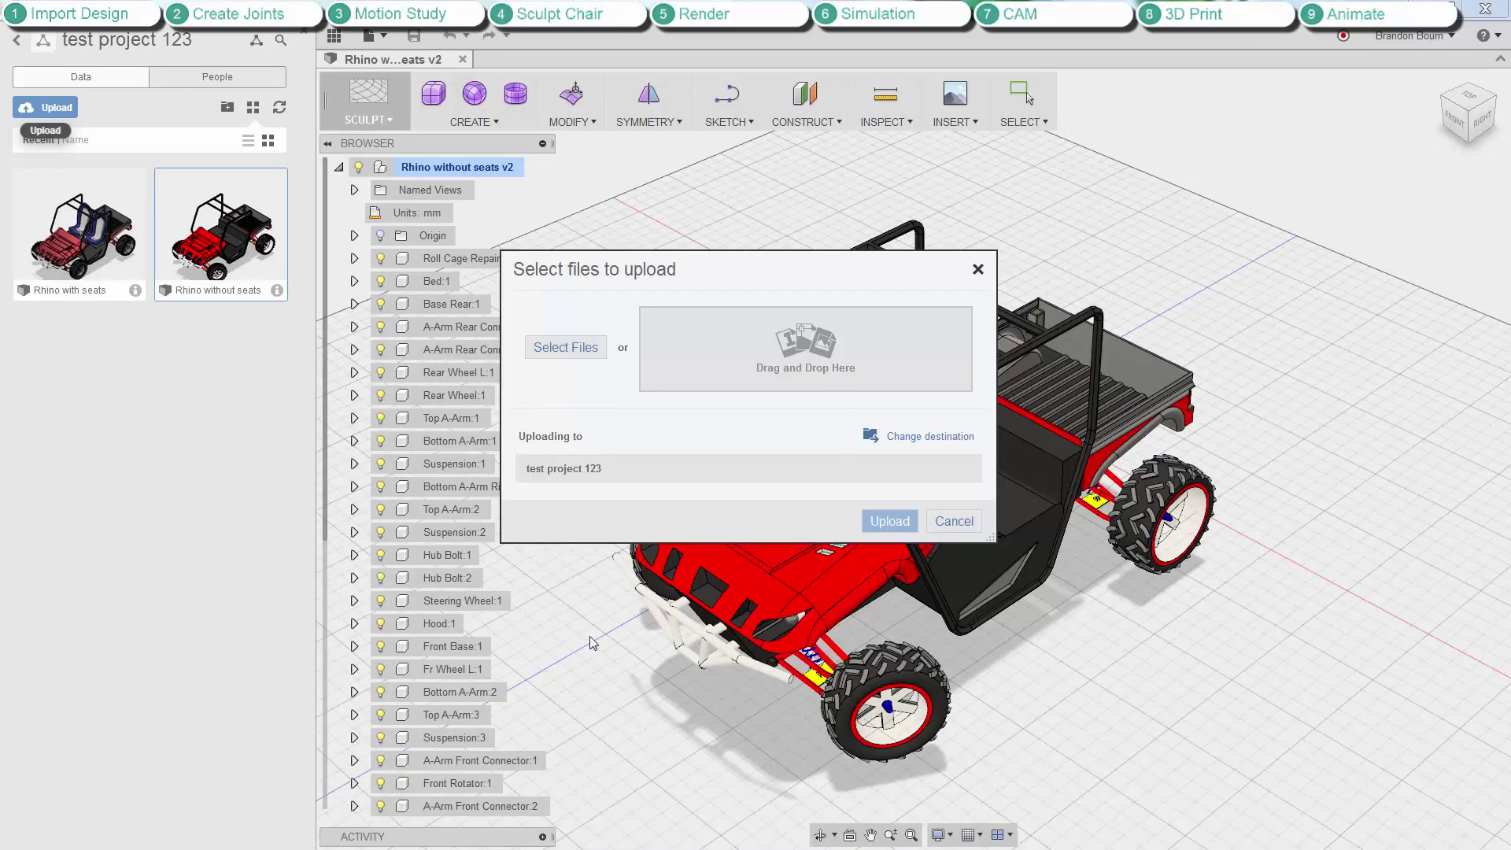
Cancel the file upload and close the project data panel.
left_click(953, 521)
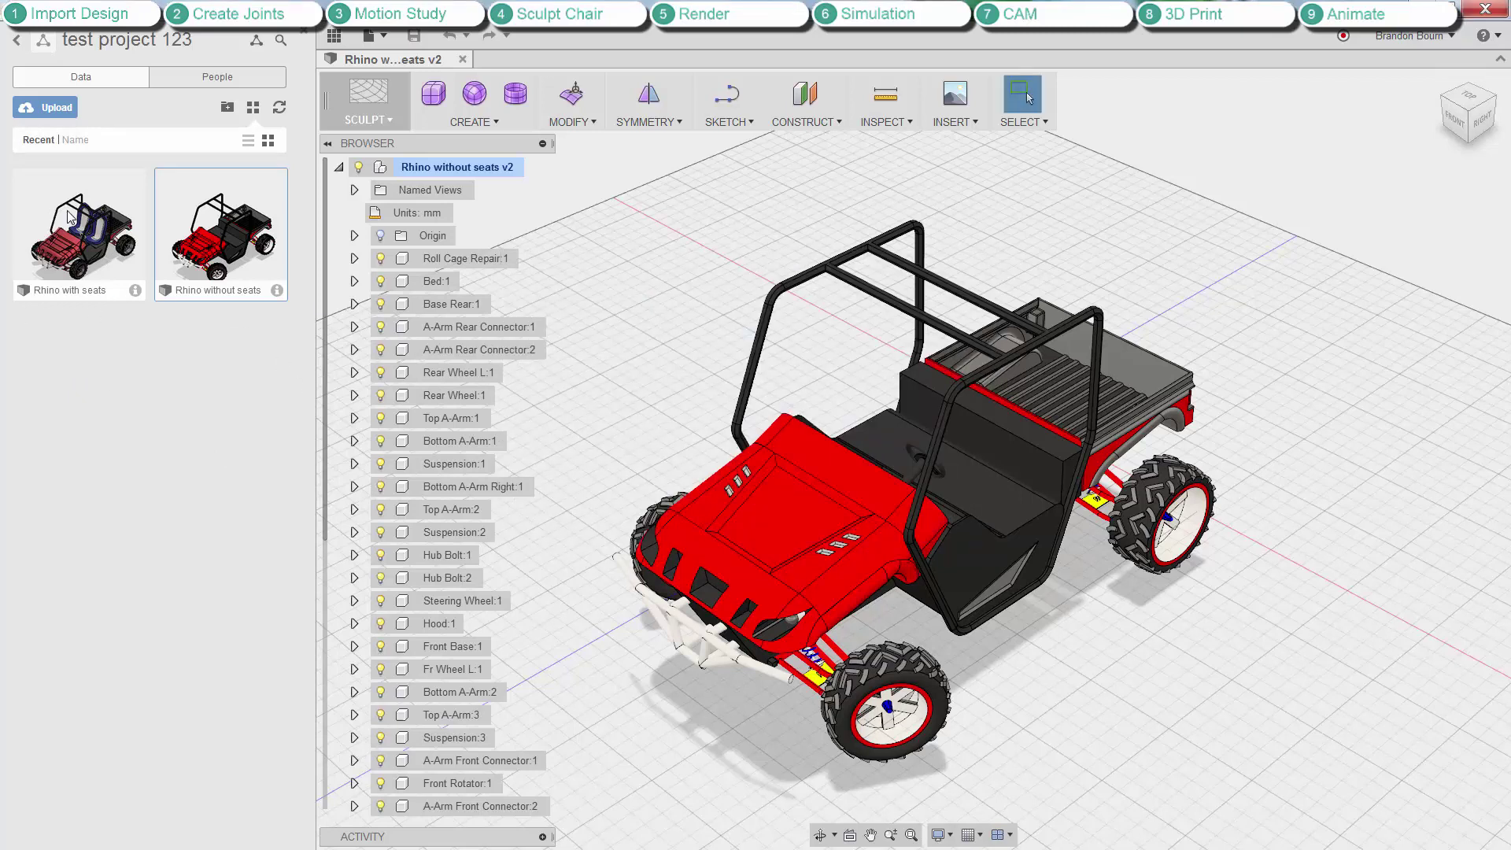
right_click(275, 307)
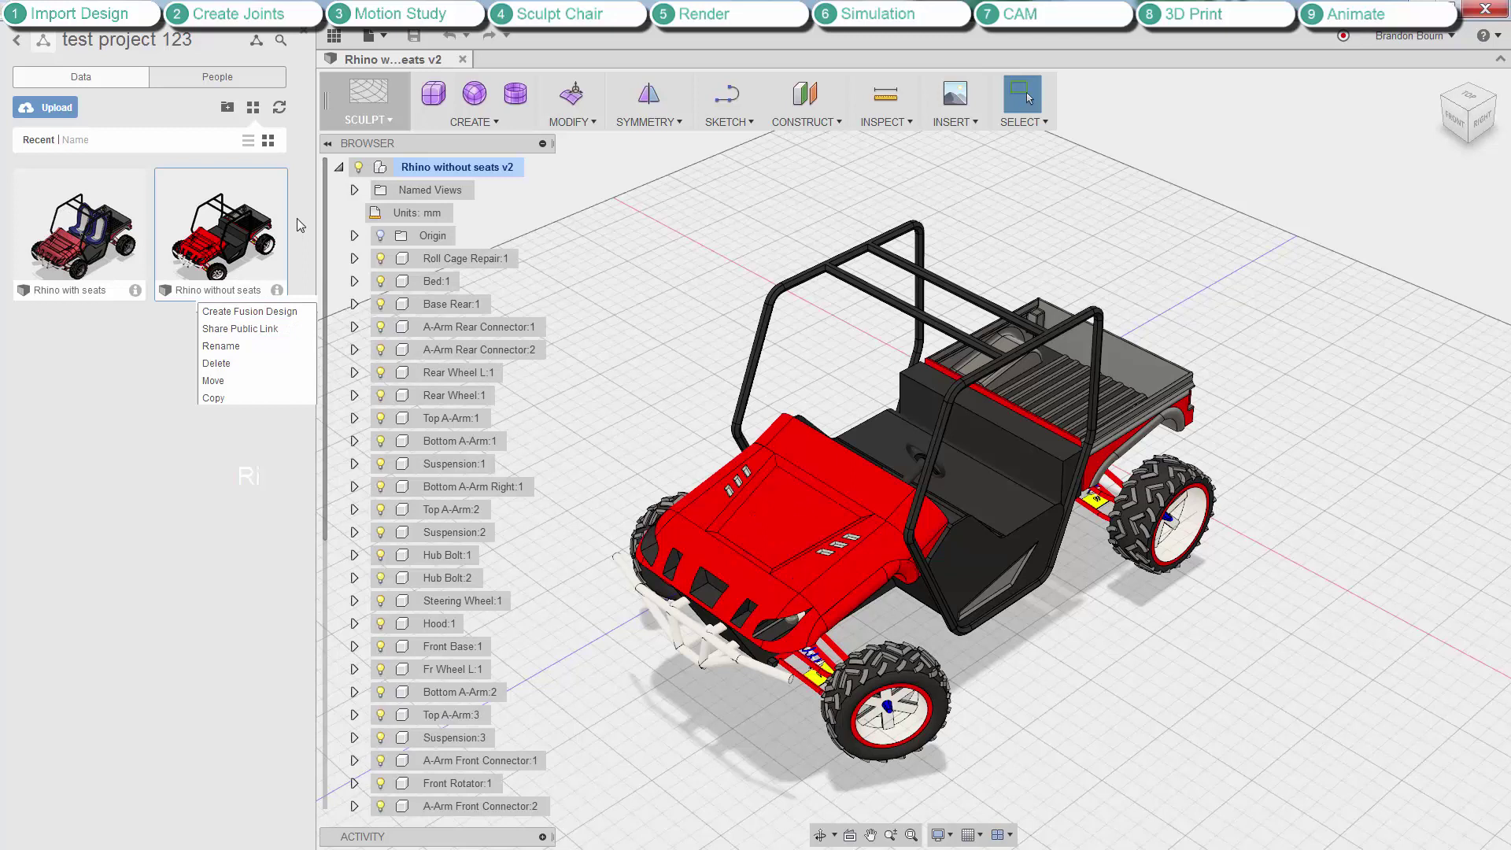
left_click(304, 35)
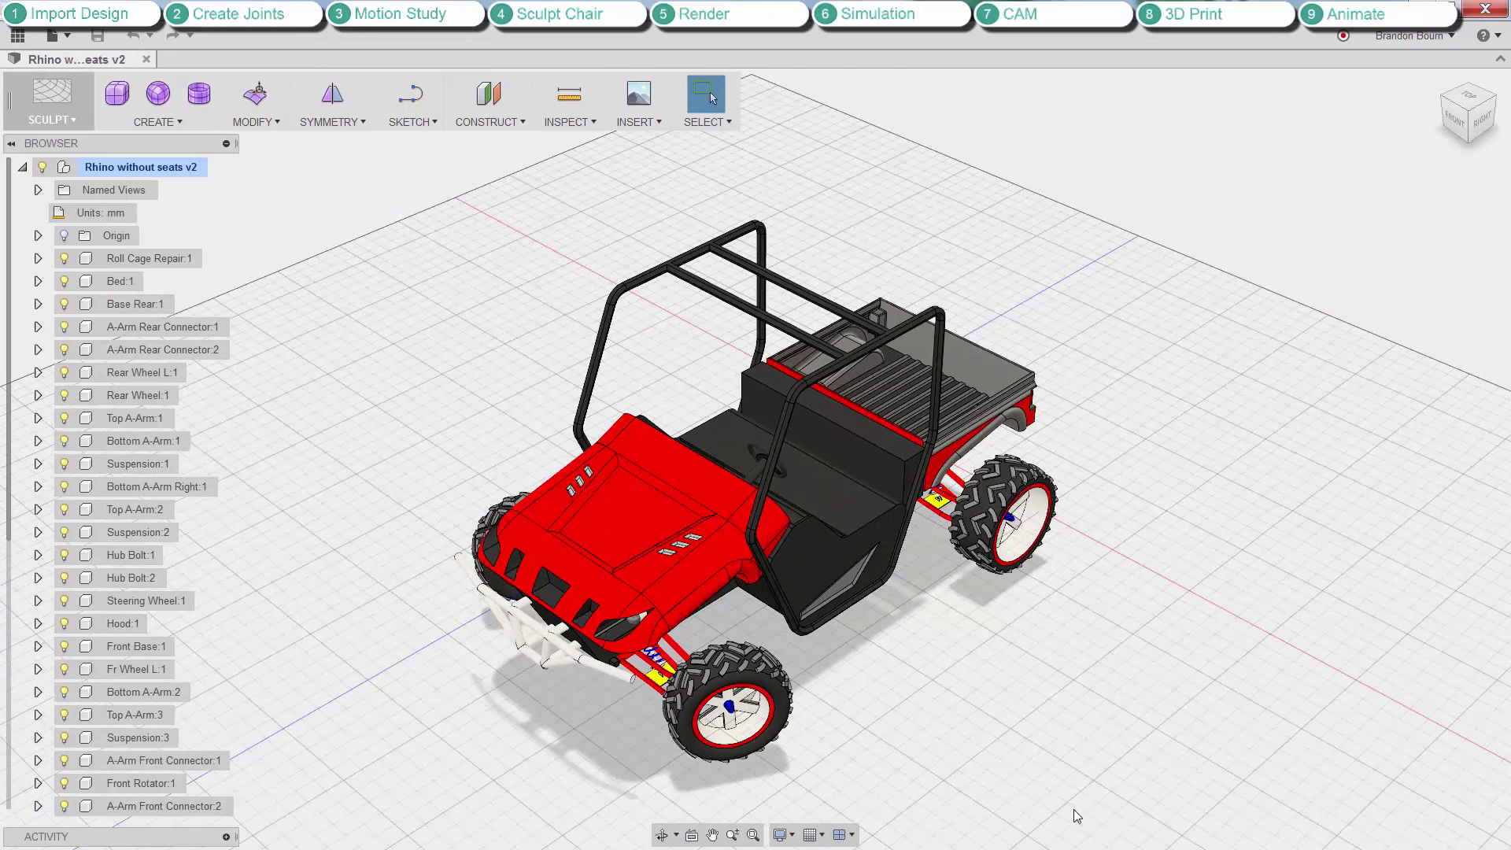
Turn on design history capture for the Rhino without seats design.
right_click(191, 166)
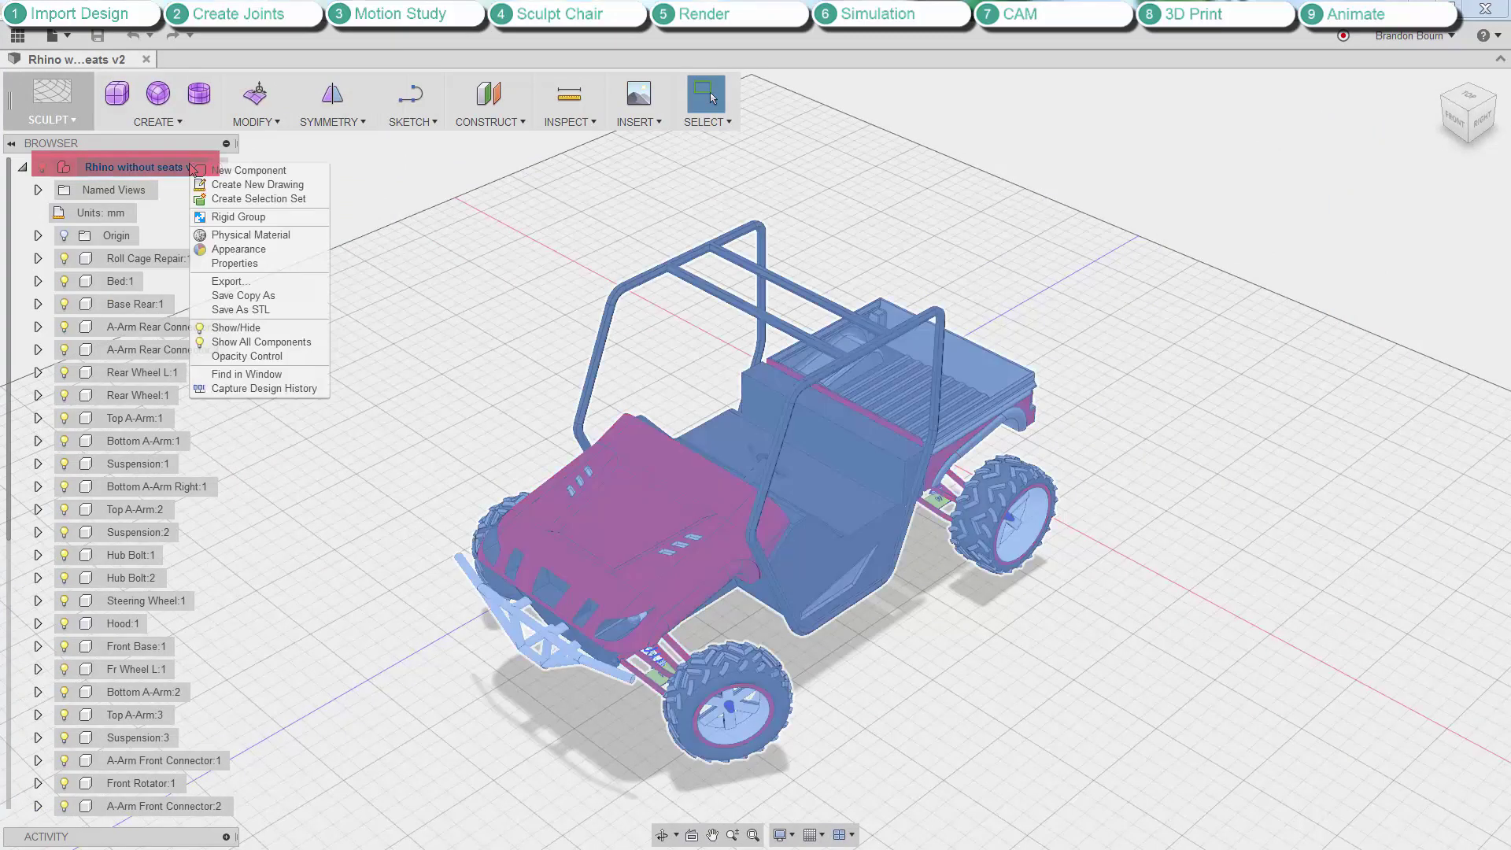
left_click(268, 388)
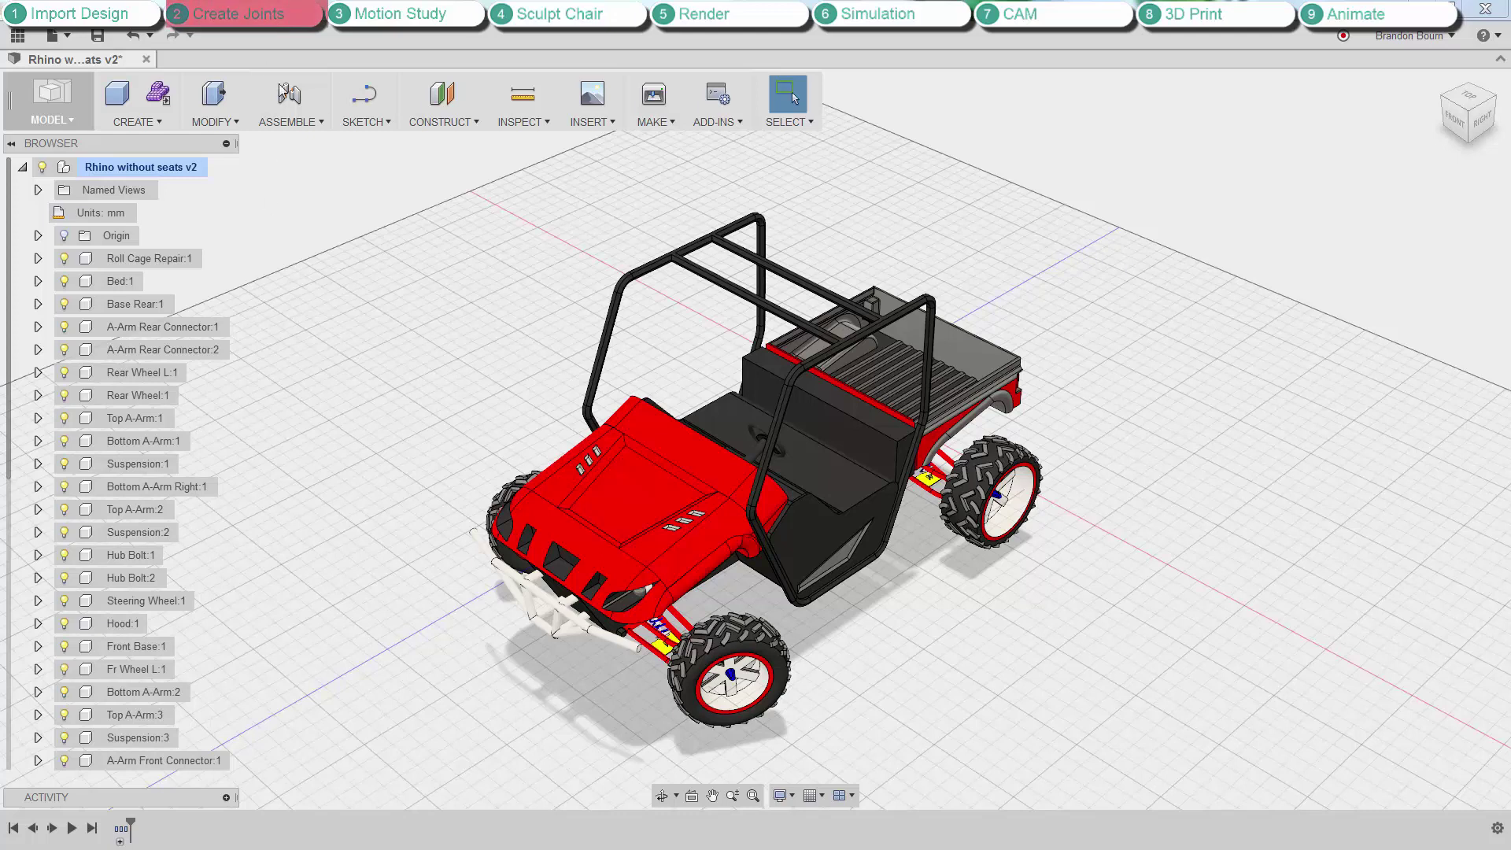
Hide the body and rear-end components, from Roll Cage Repair:1 through Hood:1.
middle_click_drag(683, 639, 749, 613, "shift")
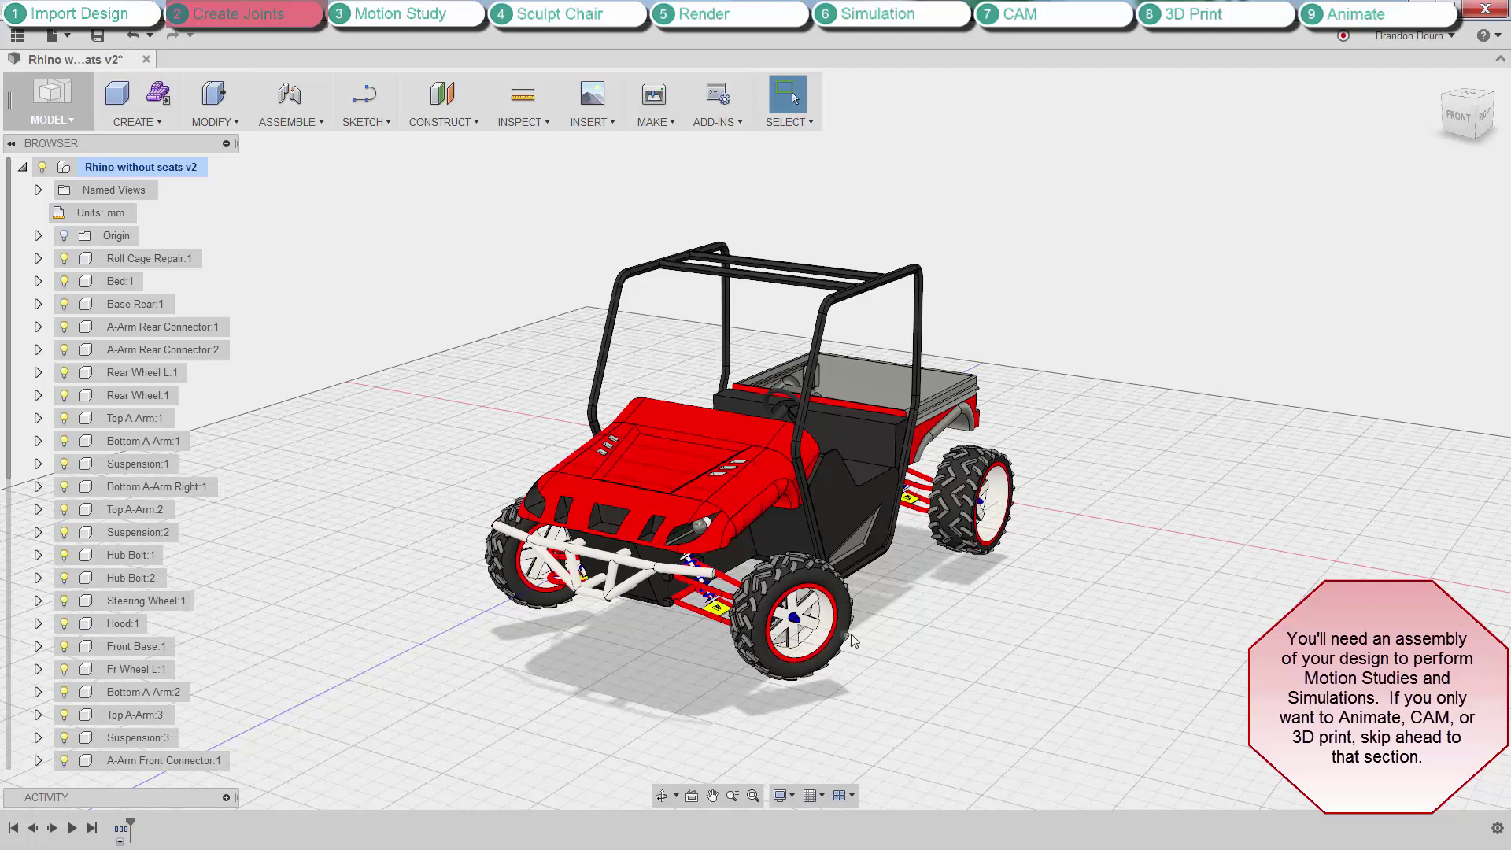
left_click(63, 258)
left_click(65, 281)
left_click(64, 304)
left_click(63, 327)
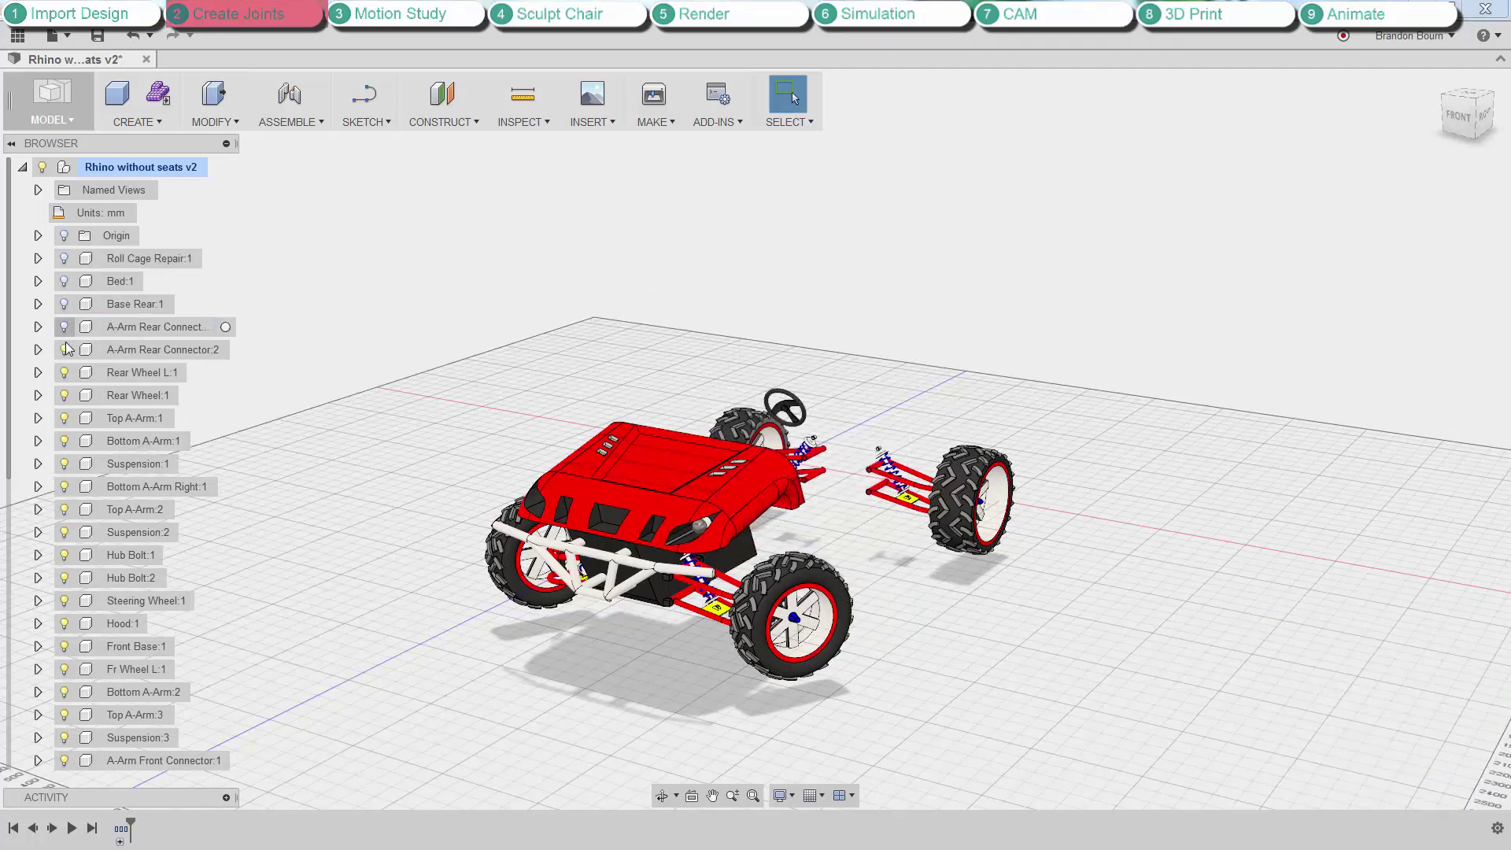
left_click(63, 349)
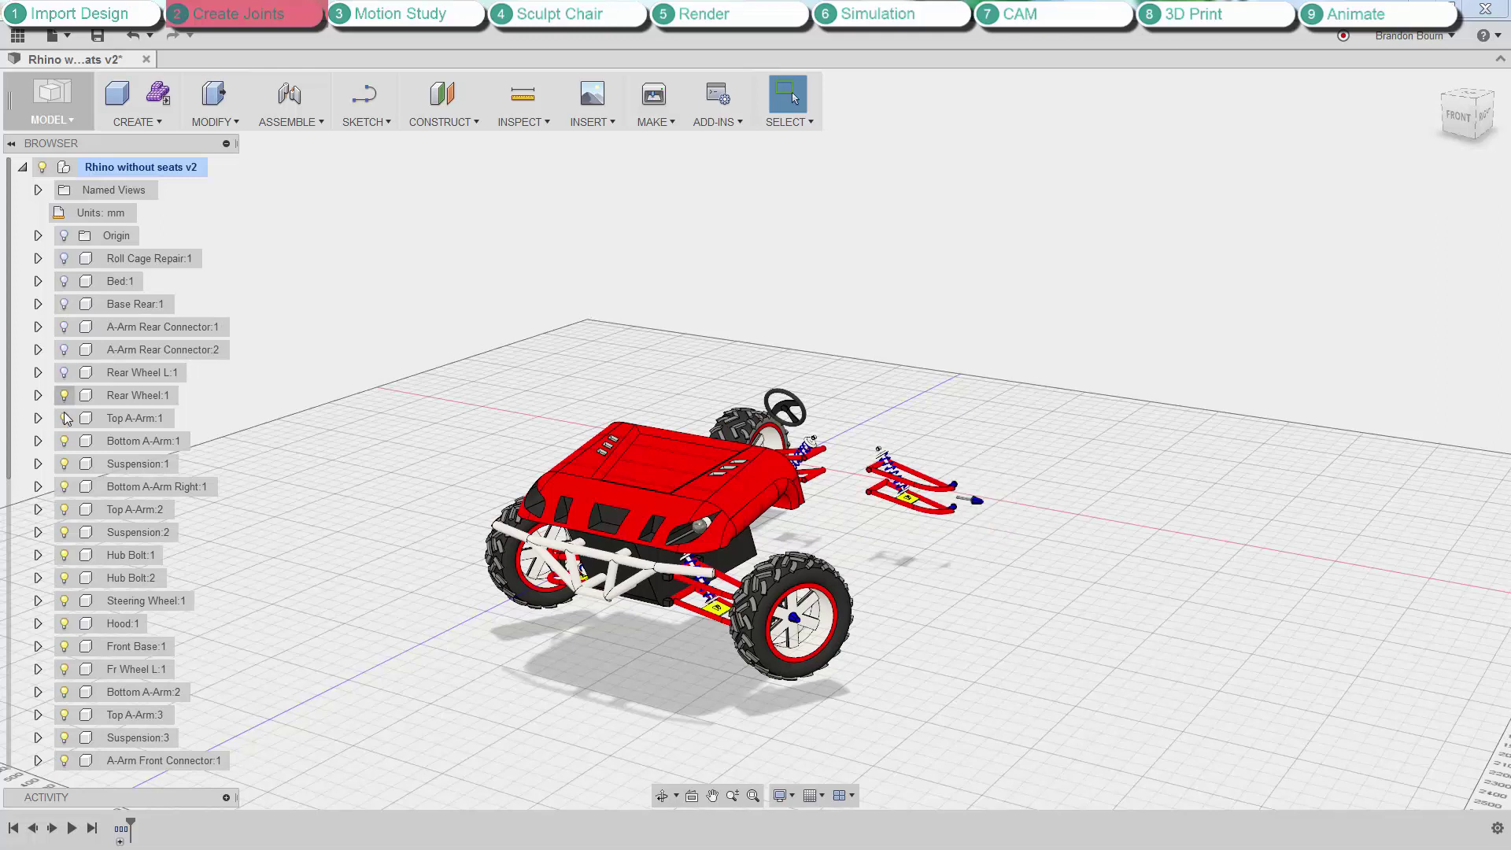
left_click(65, 441)
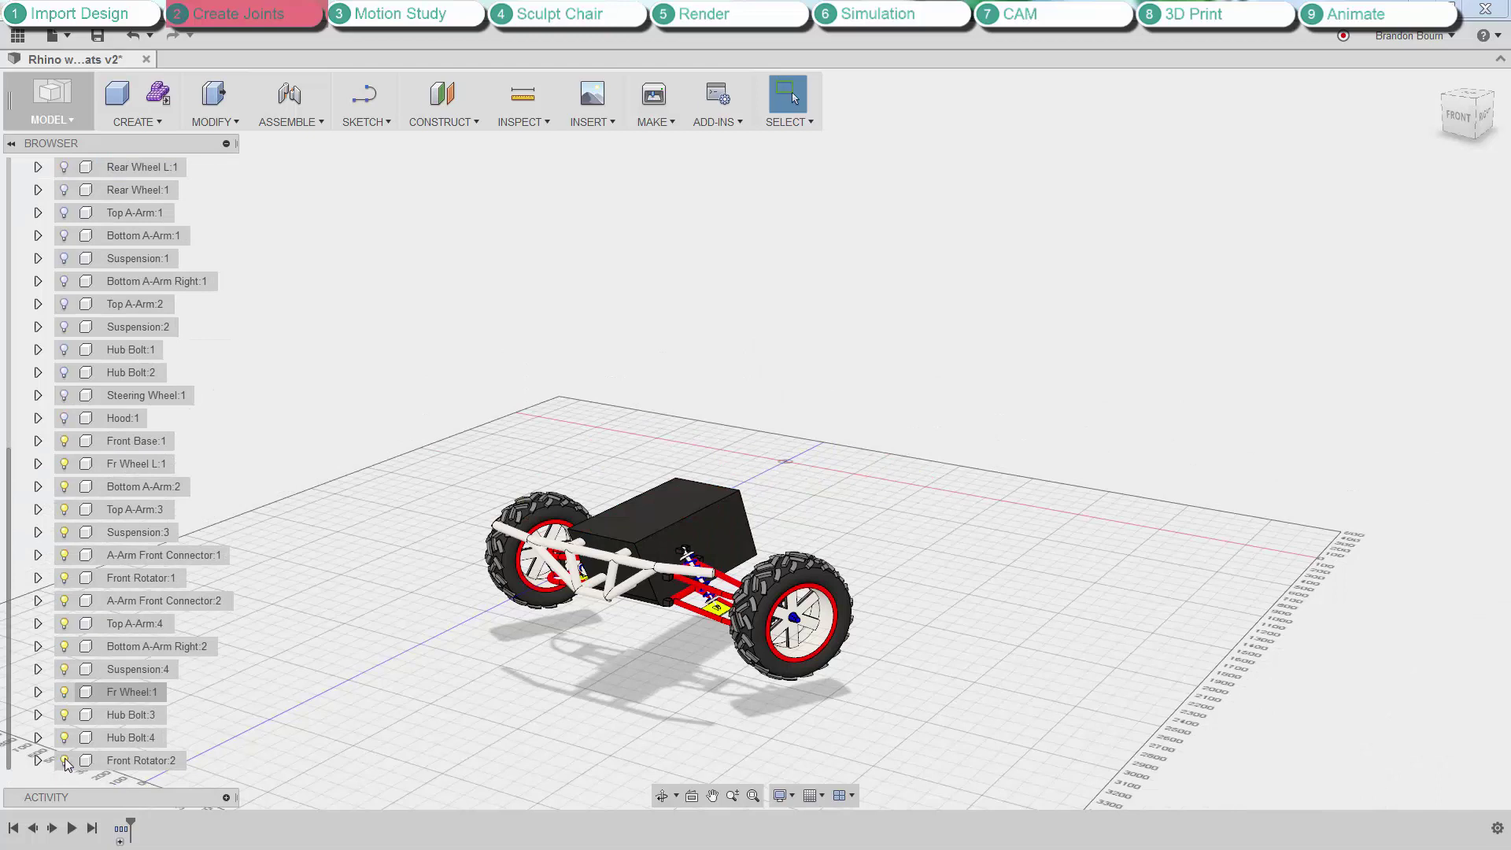
Hide the second set of front suspension and wheel components, from A-Arm Front Connector:2 through Front Rotator:2, keeping Front Rotator:1 shown.
left_click(64, 761)
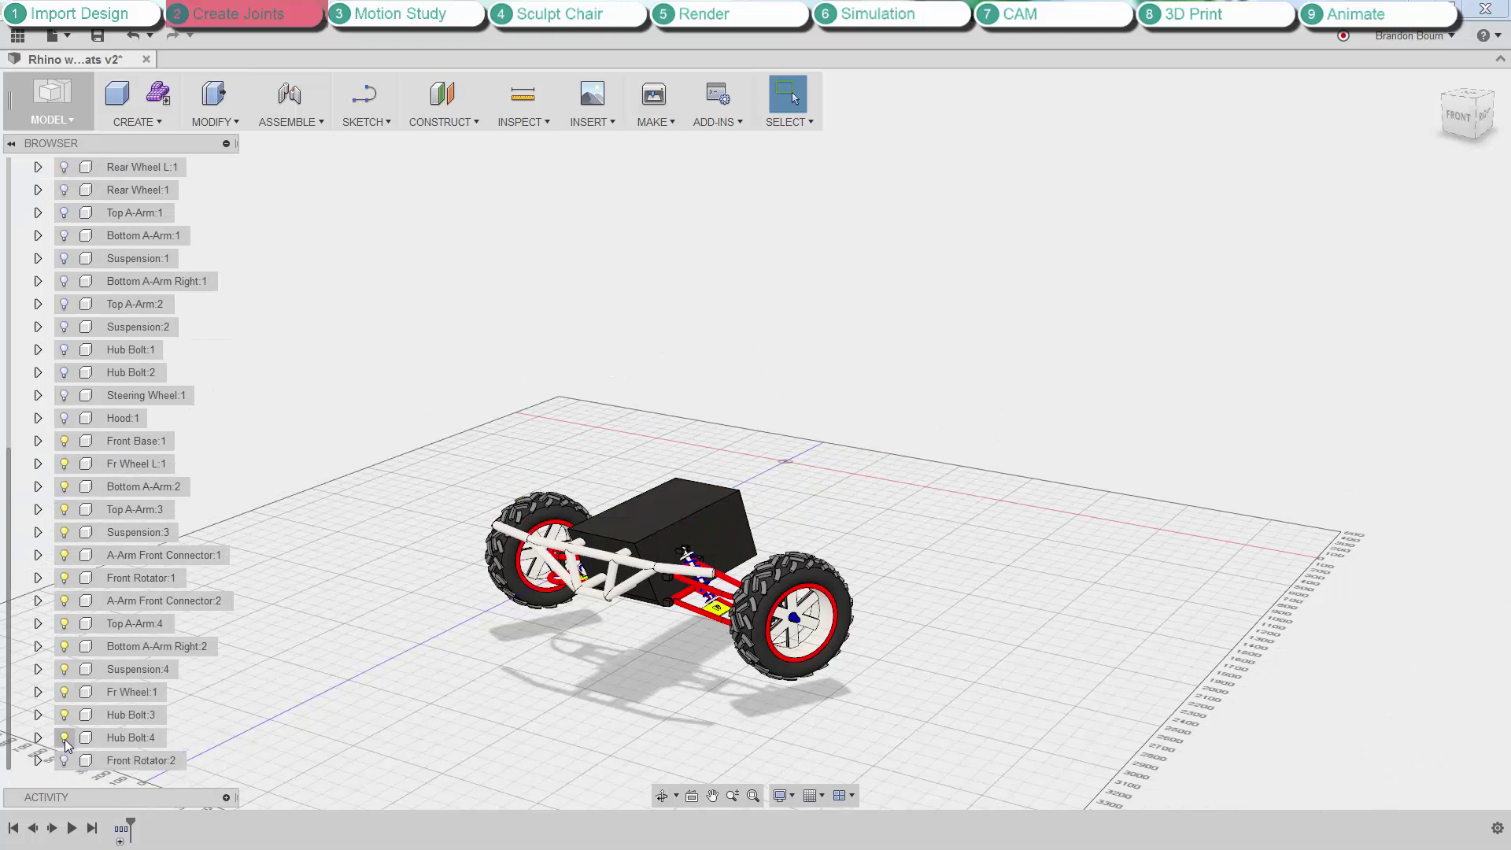
left_click(65, 738)
left_click(64, 715)
left_click(64, 691)
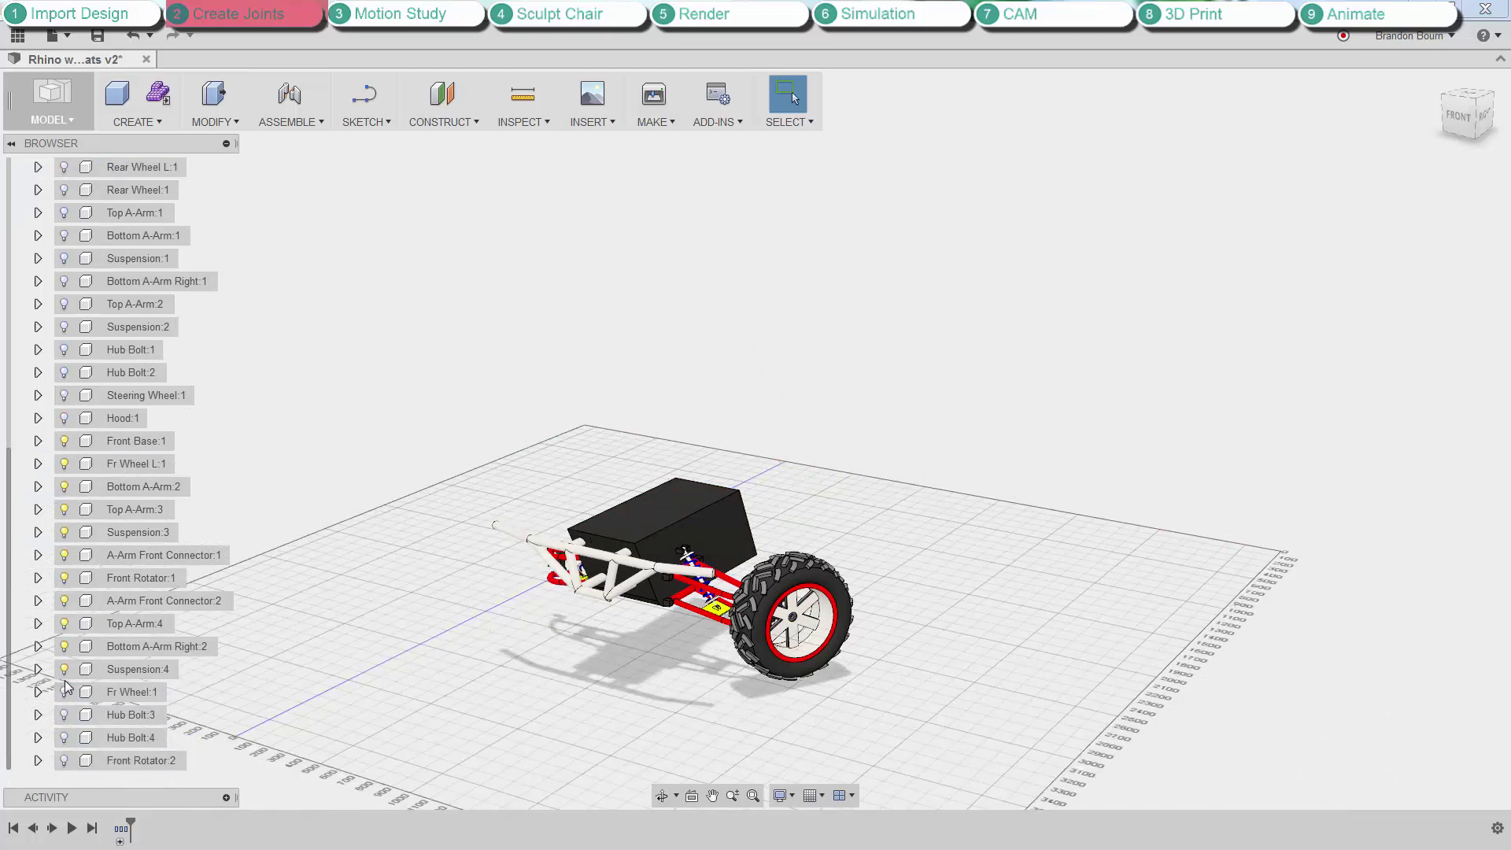
left_click(64, 669)
left_click(65, 647)
left_click(64, 624)
left_click(64, 602)
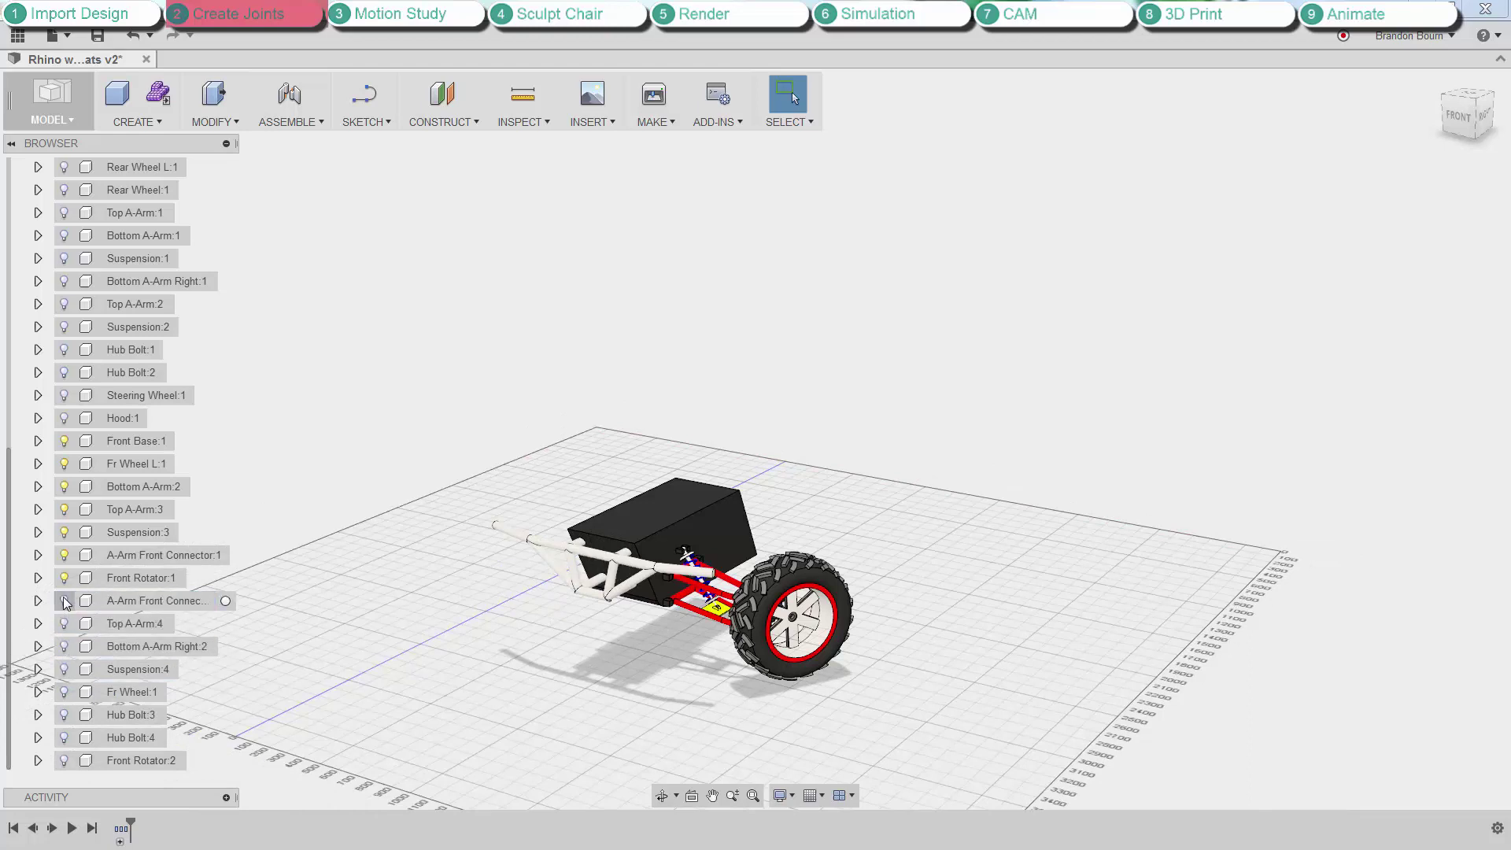
left_click(64, 579)
left_click(64, 579)
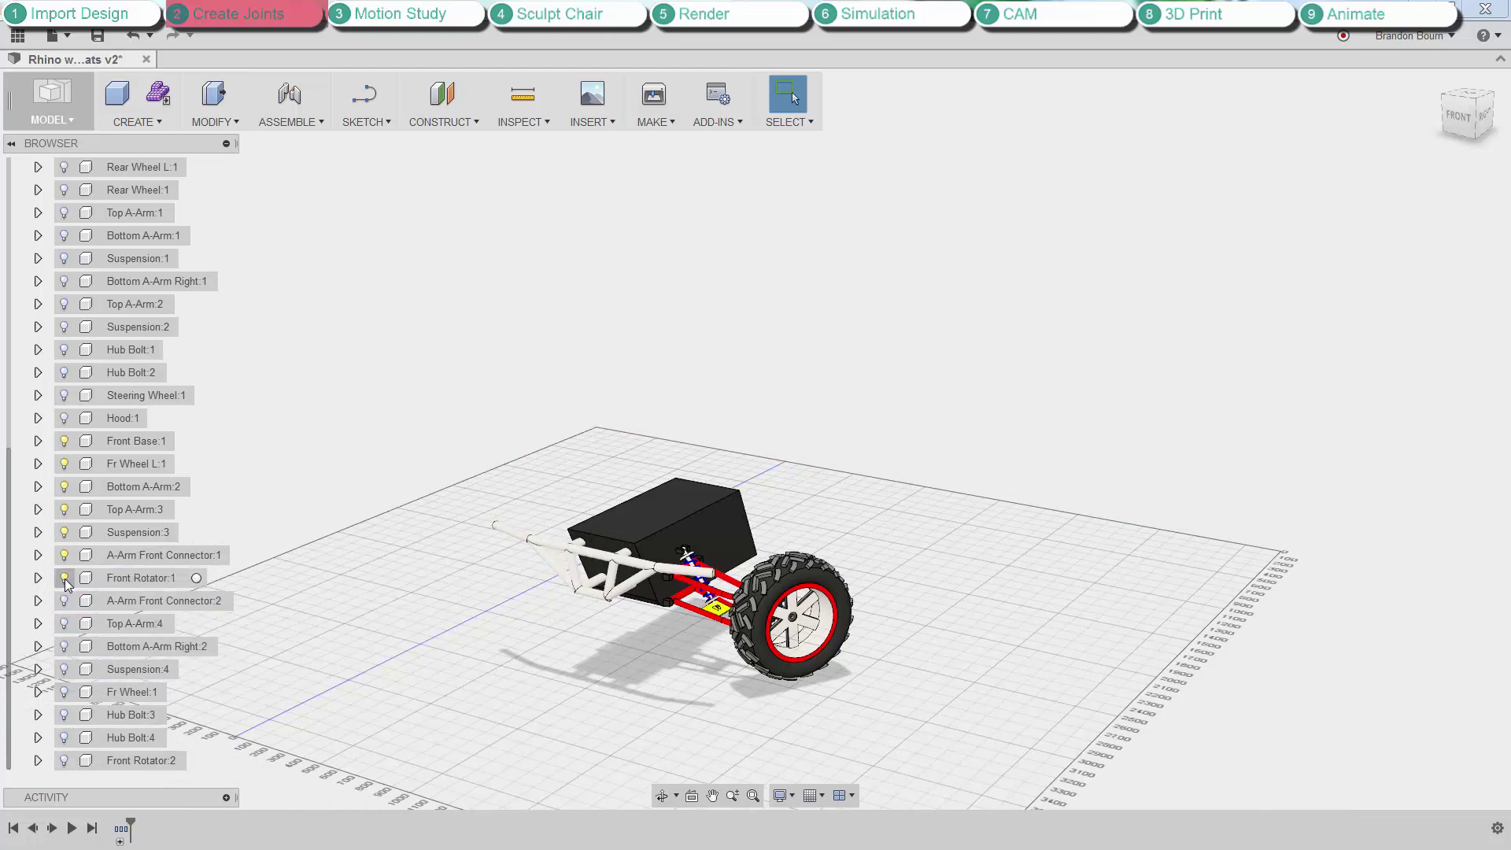
Ground the Front Base:1 component.
right_click(188, 439)
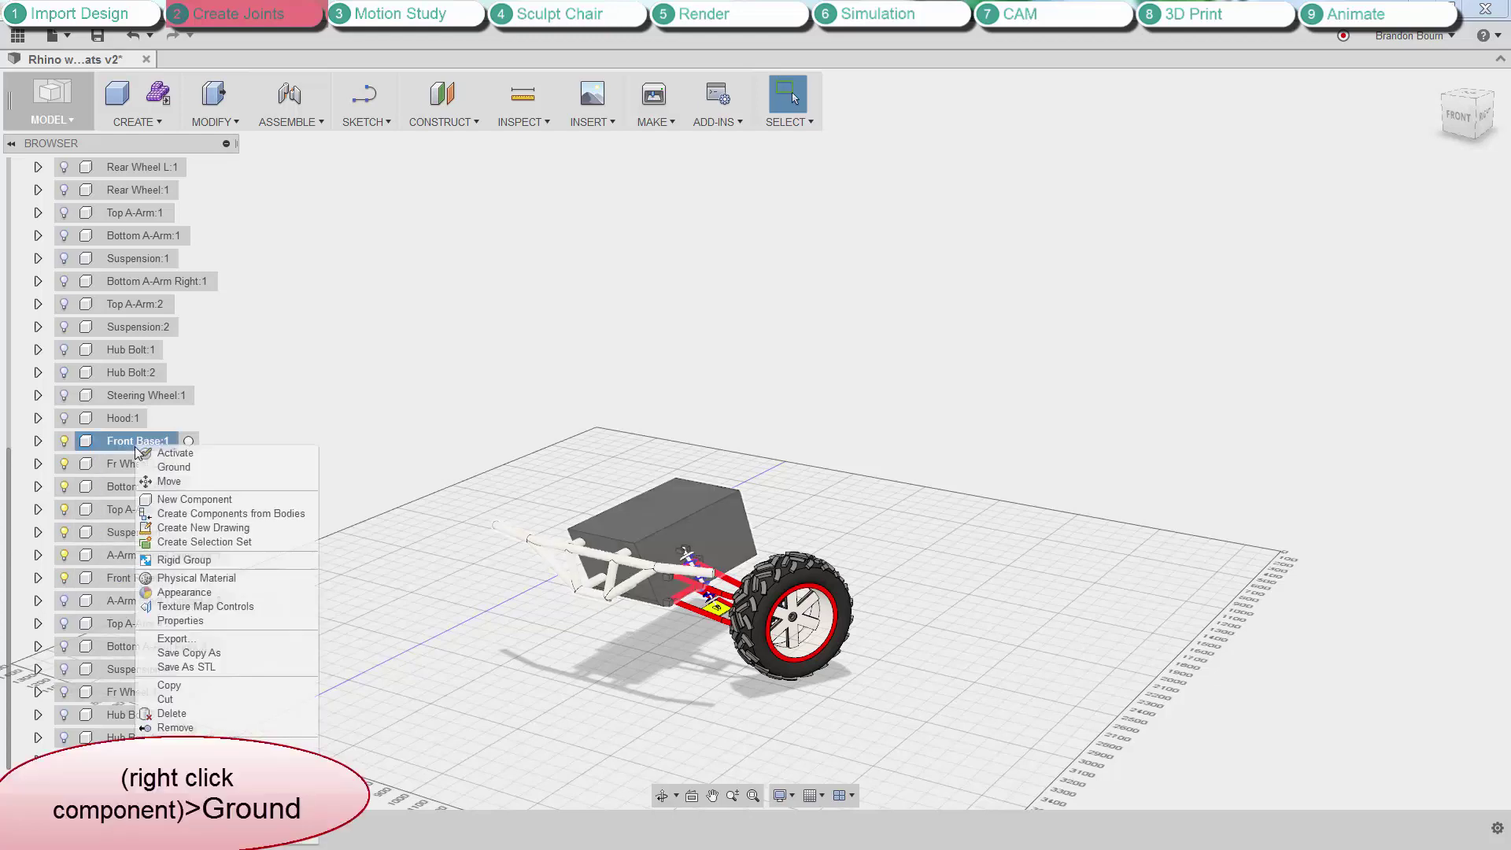
left_click(193, 469)
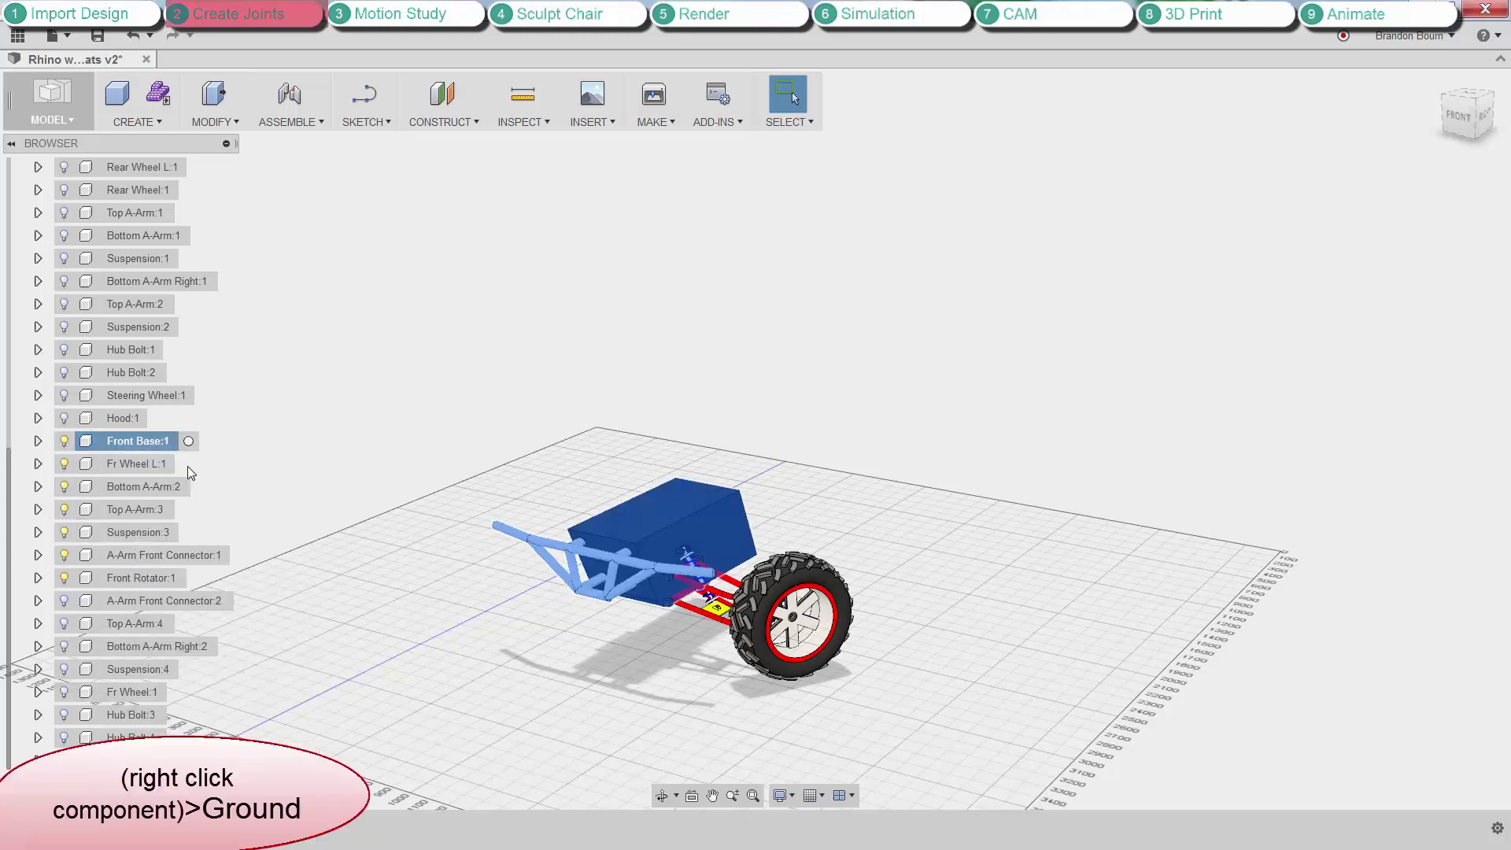
left_click(658, 720)
Create a revolute joint between Top A-Arm:3 and the front base at the midpoint of the upper arm's pivot tube.
scroll(819, 650, "up", 5)
scroll(539, 378, "up", 2)
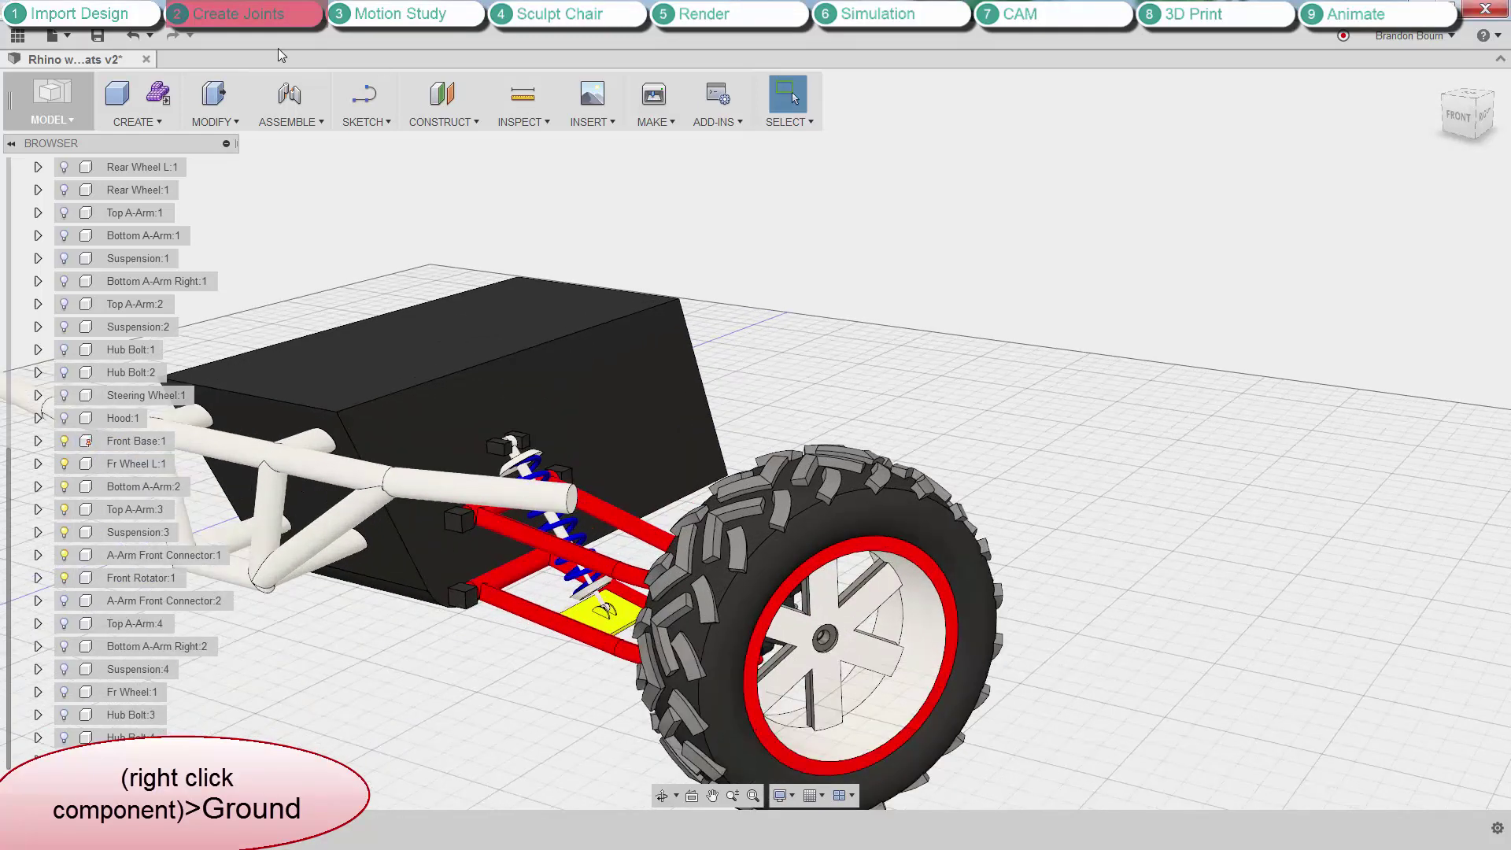
left_click(289, 99)
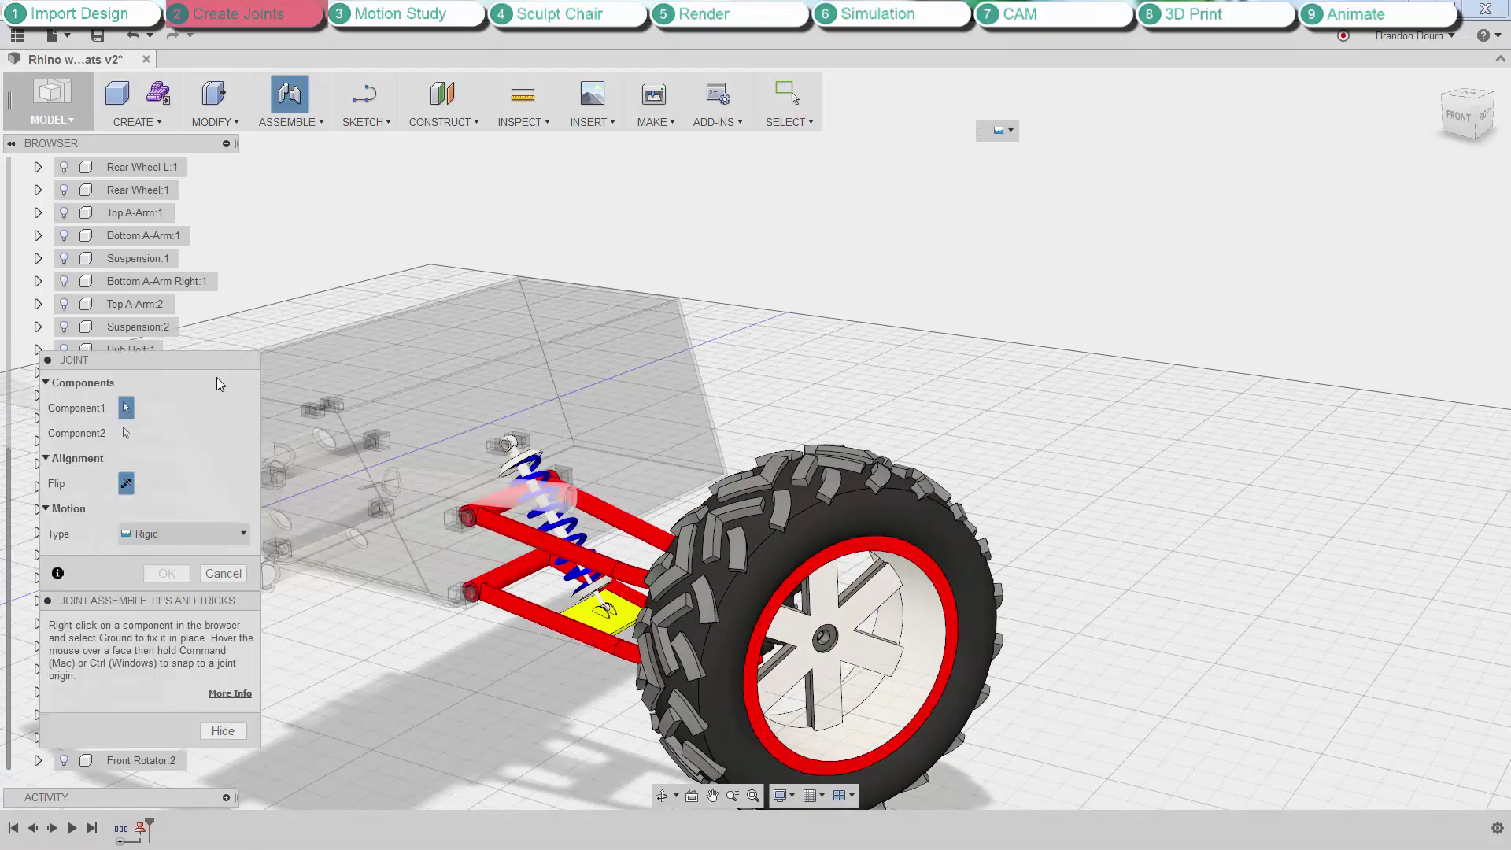
left_click_drag(156, 358, 1510, 237)
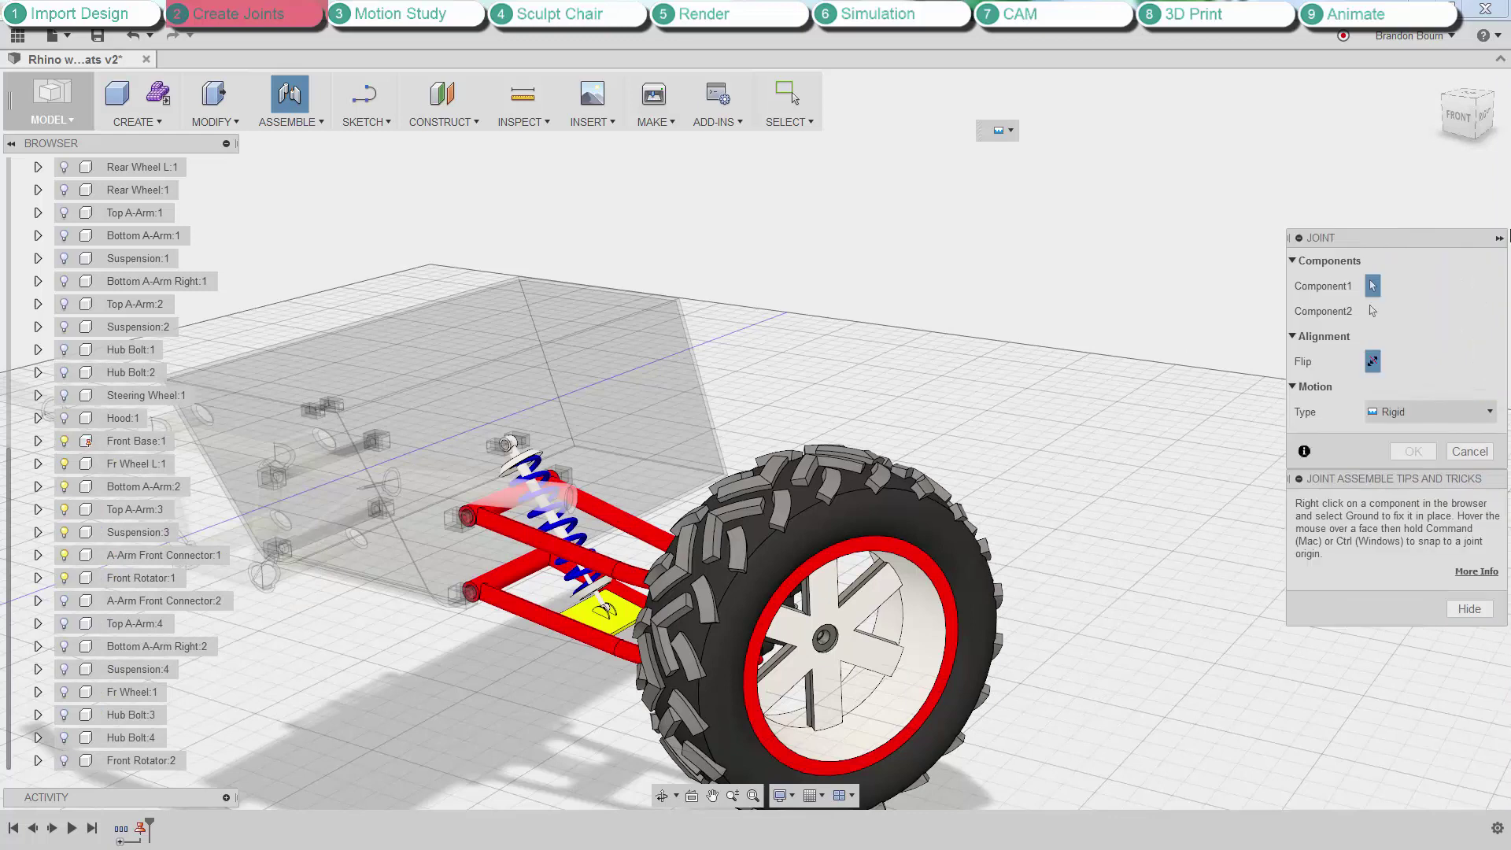
left_click(1428, 414)
left_click(1429, 466)
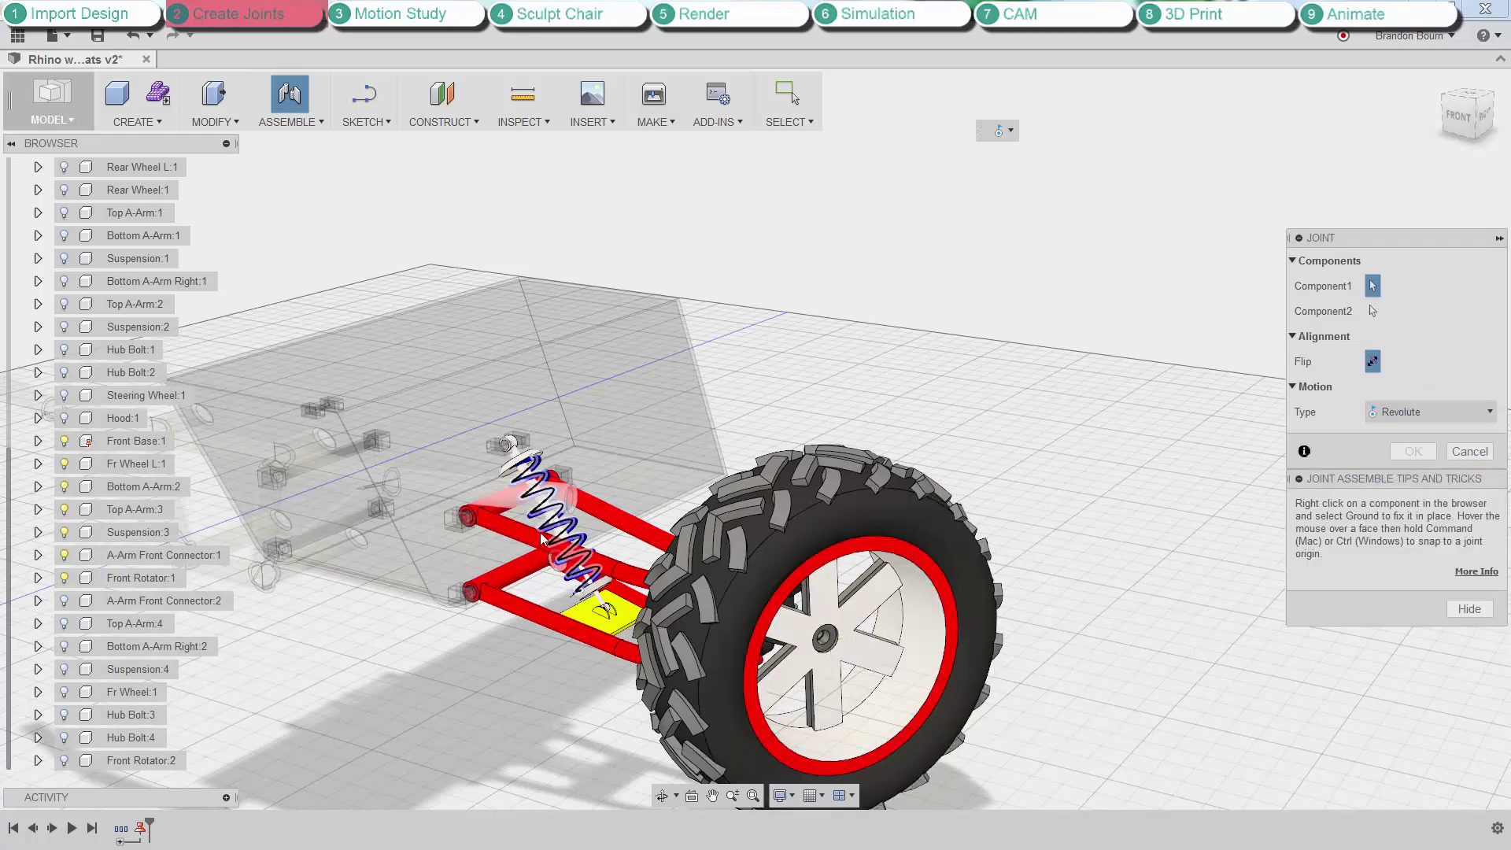
scroll(500, 543, "up", 8)
scroll(540, 344, "down", 5)
scroll(540, 344, "up", 3)
scroll(540, 344, "down", 5)
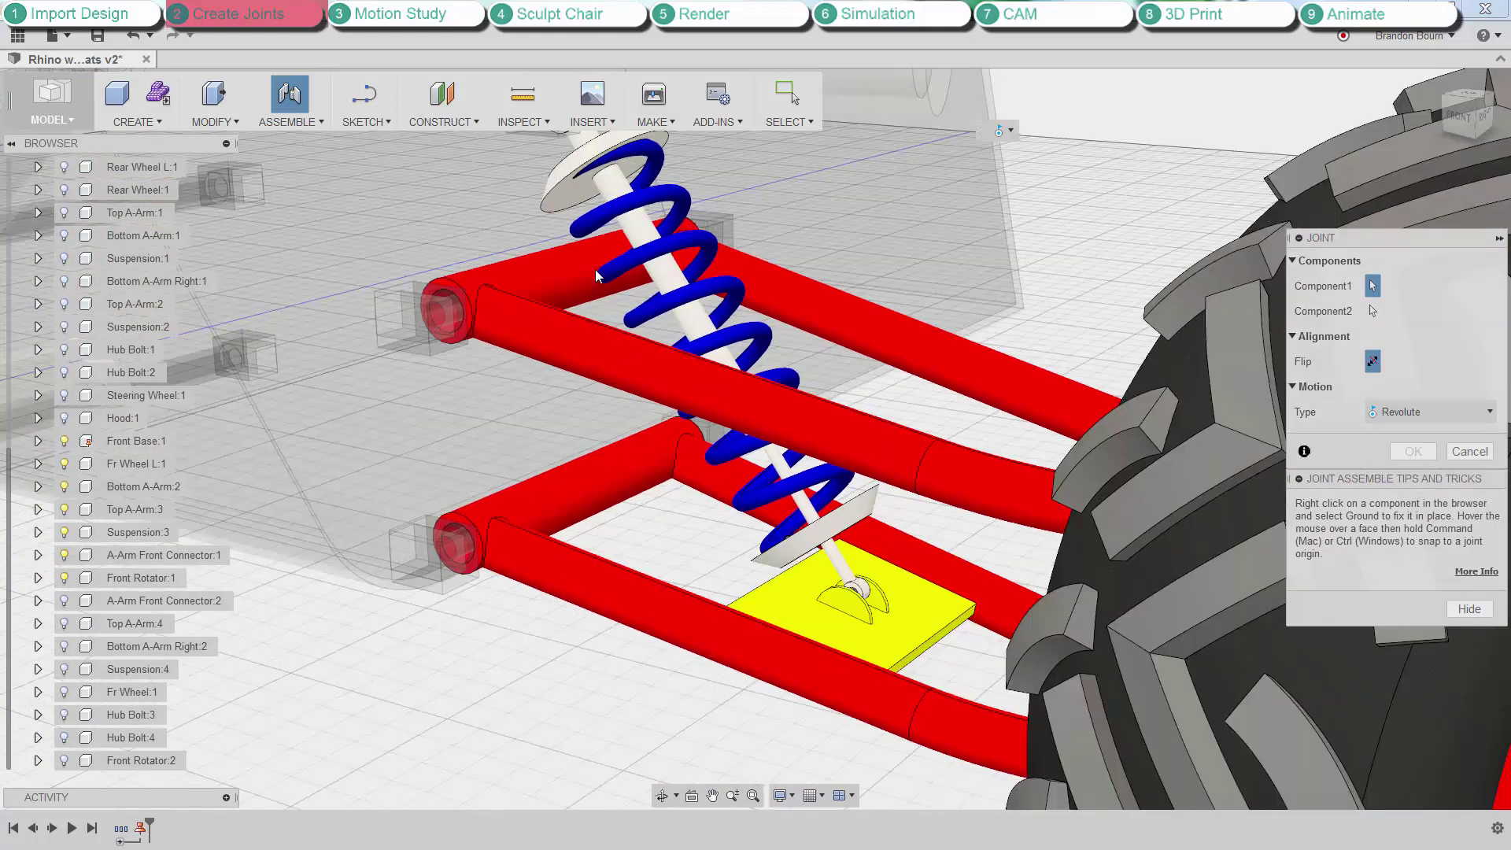
left_click(568, 277)
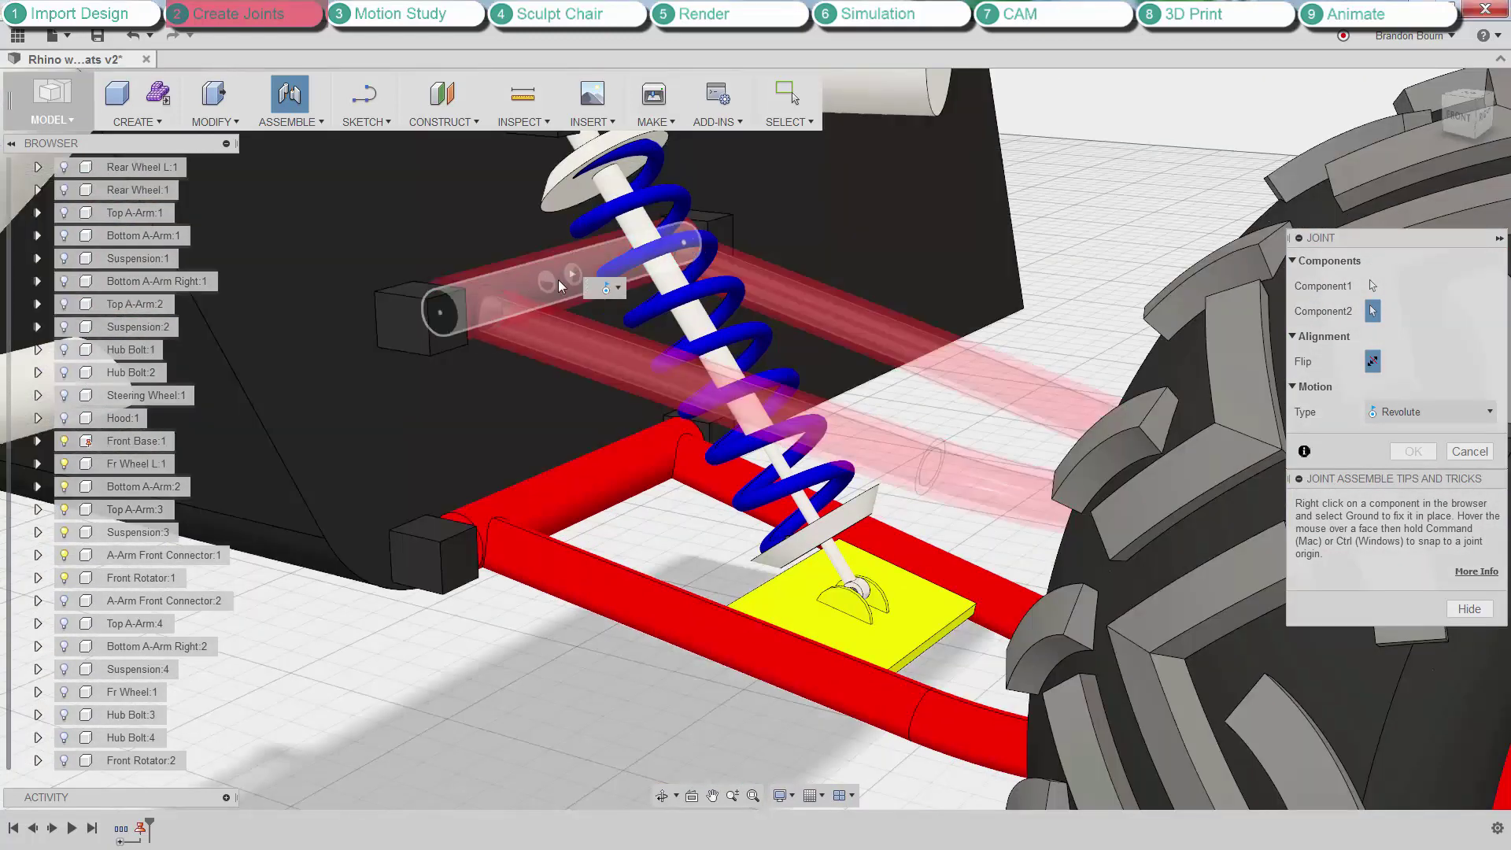
left_click(570, 274)
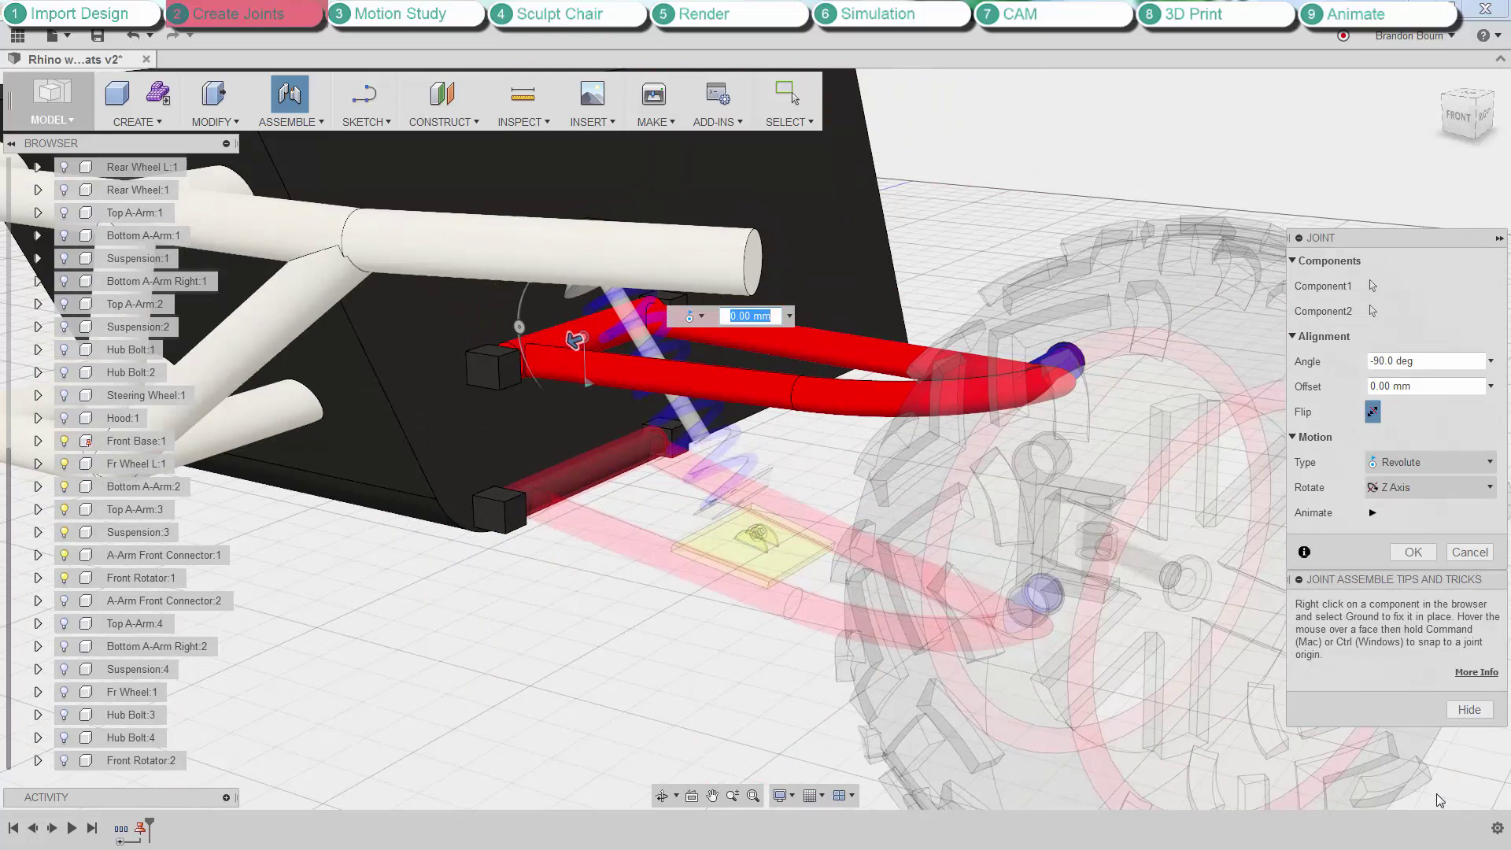
left_click(1413, 553)
Create a revolute joint between Bottom A-Arm:2 and the front base at the midpoint of the lower arm's pivot tube.
right_click(700, 525)
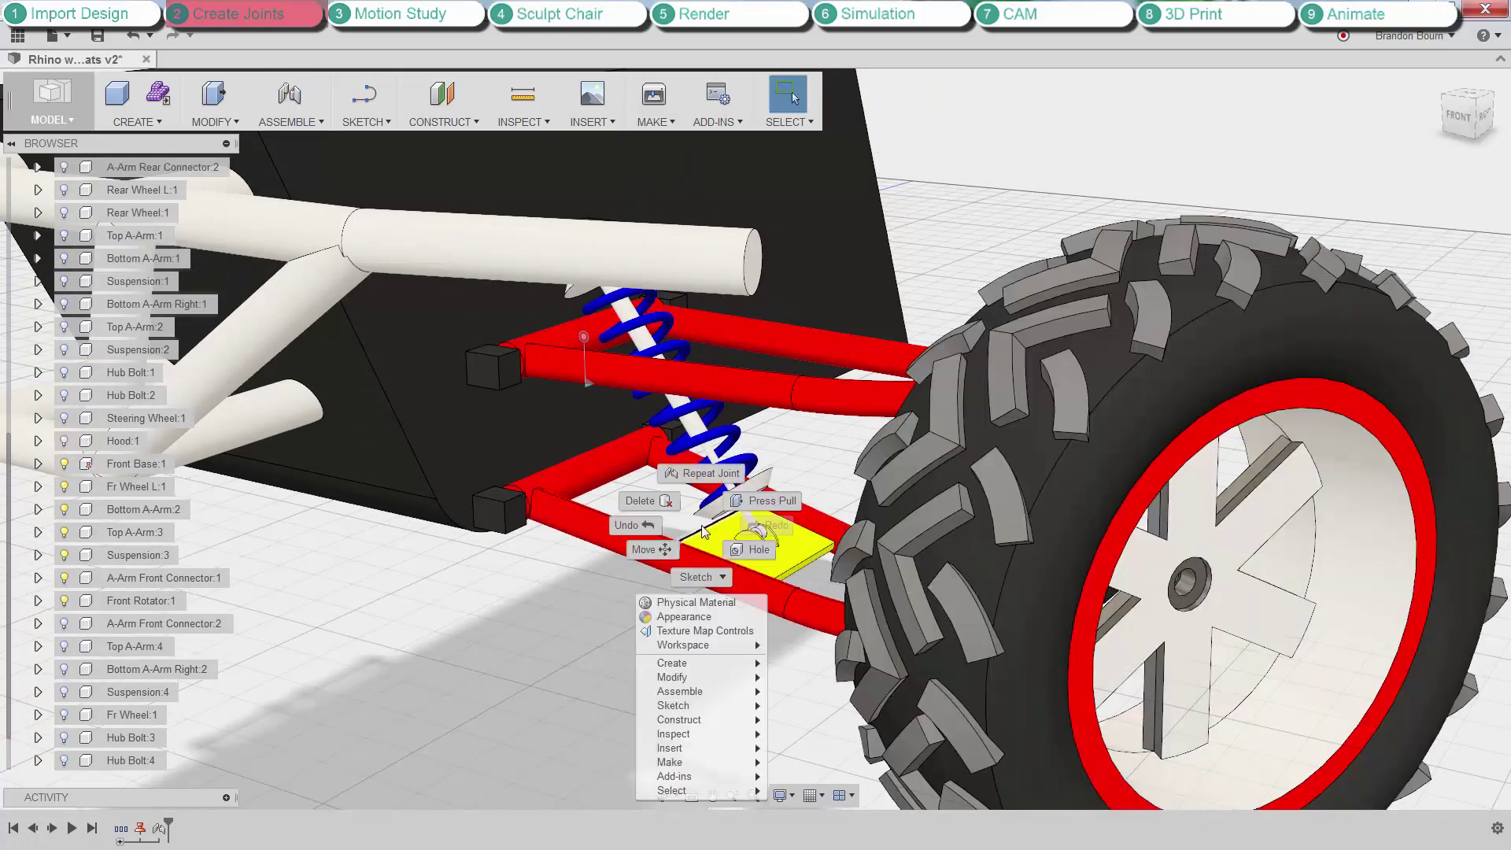
left_click(700, 476)
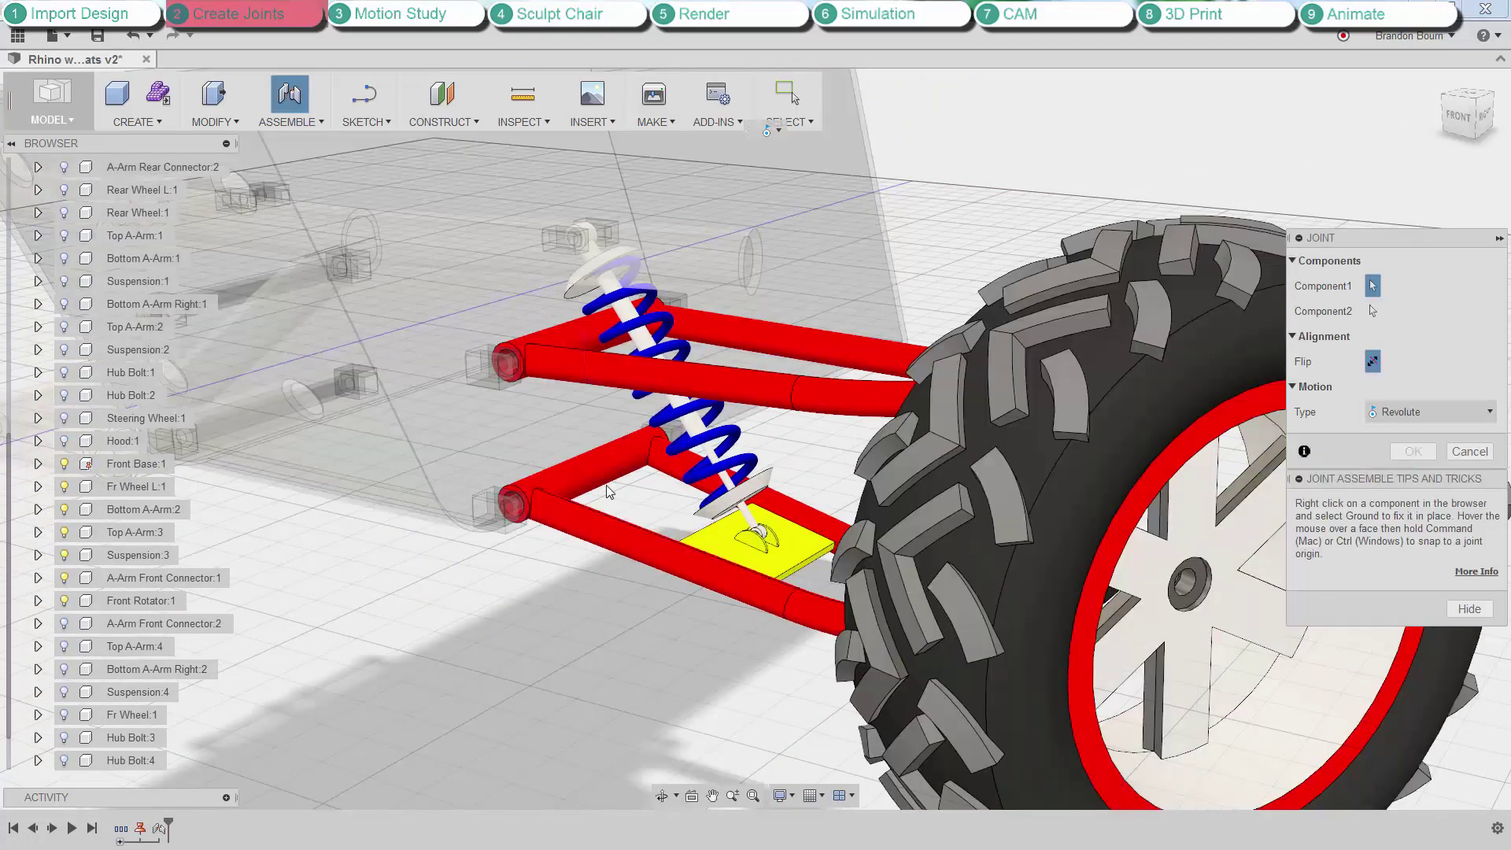
scroll(568, 465, "up", 5)
left_click(537, 436)
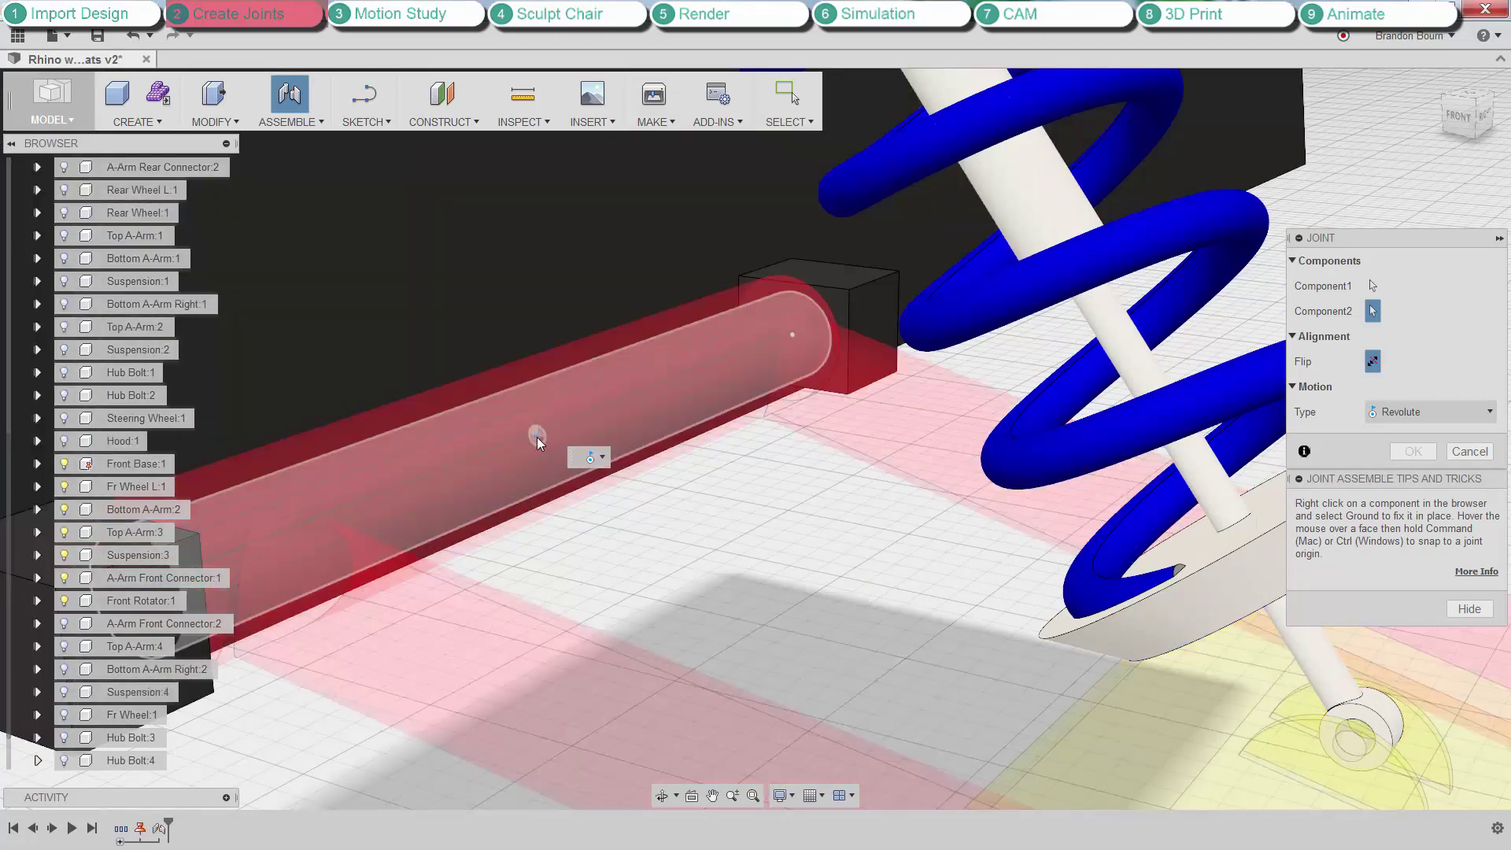
left_click(537, 437)
scroll(537, 437, "down", 5)
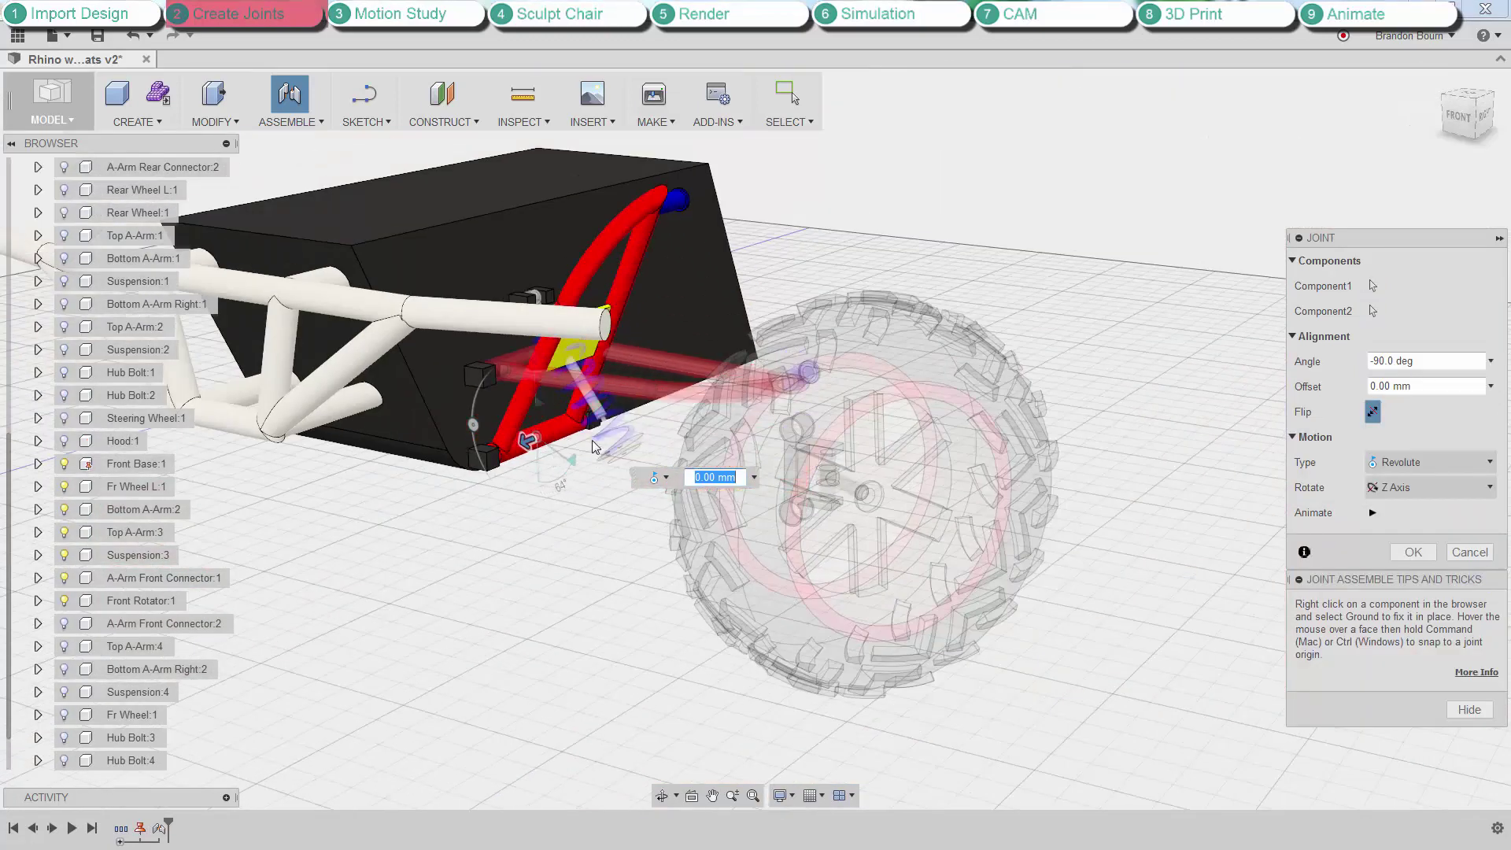
middle_click_drag(667, 344, 475, 424, "shift")
scroll(393, 464, "up", 5)
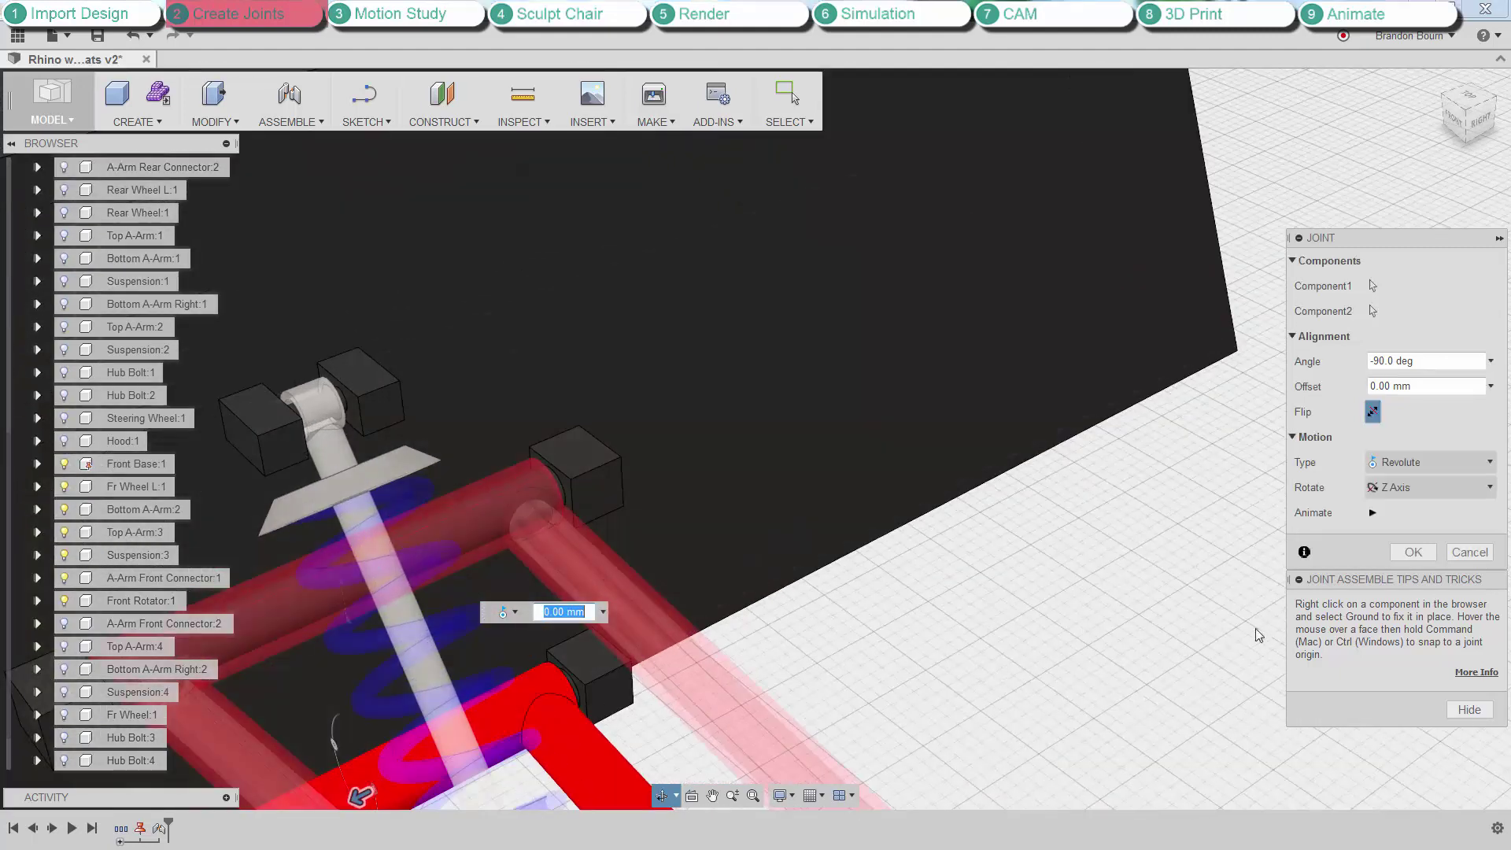
left_click(1394, 558)
Set up a revolute joint between the upper eye of Suspension:3 and the front base's upper shock mount.
right_click(874, 512)
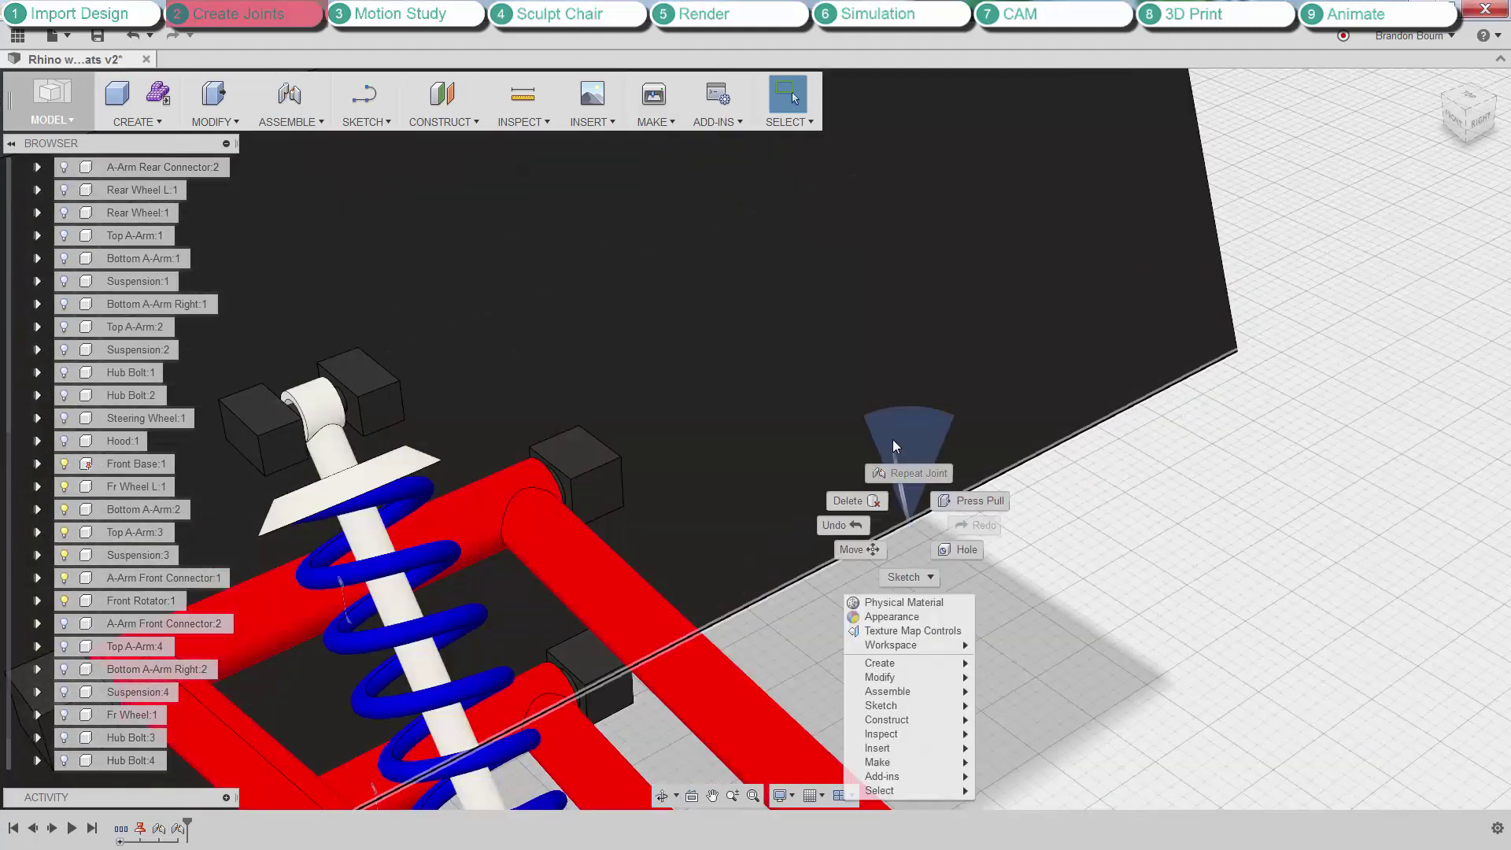
left_click(803, 475)
scroll(319, 425, "up", 2)
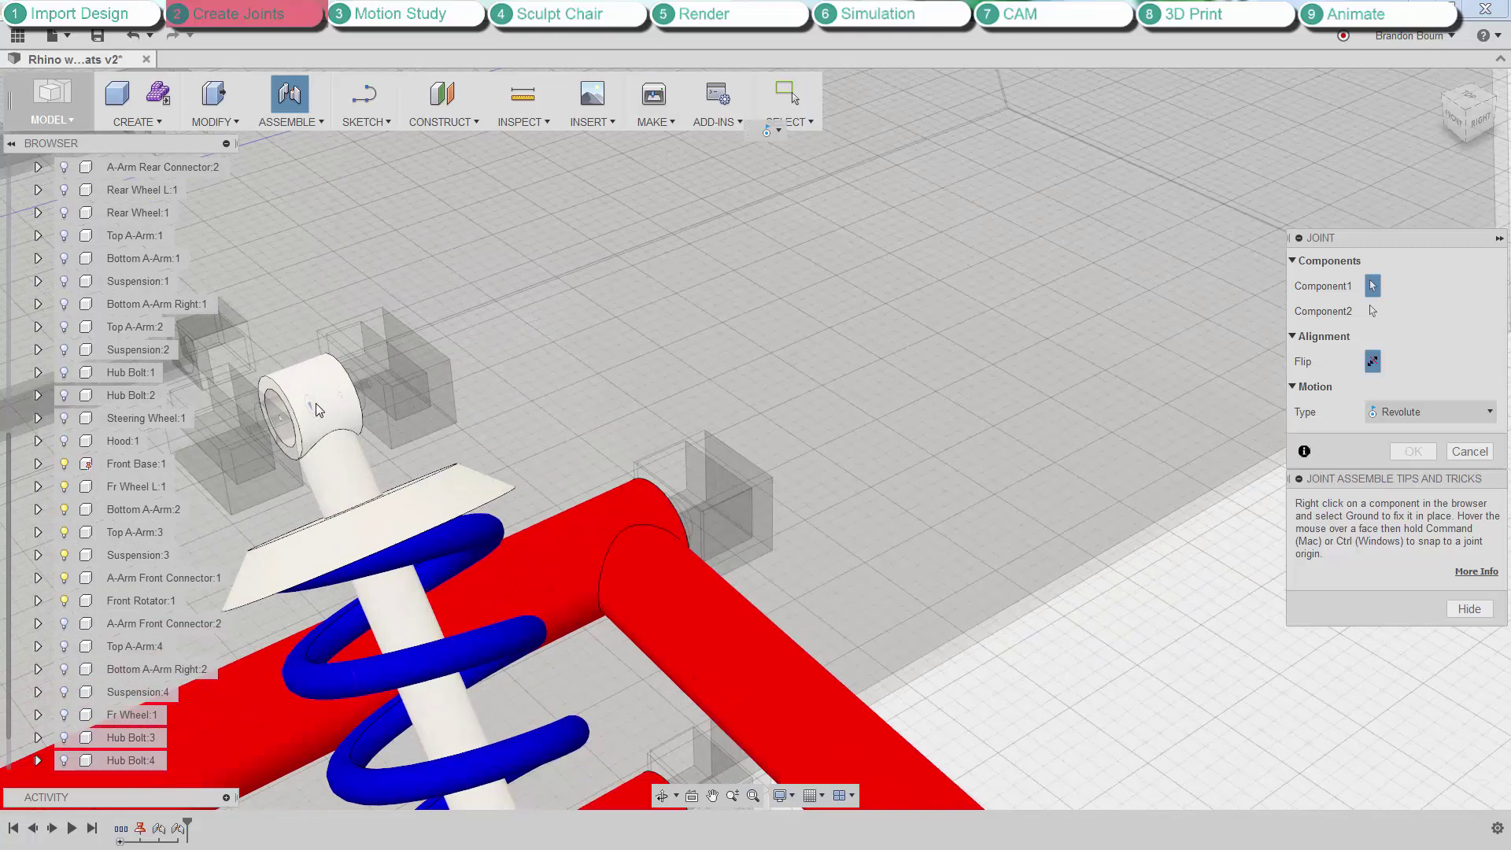
left_click(312, 406)
left_click(306, 411)
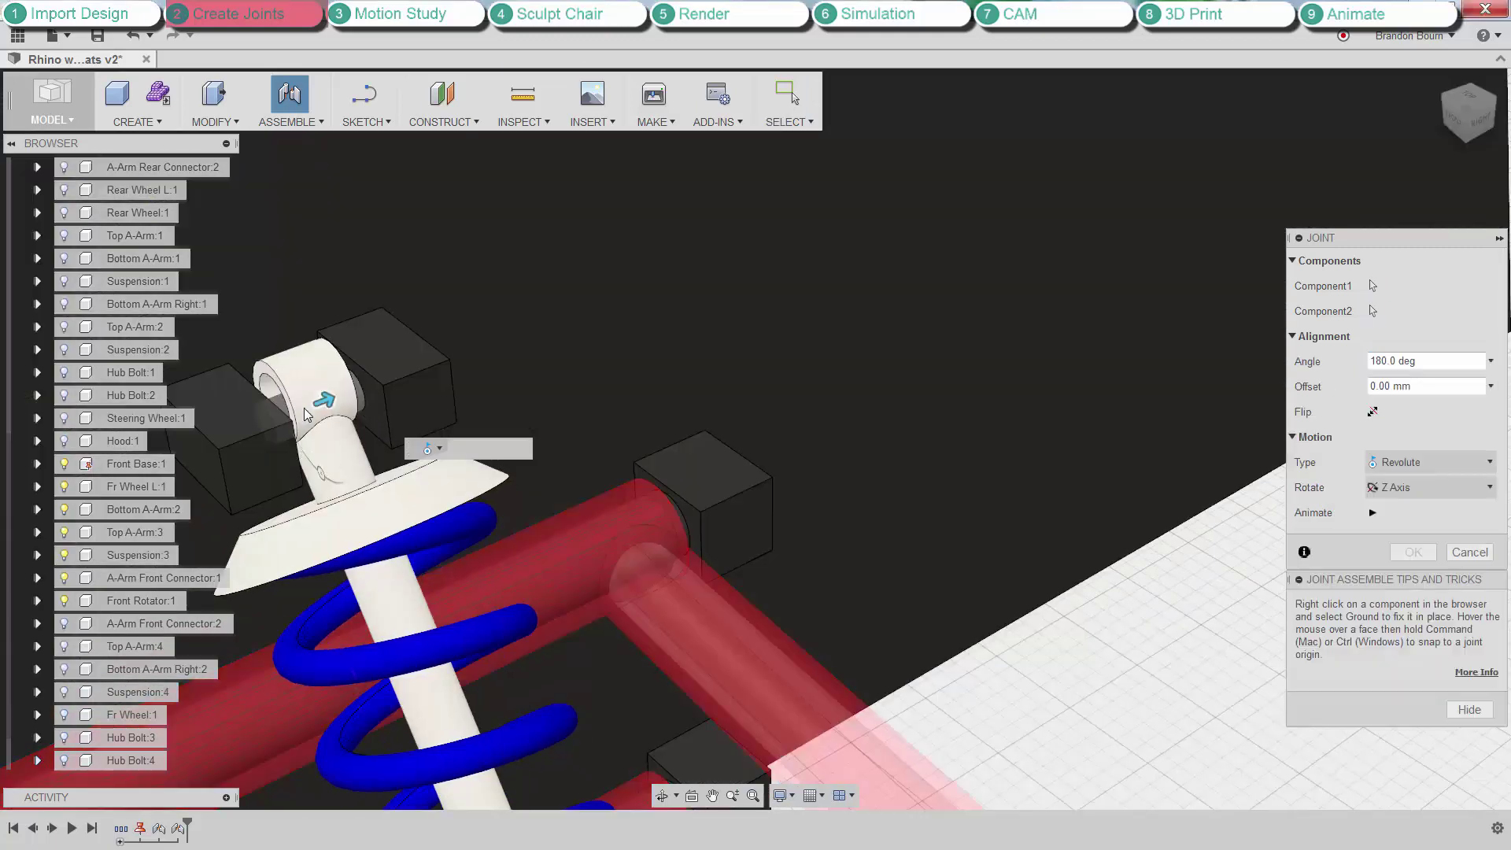
scroll(377, 520, "down", 5)
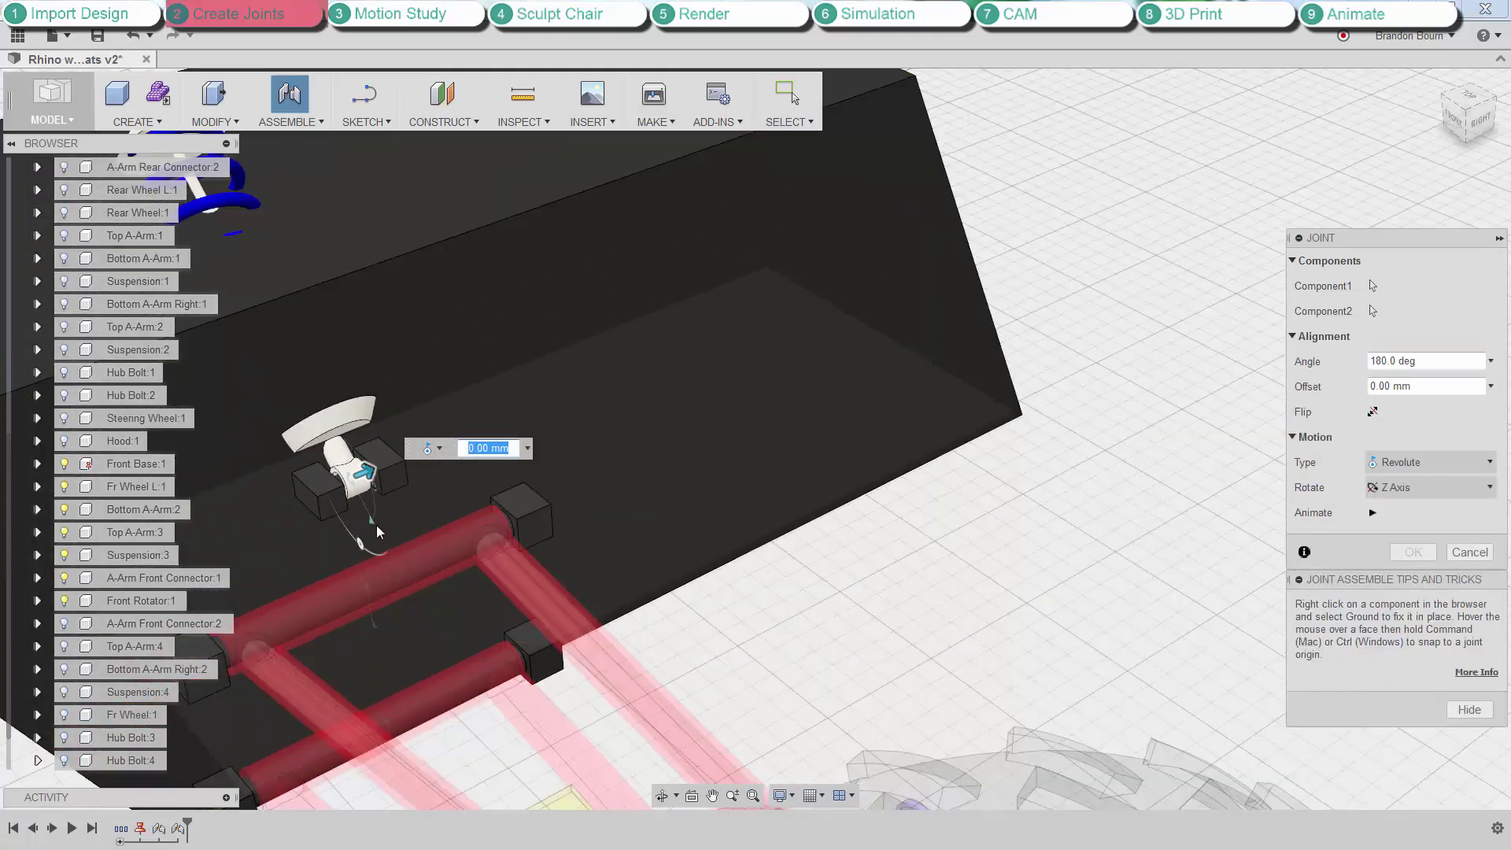
scroll(460, 554, "down", 1)
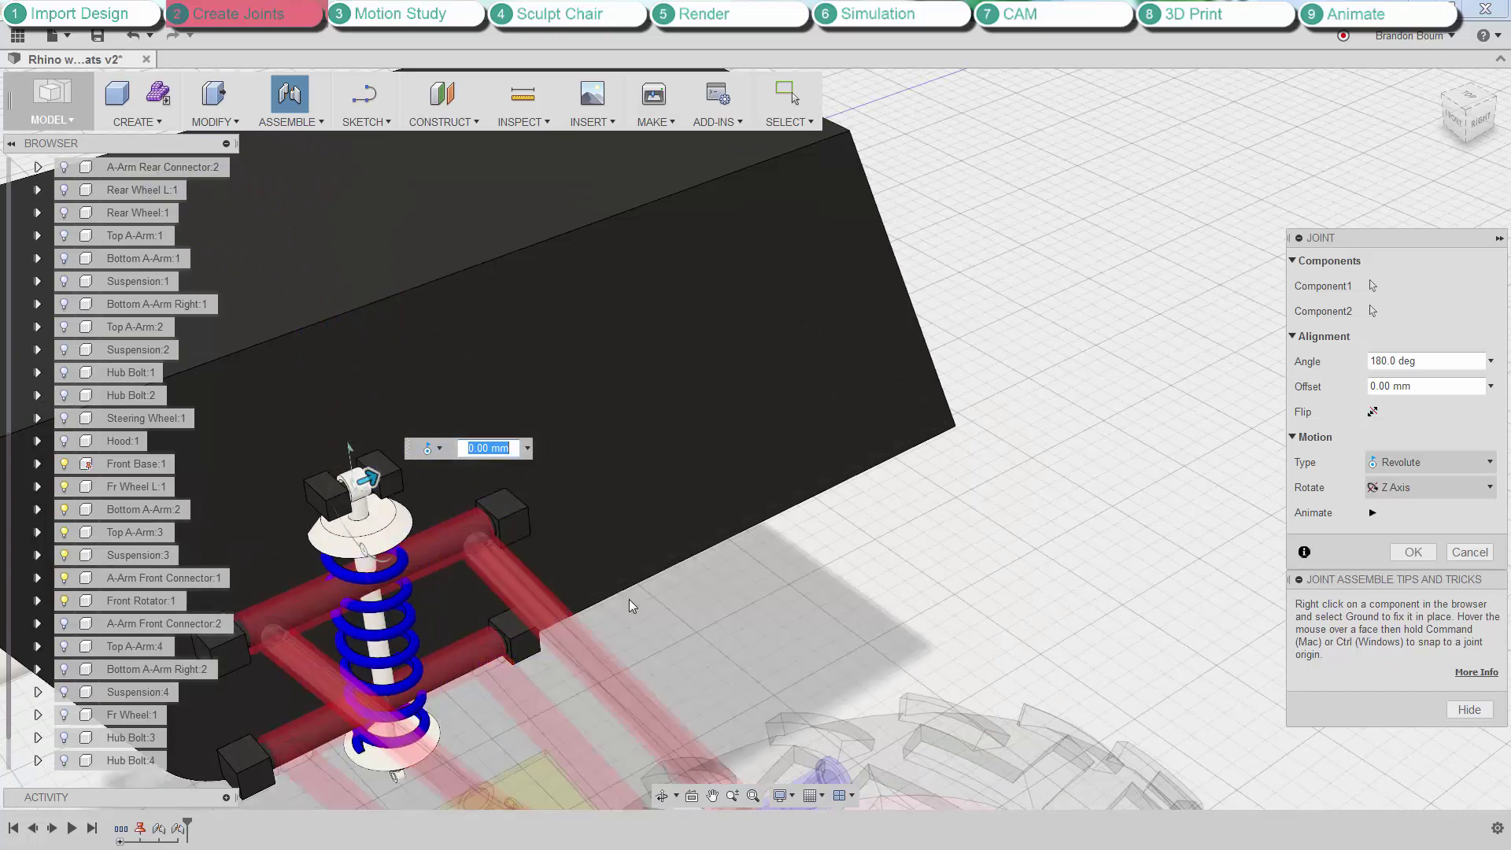
Rotate the shock to a joint angle of 140 deg so it leans toward the lower arm, and accept the joint.
middle_click_drag(630, 606, 688, 556, "shift")
scroll(688, 557, "down", 3)
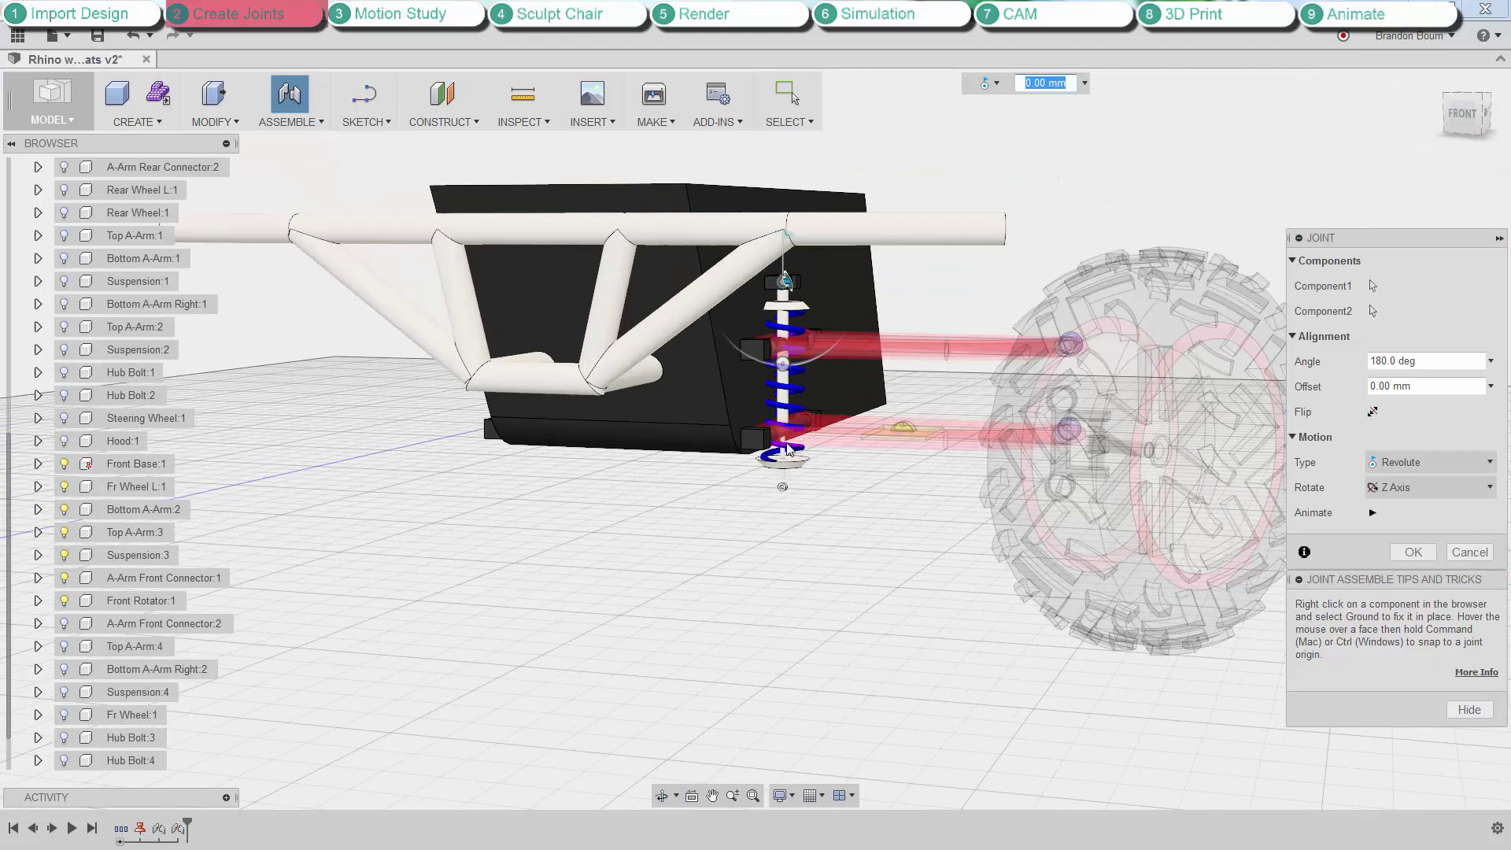
middle_click_drag(760, 362, 773, 434, "shift")
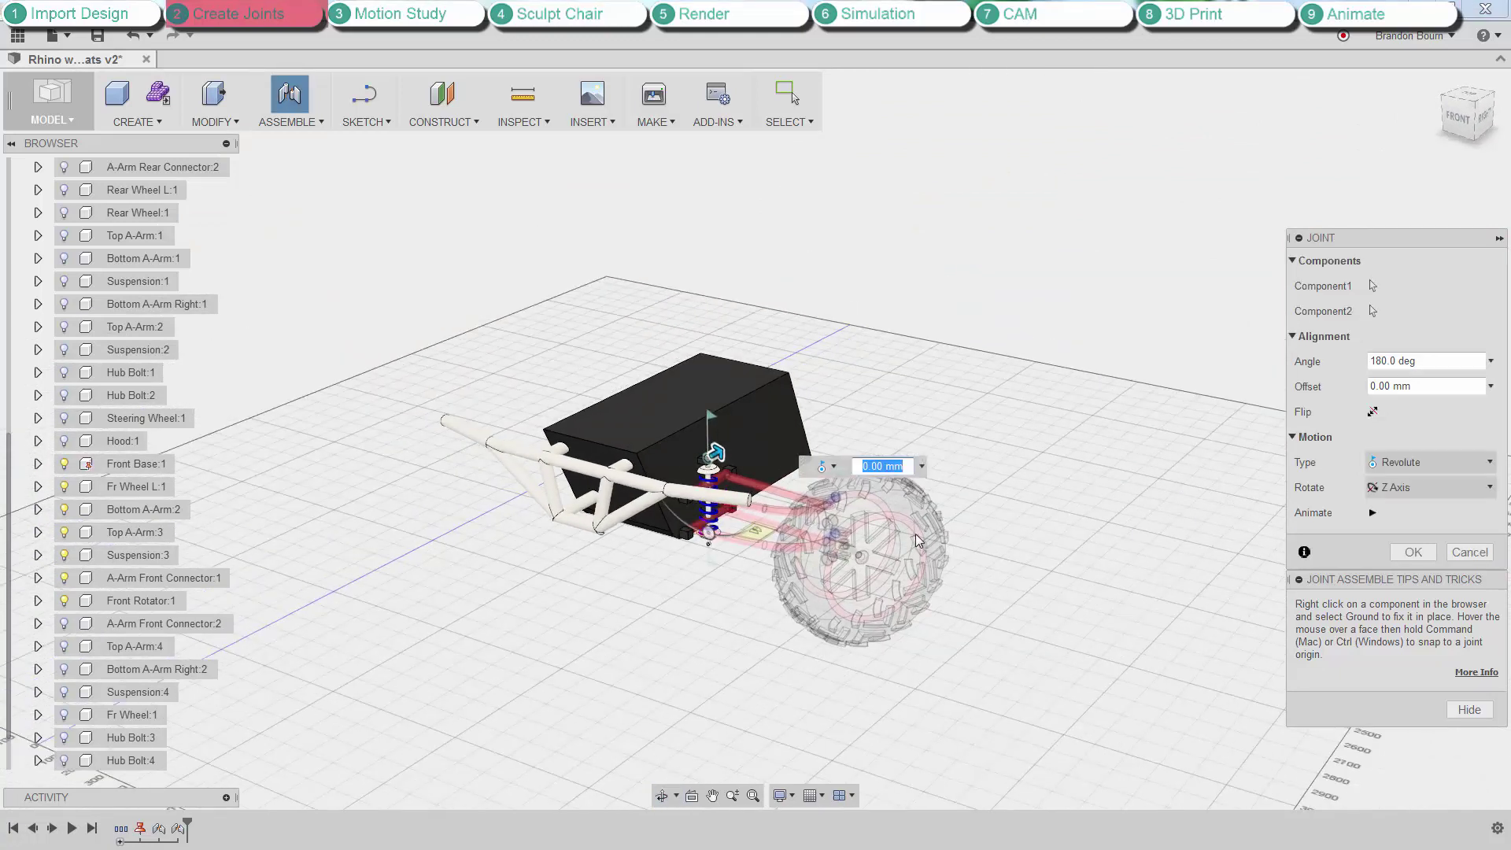
scroll(671, 466, "up", 5)
scroll(670, 467, "up", 2)
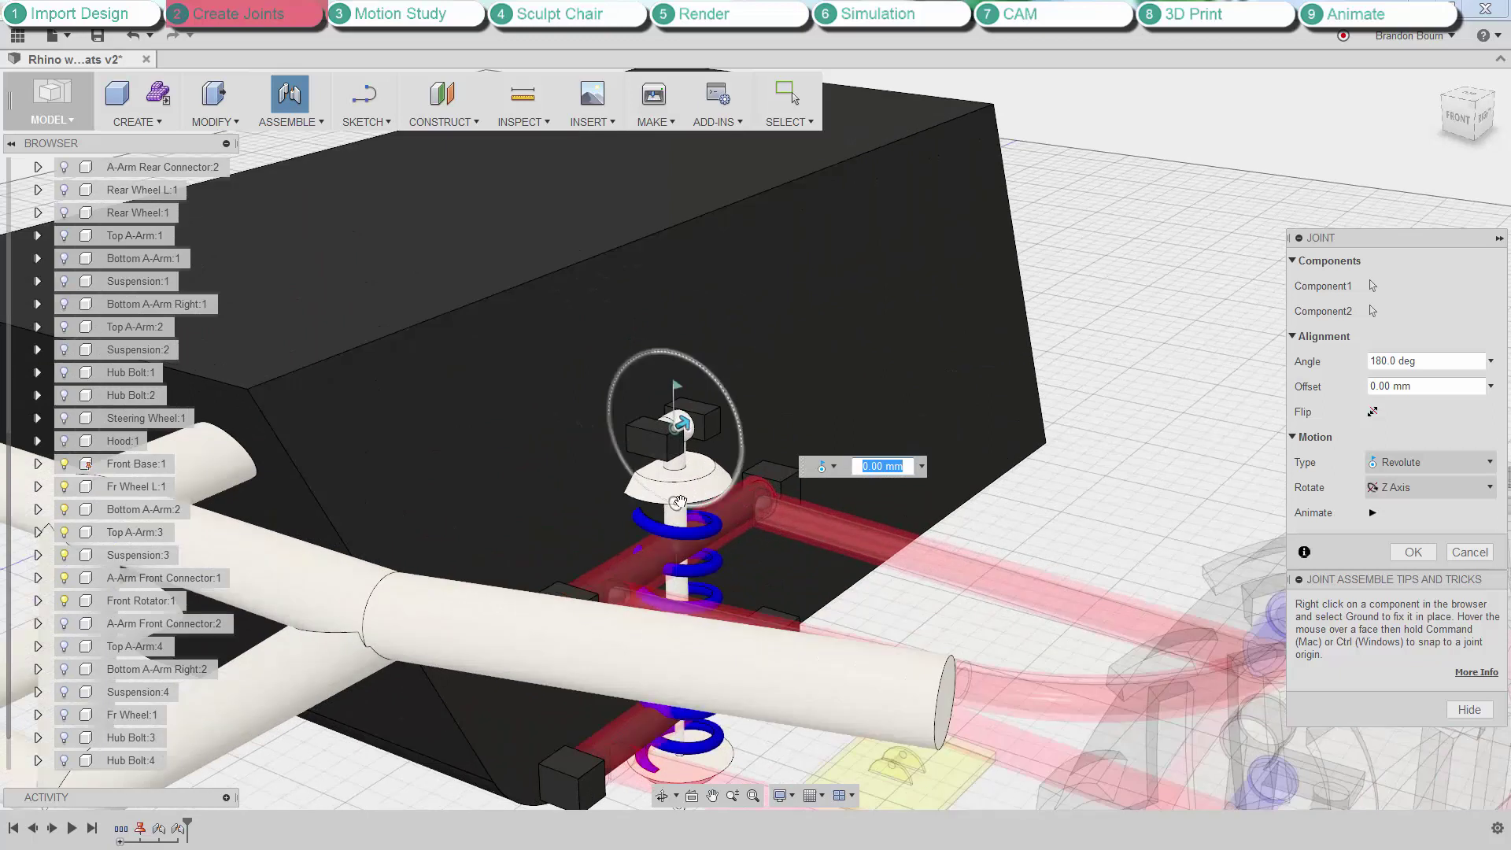
left_click_drag(677, 510, 723, 500)
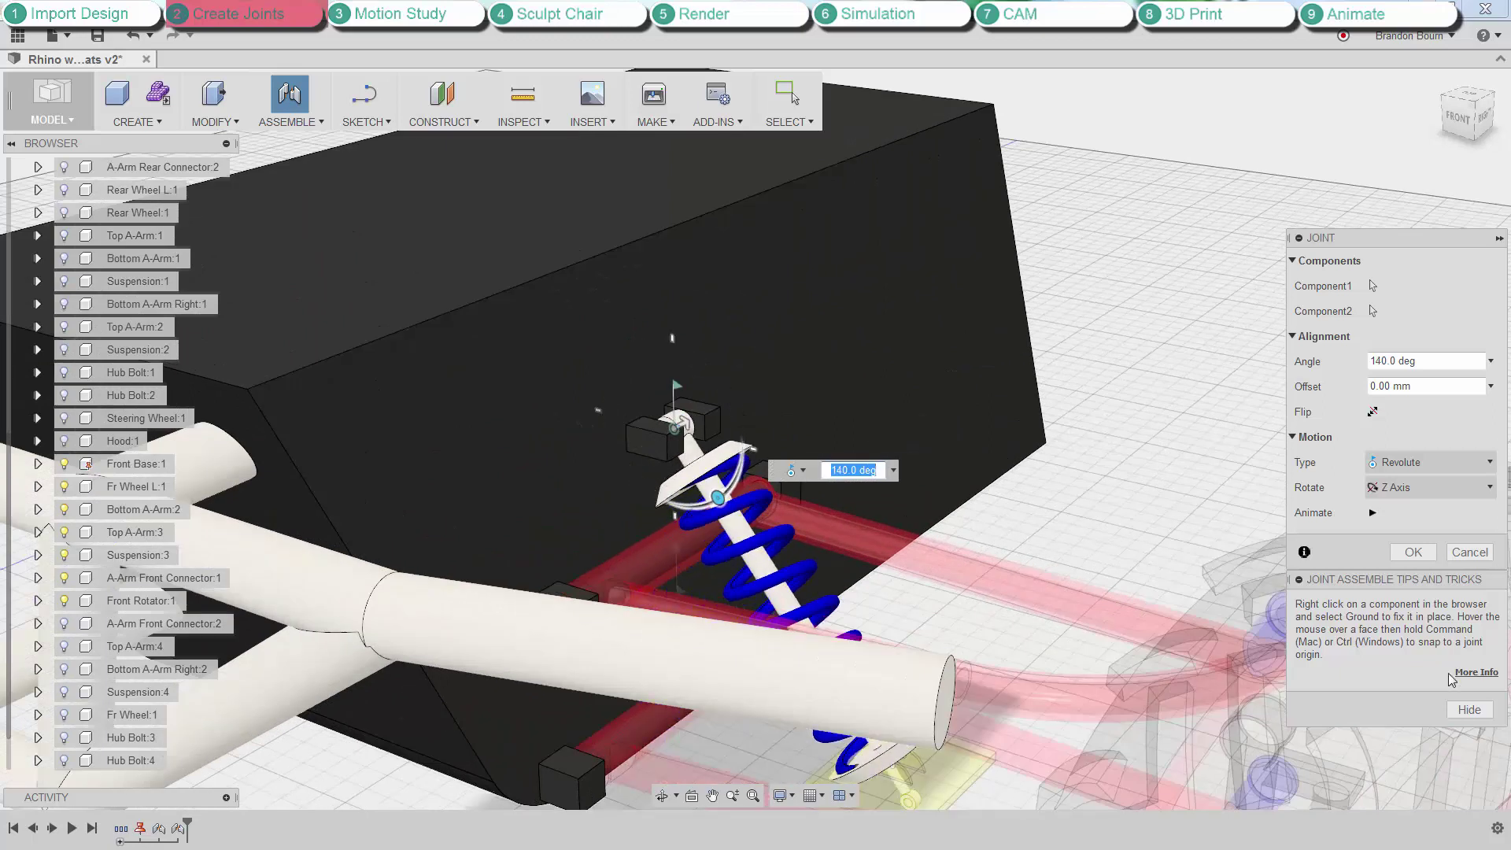
left_click(1412, 554)
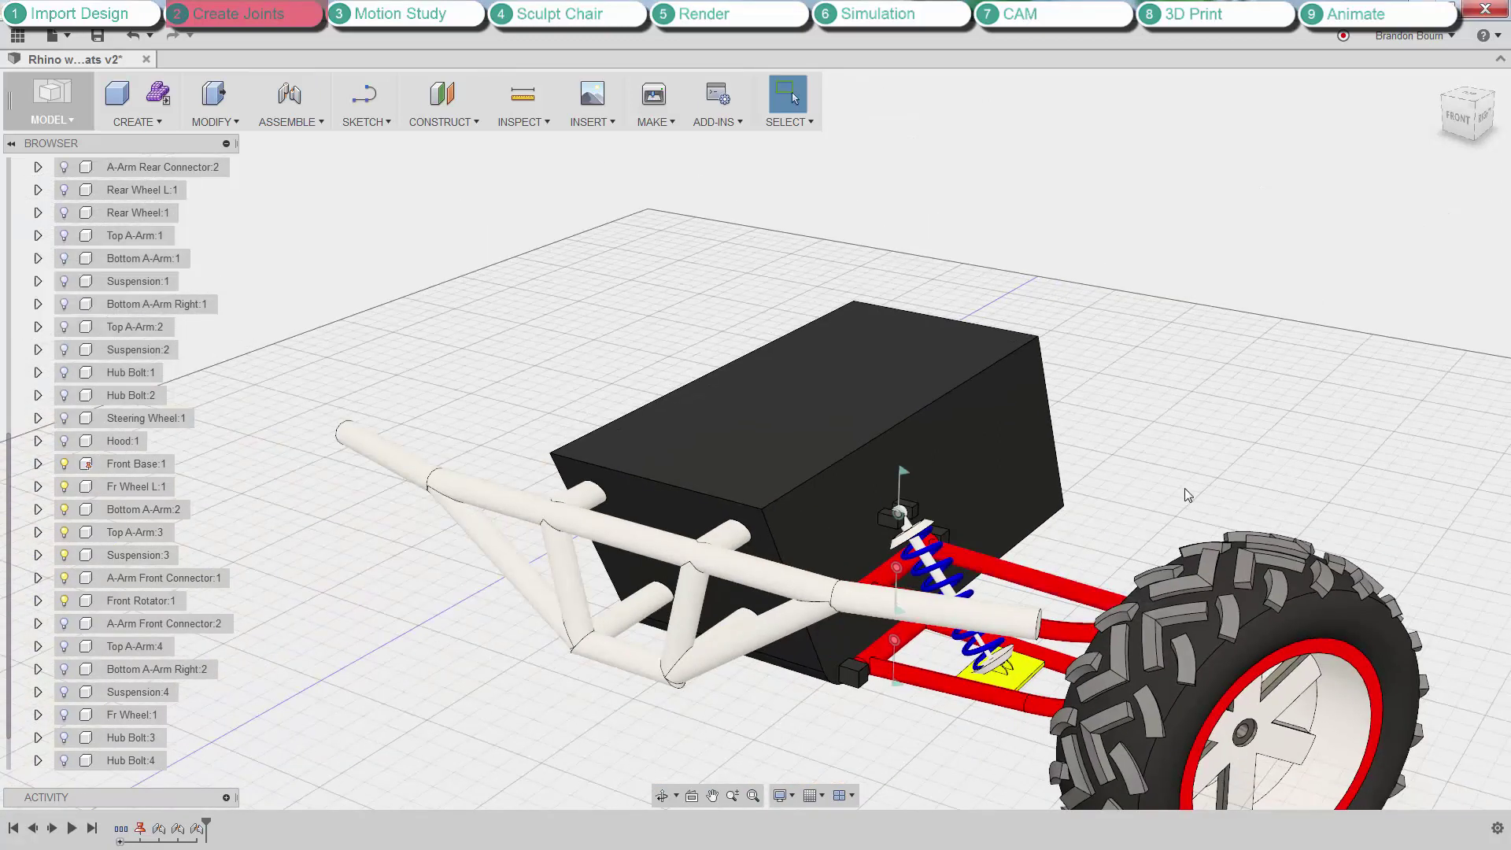
middle_click_drag(1185, 492, 1158, 499, "shift")
key("Escape")
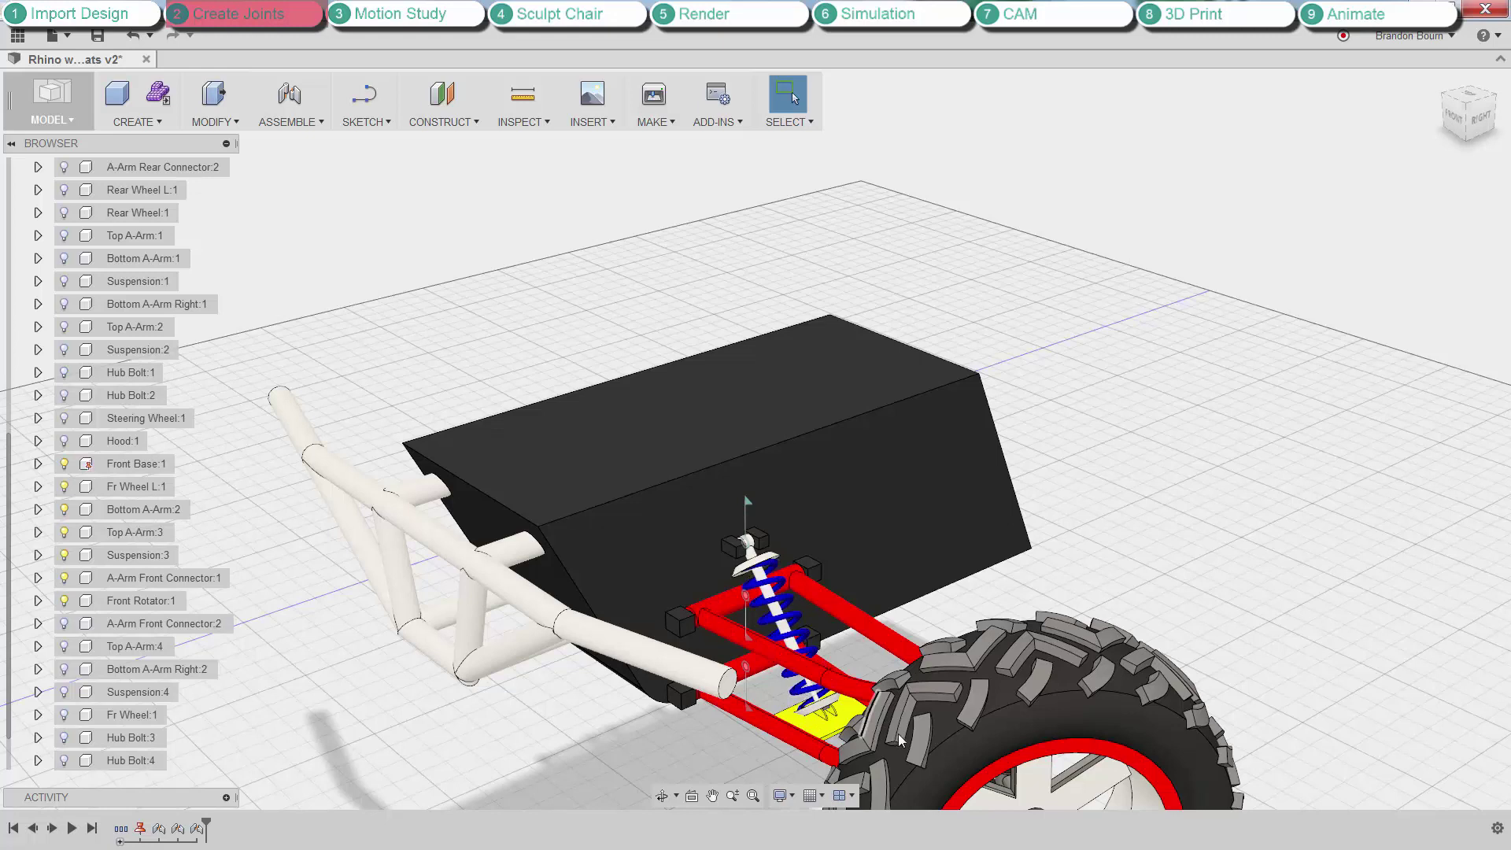
Create revolute joints connecting the outer ends of the upper and lower A-arms to the upper and lower sleeves of A-Arm Front Connector:1.
scroll(791, 686, "up", 3)
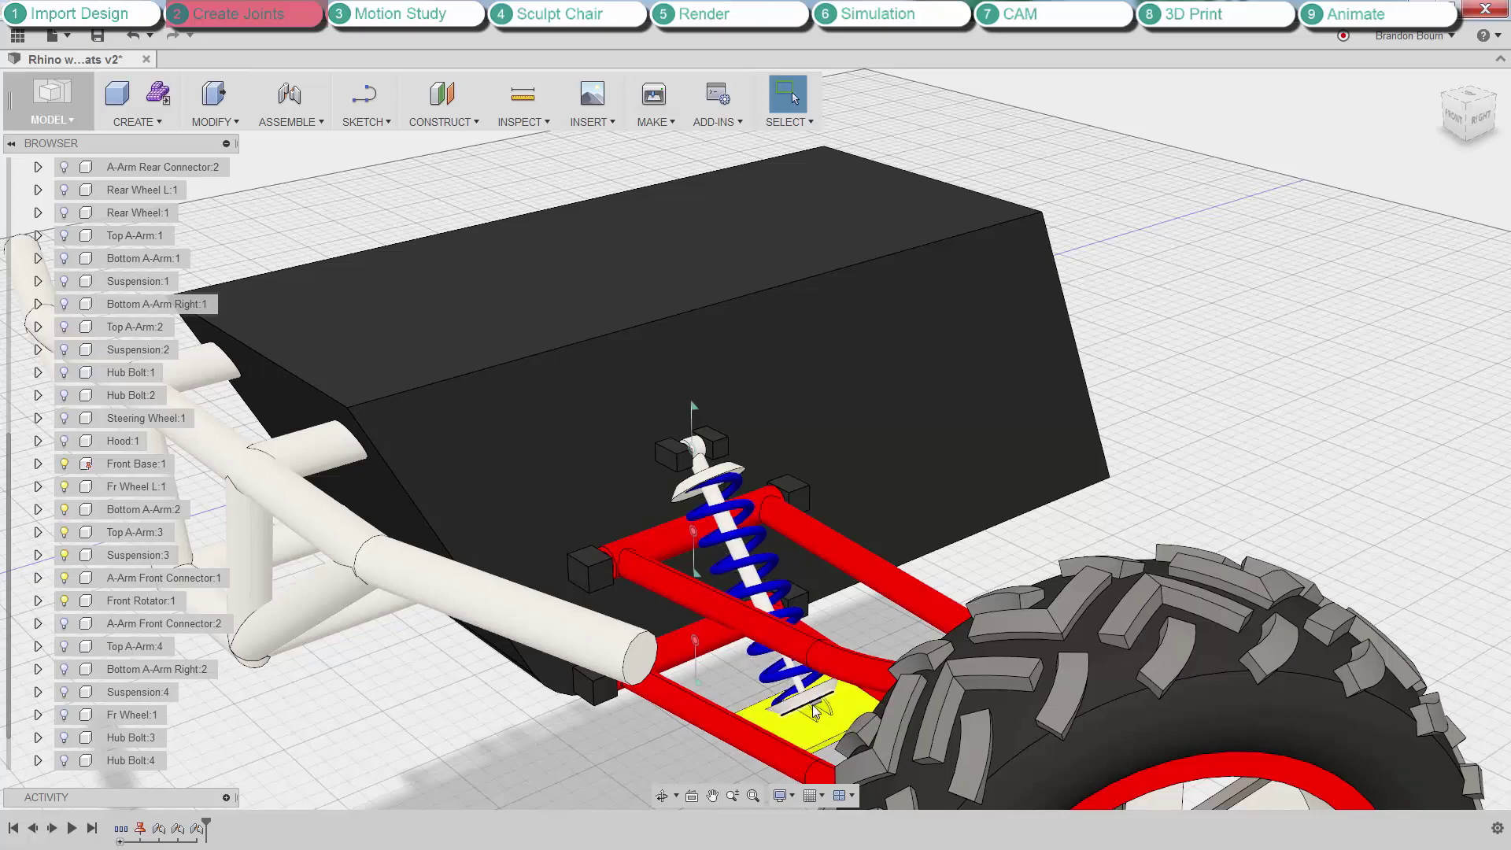
scroll(816, 706, "up", 5)
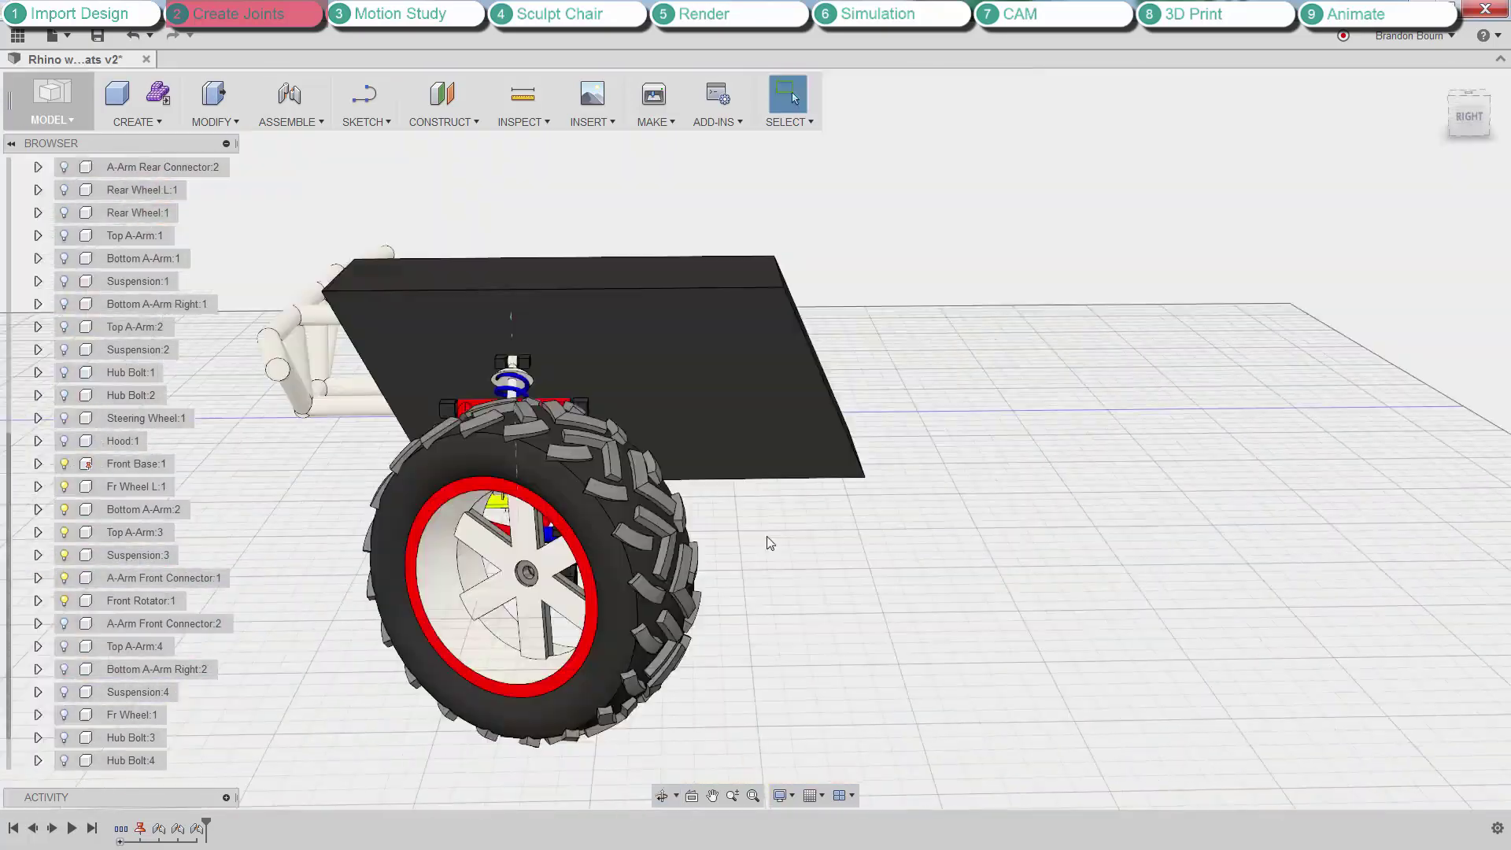
right_click(576, 366)
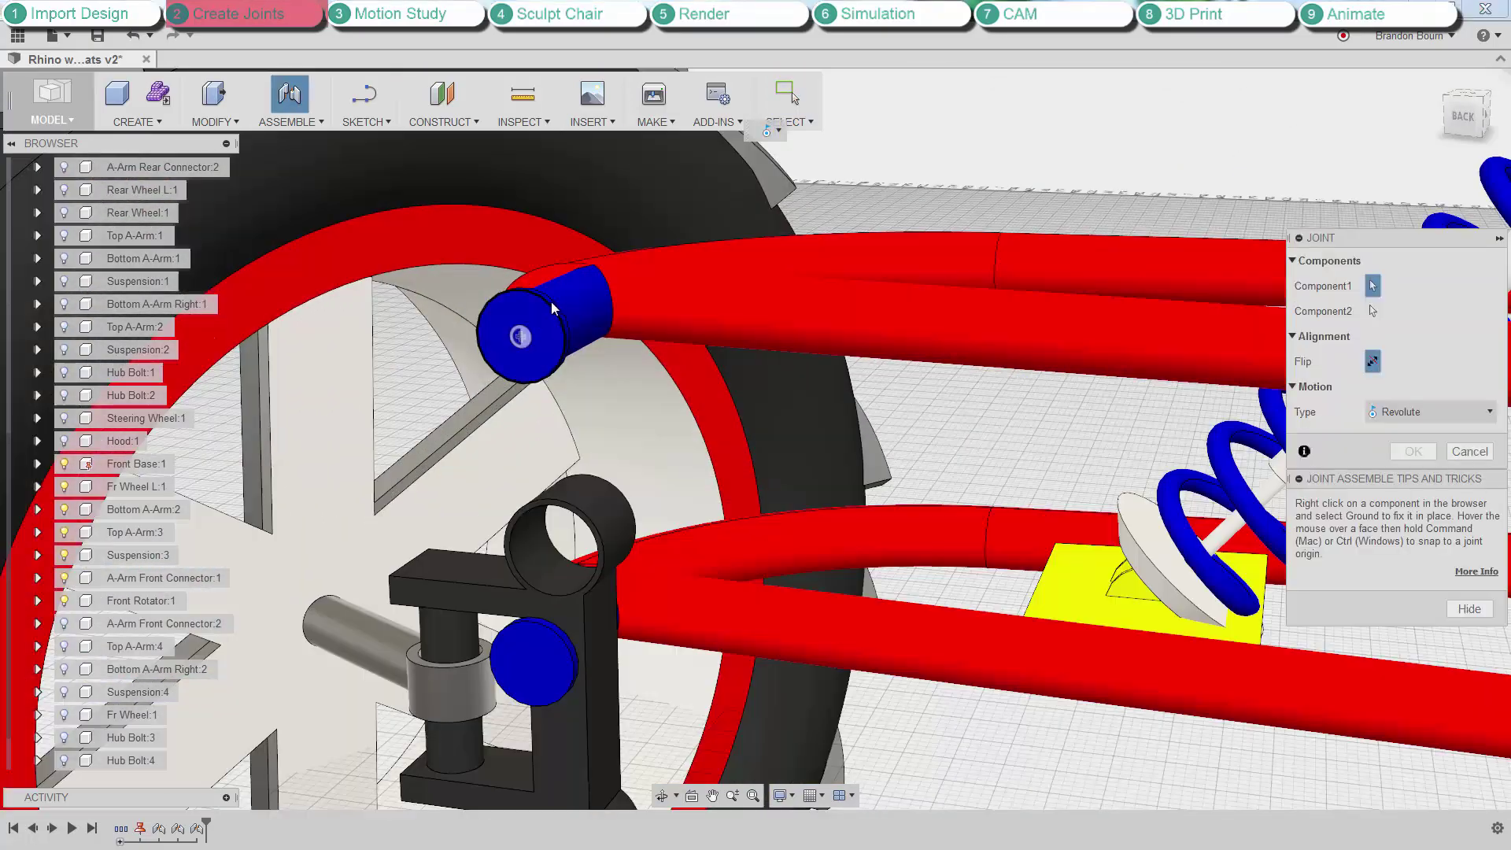
middle_click_drag(553, 307, 506, 506, "shift")
left_click(643, 244)
left_click(681, 417)
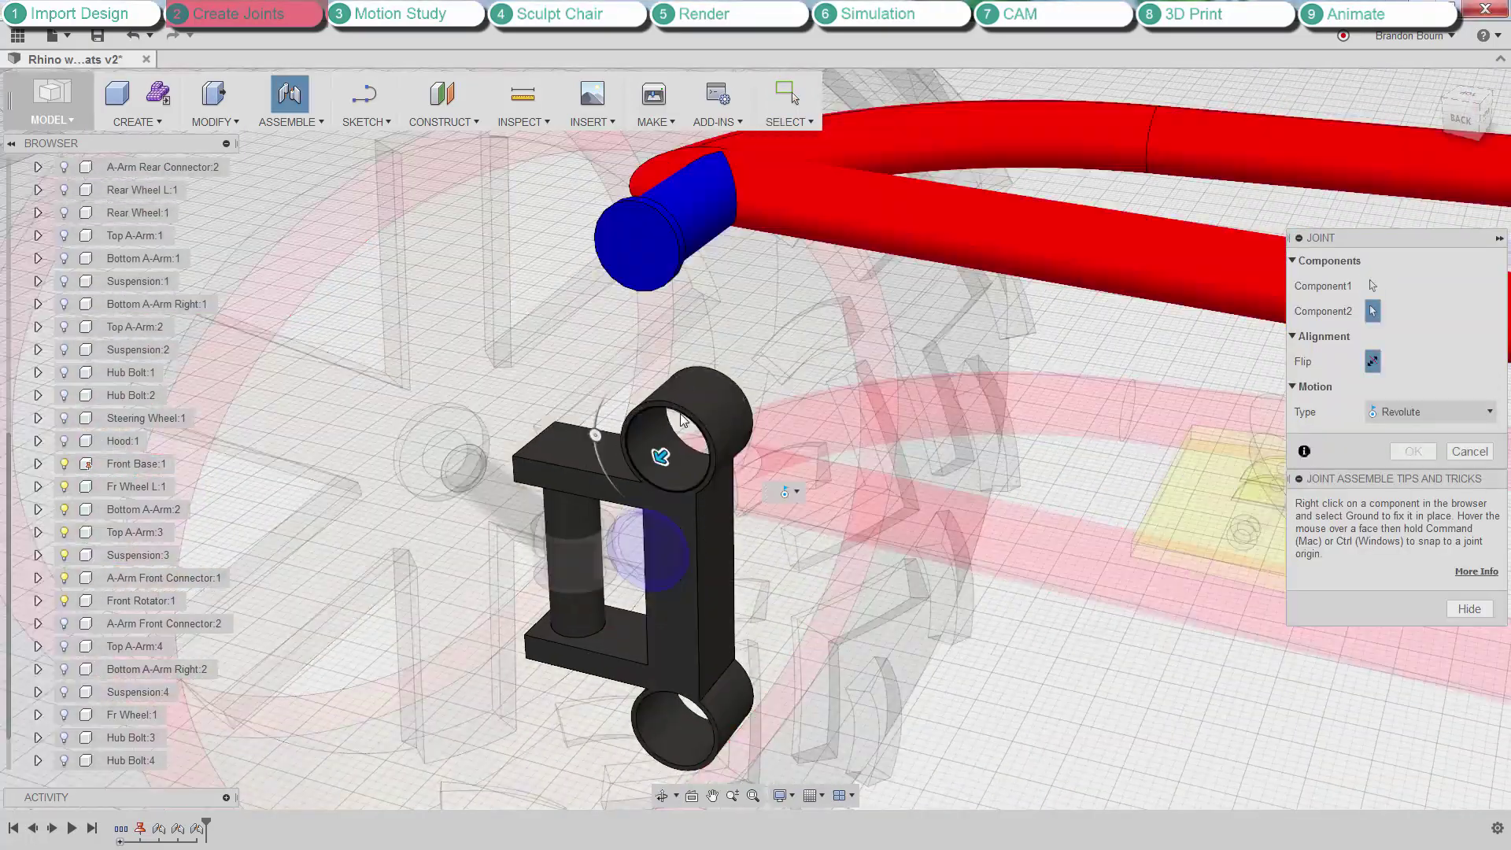
left_click(681, 420)
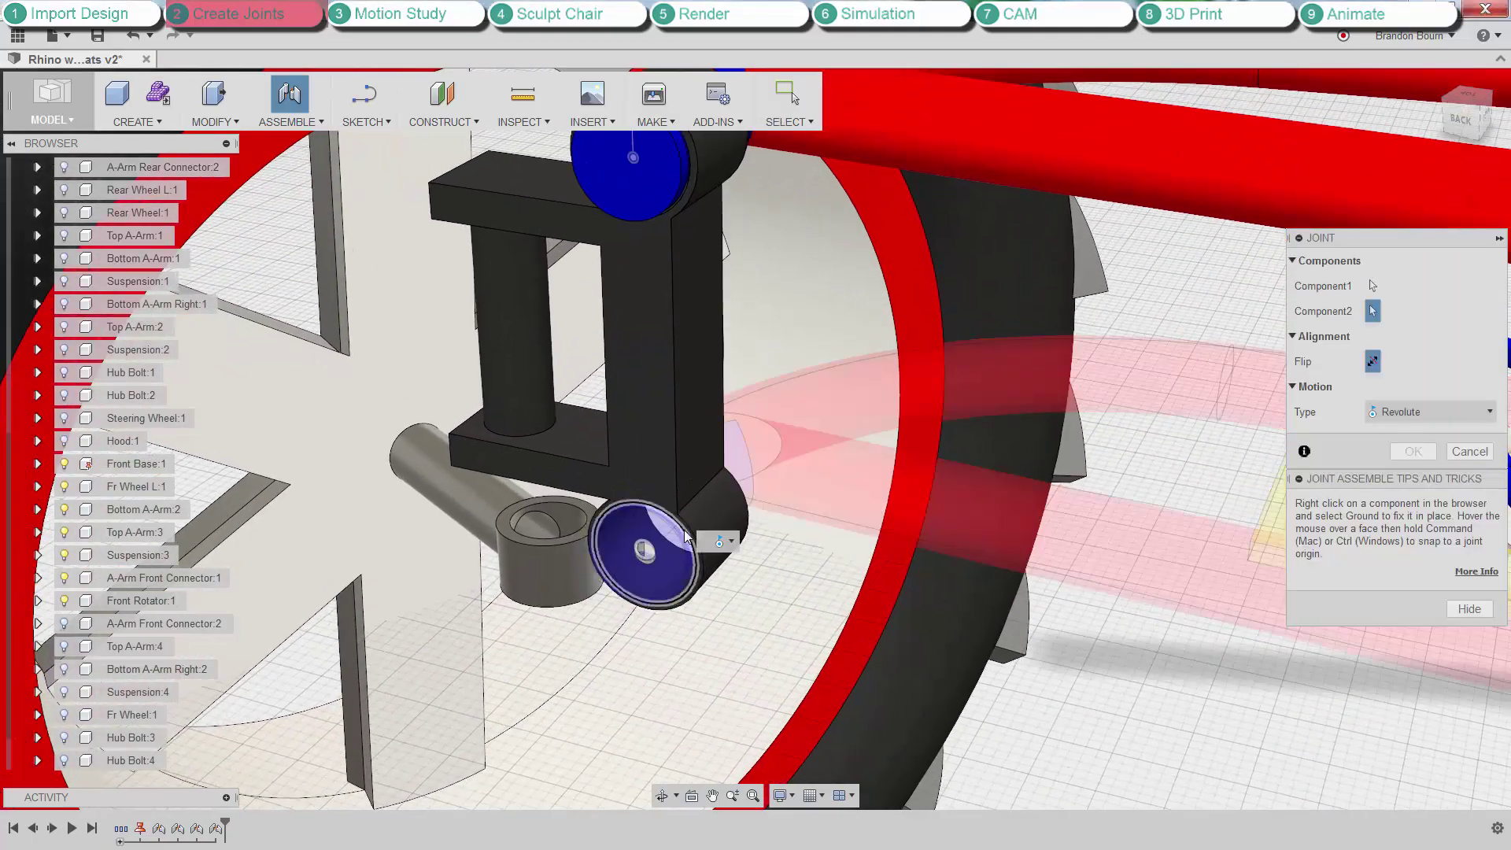
left_click(684, 535)
key("Return")
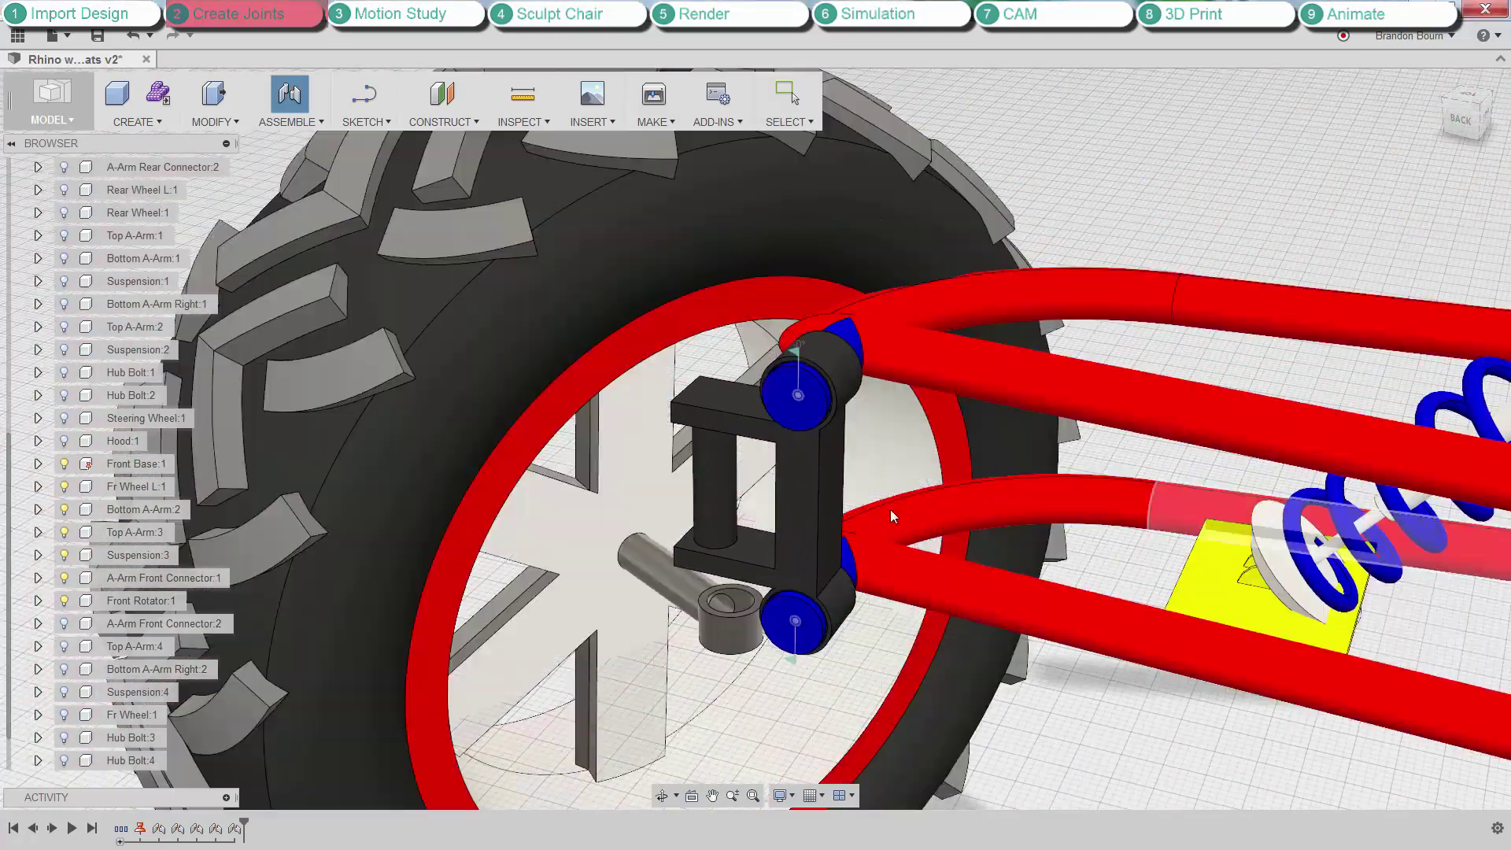
Create a cylindrical joint between Front Rotator:1's collar and the connector's vertical pin, previewing its motion.
right_click(893, 515)
left_click(895, 580)
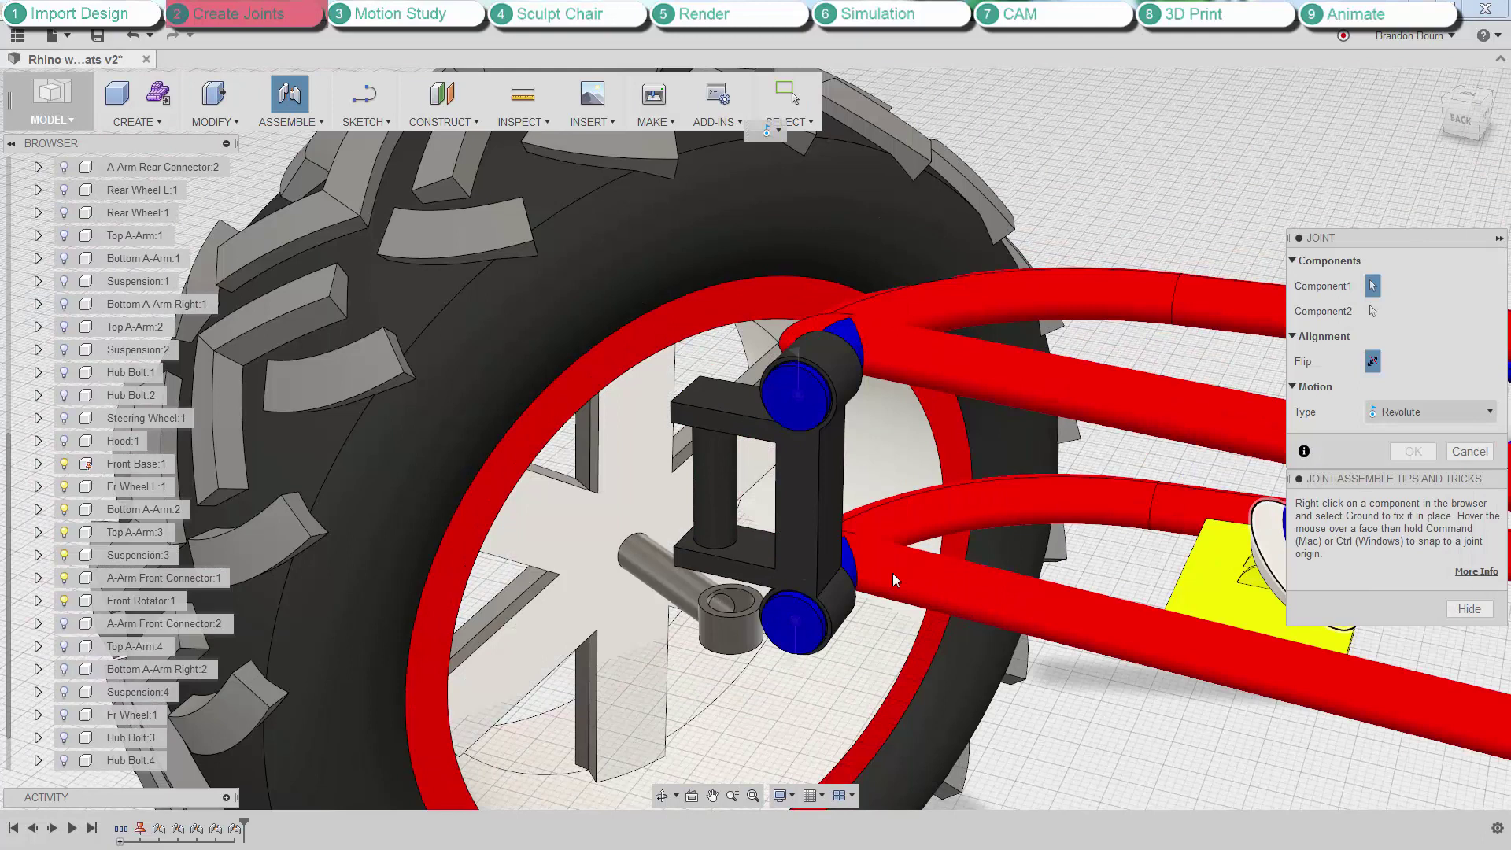
scroll(746, 617, "up", 4)
left_click(751, 594)
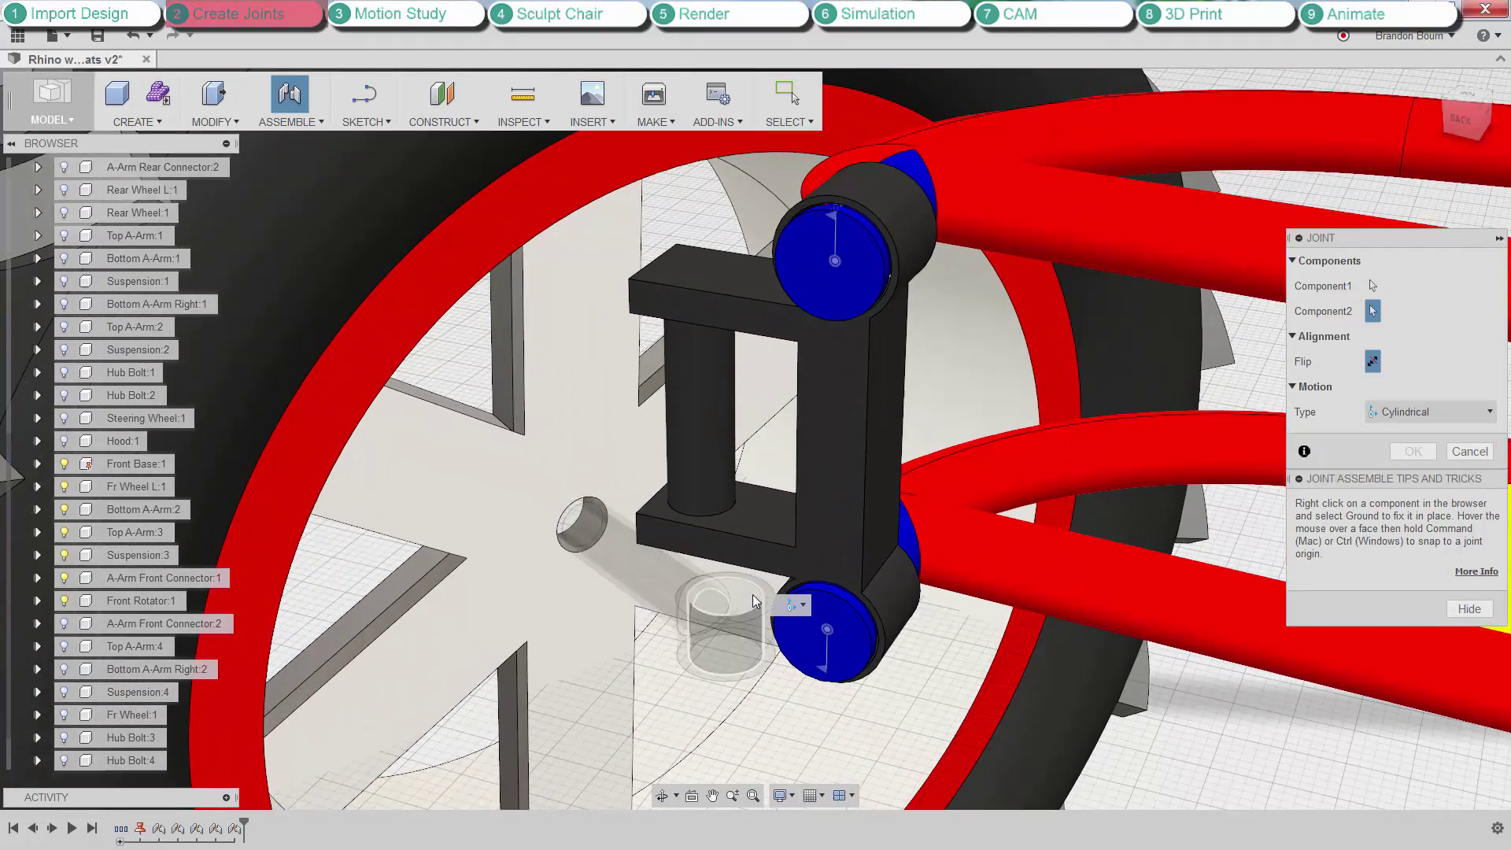
left_click(701, 418)
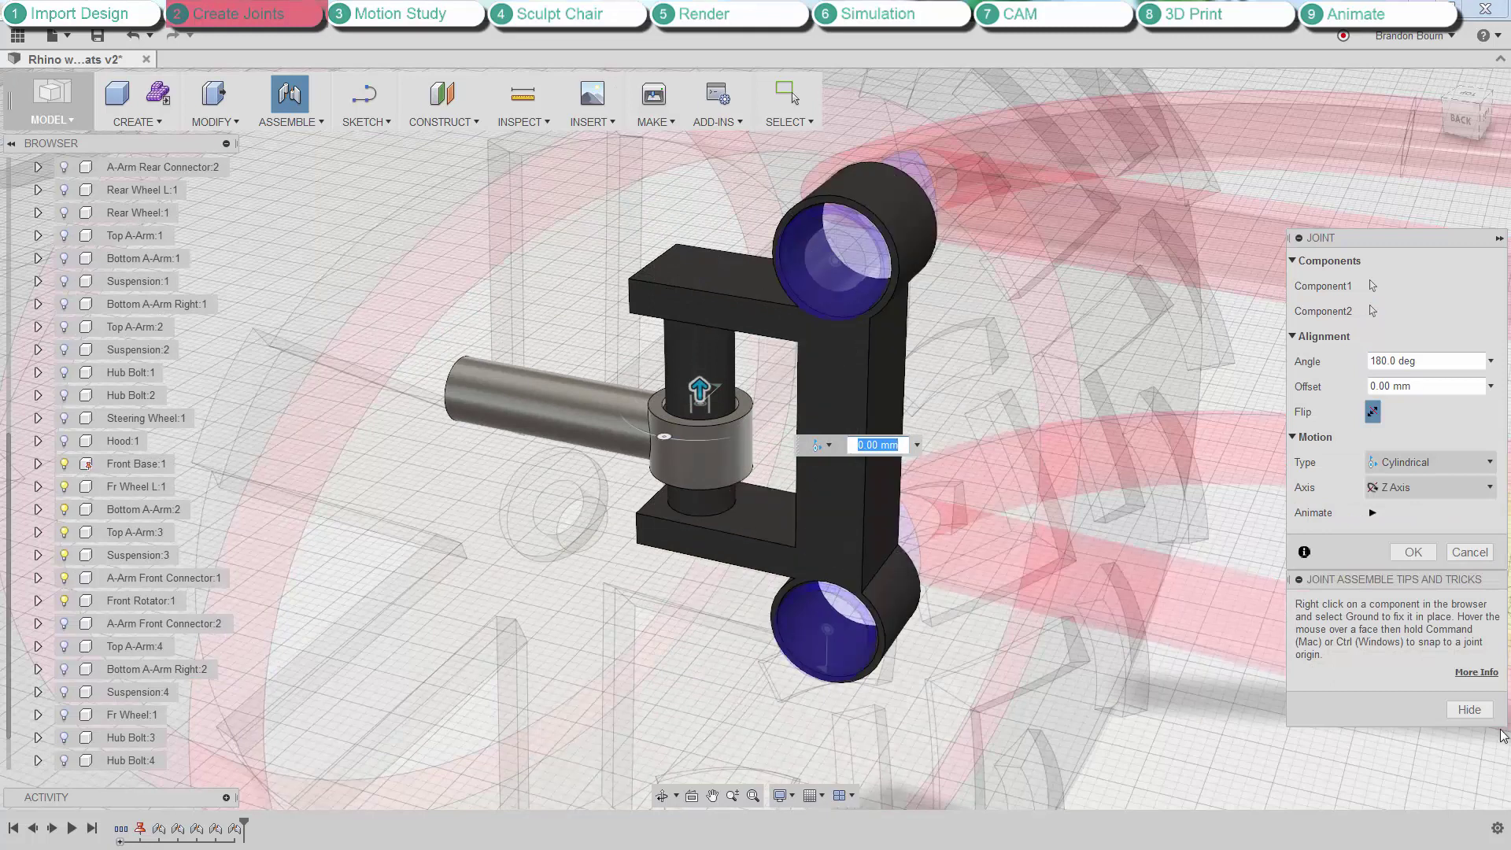
left_click(1372, 513)
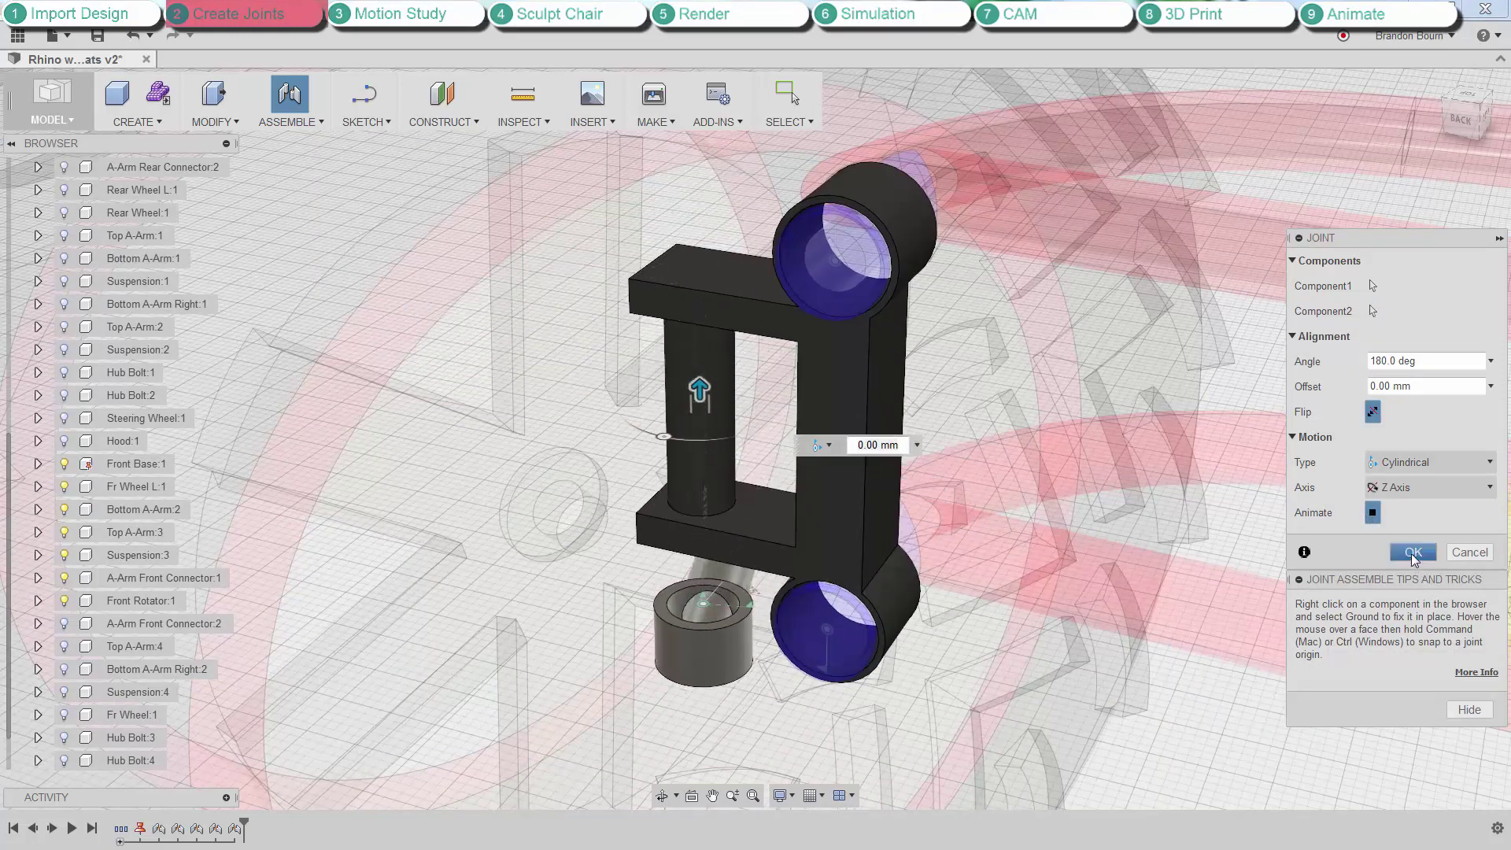
left_click(1413, 552)
Edit the Cyl6 joint limits for Slide motion, enabling a minimum limit of 39.699 mm.
left_click(288, 122)
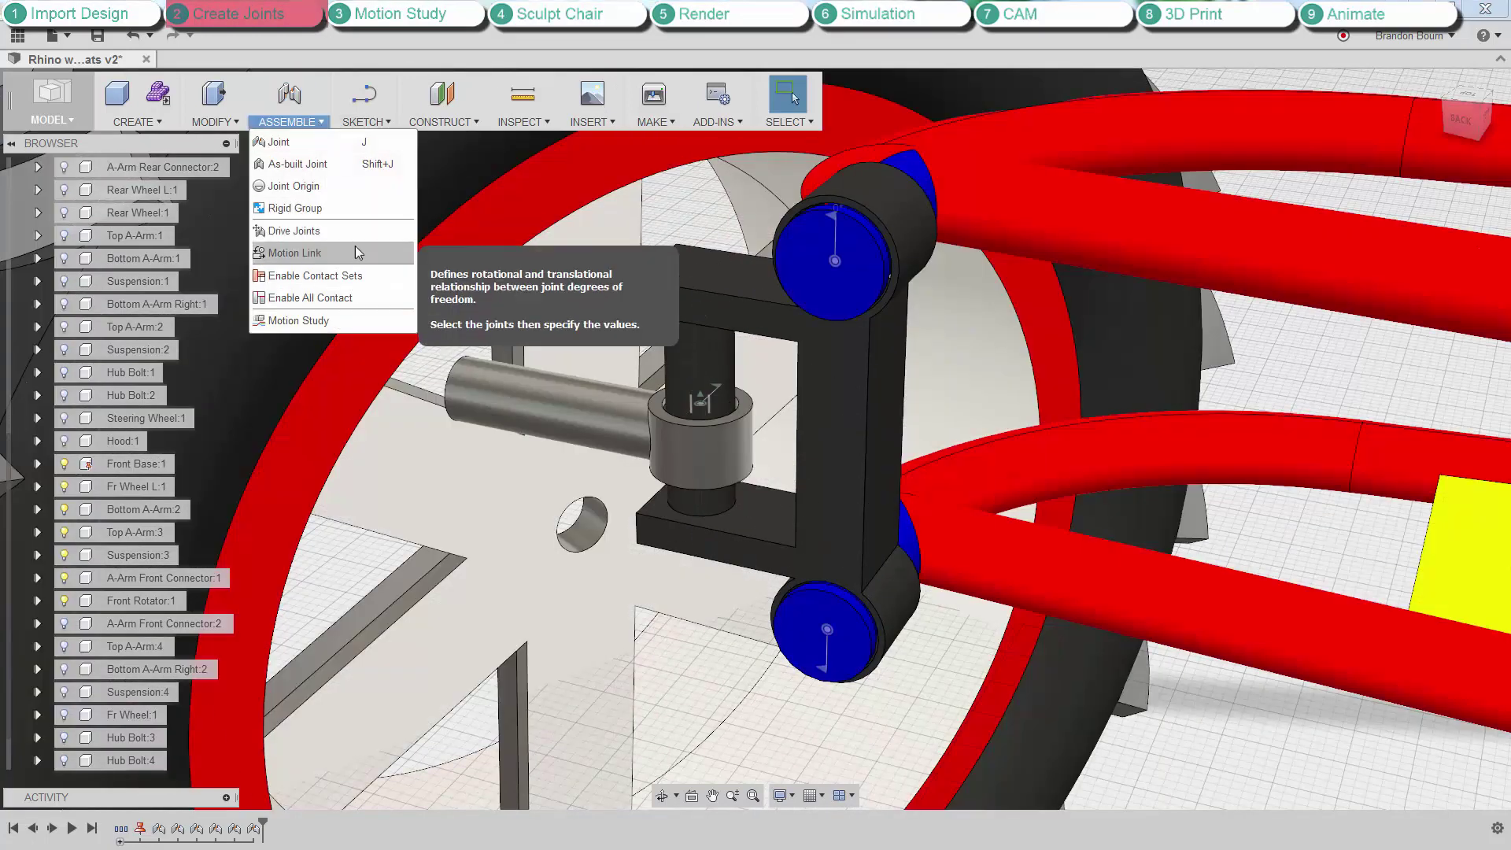
scroll(144, 317, "up", 5)
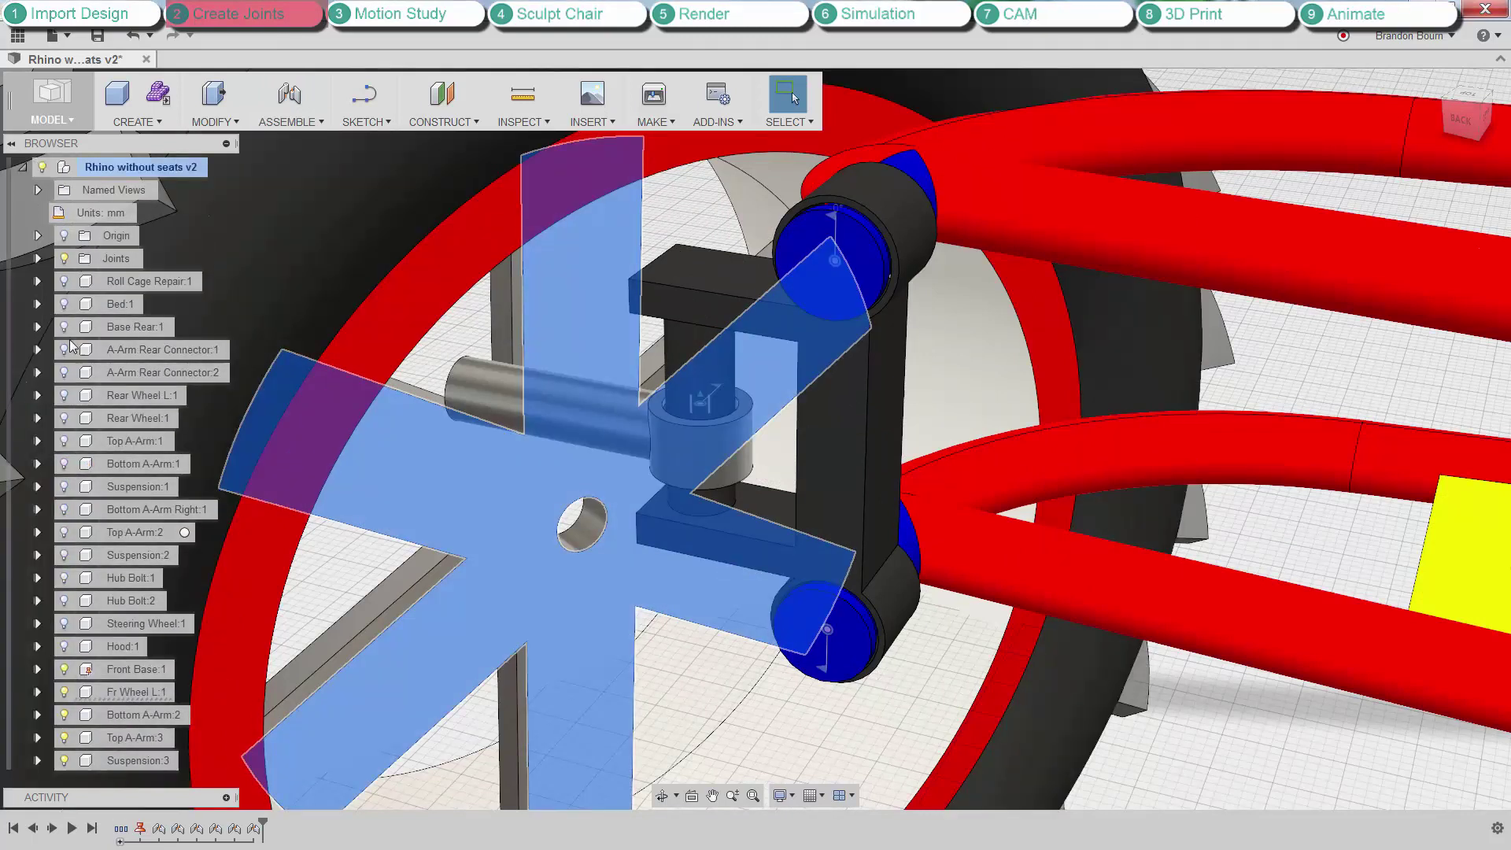
left_click(157, 396)
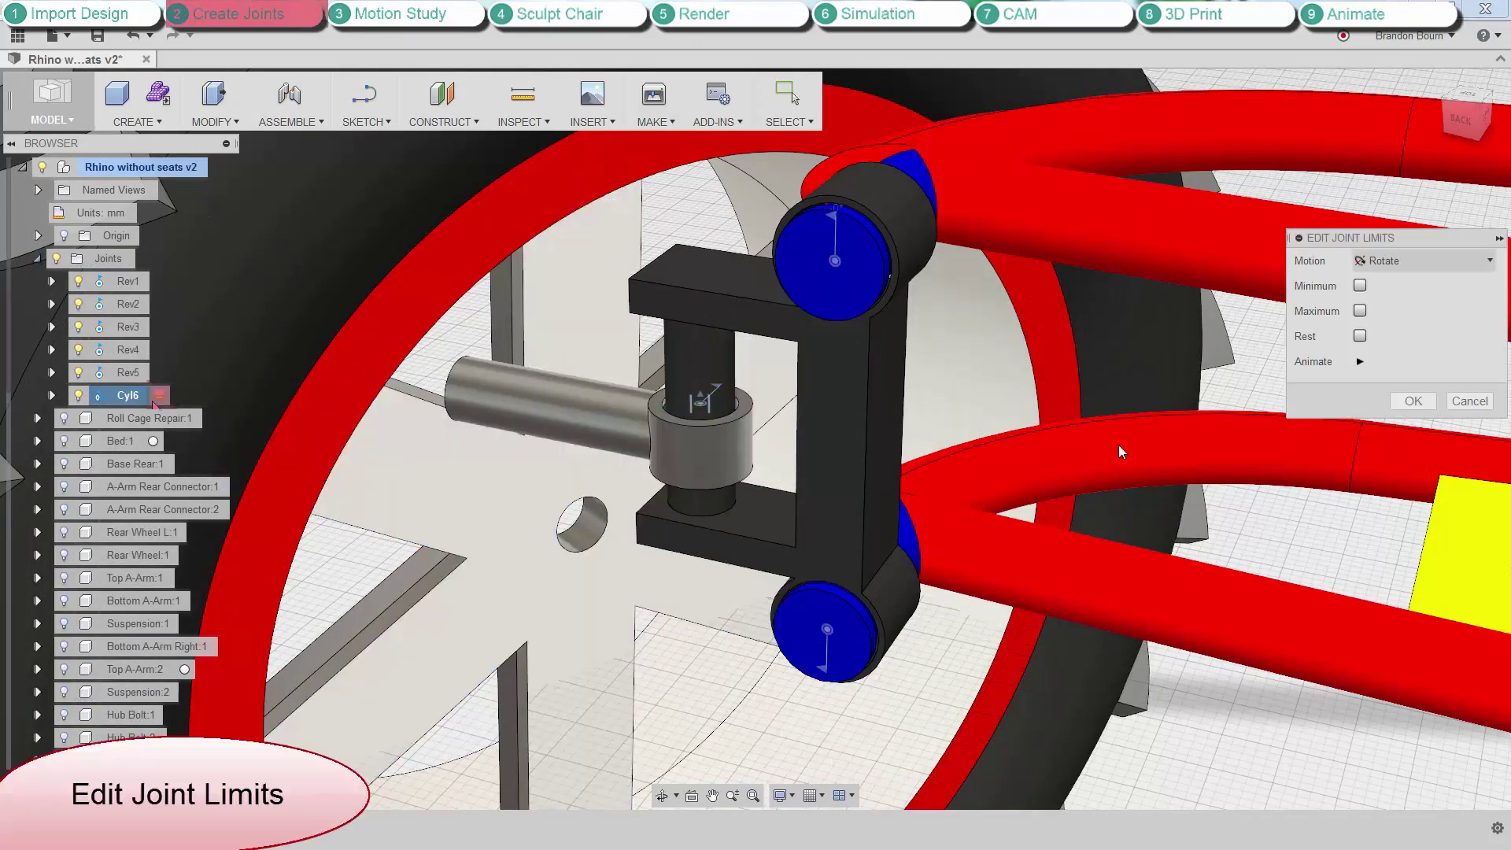
left_click(1405, 261)
left_click(1408, 311)
scroll(959, 719, "up", 5)
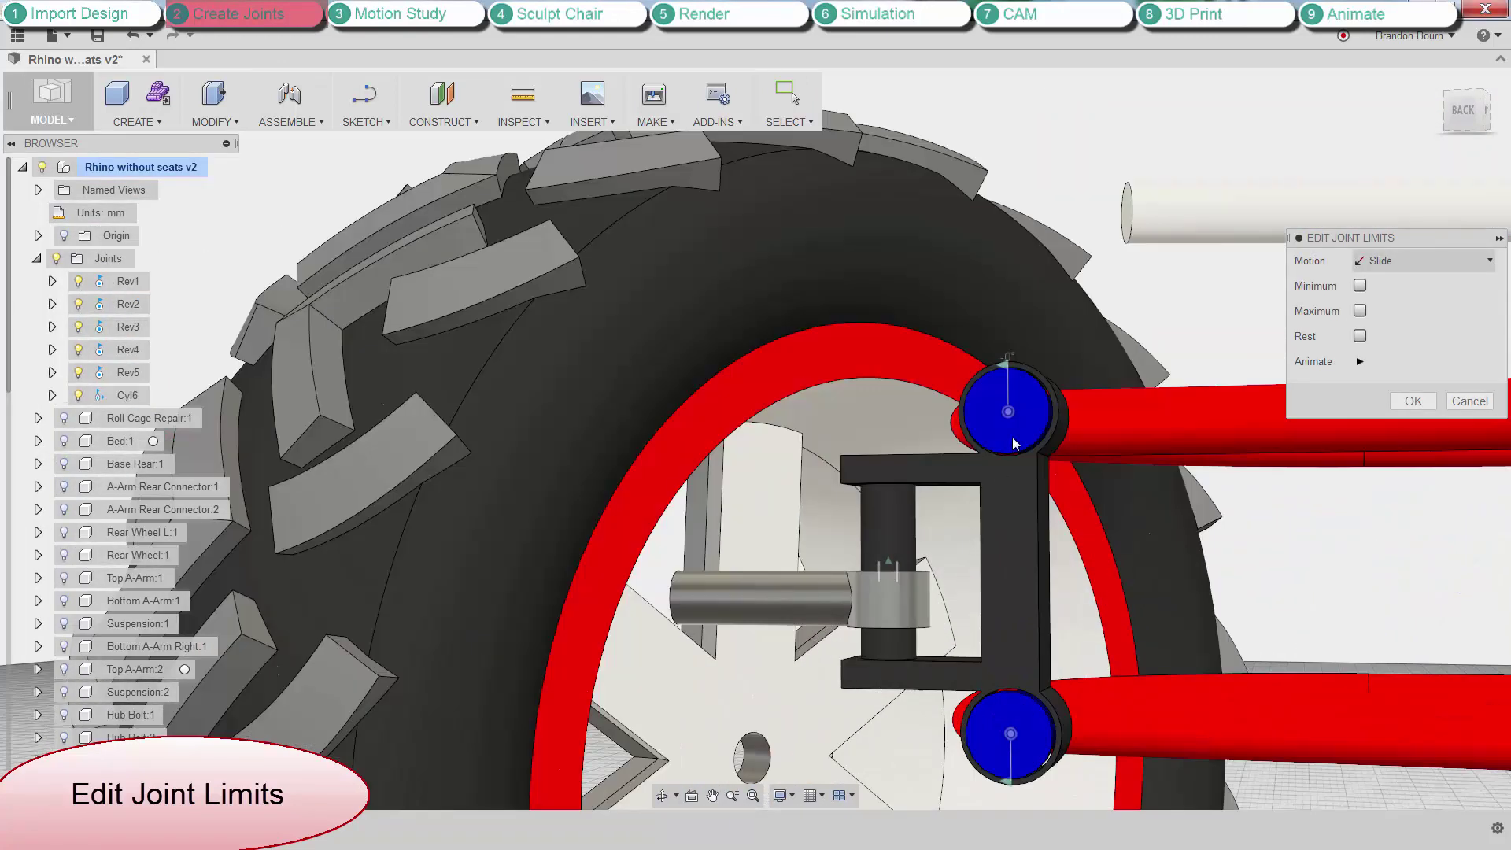
left_click(1360, 286)
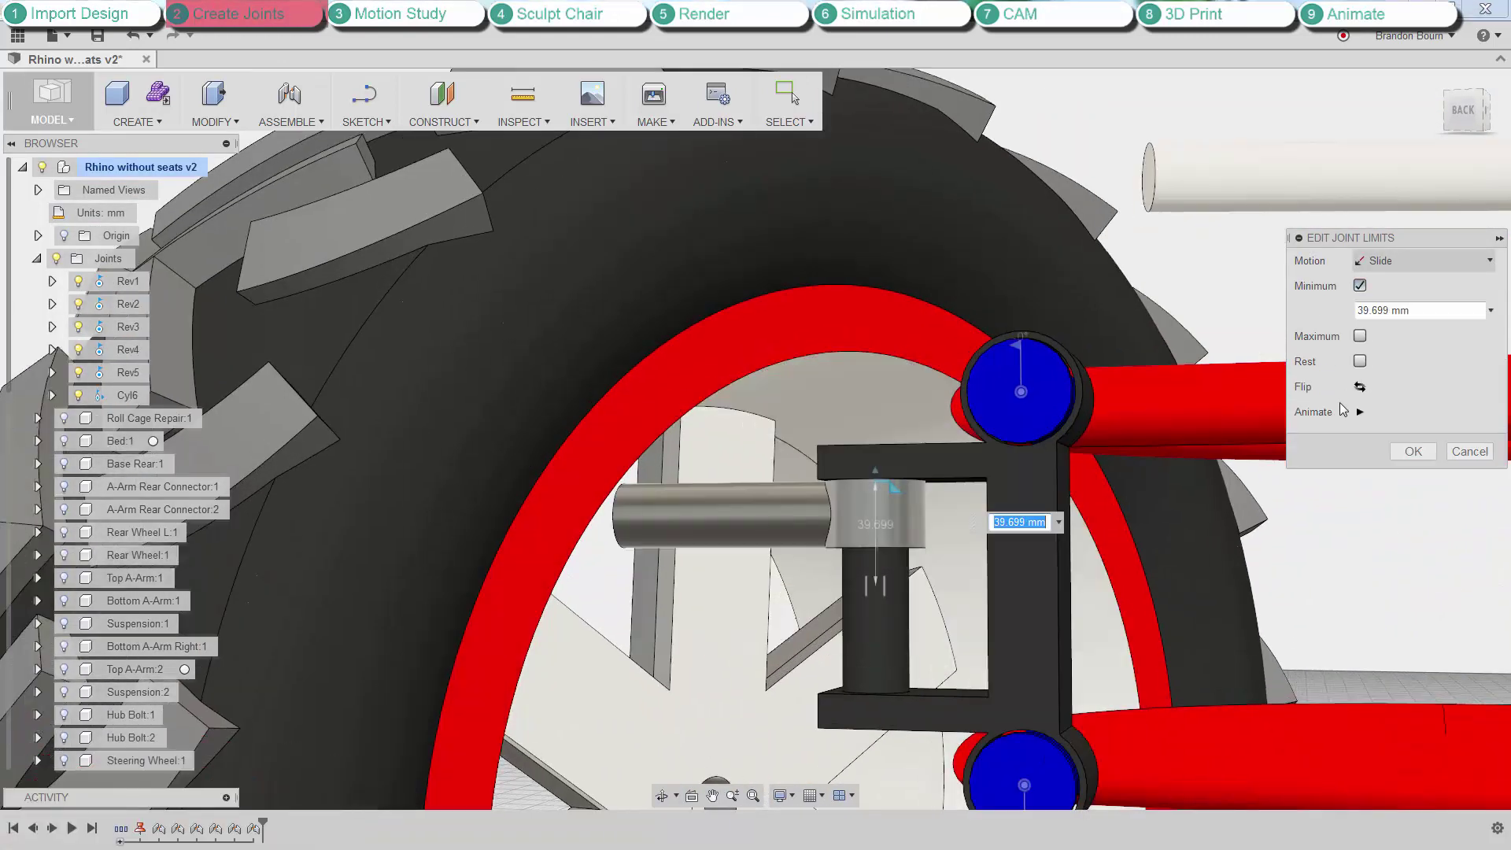
Create a rigid joint between Hub Bolt:3 and the center hole of the front wheel.
scroll(1023, 472, "down", 5)
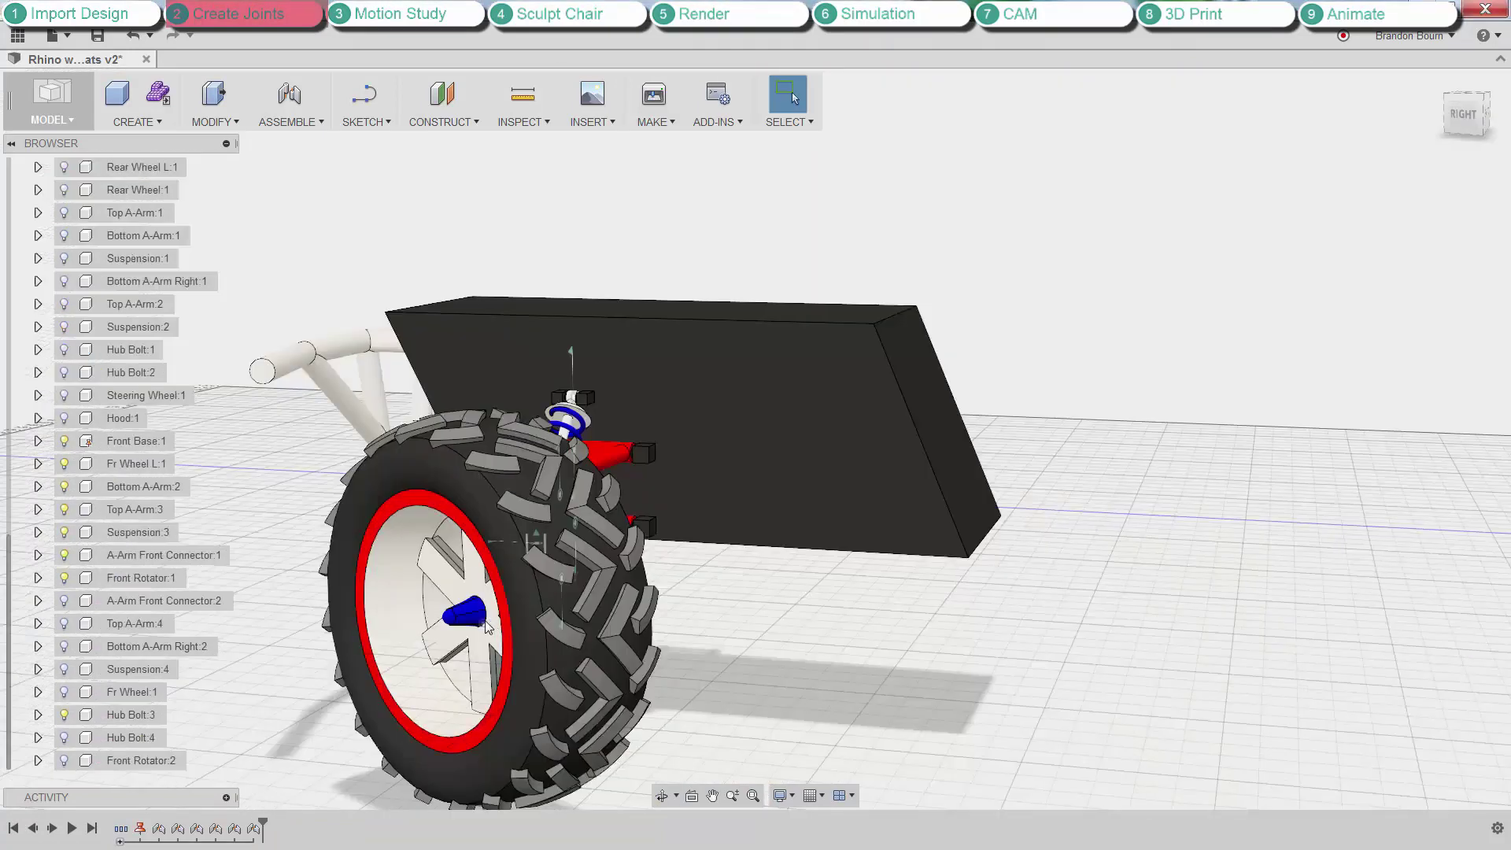
right_click(327, 461)
left_click(328, 409)
scroll(492, 630, "up", 6)
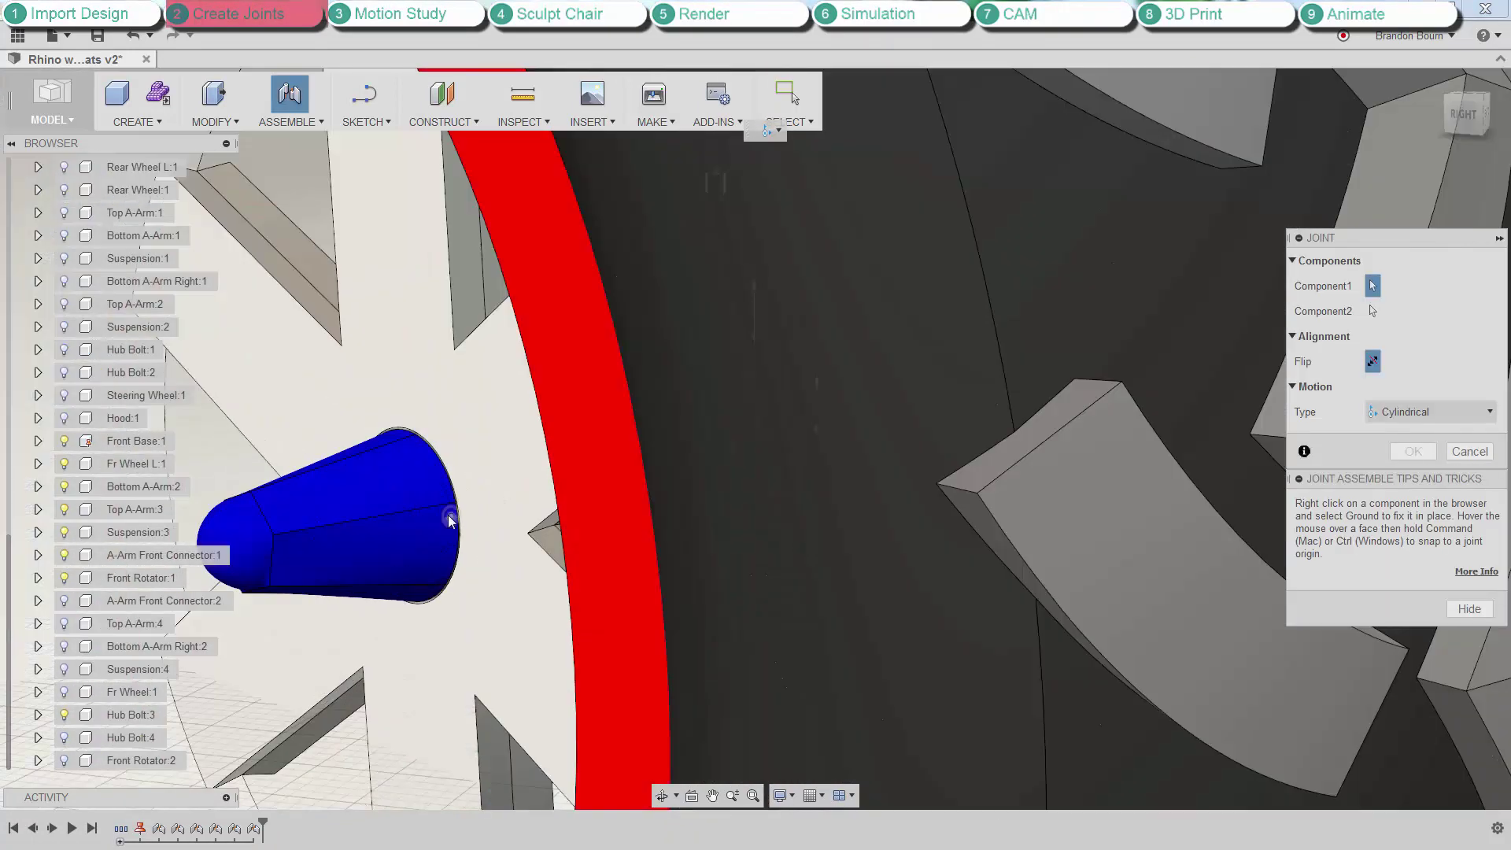
left_click(445, 522)
left_click(443, 513)
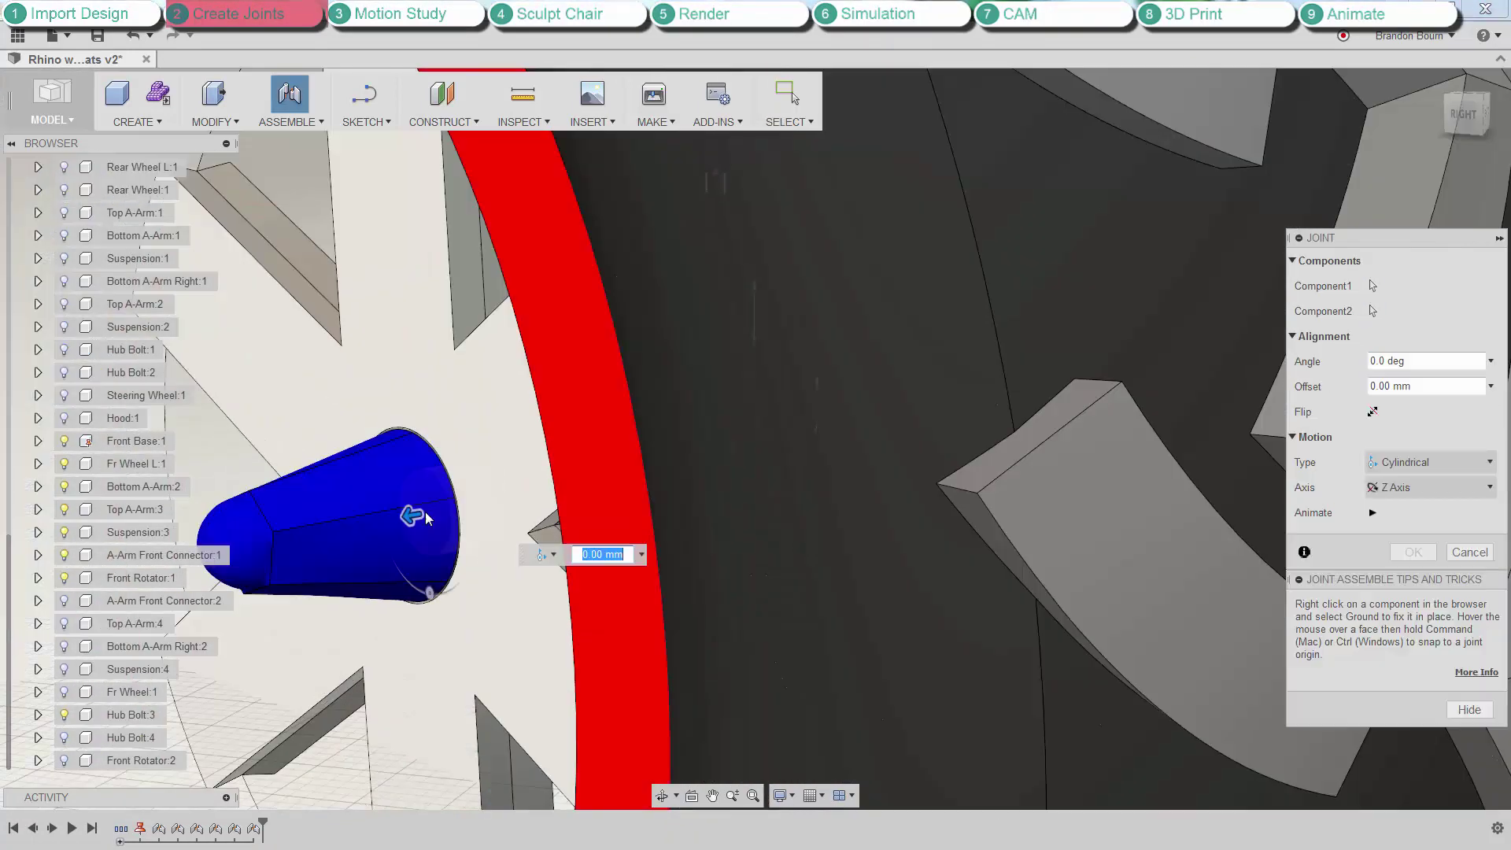
left_click(1433, 462)
left_click(1397, 488)
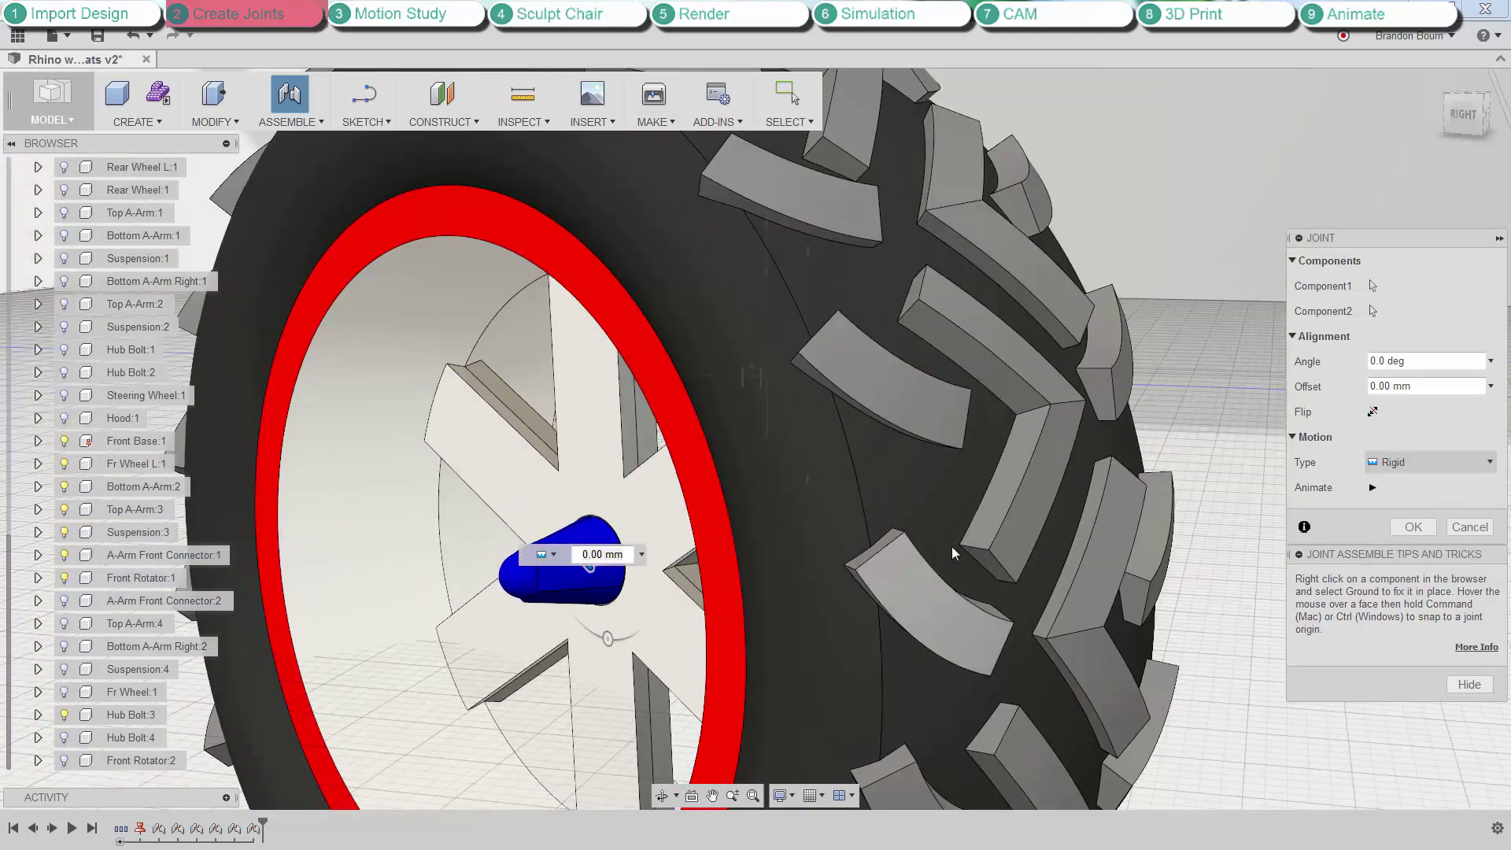
left_click(1413, 527)
Create a revolute joint between the midpoint of Hub Bolt:3's shaft and the midpoint of Front Rotator:1's horizontal shaft.
right_click(1235, 506)
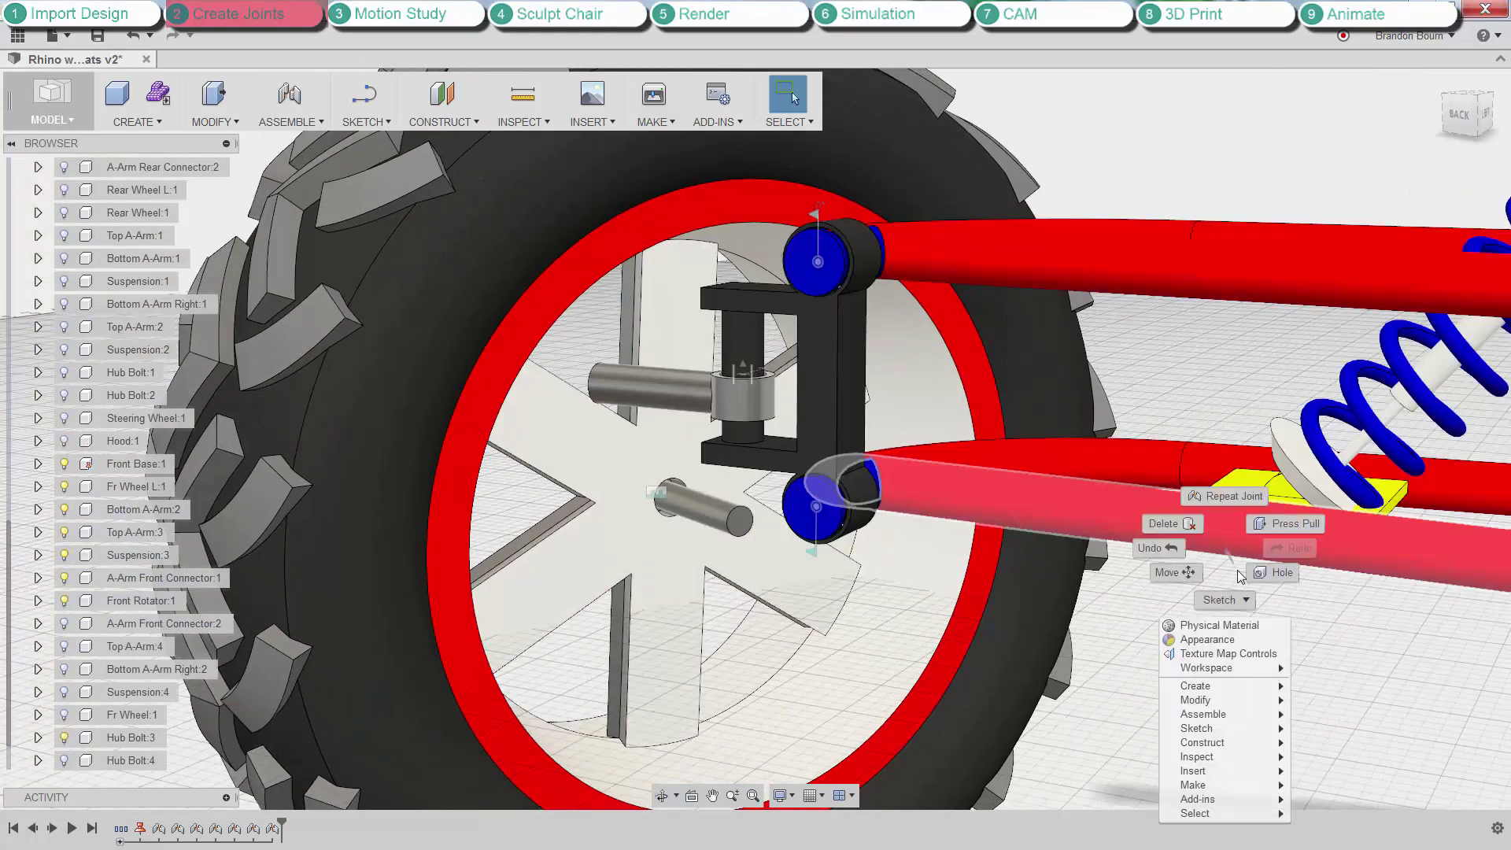
left_click(1241, 534)
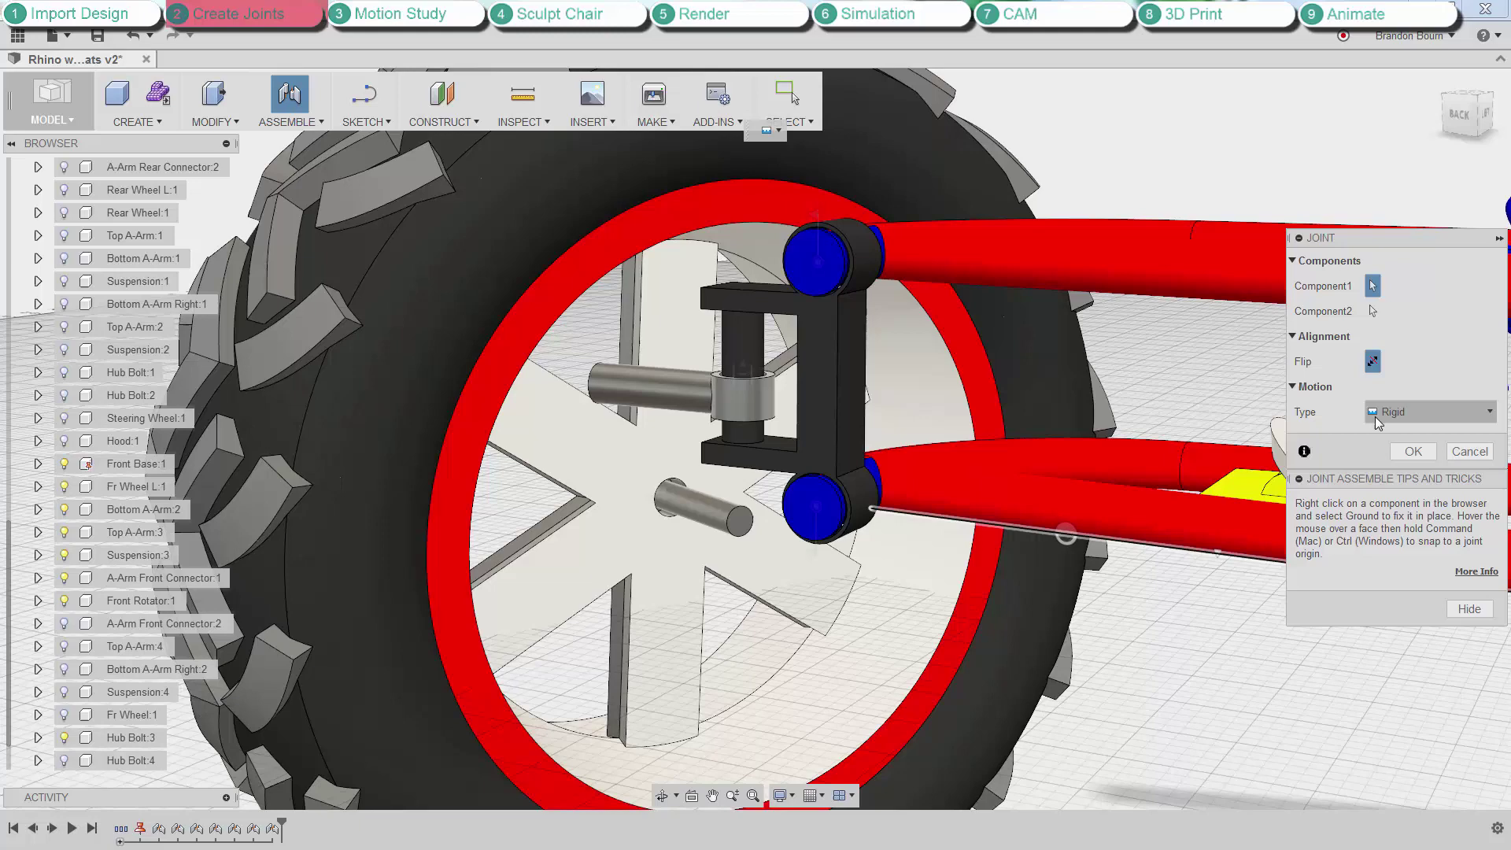
left_click(1379, 416)
left_click(1460, 438)
scroll(655, 526, "up", 1)
scroll(654, 529, "up", 4)
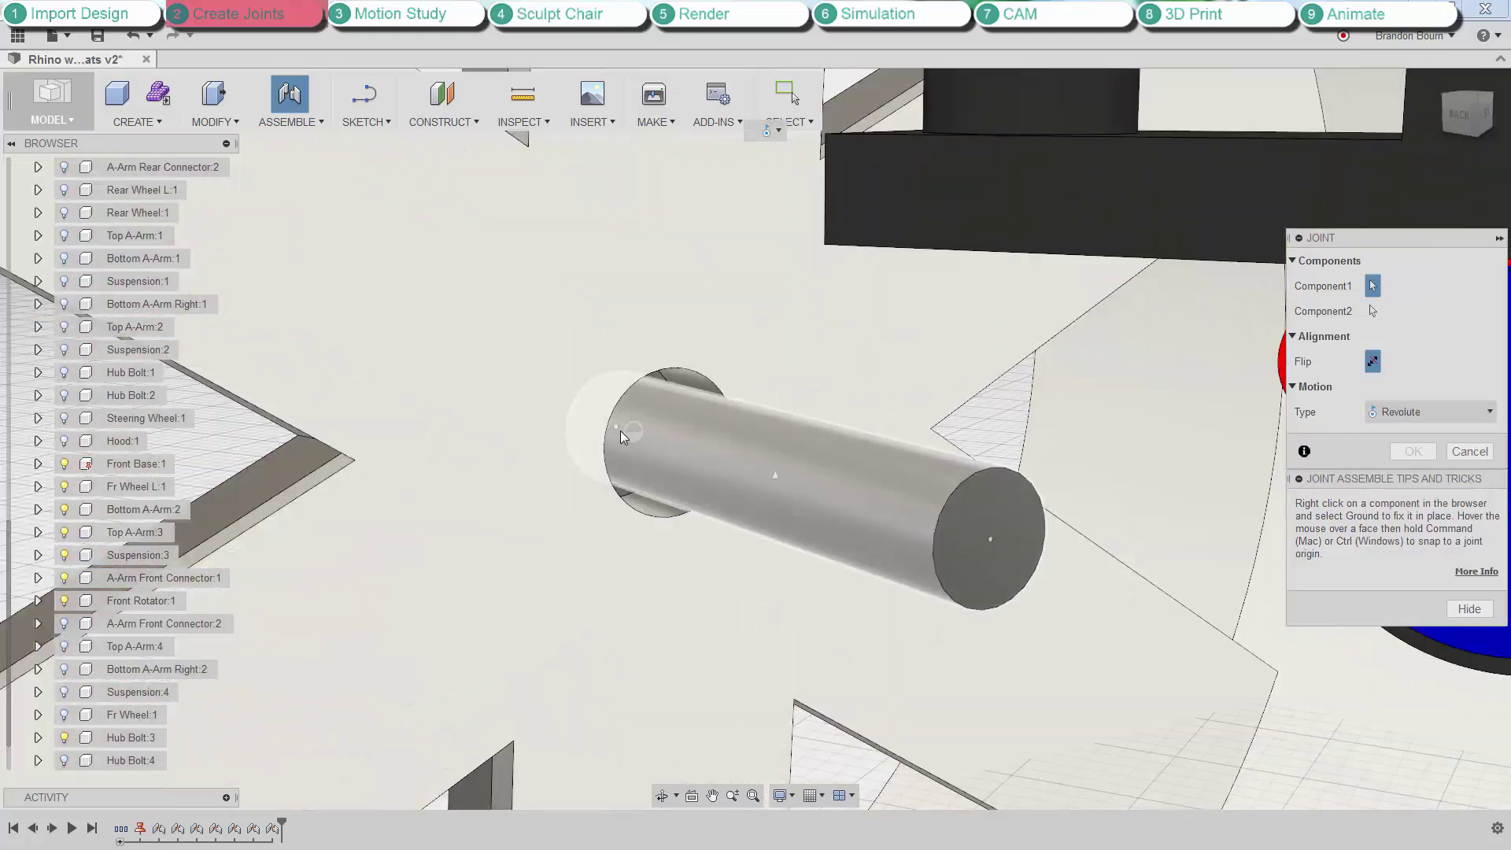
left_click(781, 478)
scroll(780, 479, "down", 5)
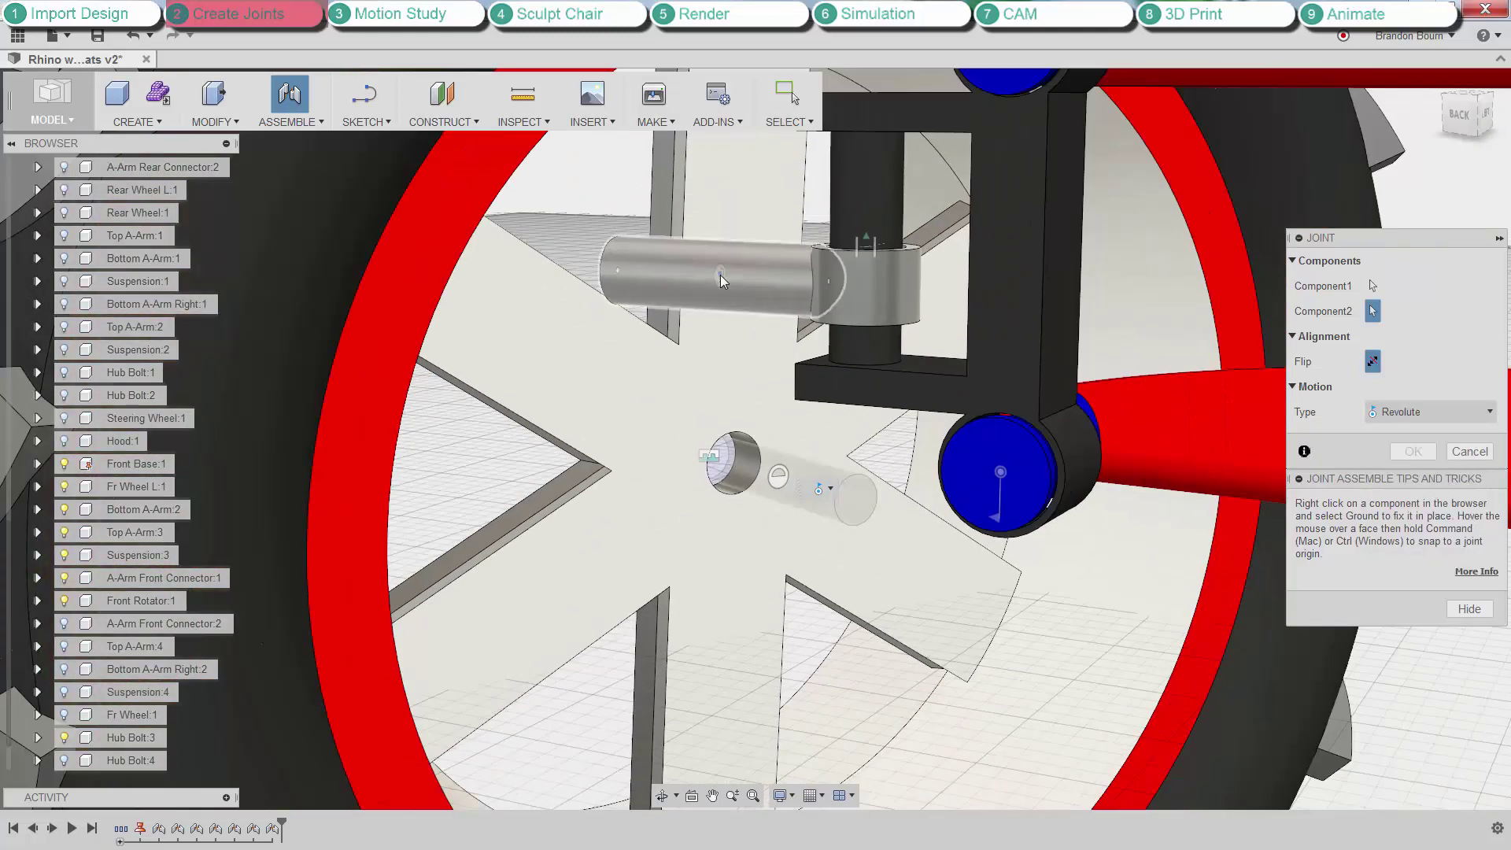
left_click(720, 276)
middle_click_drag(815, 449, 810, 433, "shift")
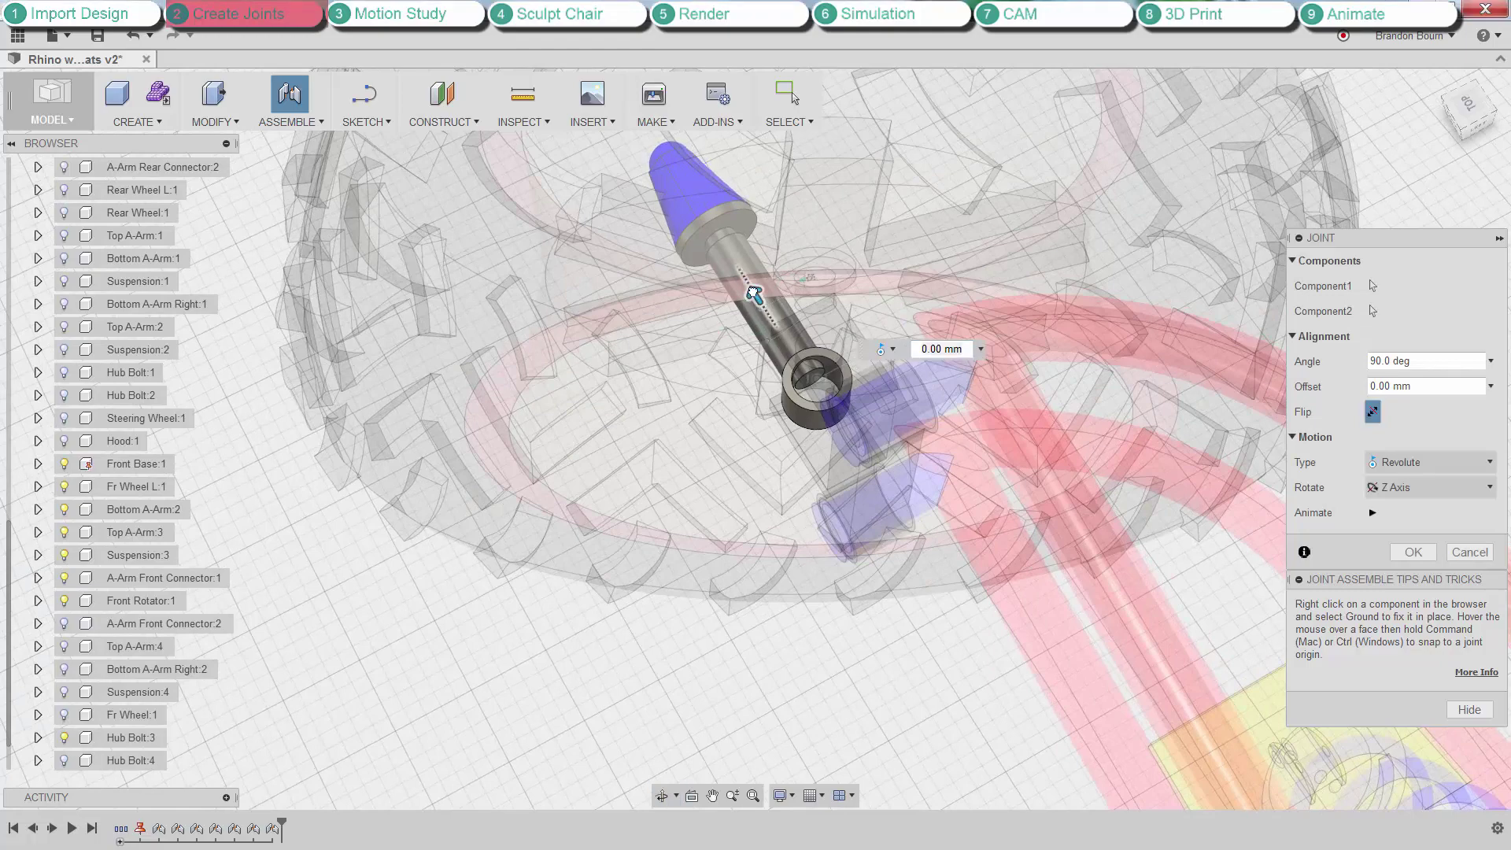
left_click_drag(754, 292, 746, 280)
left_click(1413, 551)
Move the assembled front wheel by hand to test how the jointed suspension behaves.
scroll(826, 473, "down", 3)
middle_click_drag(827, 472, 798, 498, "shift")
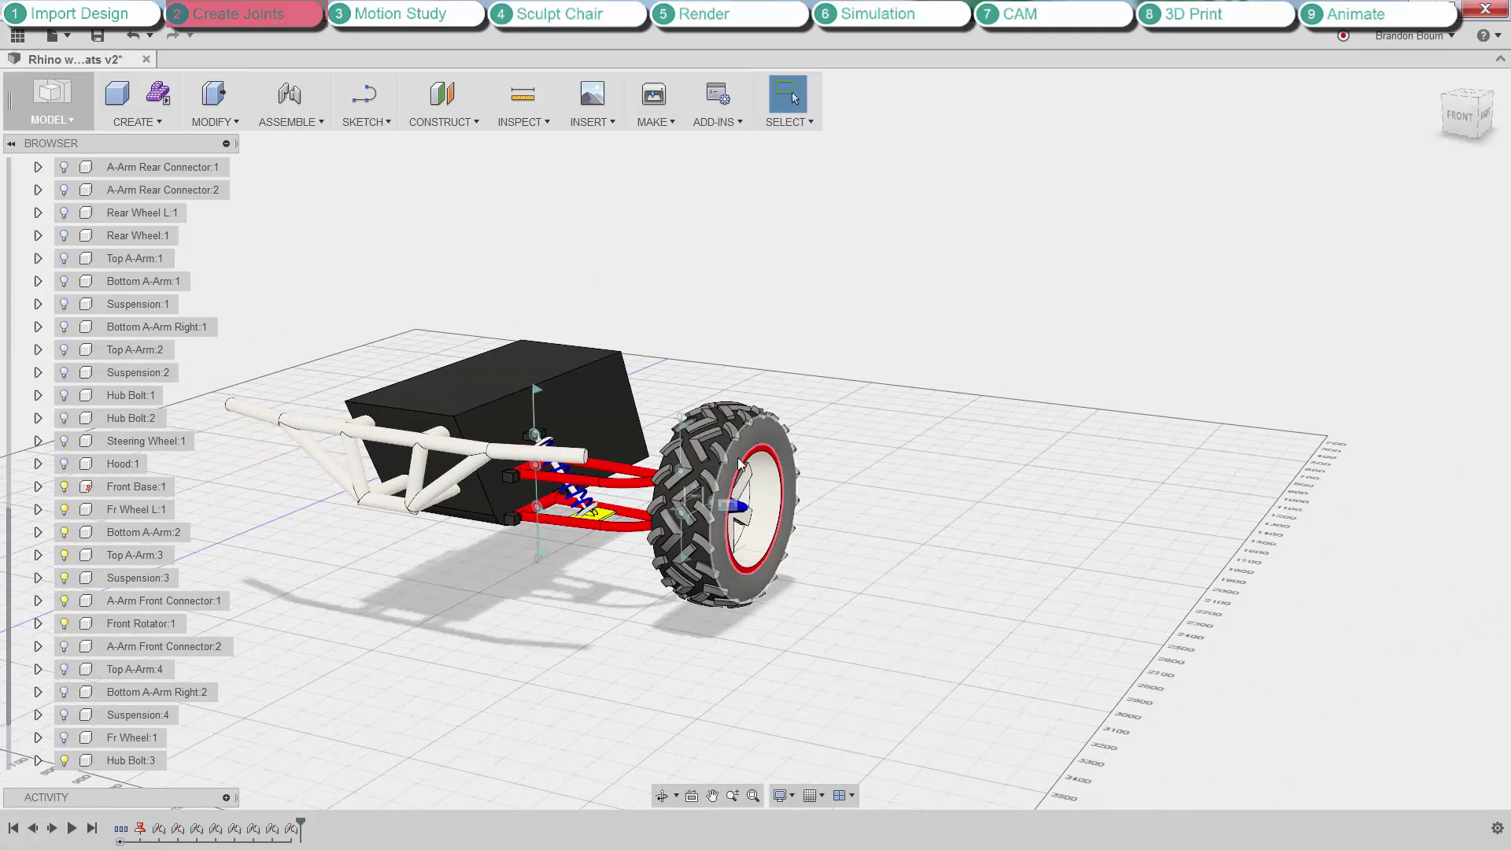
left_click_drag(739, 465, 775, 531)
Edit the Cyl6 joint limits for Rotate motion, enabling a minimum of -45 deg and a maximum of 60 deg.
middle_click_drag(598, 590, 693, 590, "shift")
scroll(708, 591, "up", 5)
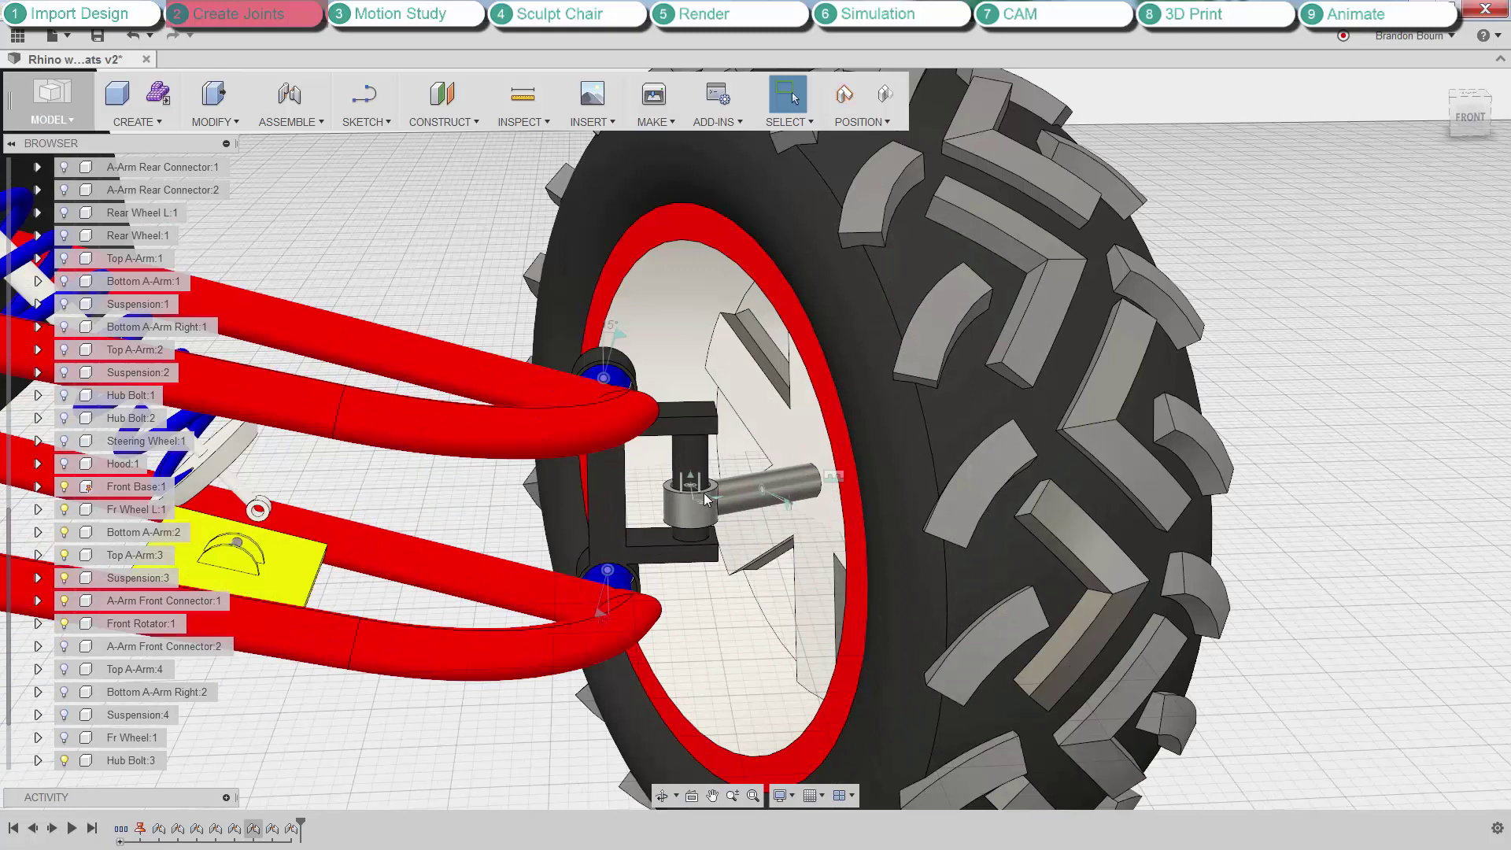
scroll(122, 435, "up", 5)
left_click(158, 396)
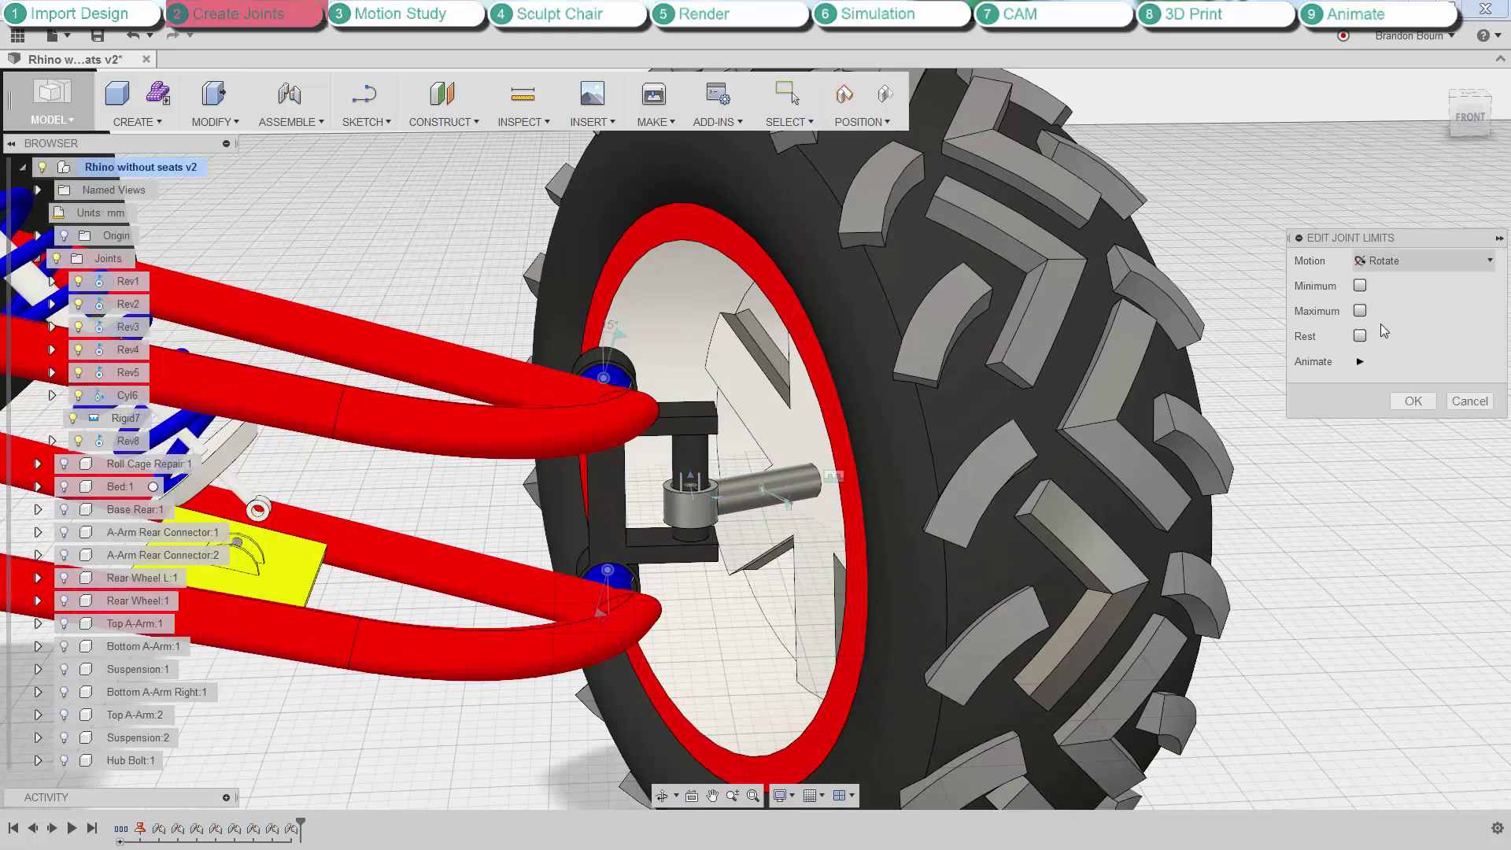
left_click(1361, 285)
left_click(1359, 335)
middle_click_drag(712, 480, 681, 590, "shift")
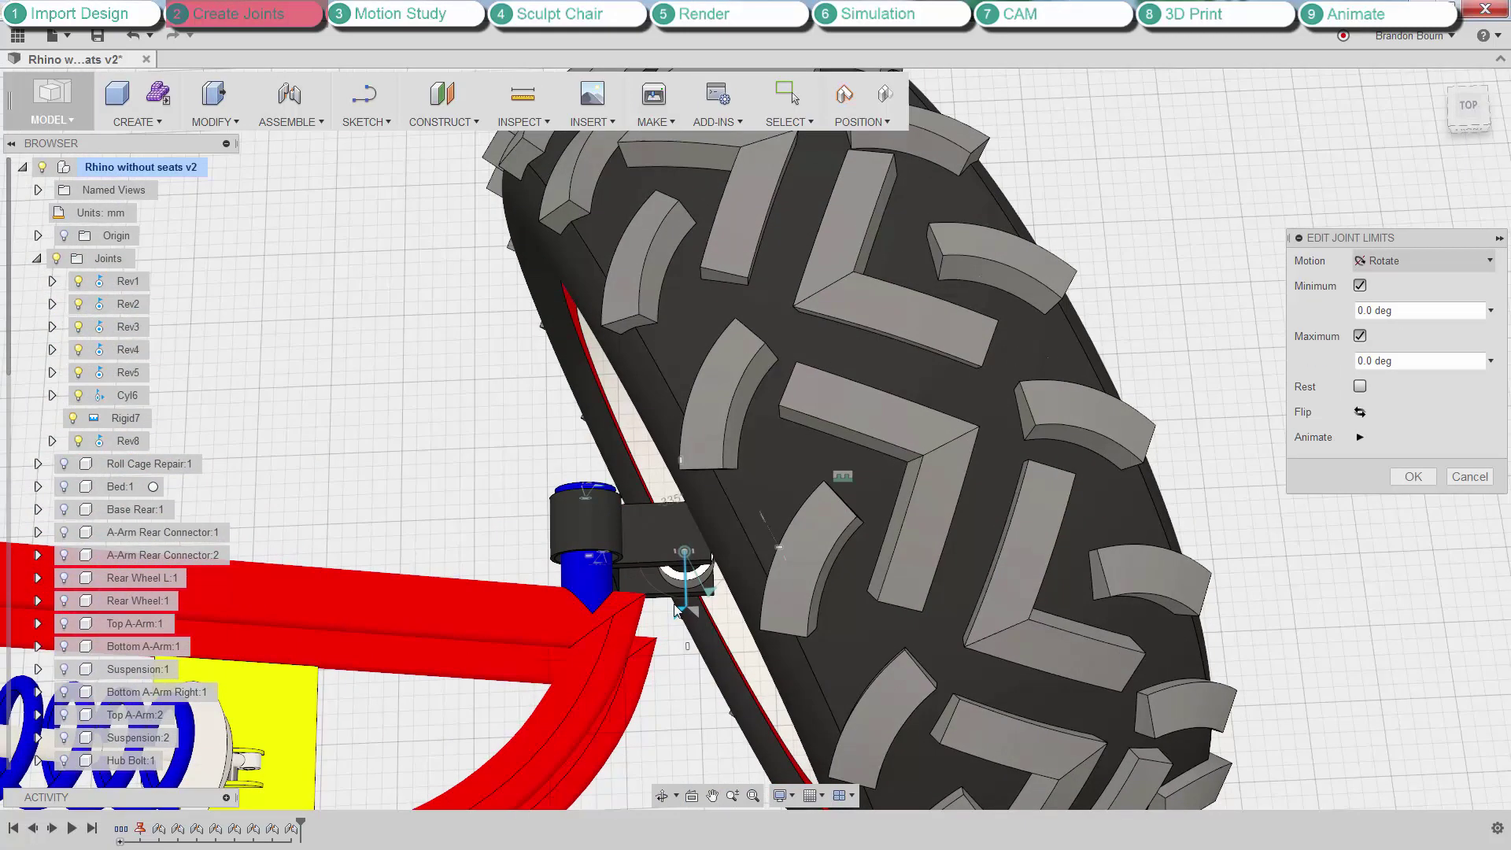
left_click_drag(685, 622, 725, 603)
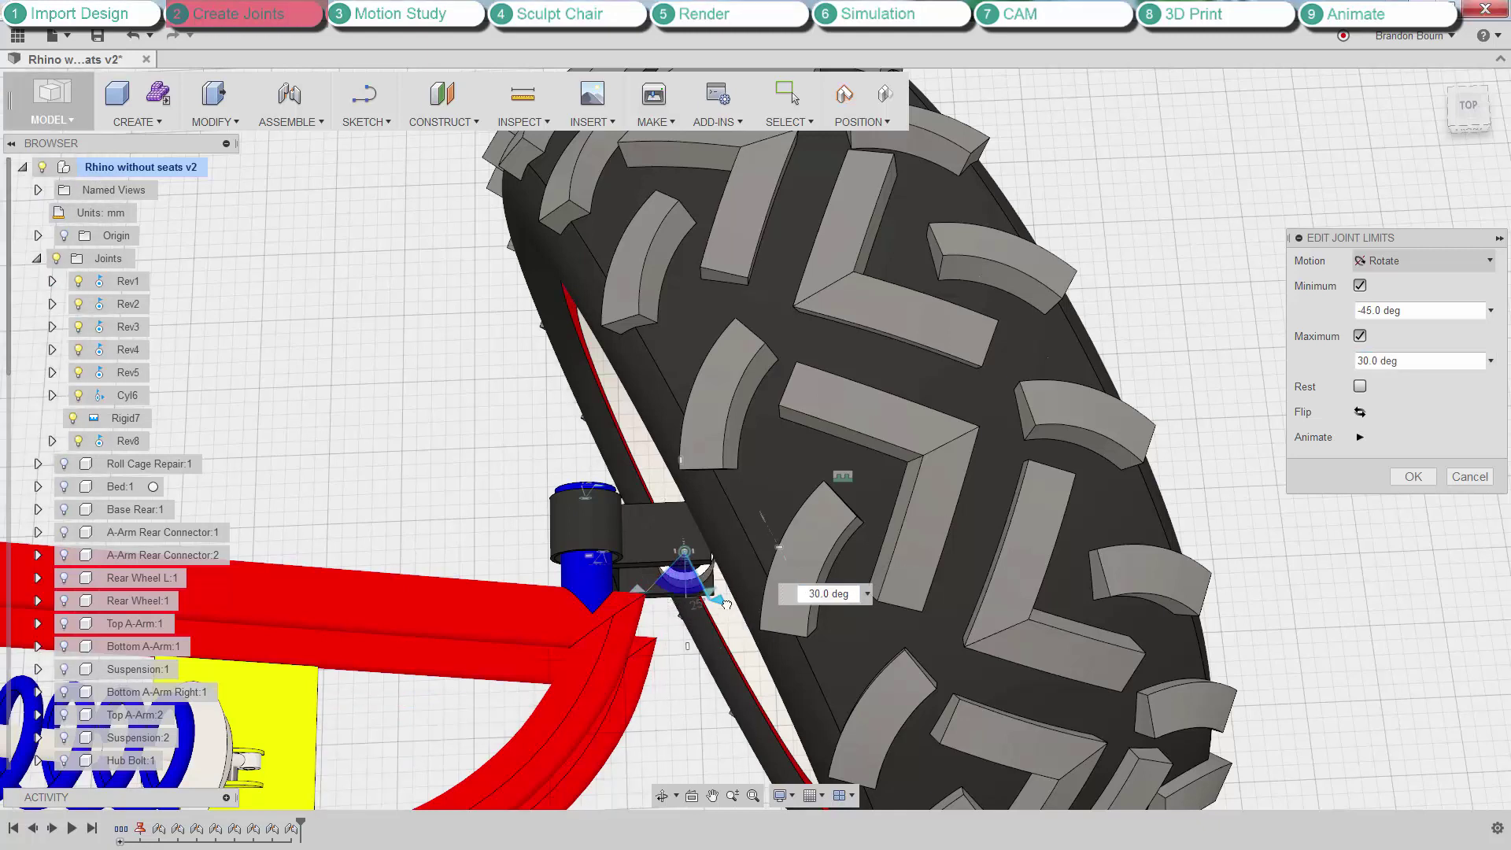
middle_click_drag(747, 591, 728, 560, "shift")
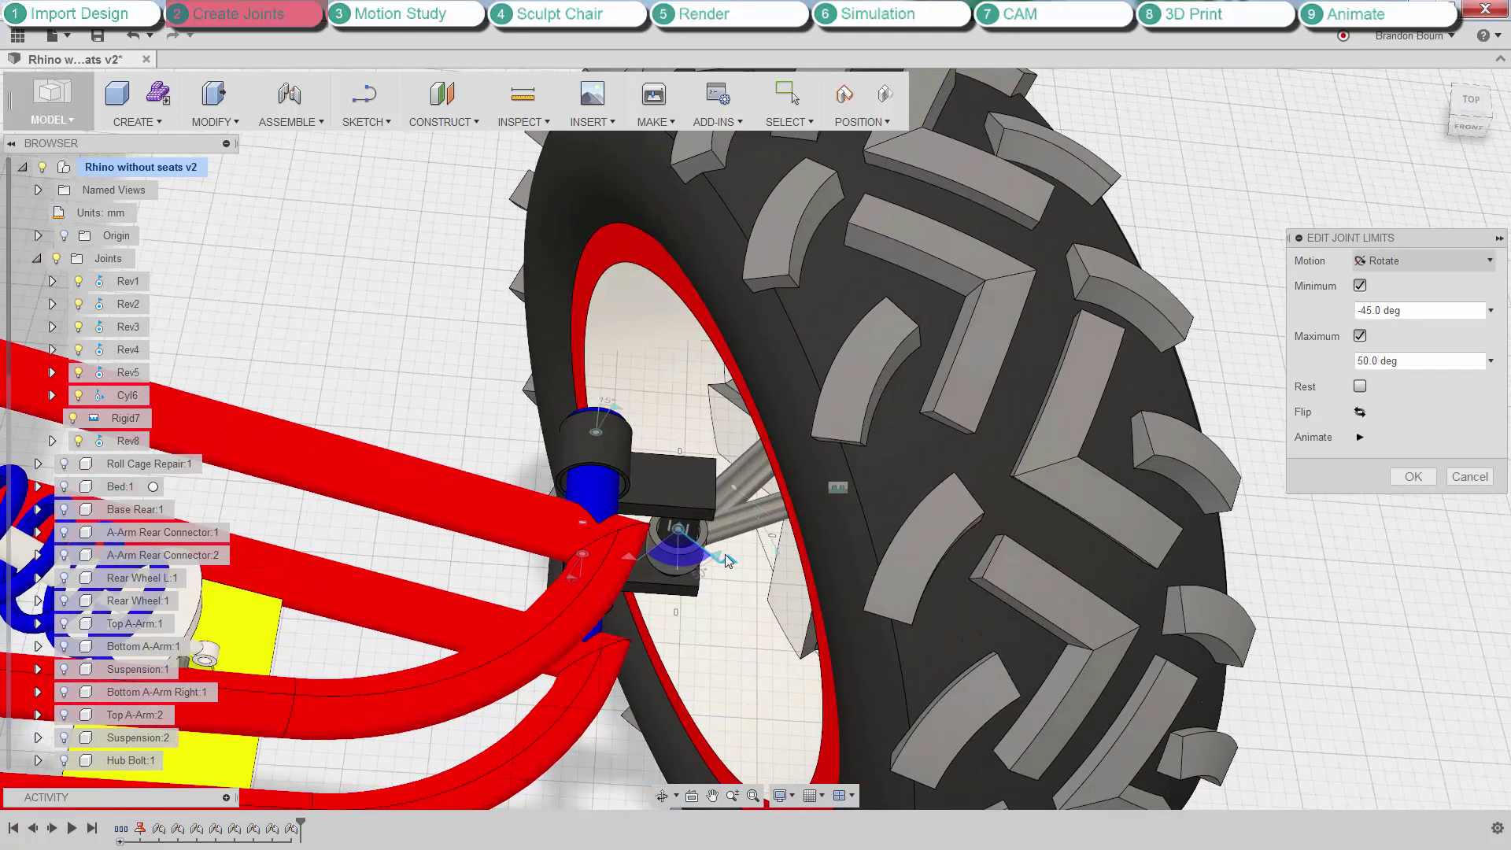
left_click_drag(732, 558, 666, 590)
Try a rest position of -10 deg for the Cyl6 rotation, disable it again, and accept the limits.
left_click(1360, 387)
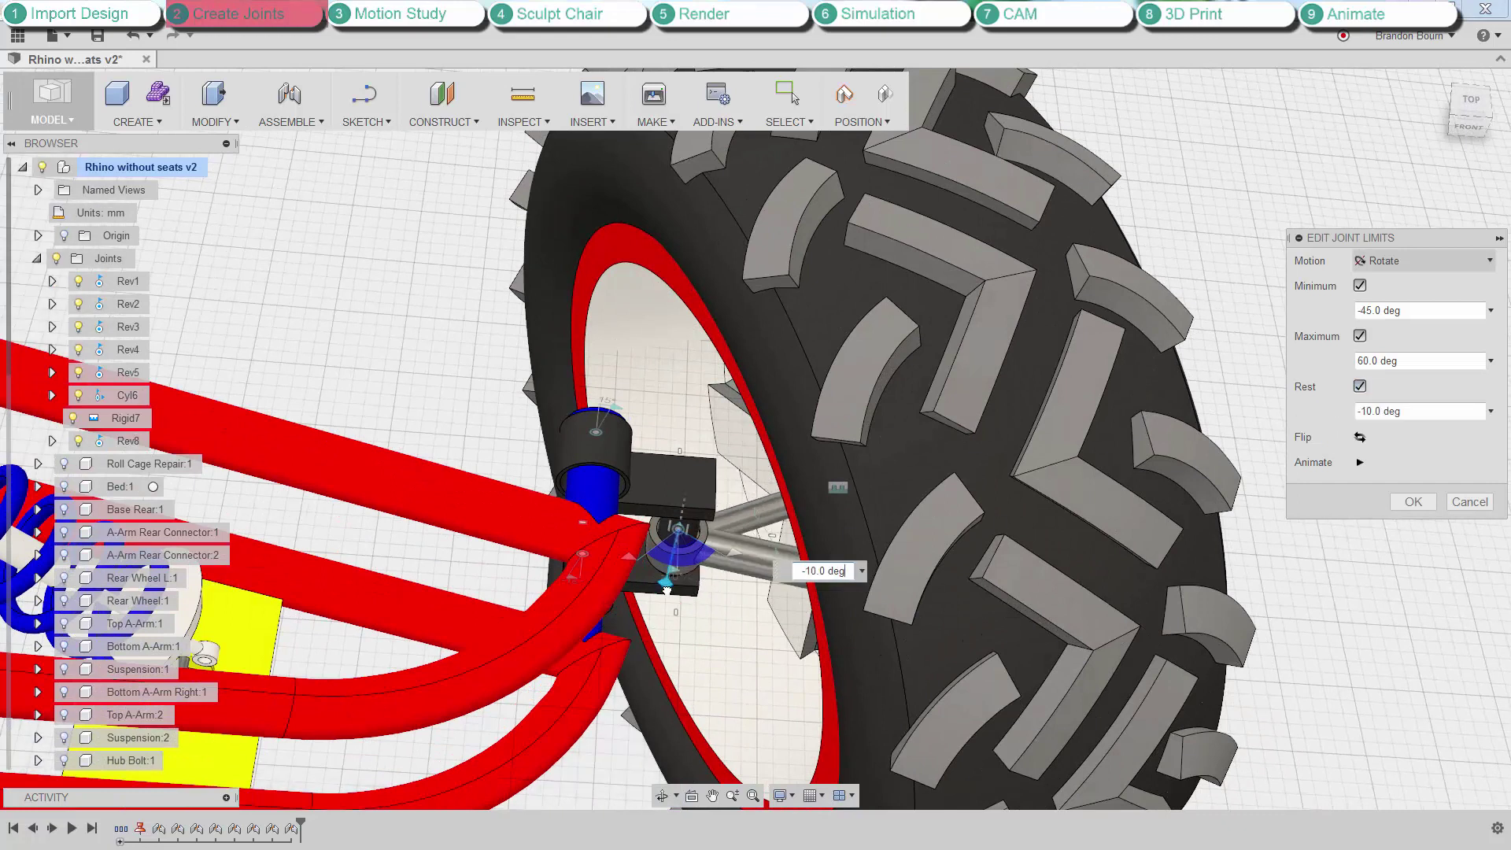
left_click(1361, 387)
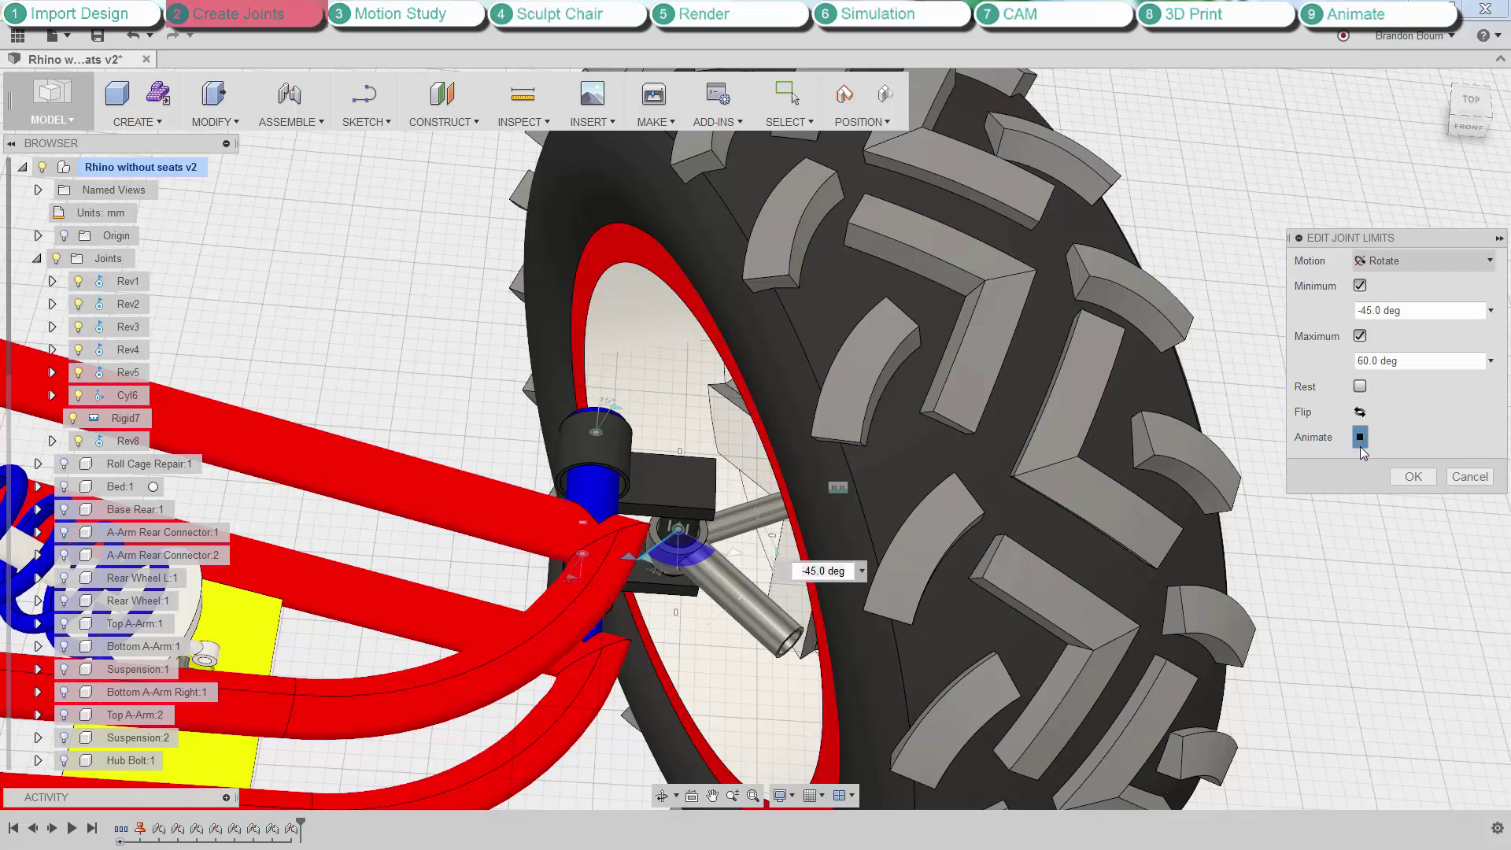
left_click(1412, 477)
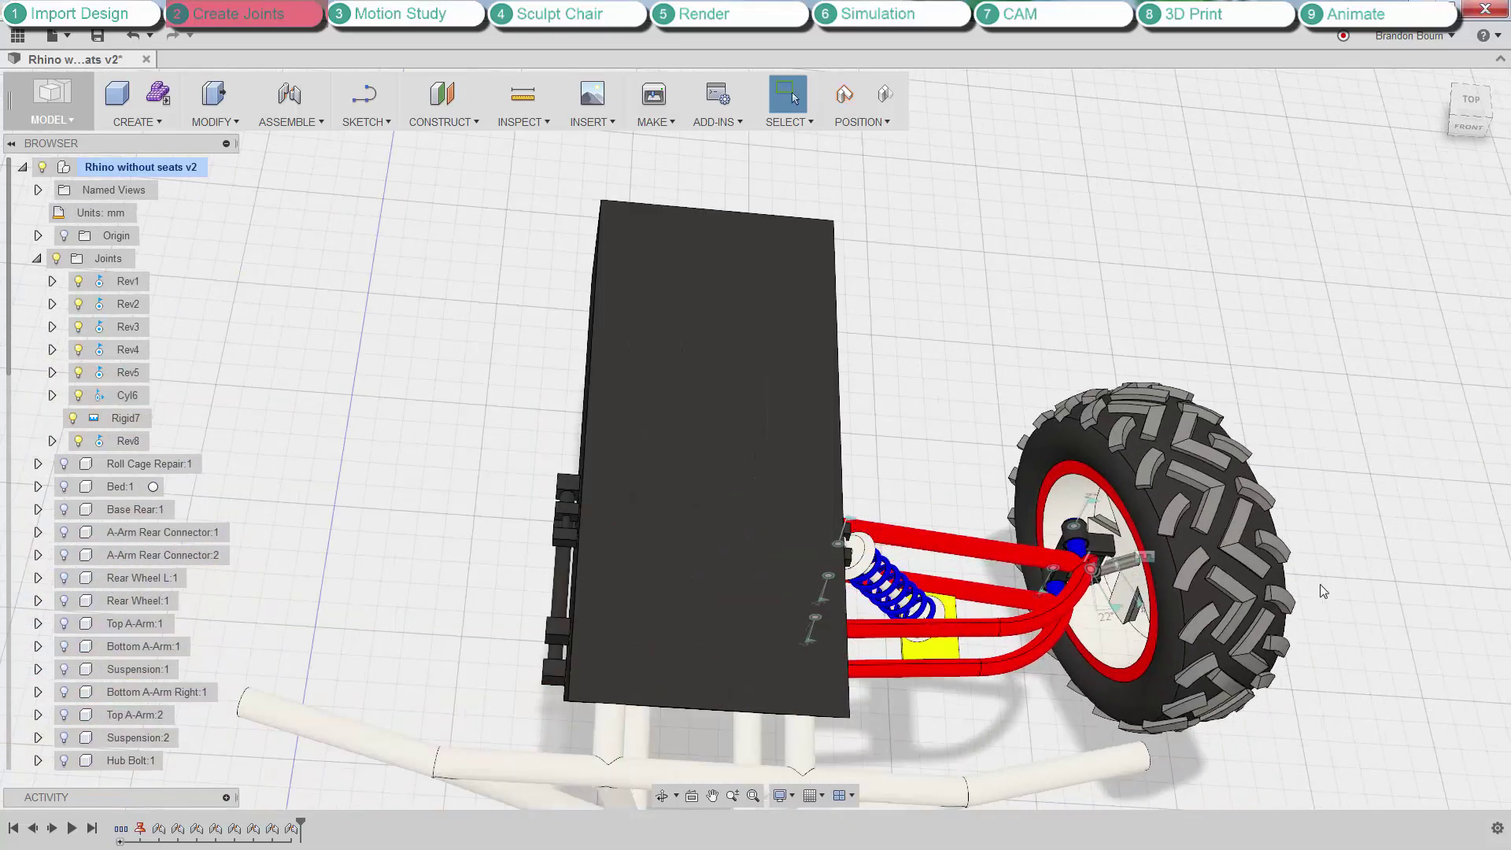
Start a motion study and add the Rev2 joint at the lower A-arm's inner end.
middle_click_drag(888, 553, 1086, 394, "shift")
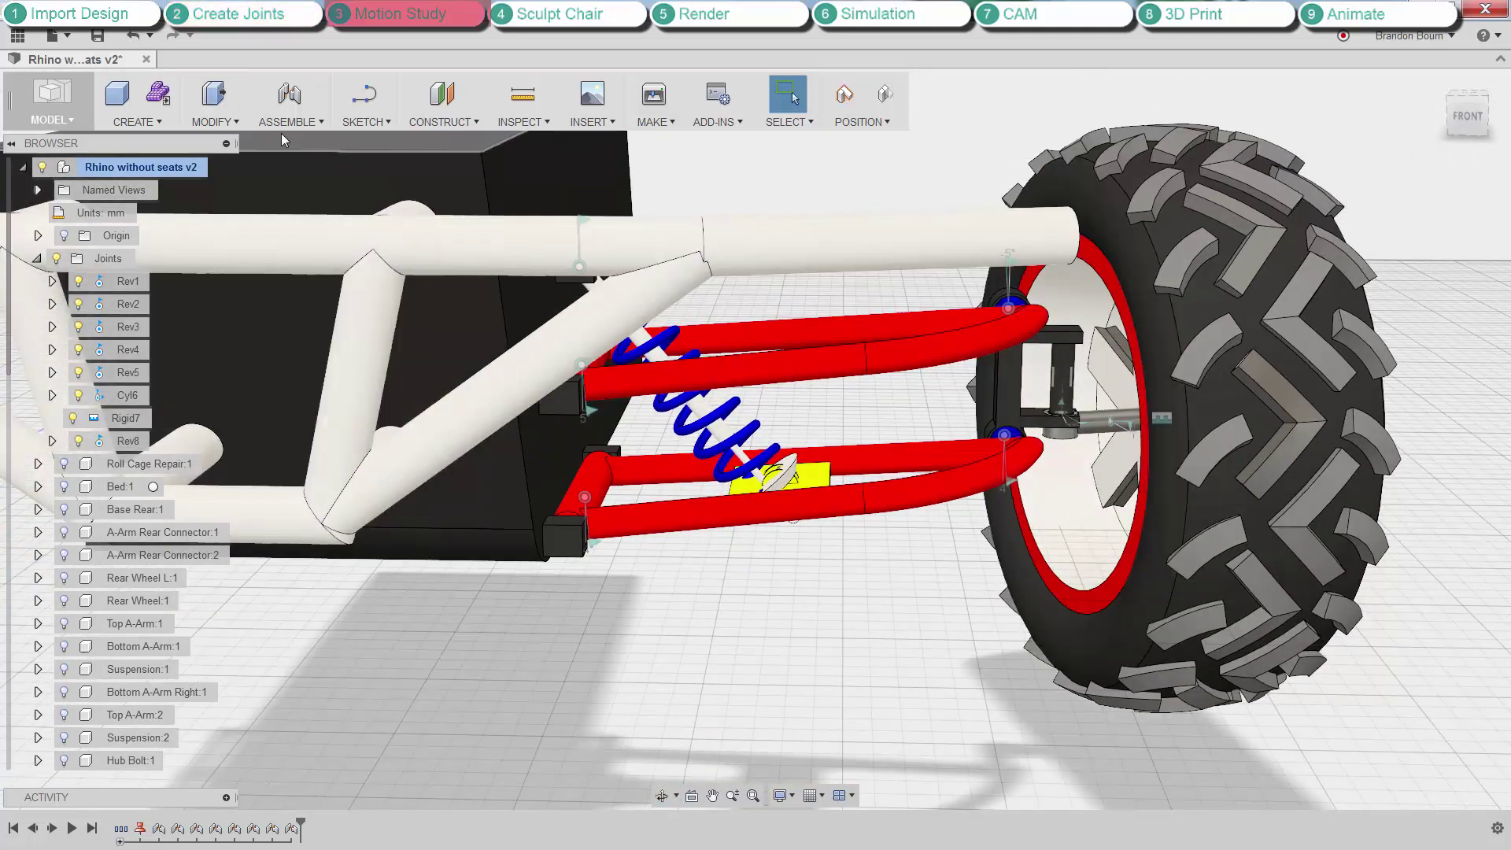
left_click(284, 129)
left_click(344, 322)
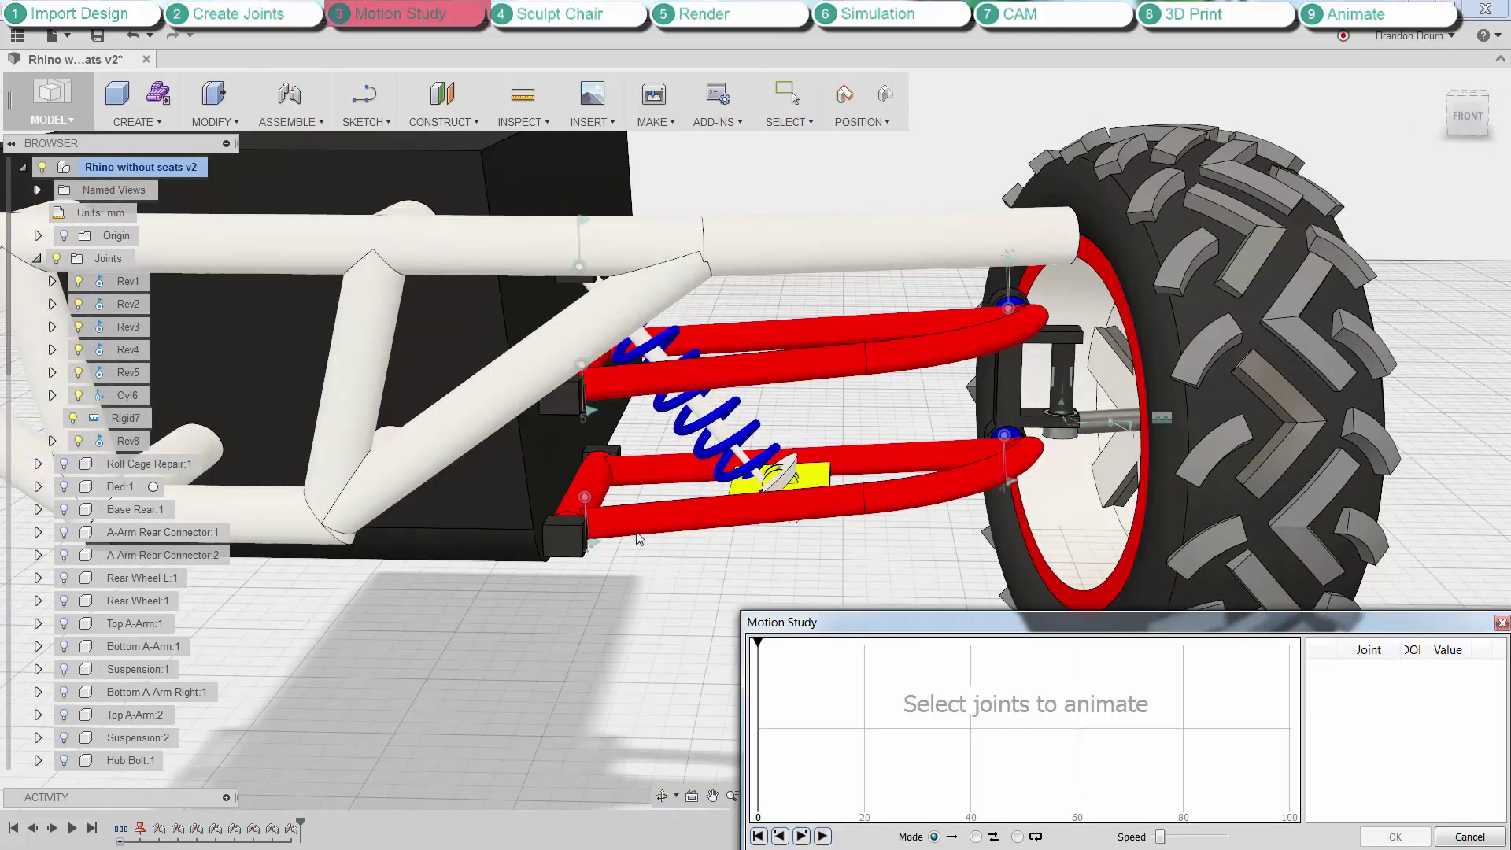
left_click(584, 498)
left_click_drag(953, 624, 860, 472)
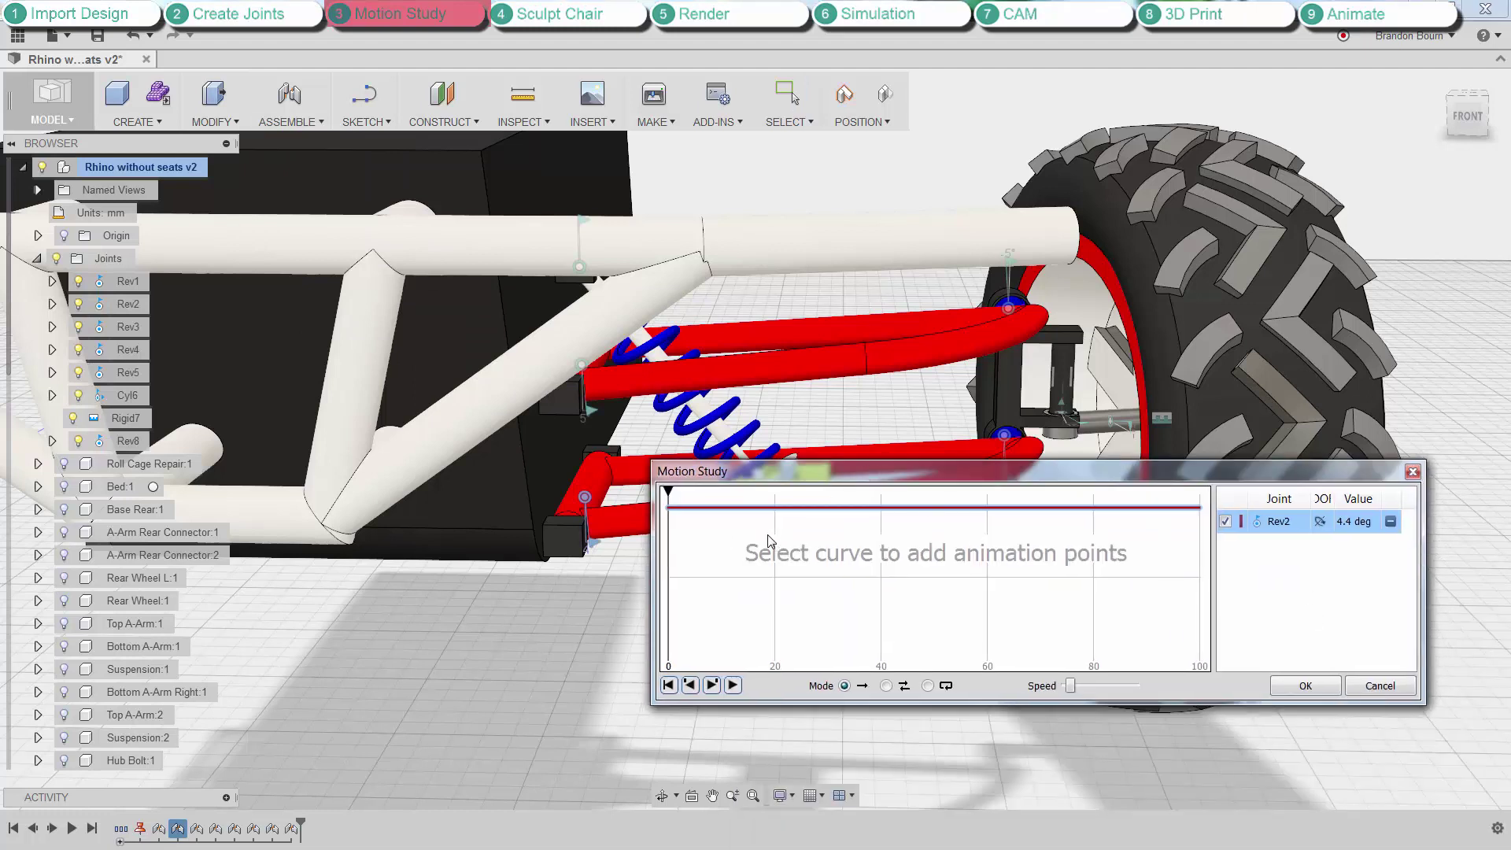
Add Rev2 animation points of -15 deg at step 8 and 20 deg at step 16, and play the study.
type("-")
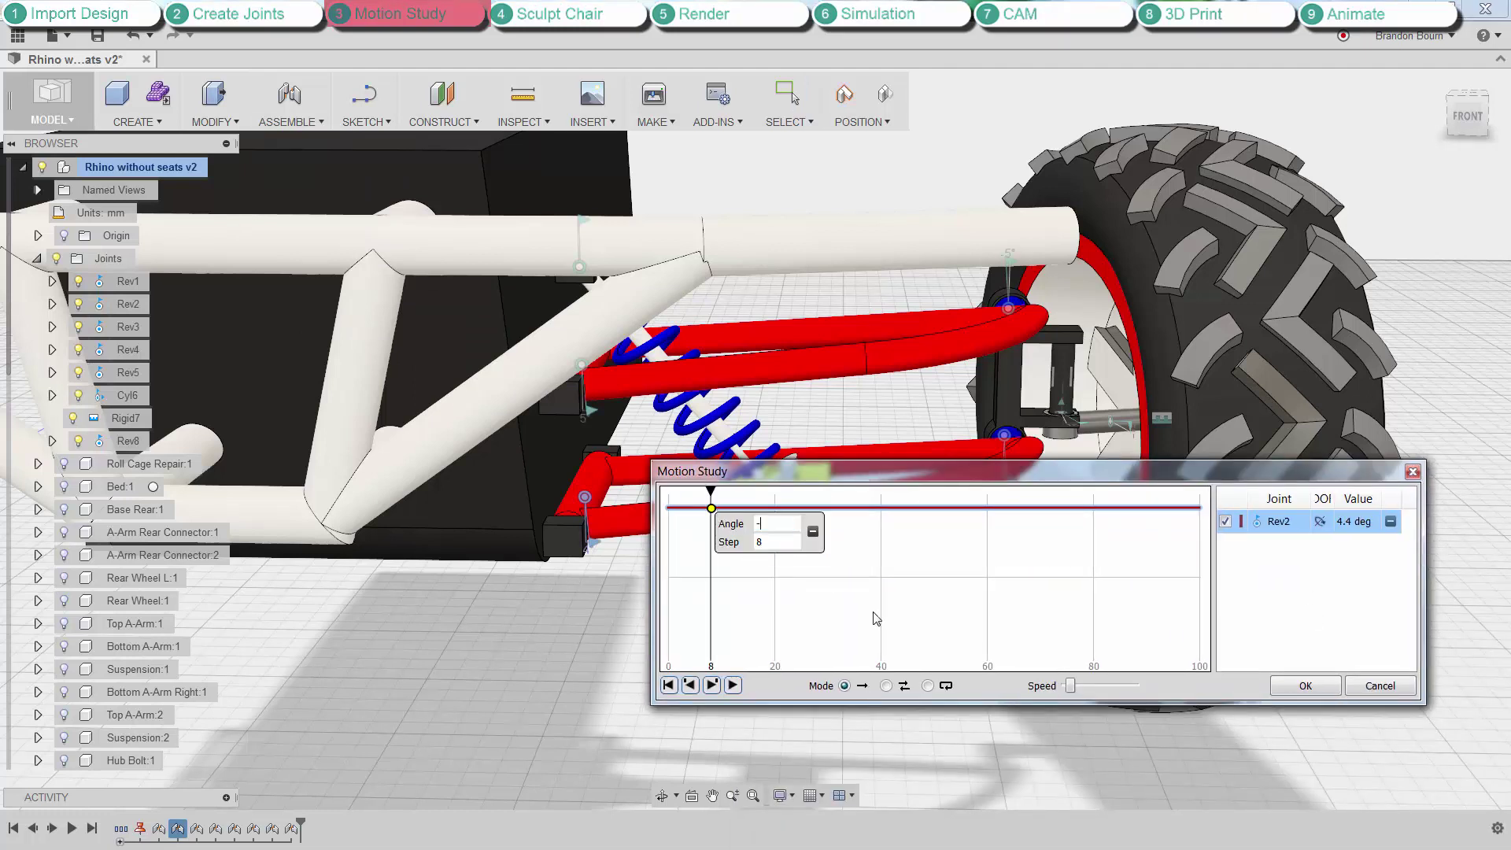
type("15")
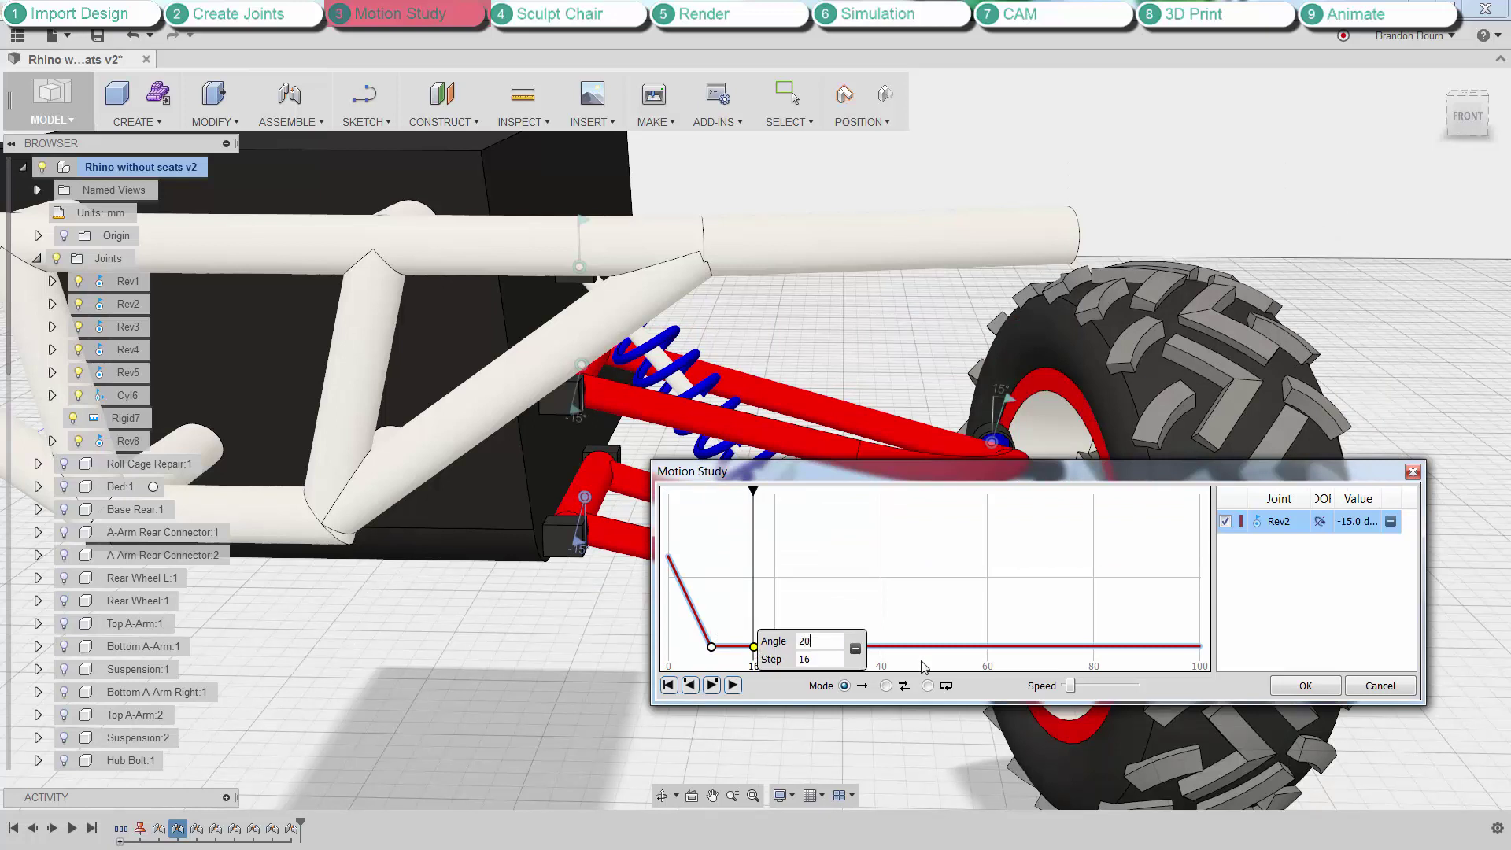
type("20")
key("Return")
left_click(732, 686)
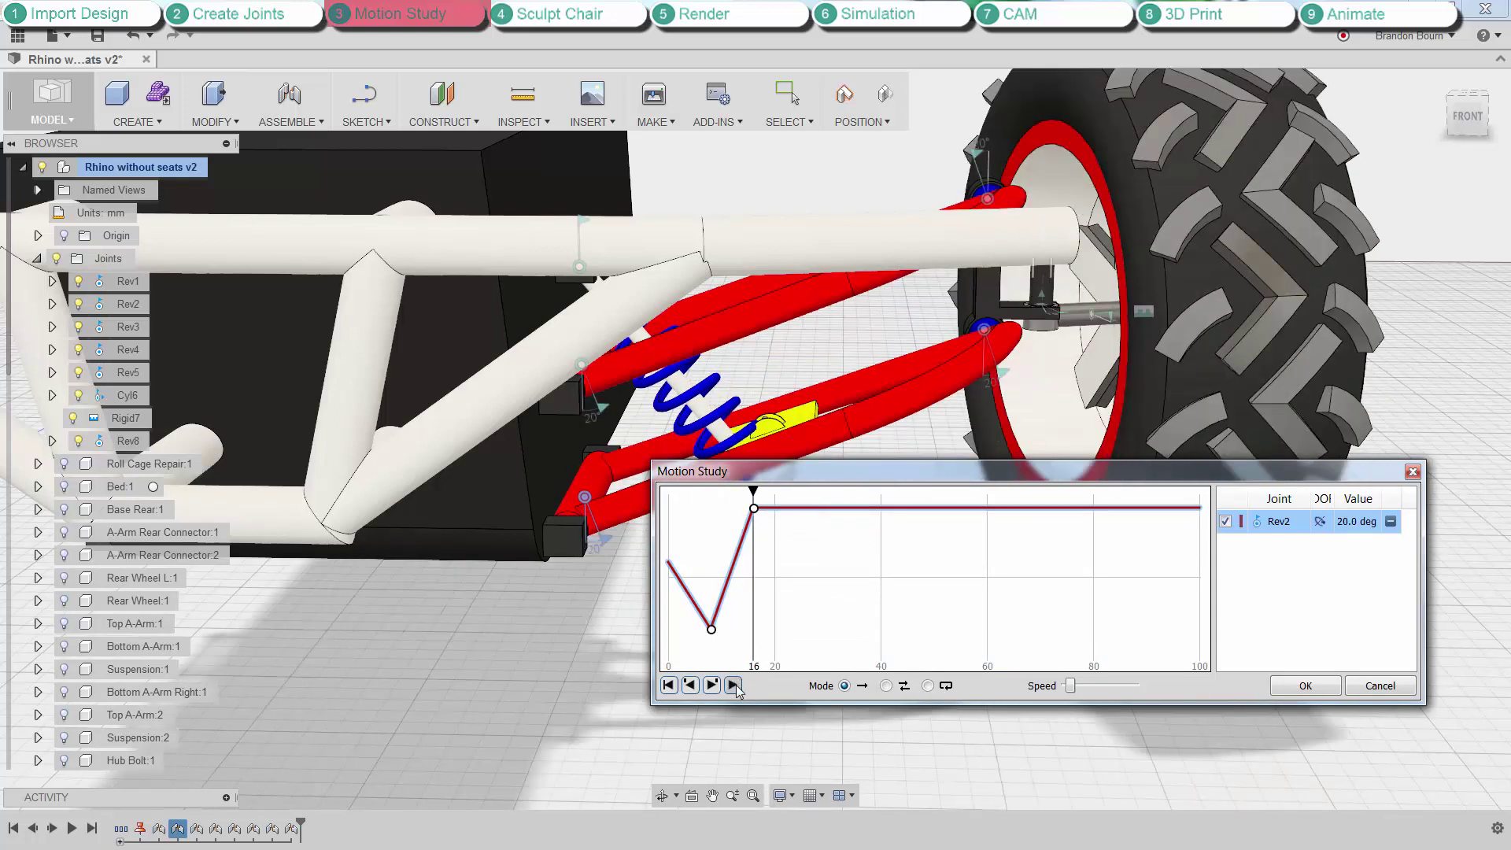
Play the looping motion study that combines the Cyl6 and Rev2 rotations, and accept it.
left_click_drag(990, 471, 467, 610)
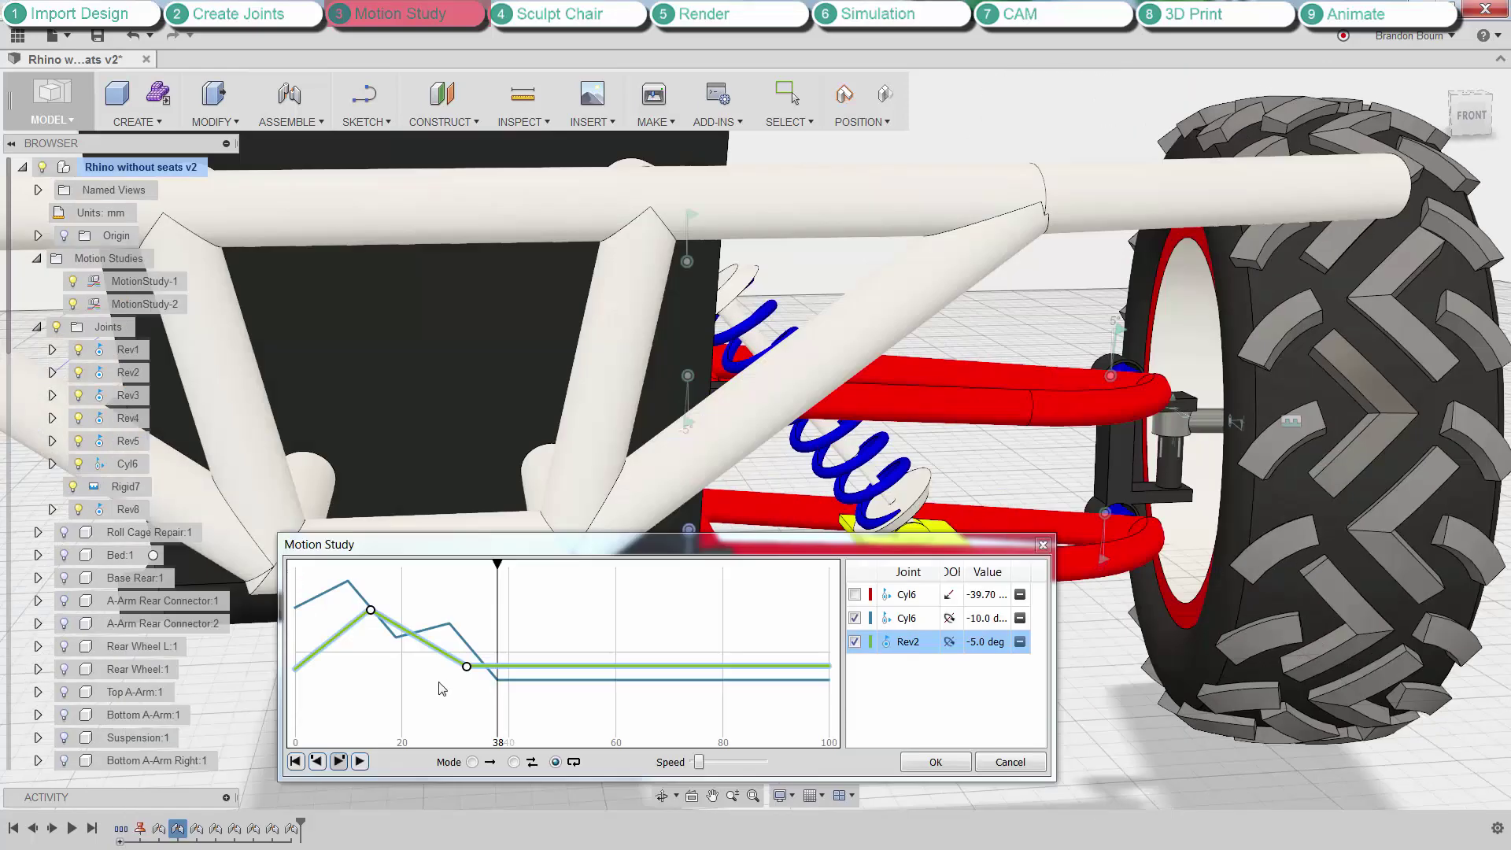
left_click(360, 761)
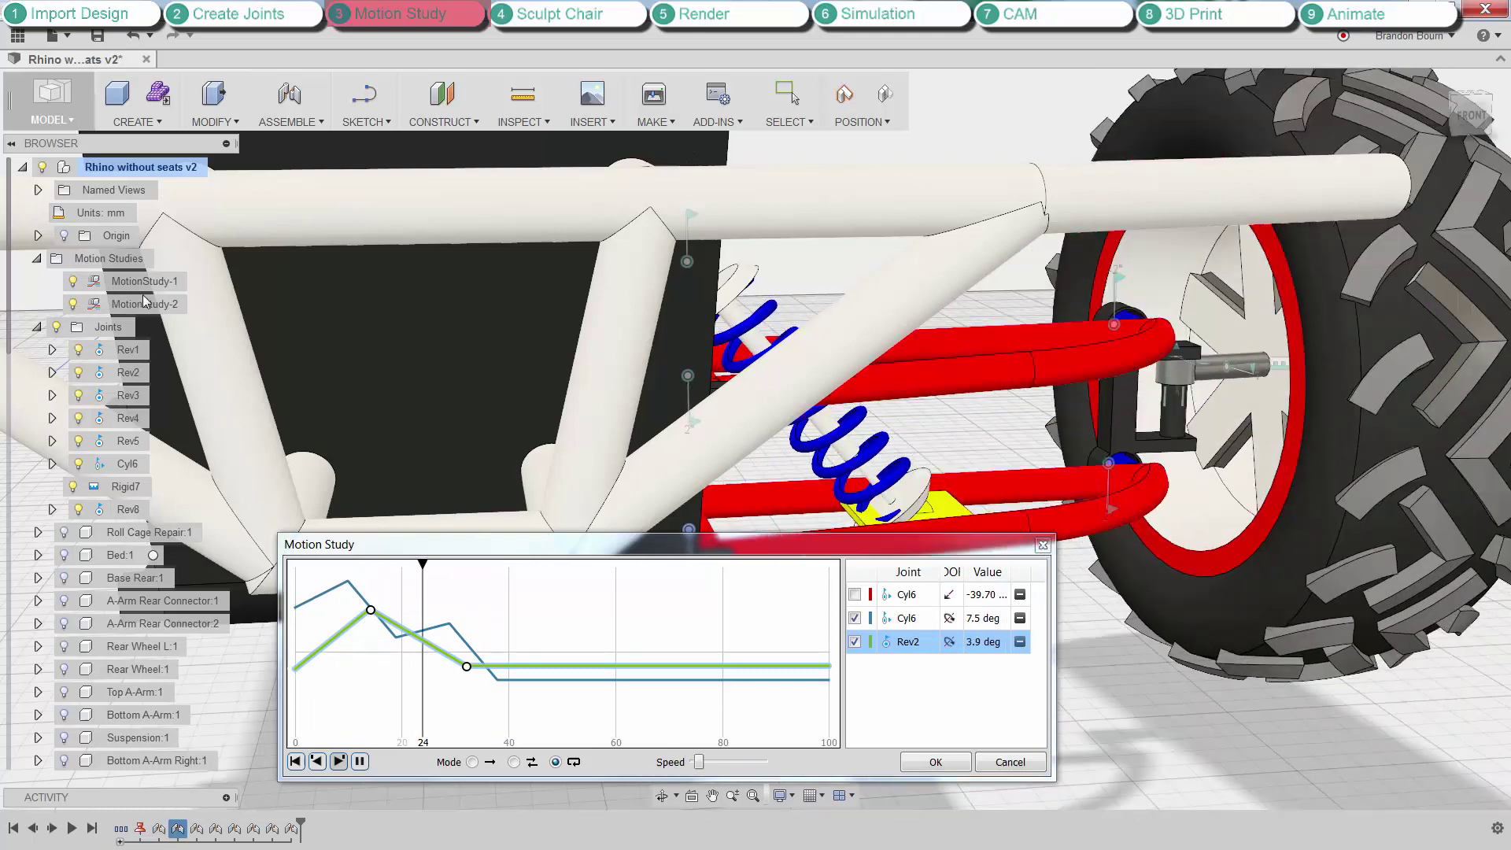
left_click(936, 762)
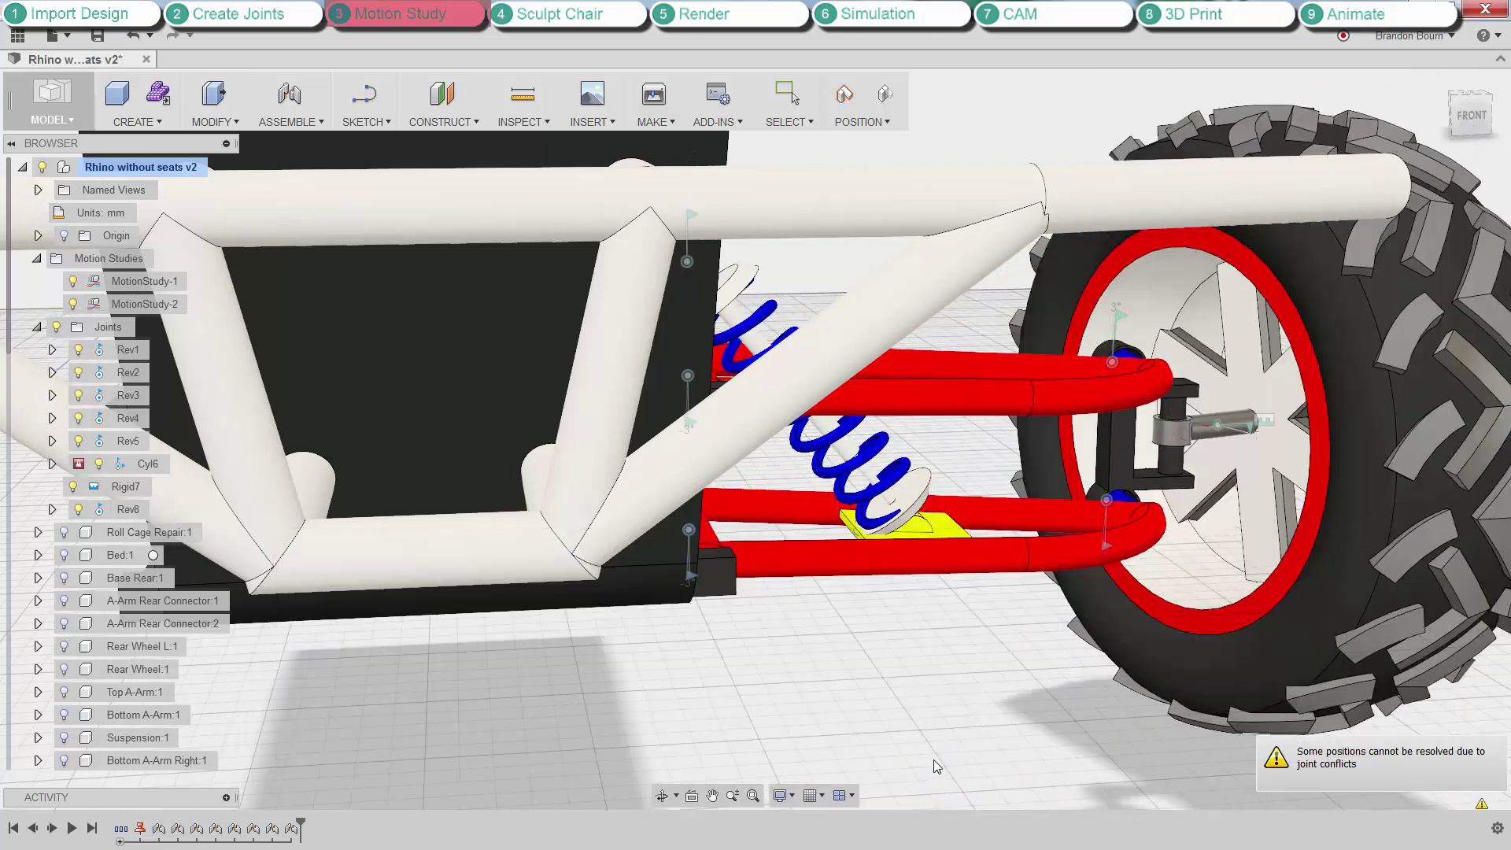
scroll(936, 765, "down", 10)
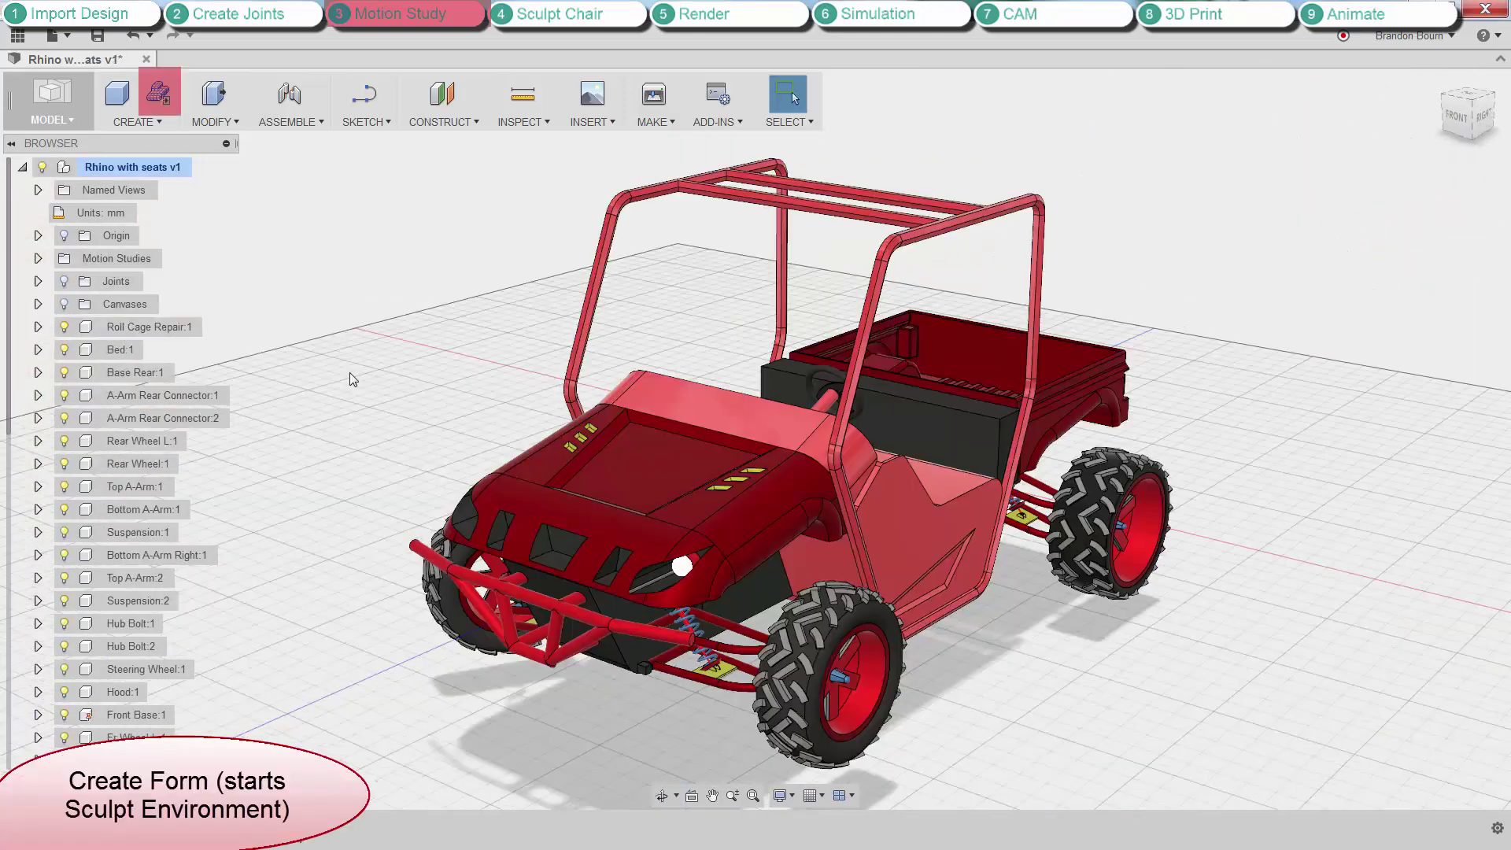
Create a form in the Rhino with seats model and place a new quadball, viewed from above, centered behind the steering wheel.
left_click(158, 95)
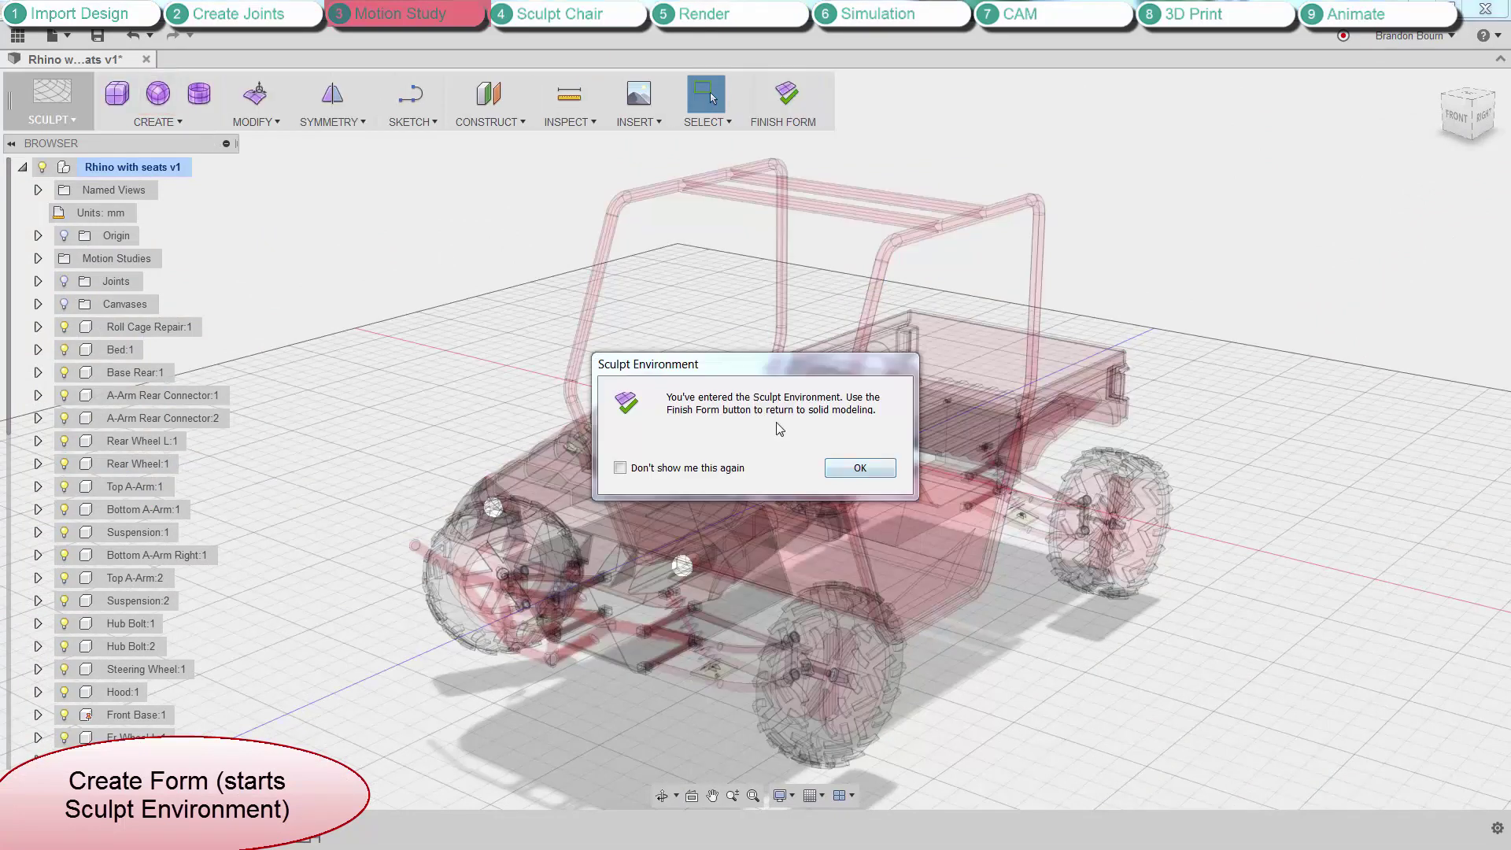
left_click(860, 469)
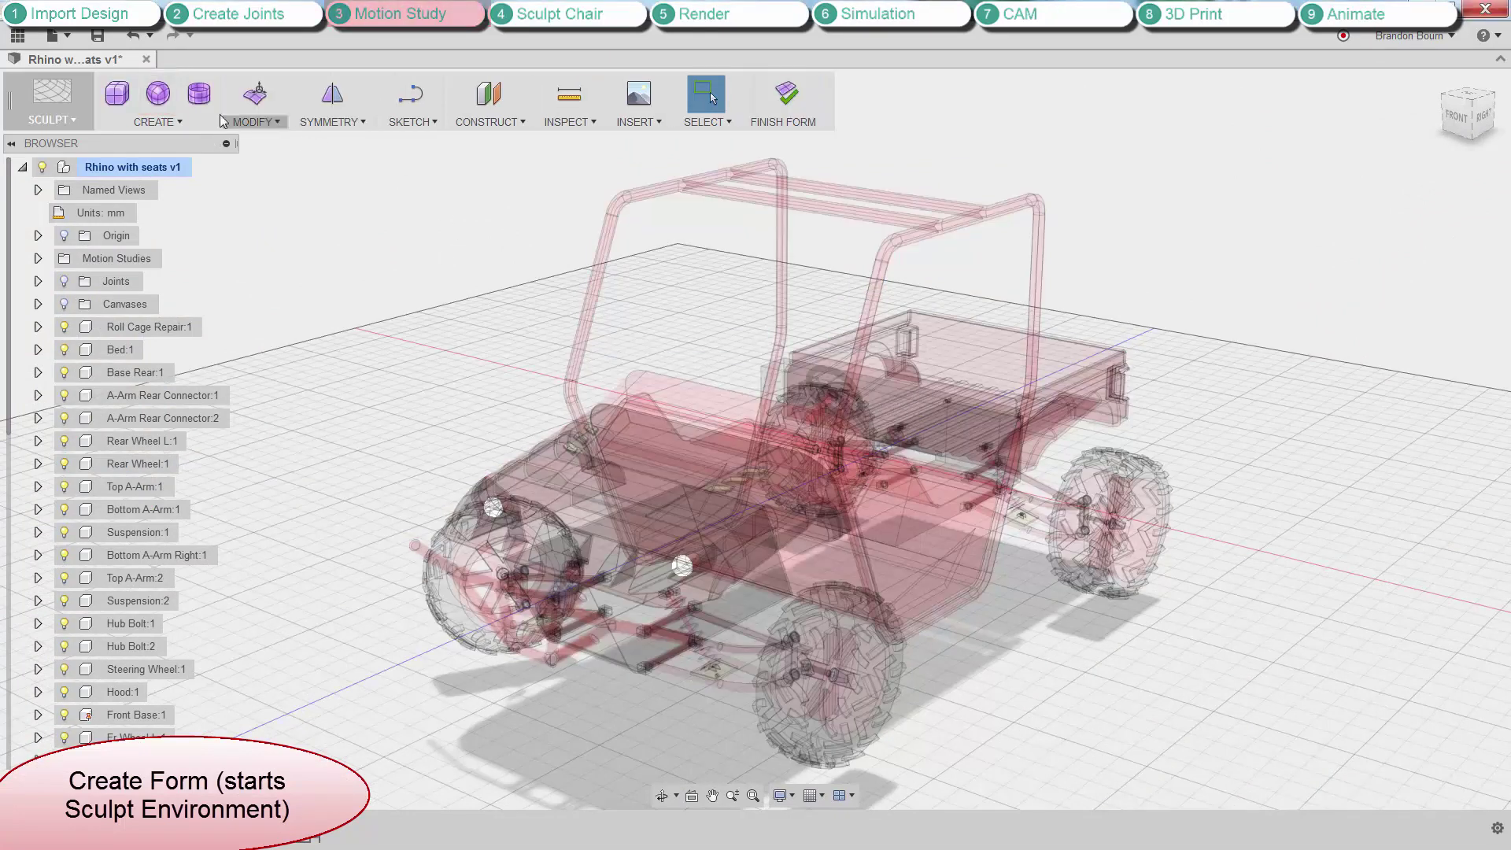
left_click(158, 94)
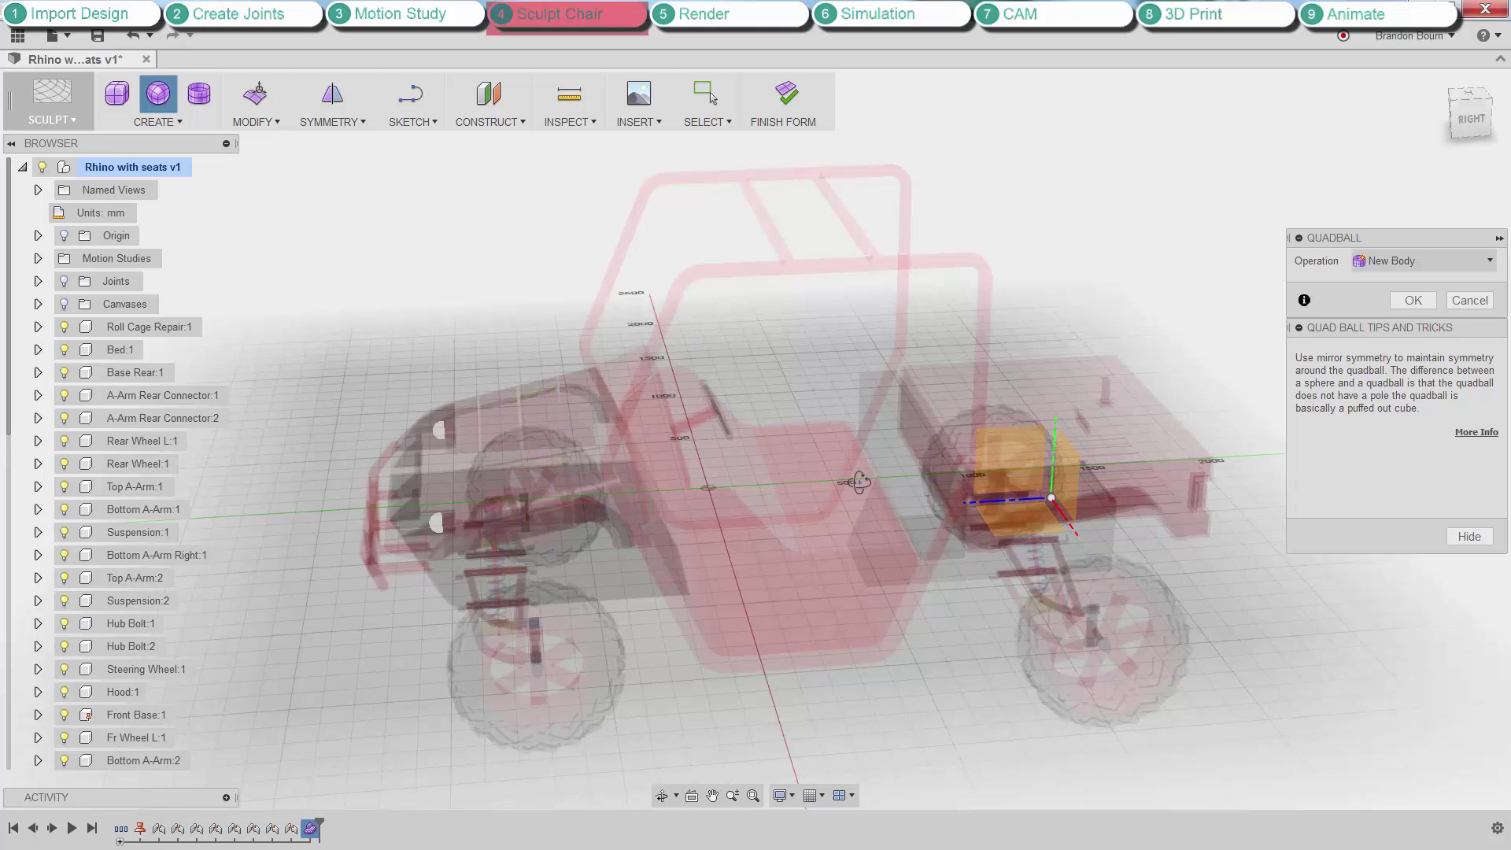
left_click(834, 511)
left_click(1460, 136)
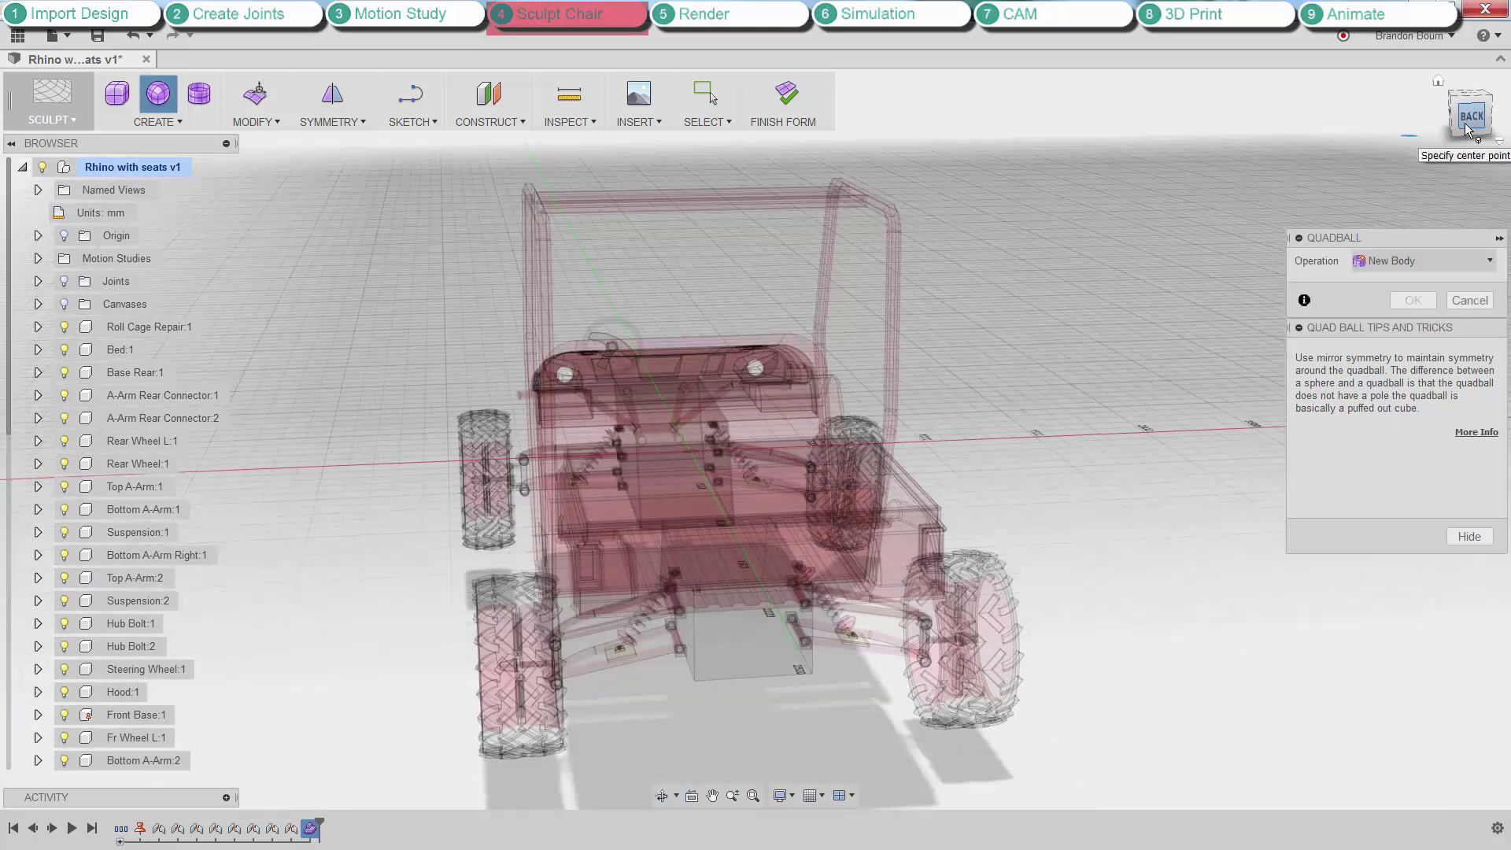
left_click(1466, 130)
left_click(1470, 85)
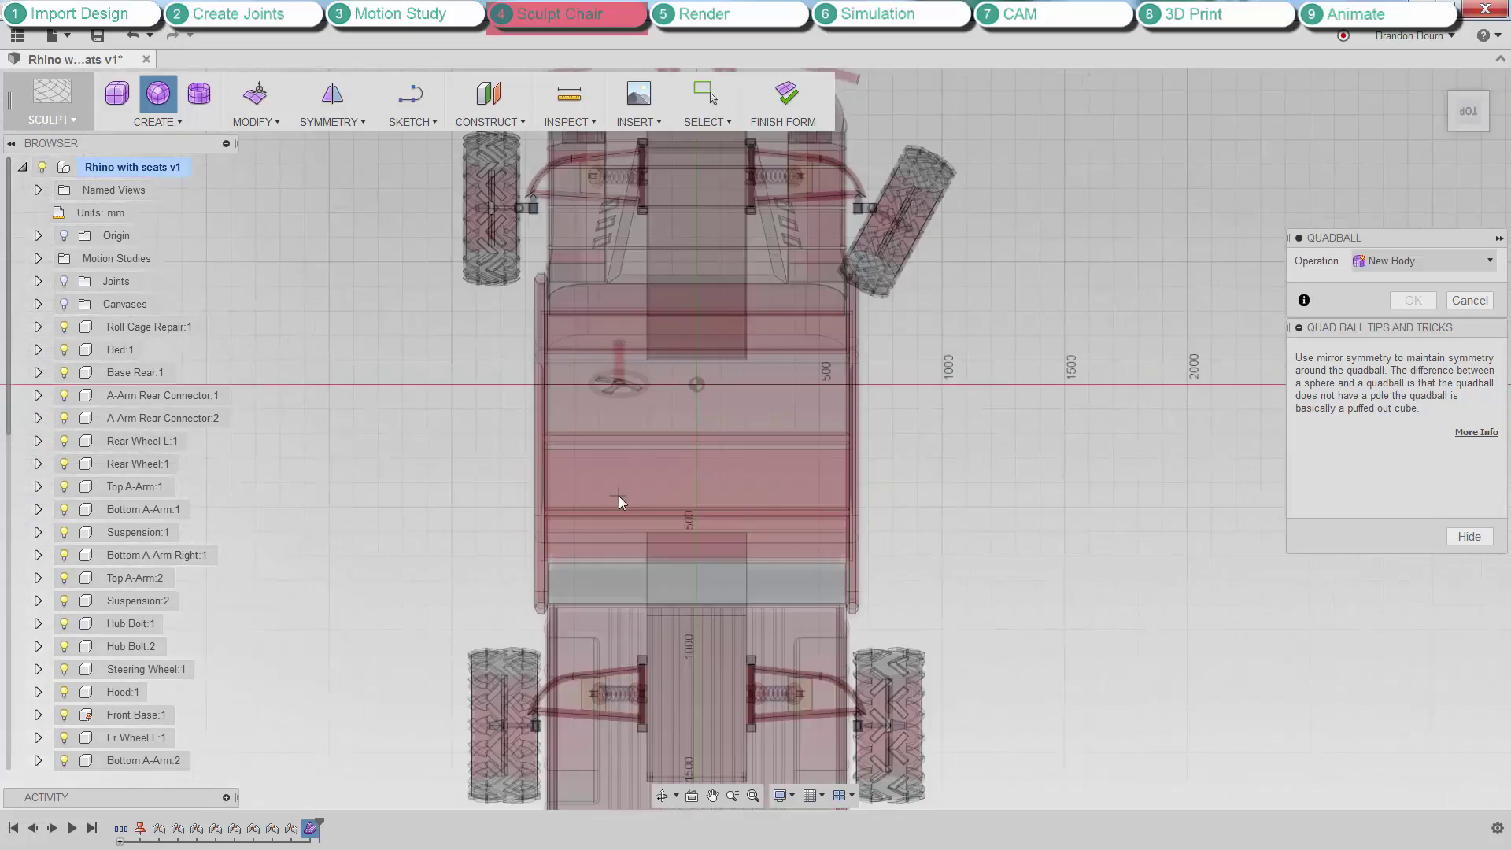
left_click(618, 496)
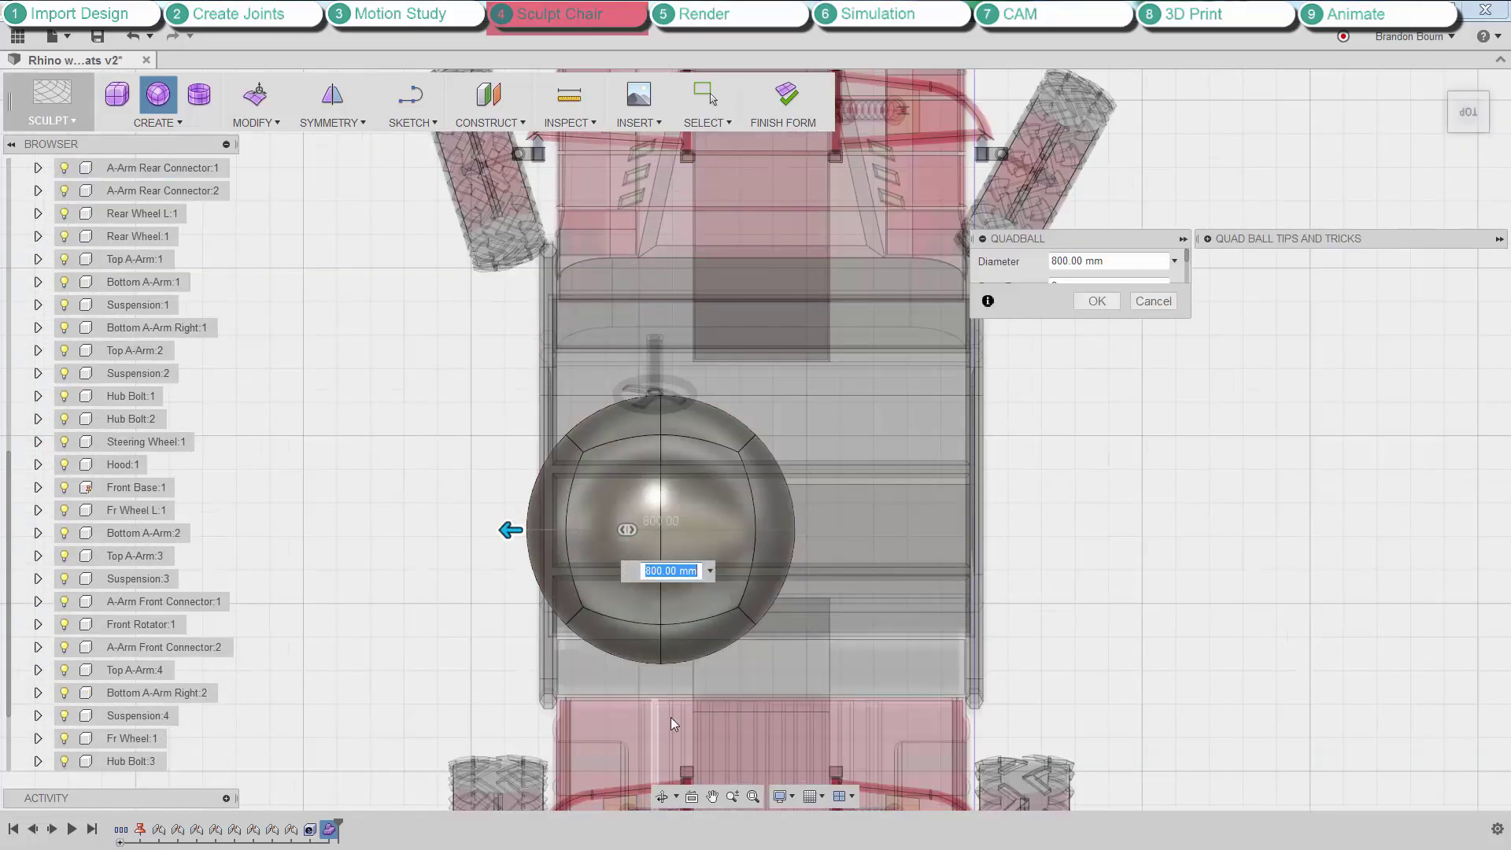
Set the quadball's diameter to 1.00 m.
middle_click_drag(671, 716, 701, 626, "shift")
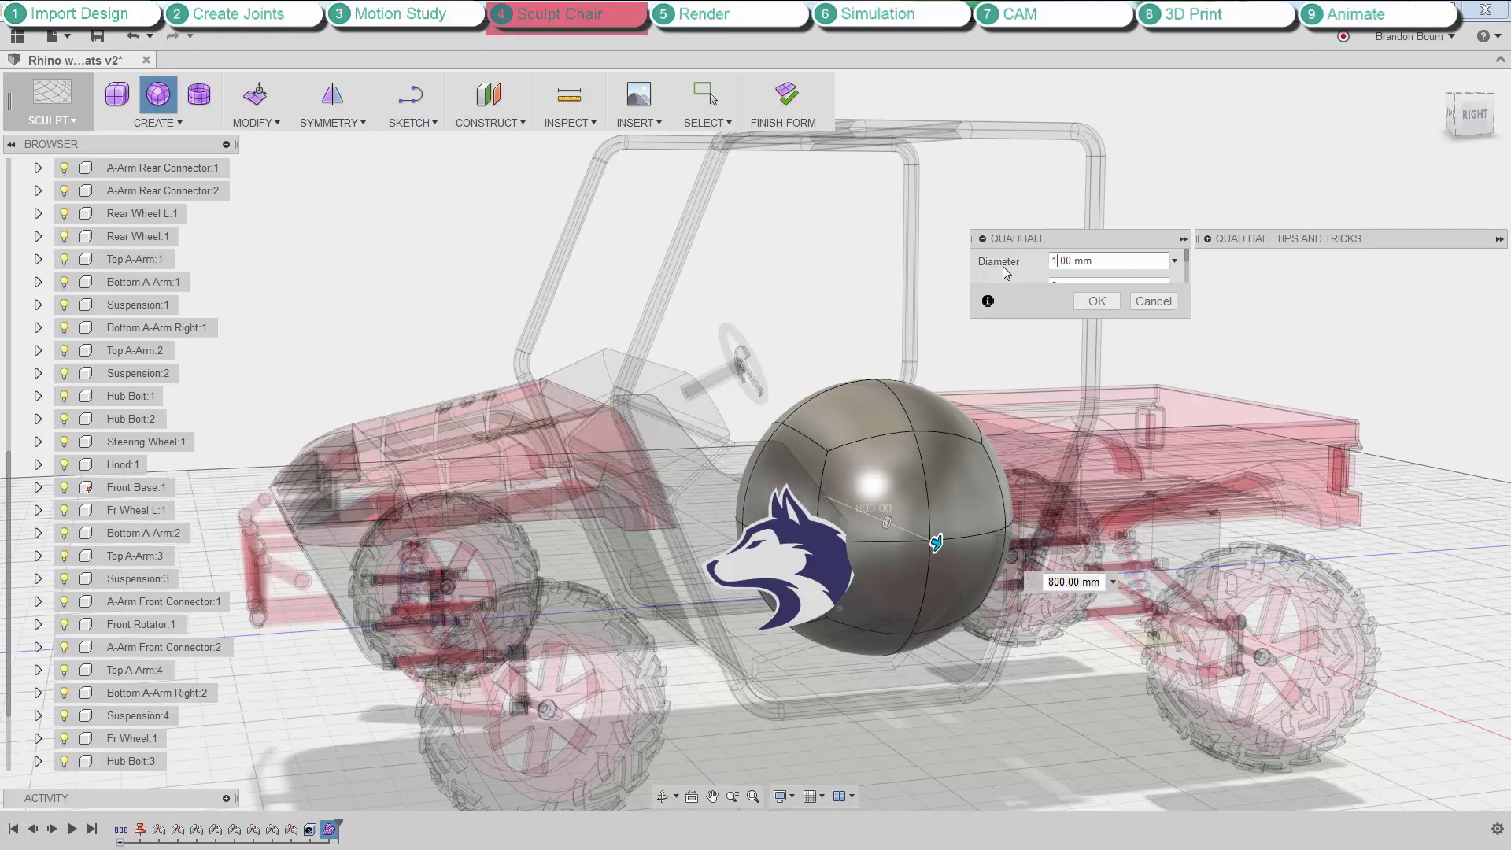
type(".")
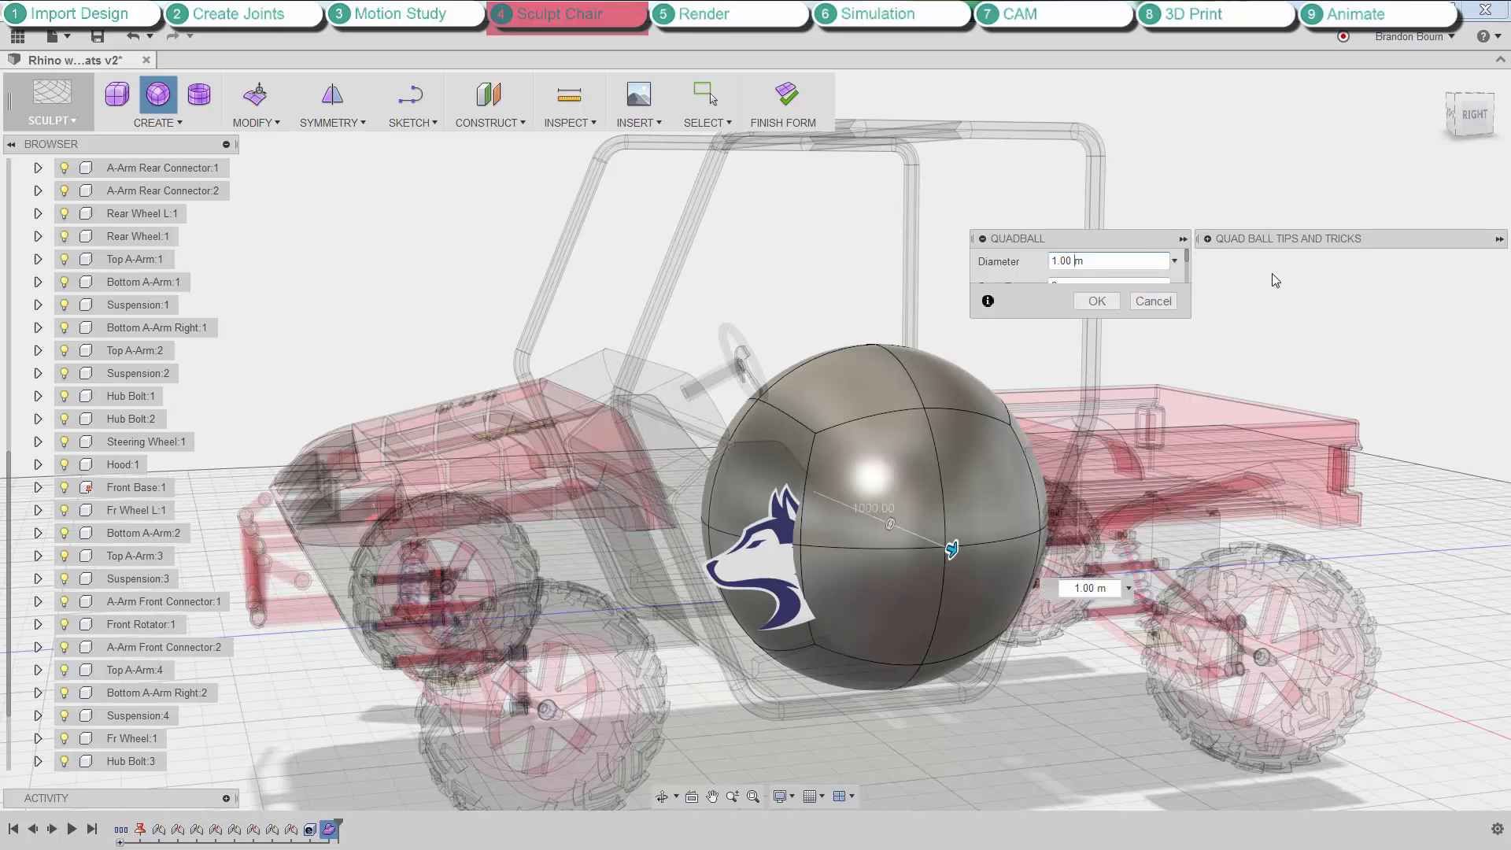
left_click_drag(1214, 245, 1254, 420)
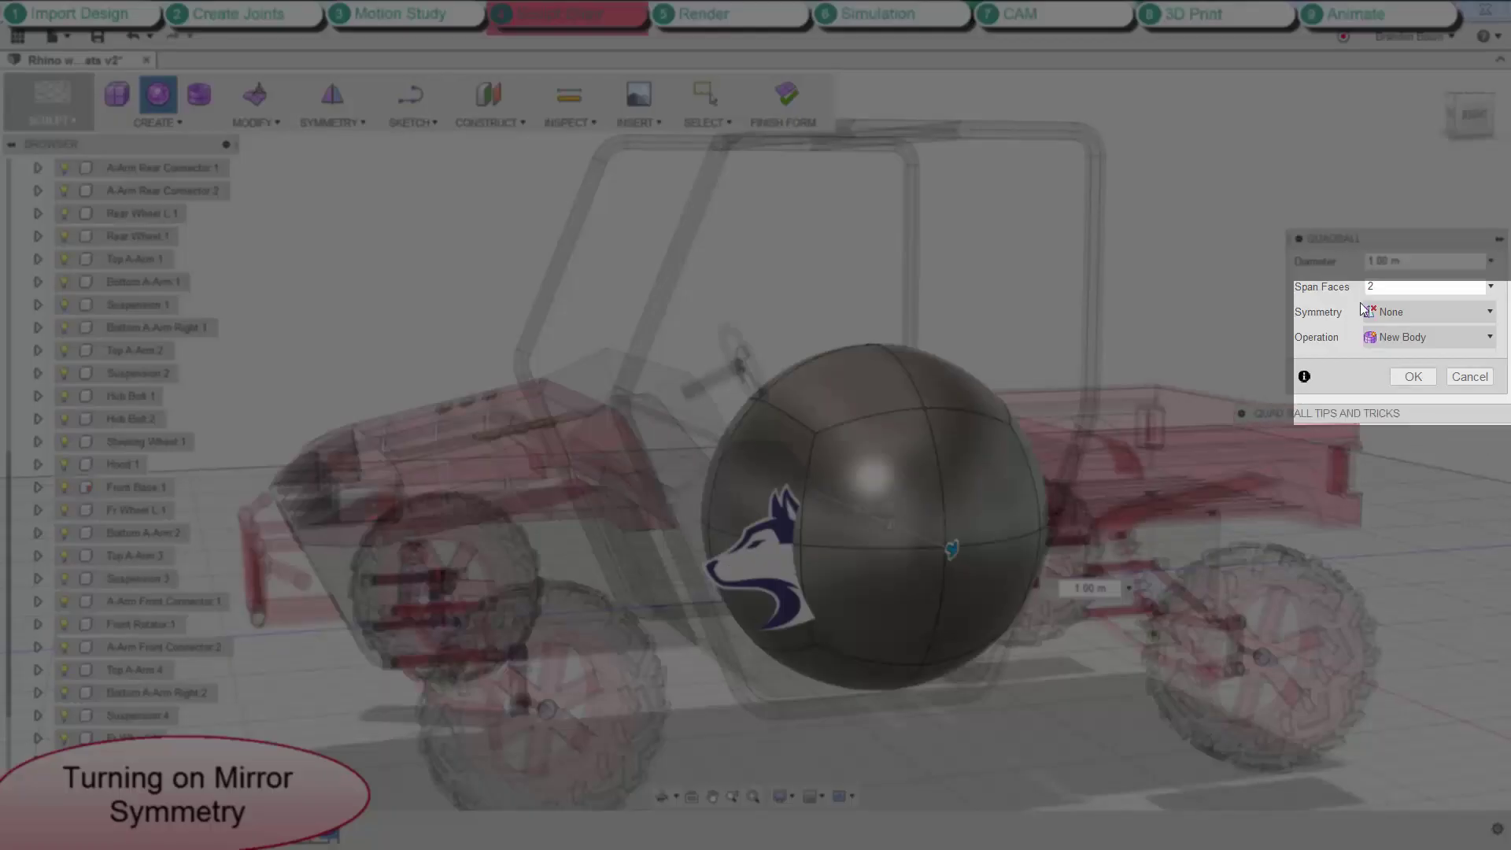
Set the quadball's symmetry to Mirror with Length Symmetry enabled.
left_click(1466, 312)
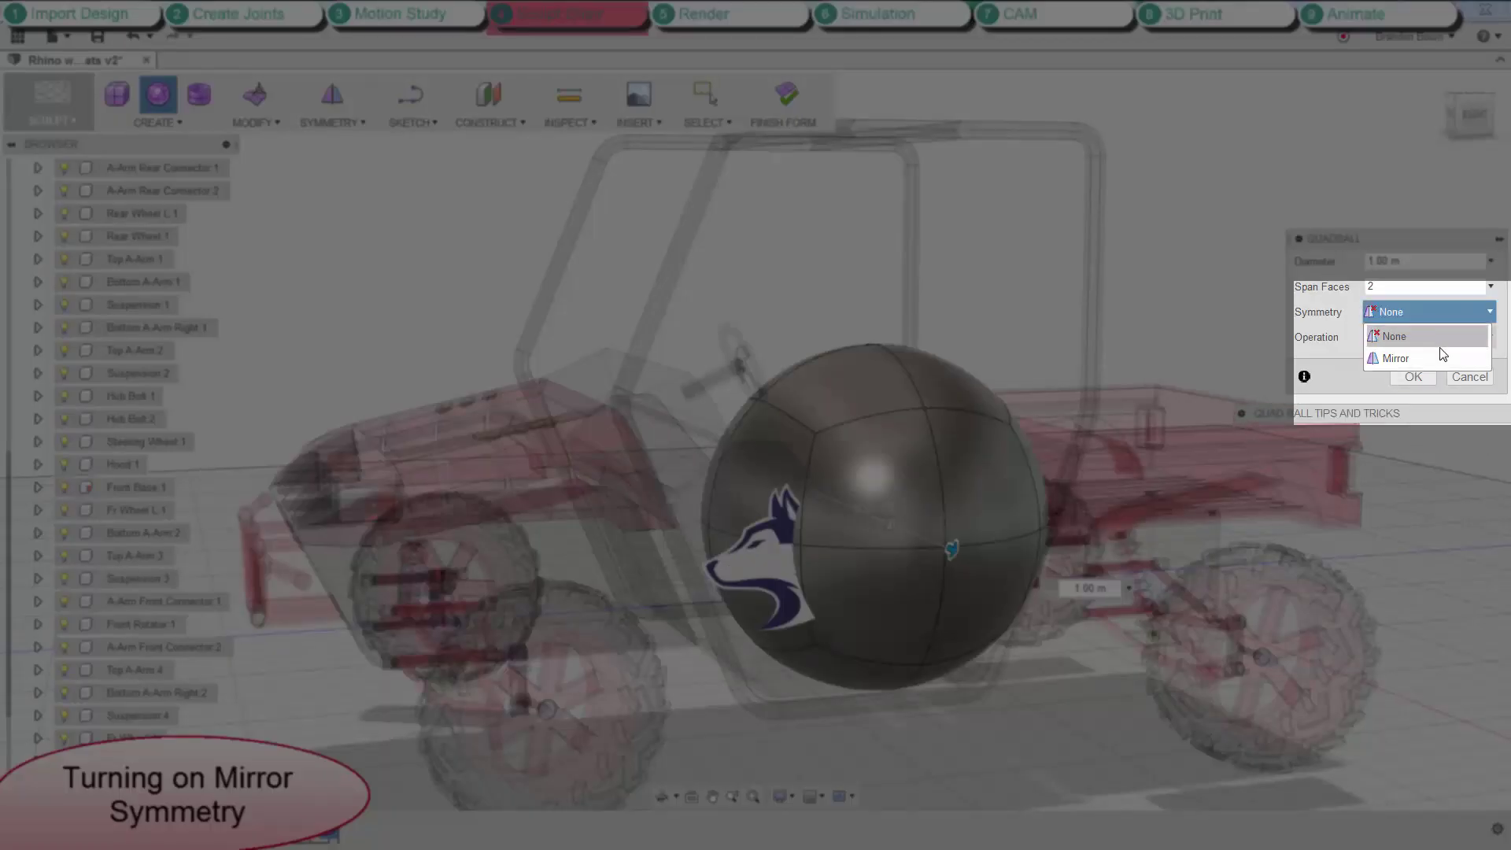
left_click(1441, 332)
left_click(1396, 337)
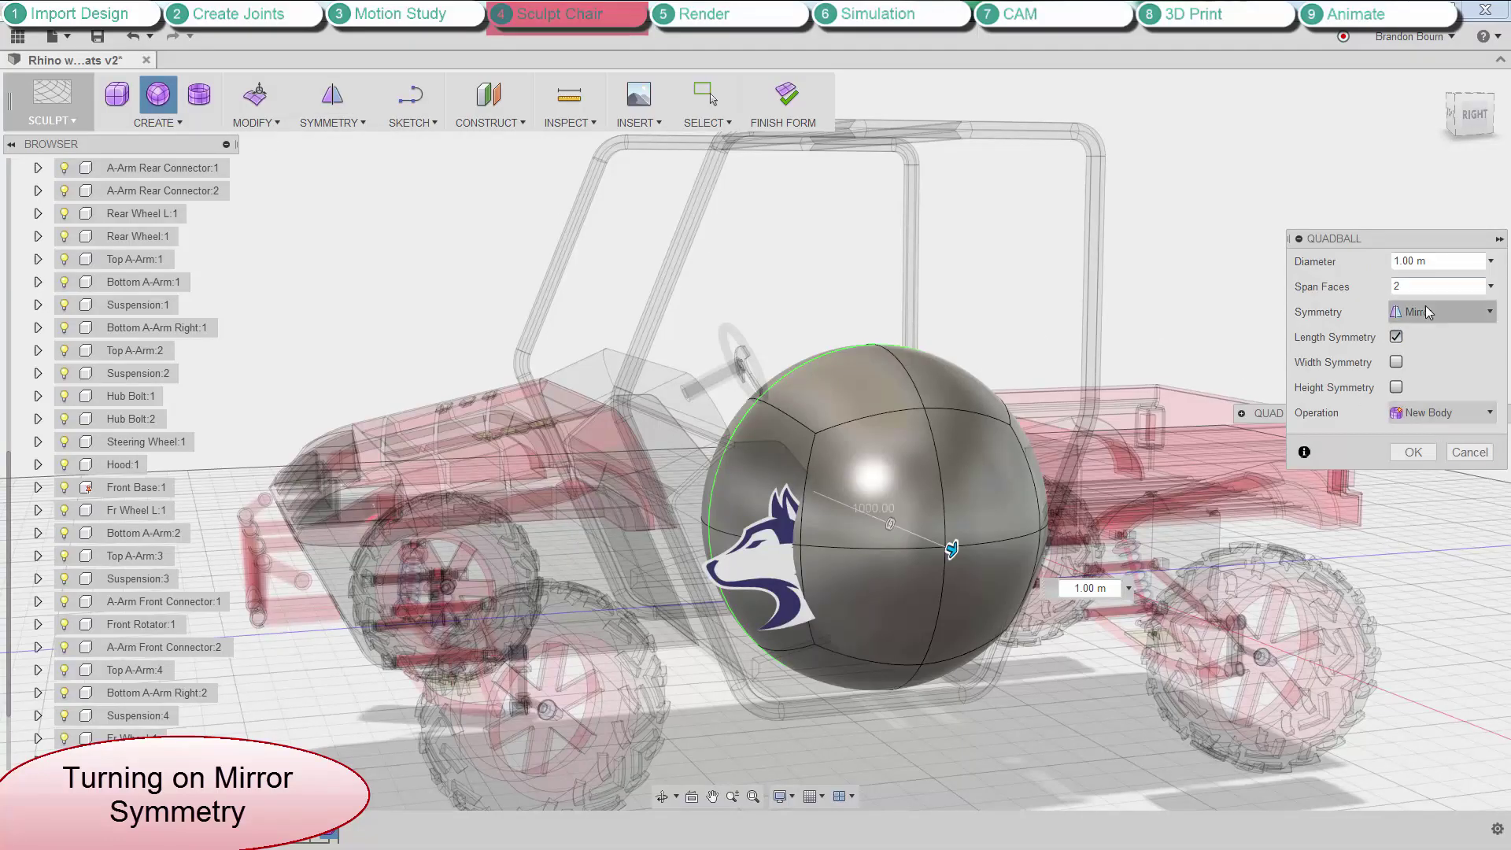
Accept the quadball and apply internal mirror symmetry between the two adjacent faces on top of it.
left_click(1414, 452)
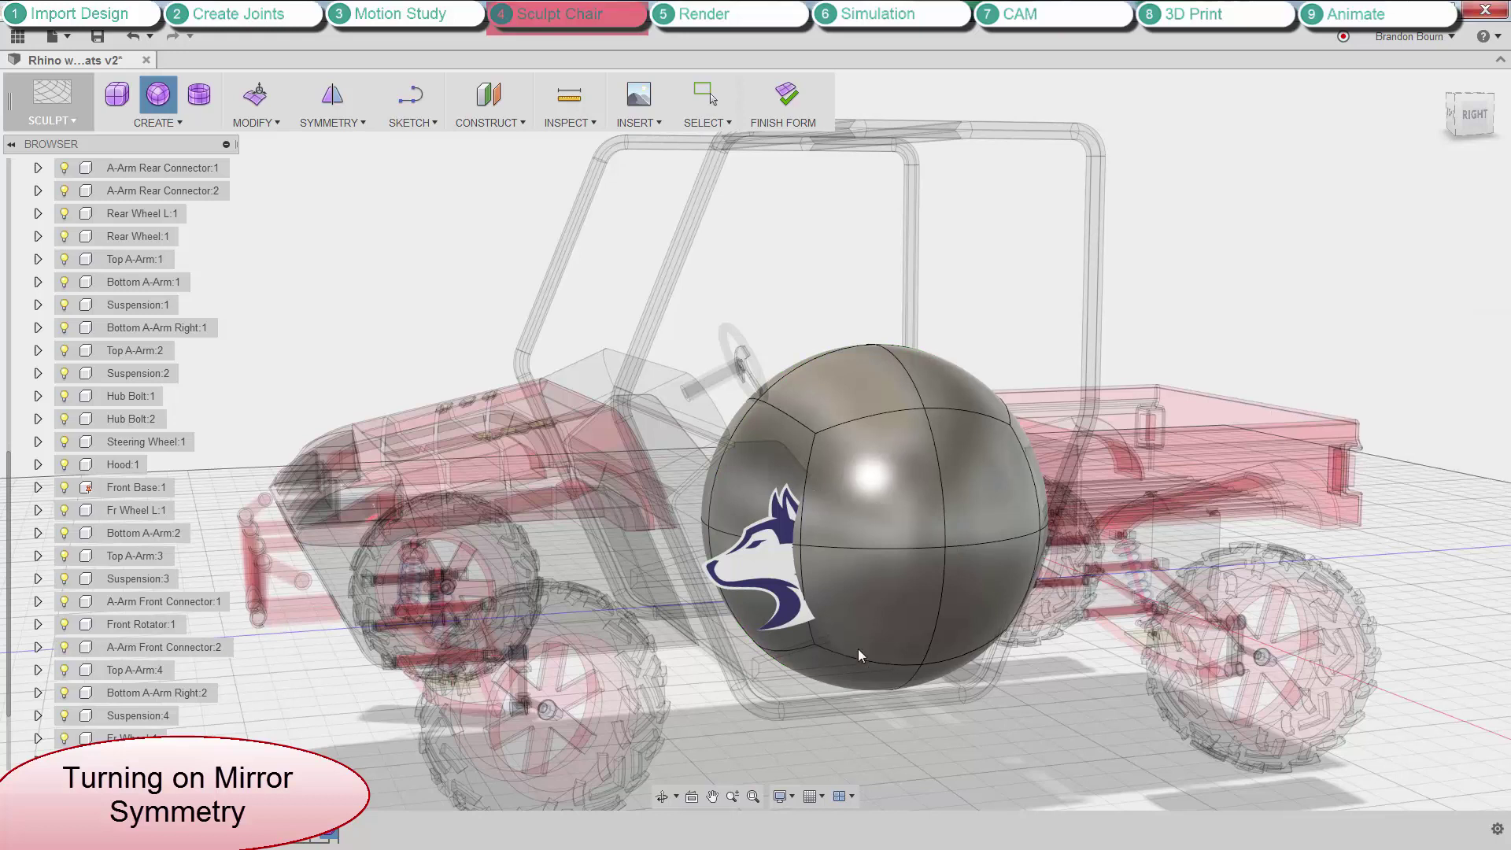
left_click(331, 99)
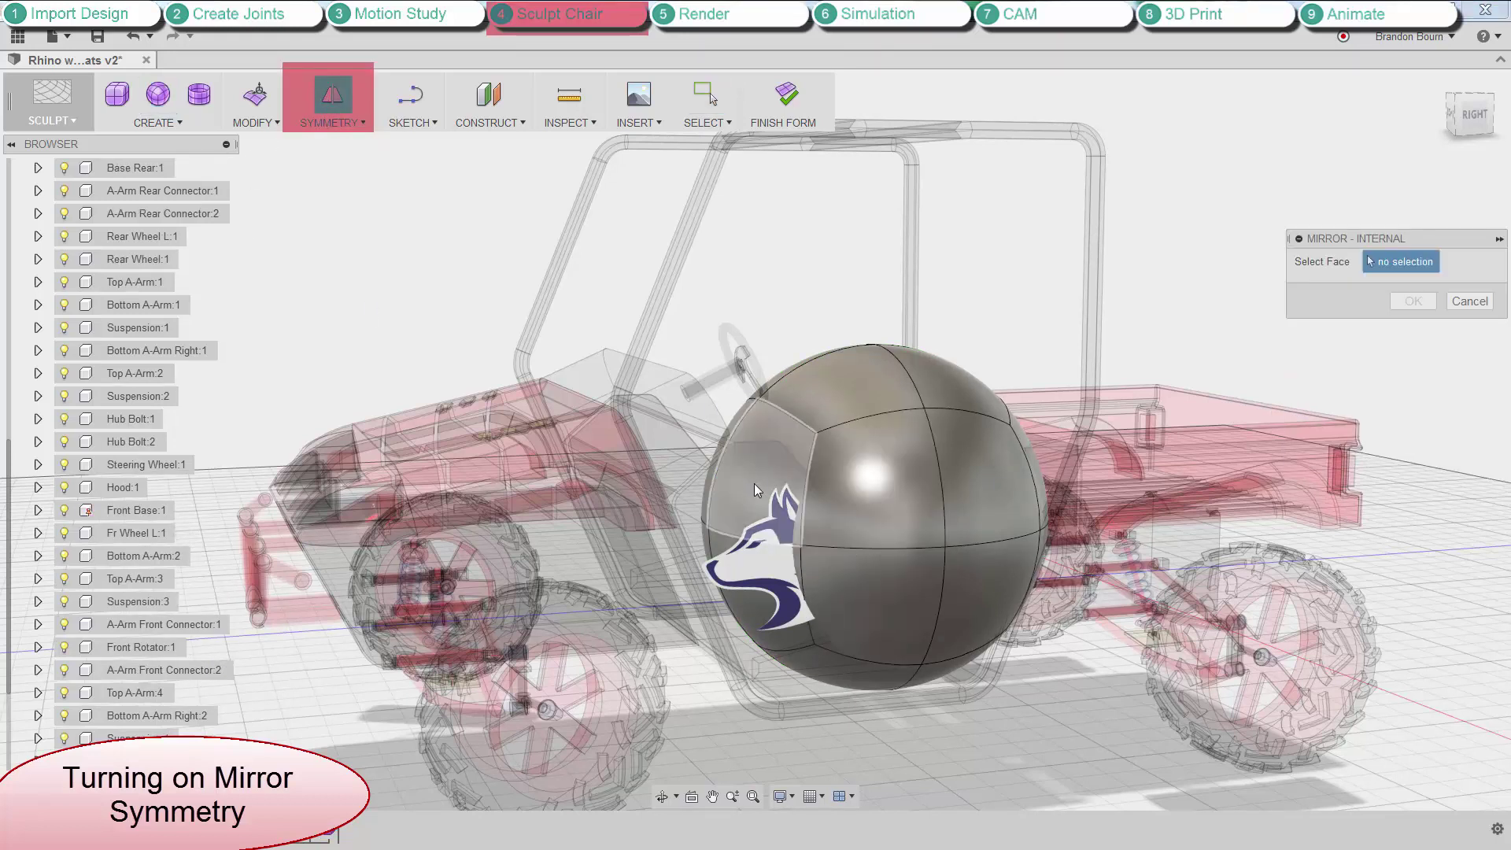
middle_click_drag(754, 483, 882, 457, "shift")
left_click(915, 367)
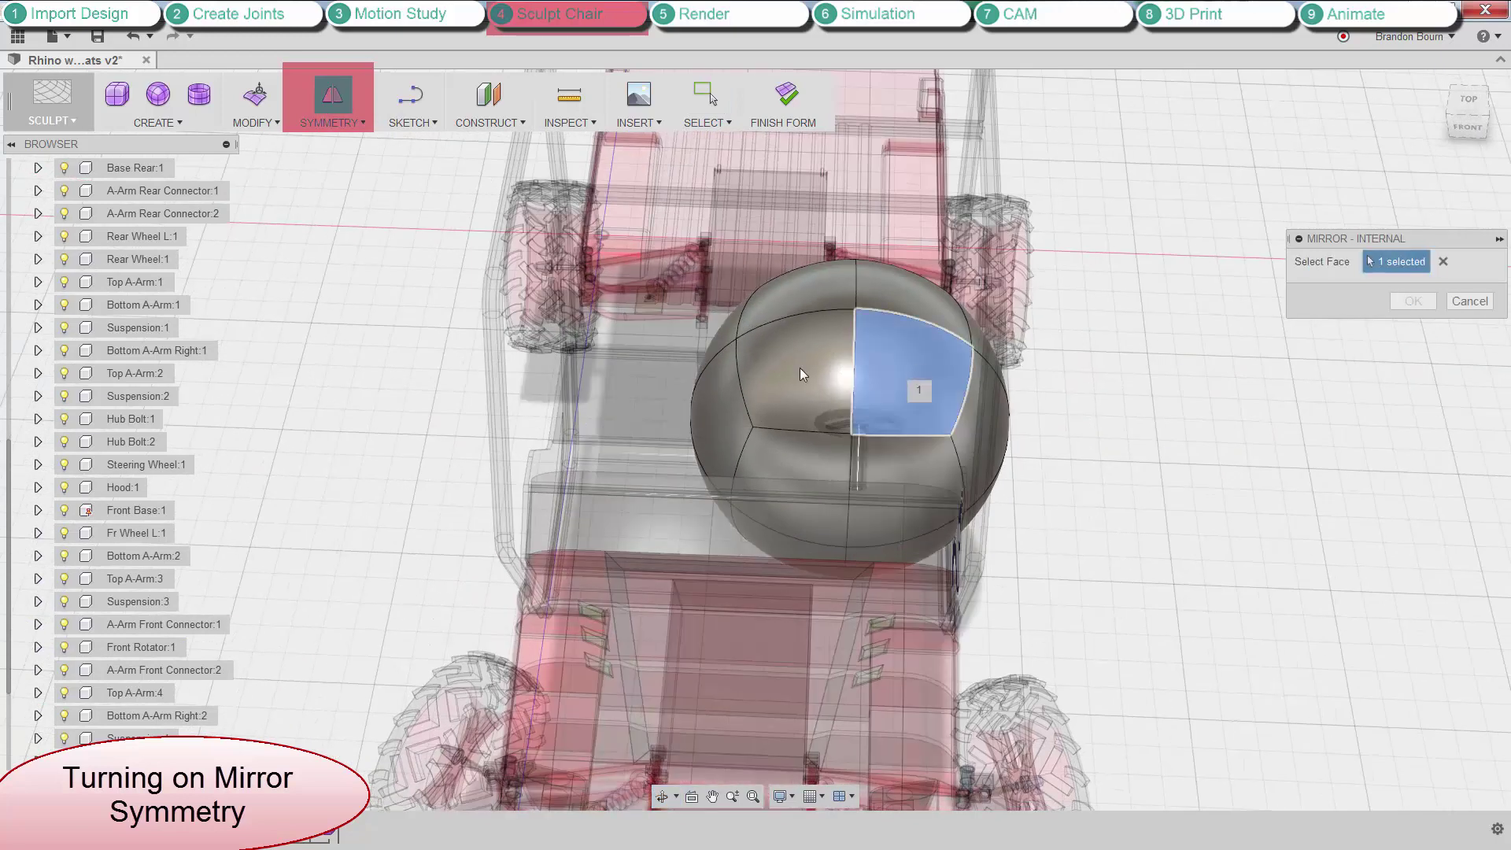
left_click(761, 372)
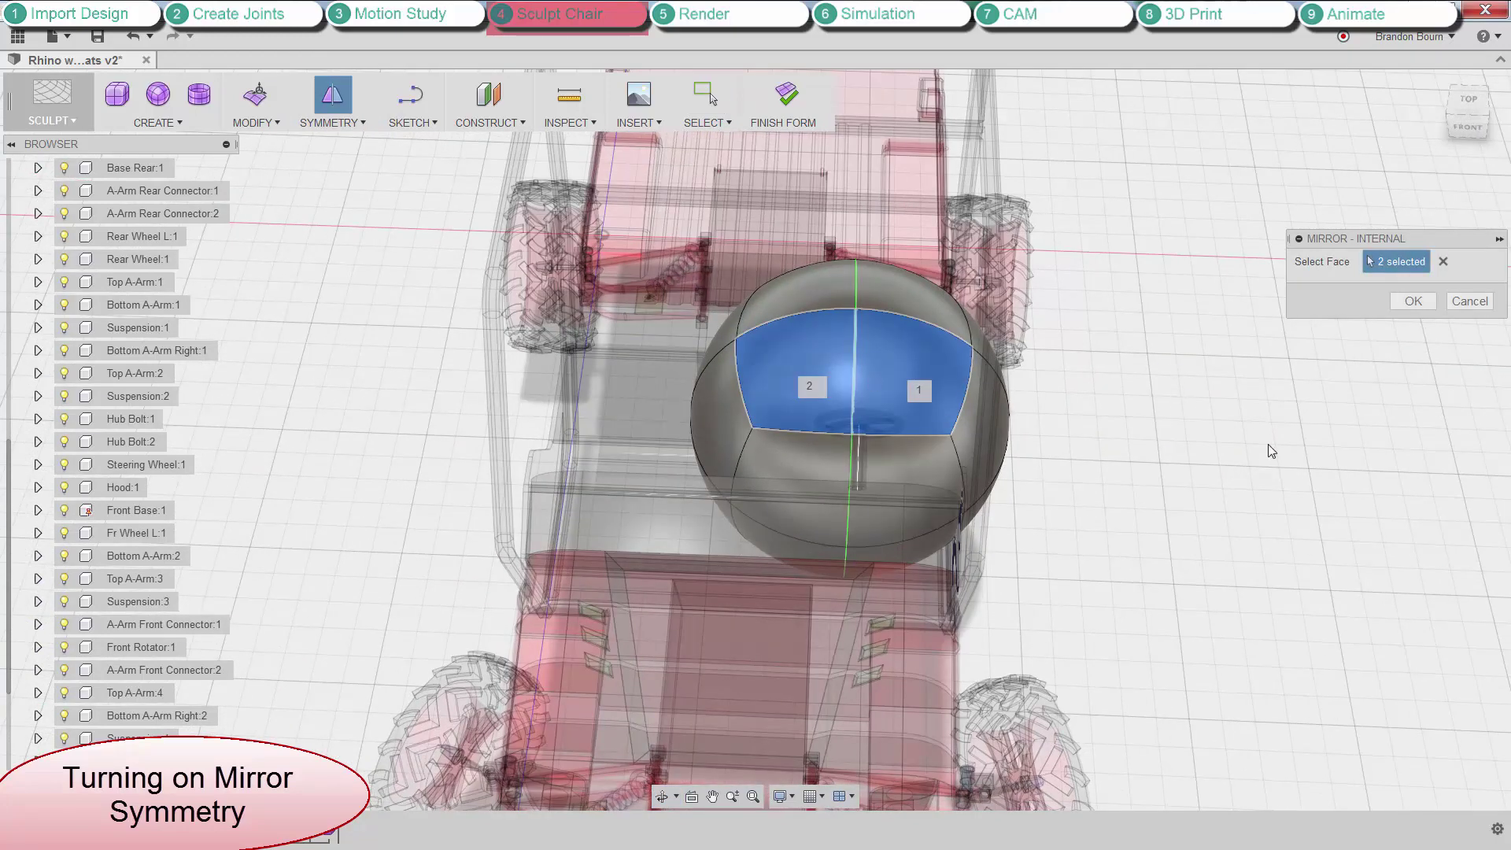
left_click(1413, 301)
Delete three faces on the front and side of the quadball, along with their mirrored counterparts, to open the seat shape.
middle_click_drag(929, 567, 265, 610, "shift")
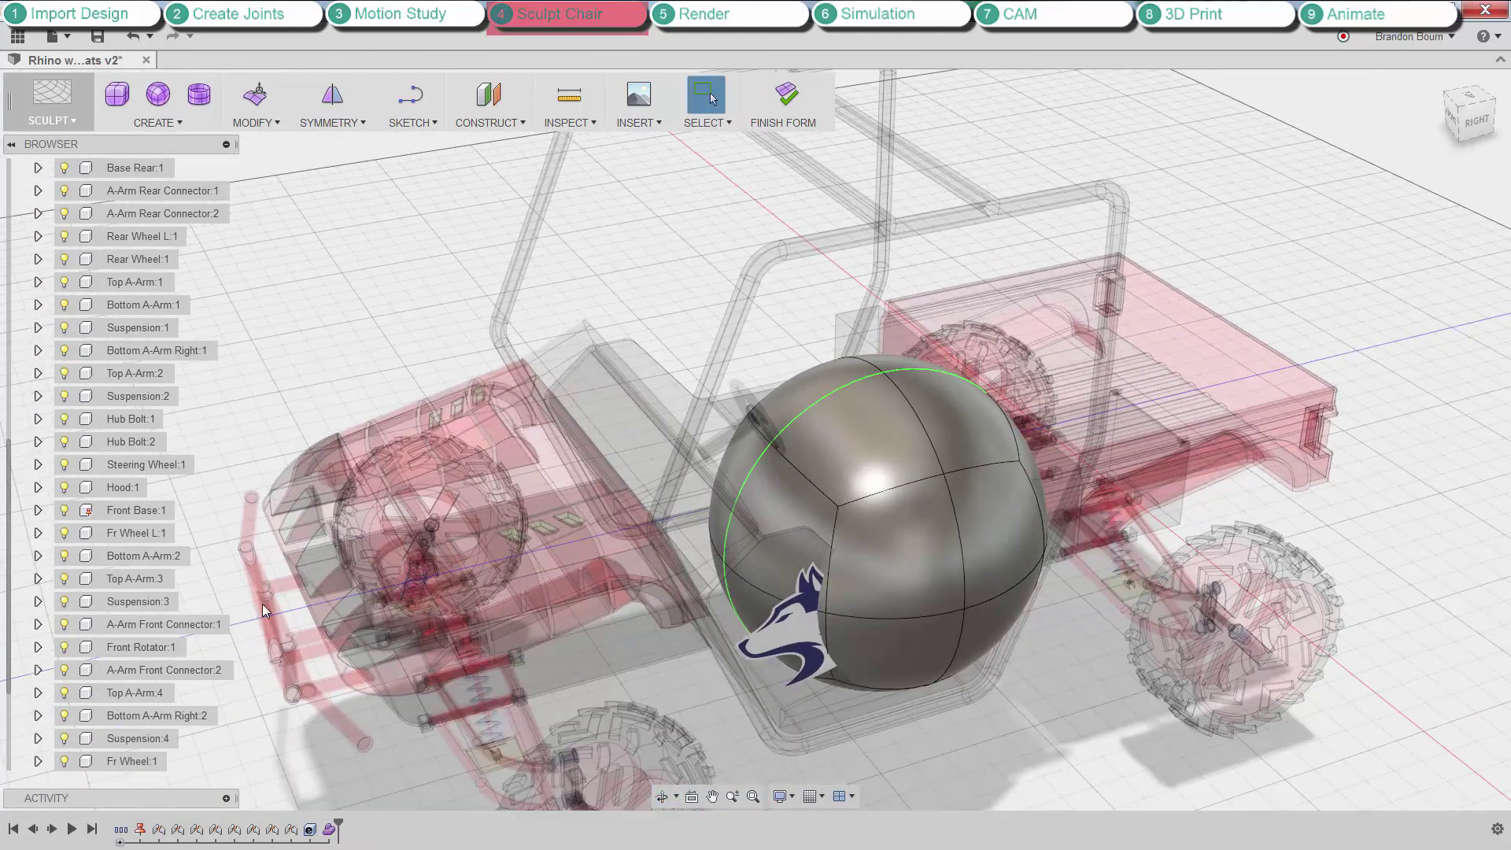
middle_click_drag(1056, 612, 1061, 597, "shift")
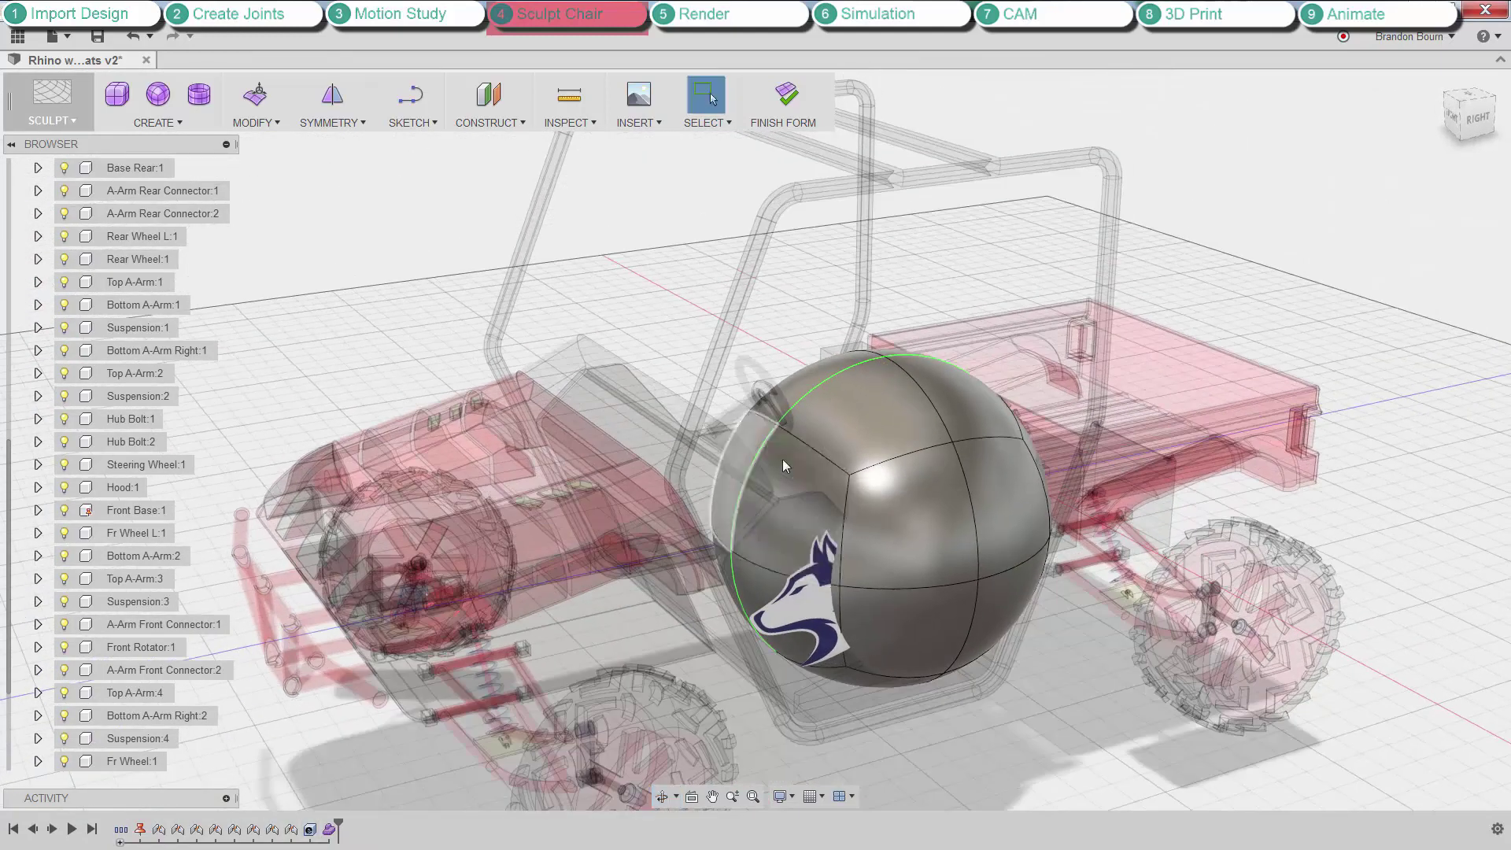
left_click(788, 464)
left_click(901, 504, "shift")
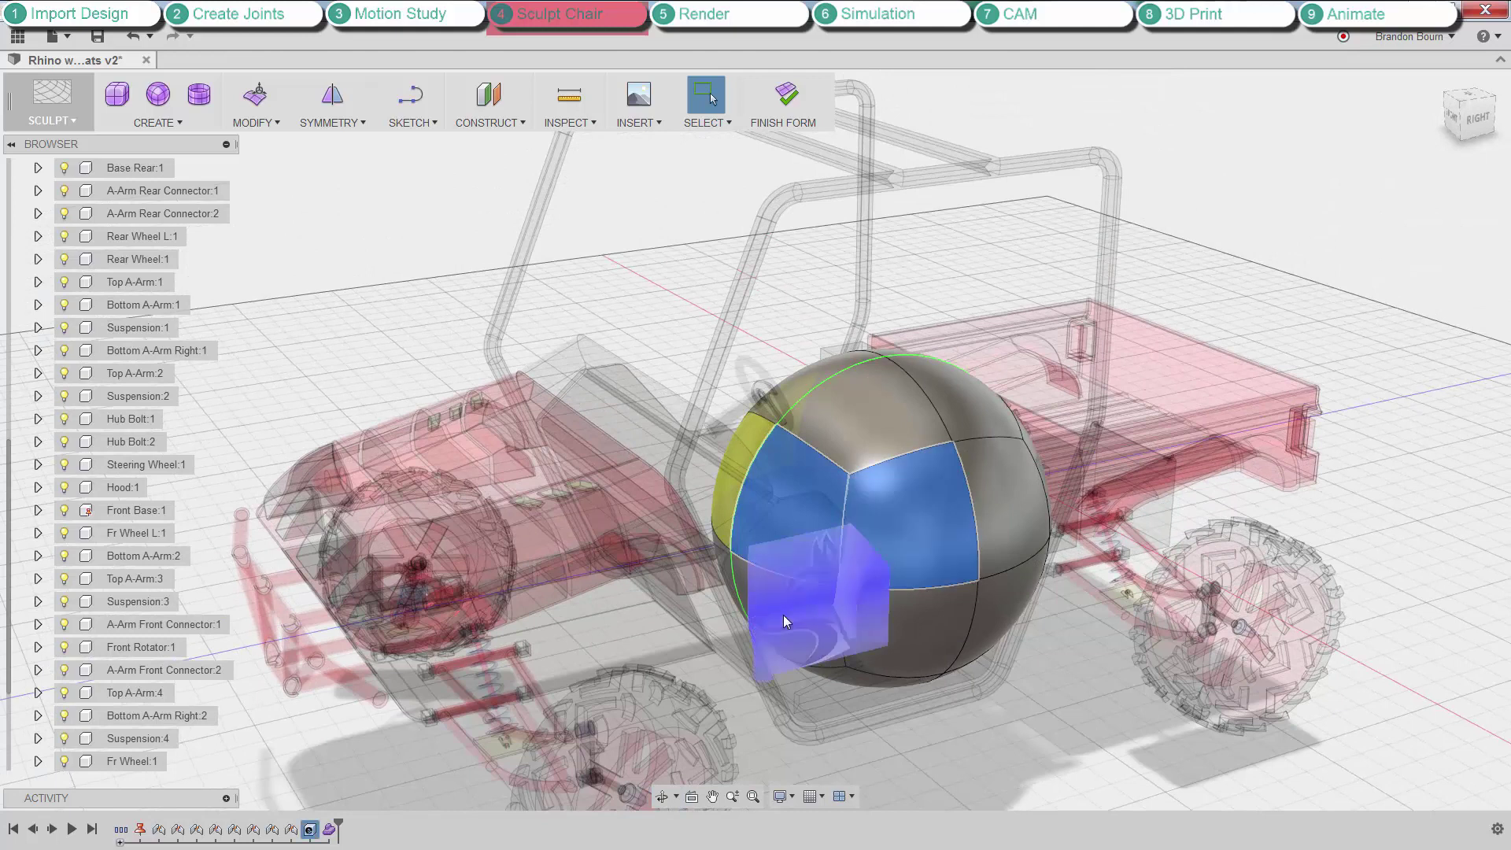
left_click(749, 586, "shift")
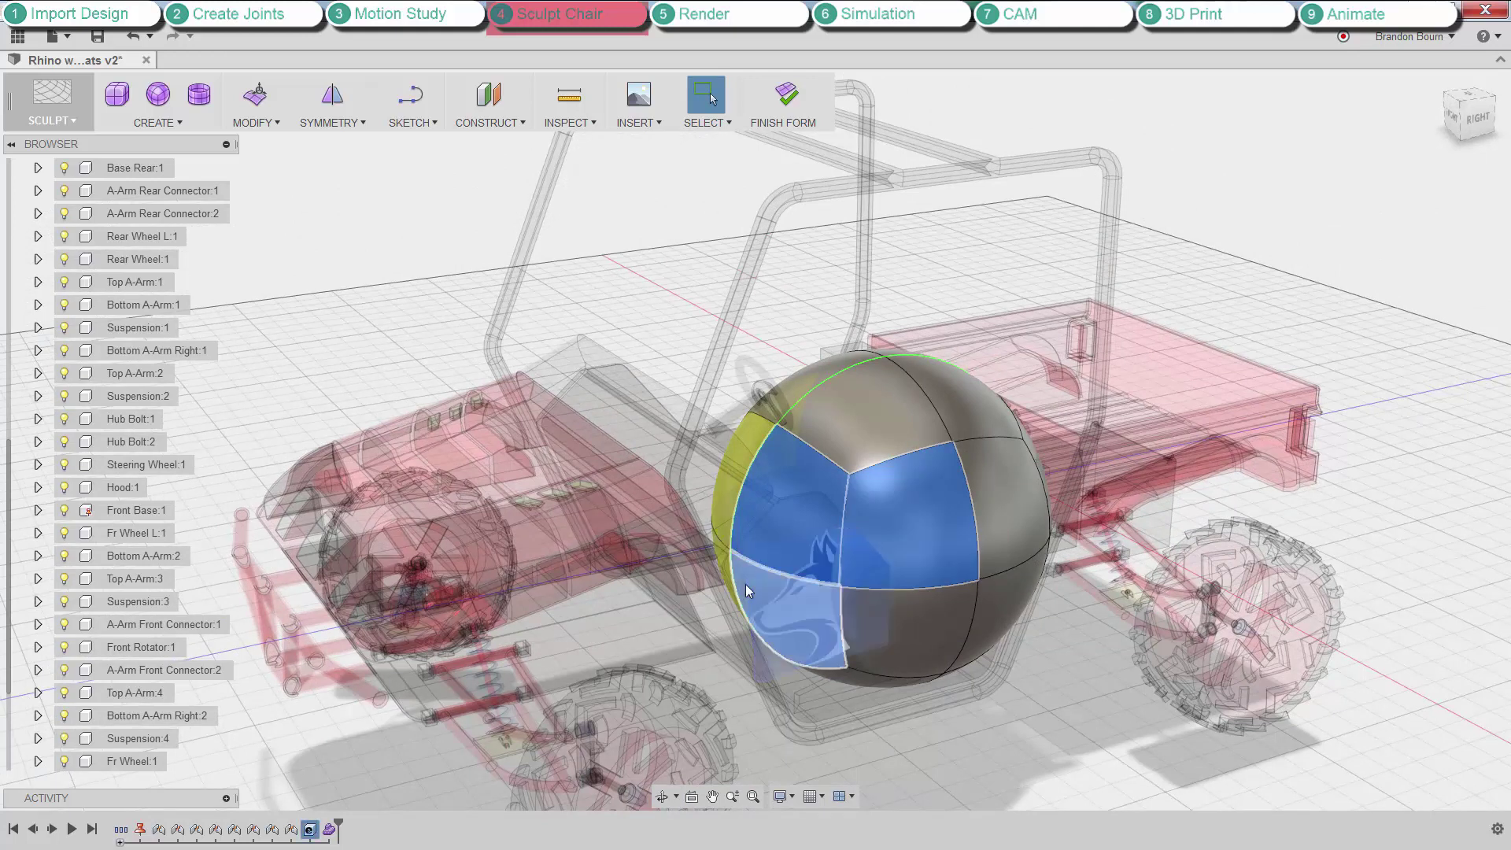
key("Delete")
middle_click_drag(748, 589, 1020, 638, "shift")
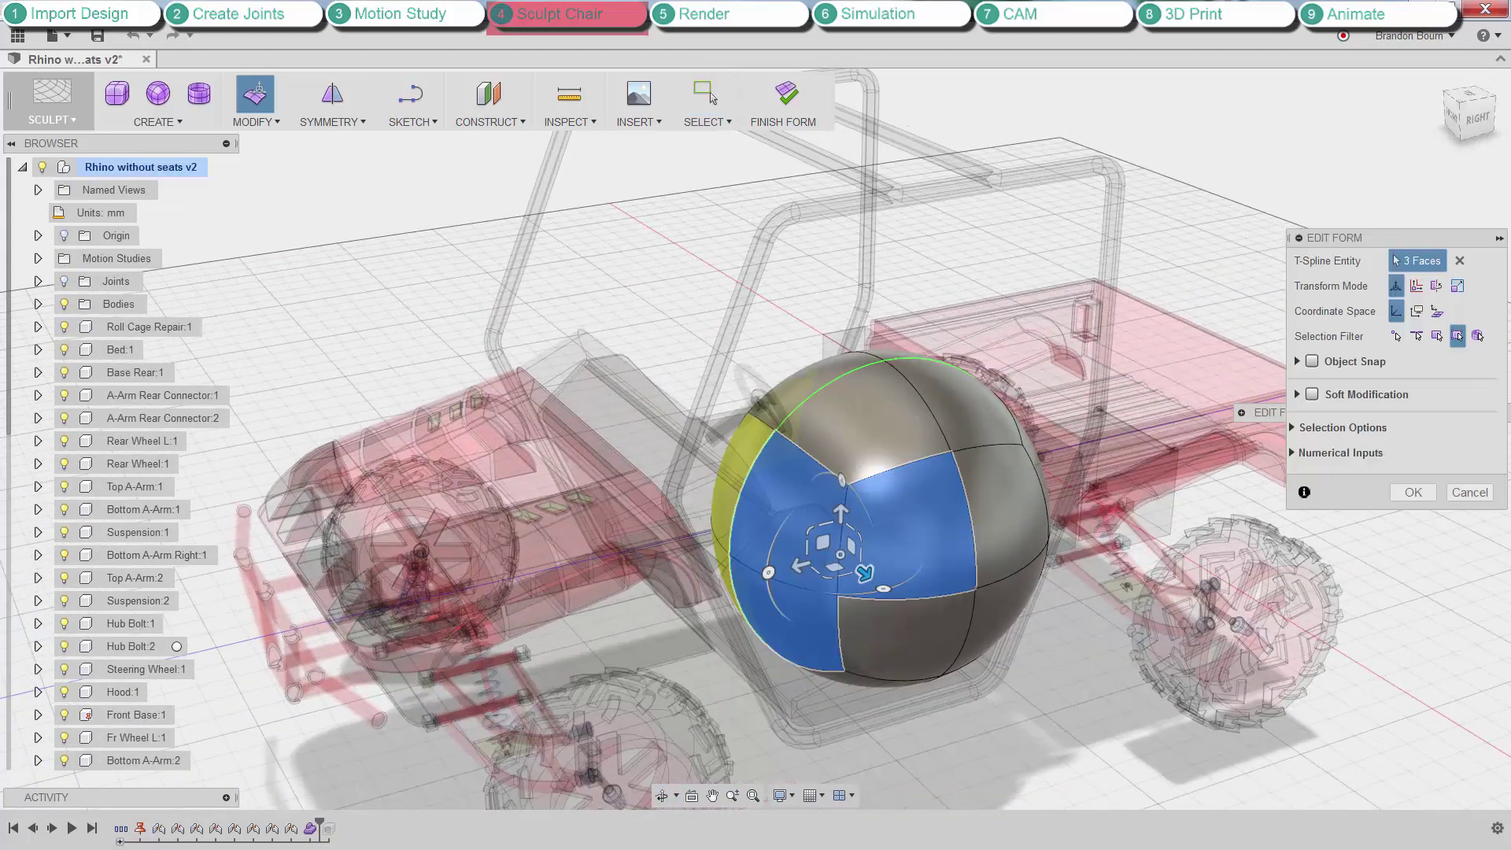
key("Delete")
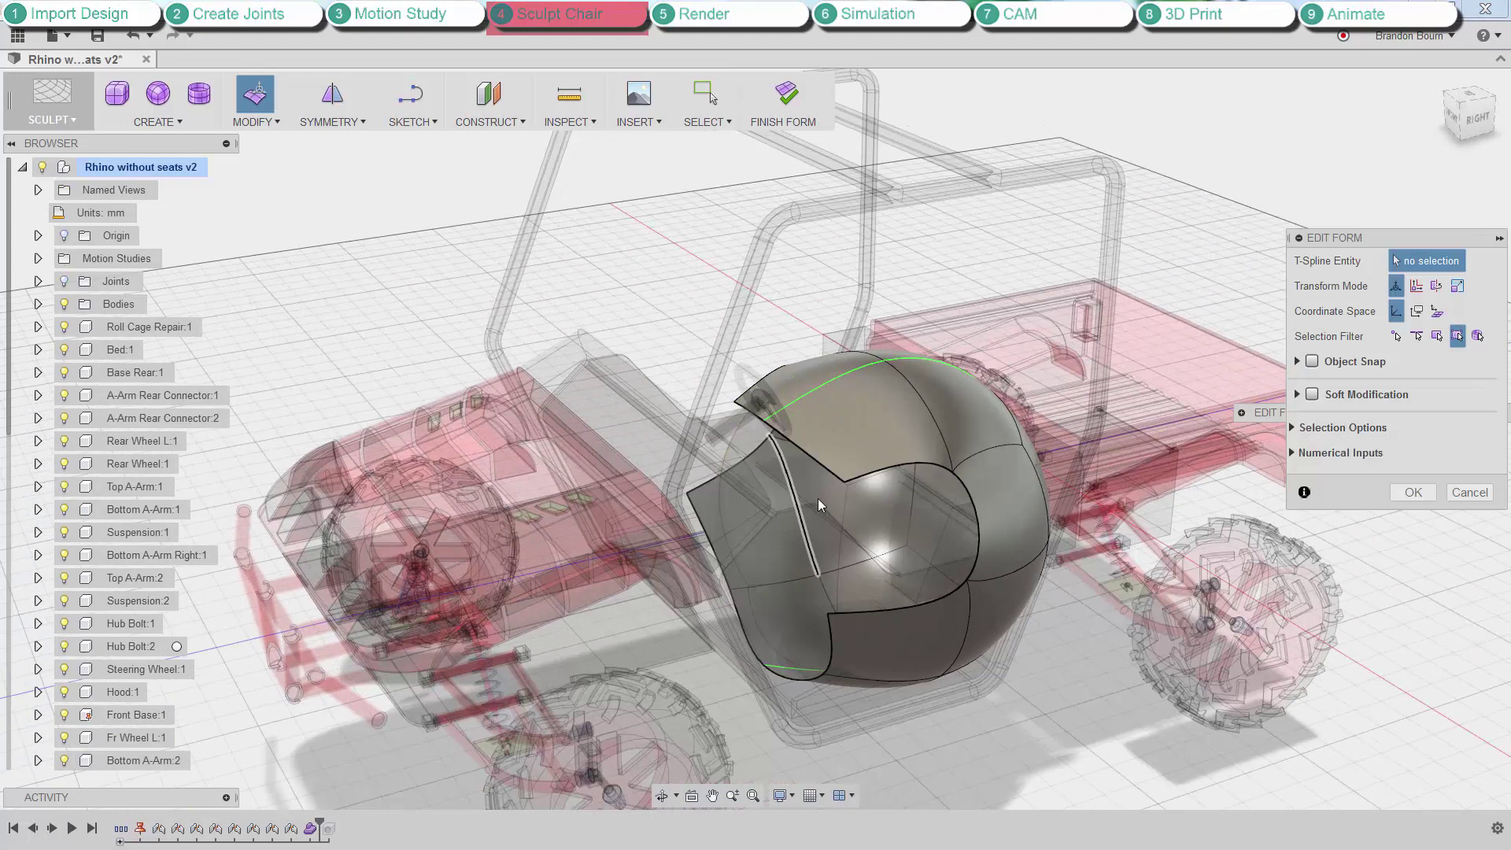
Insert RazorSeatImage.JPG from the Demos folder as an attached canvas on the front-facing origin plane.
middle_click_drag(863, 425, 474, 368, "shift")
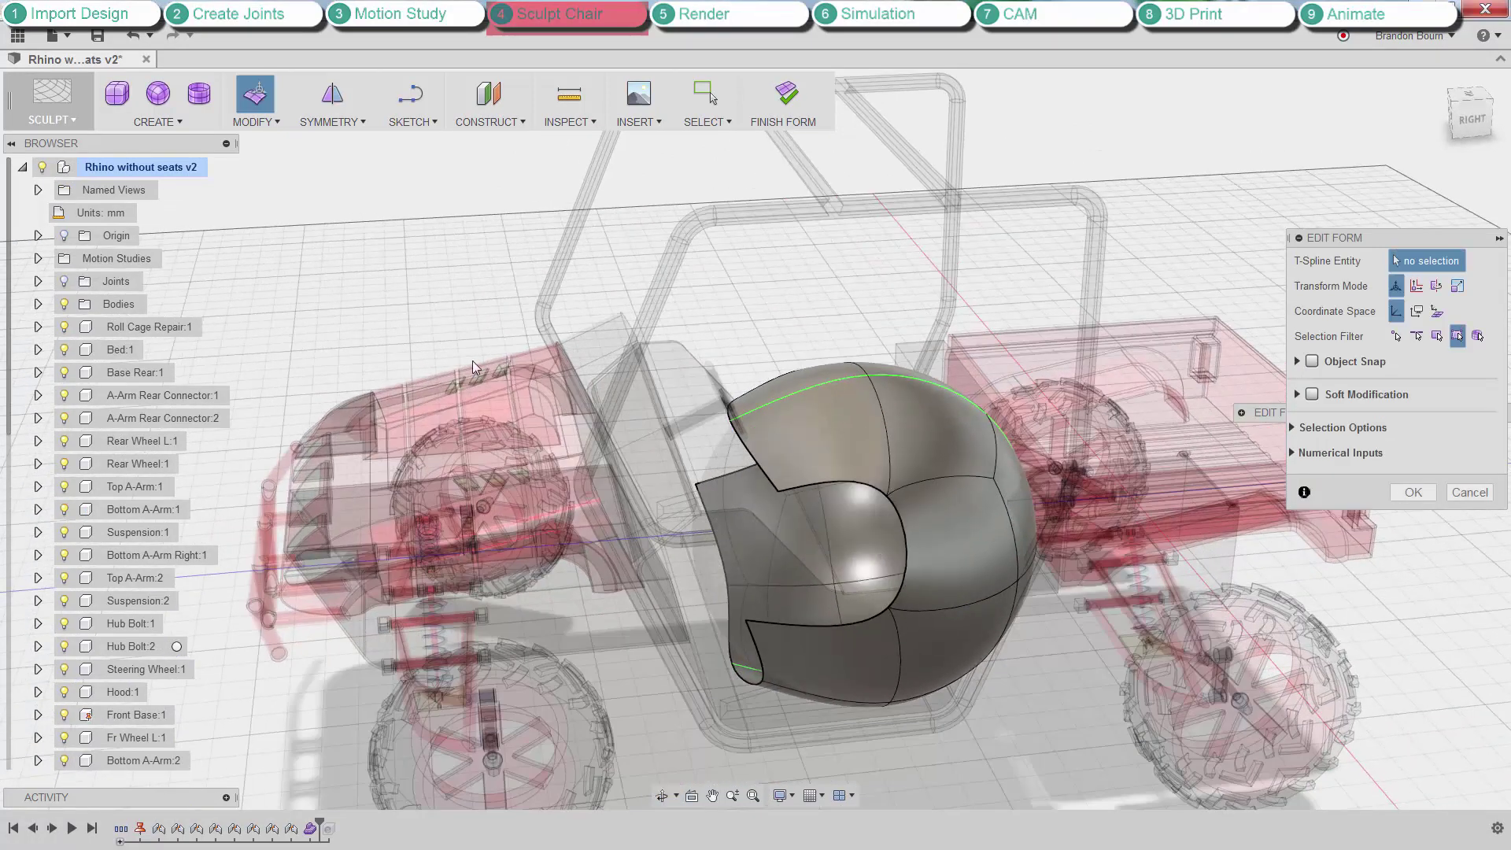
left_click(638, 95)
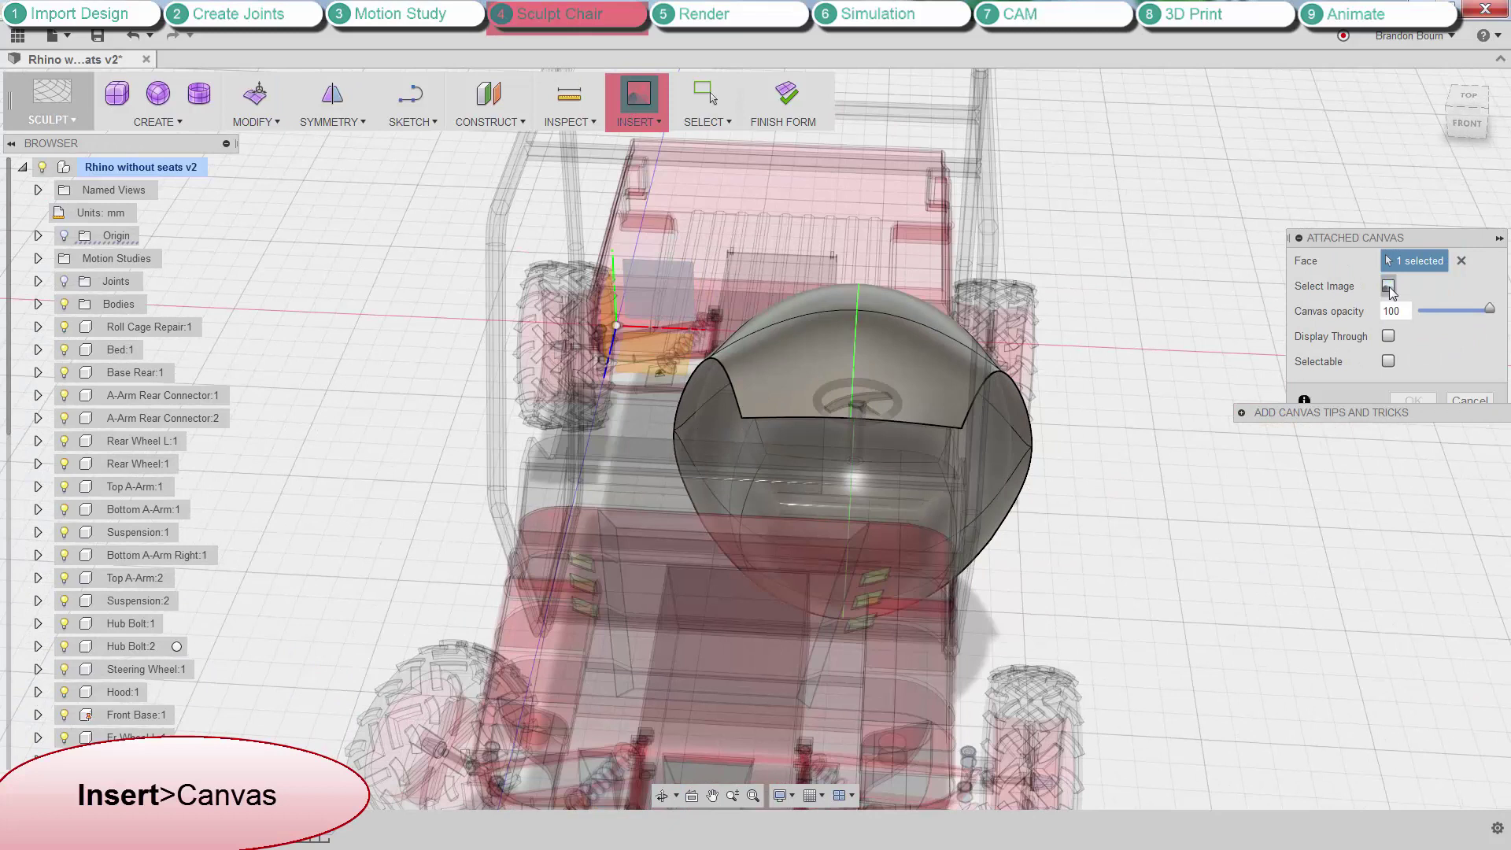
left_click(1388, 286)
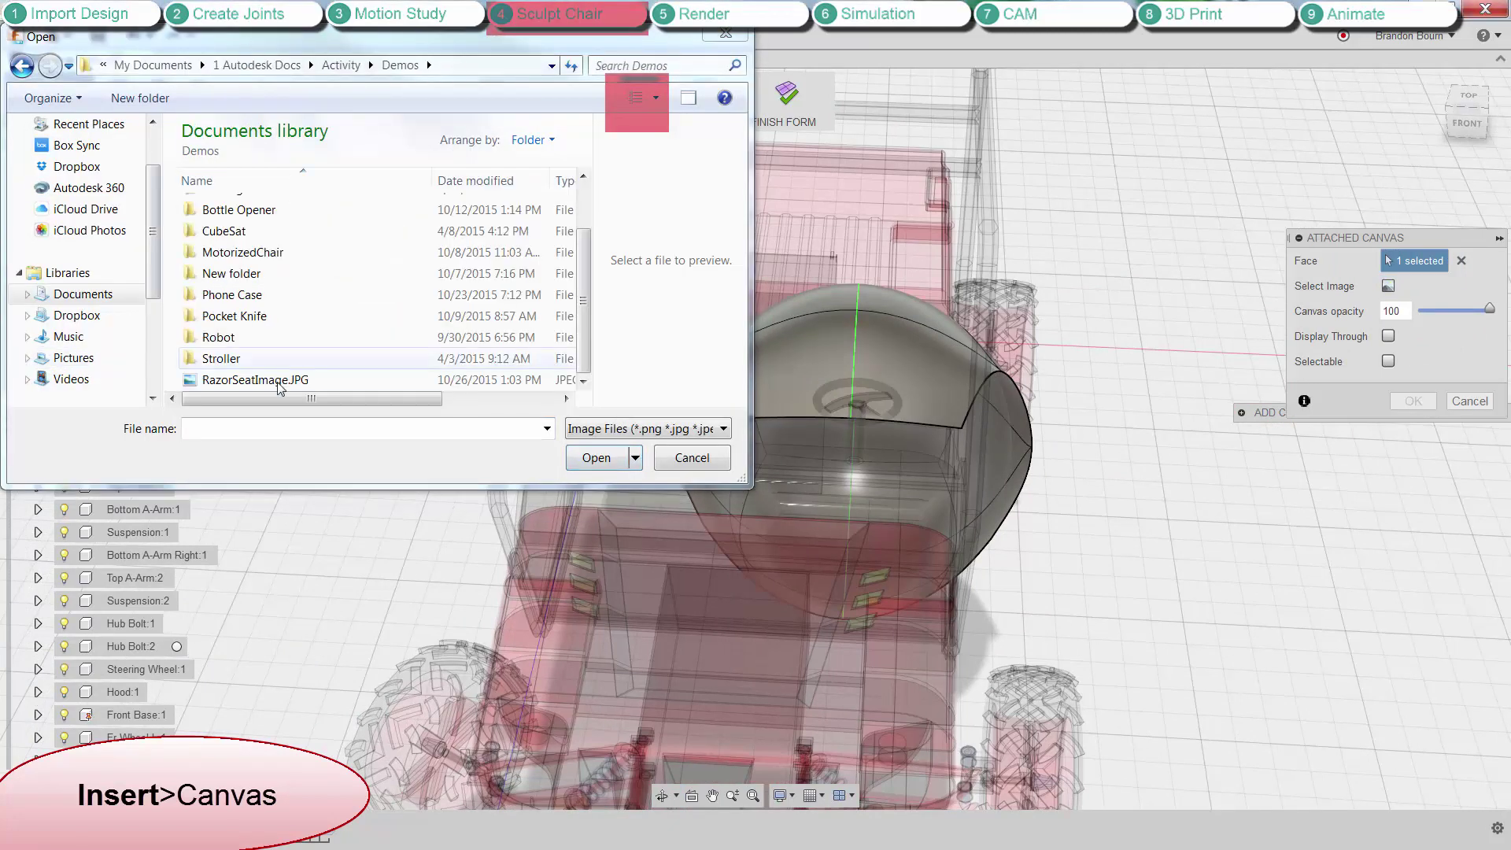
double_click(260, 379)
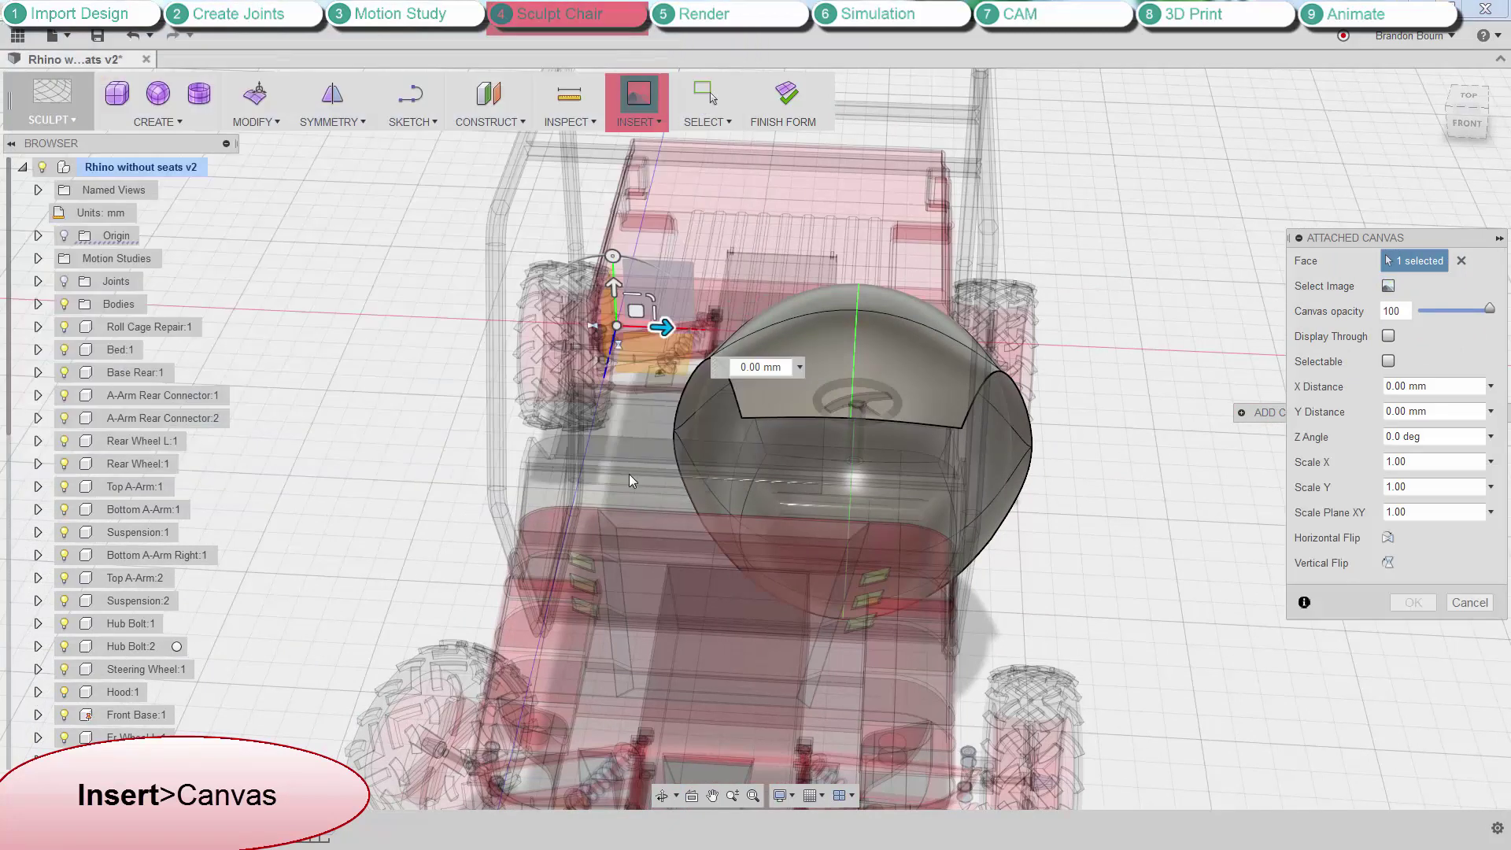
Turn on Display Through for the seat canvas, then scale and position it over the form in the front view.
left_click(1467, 124)
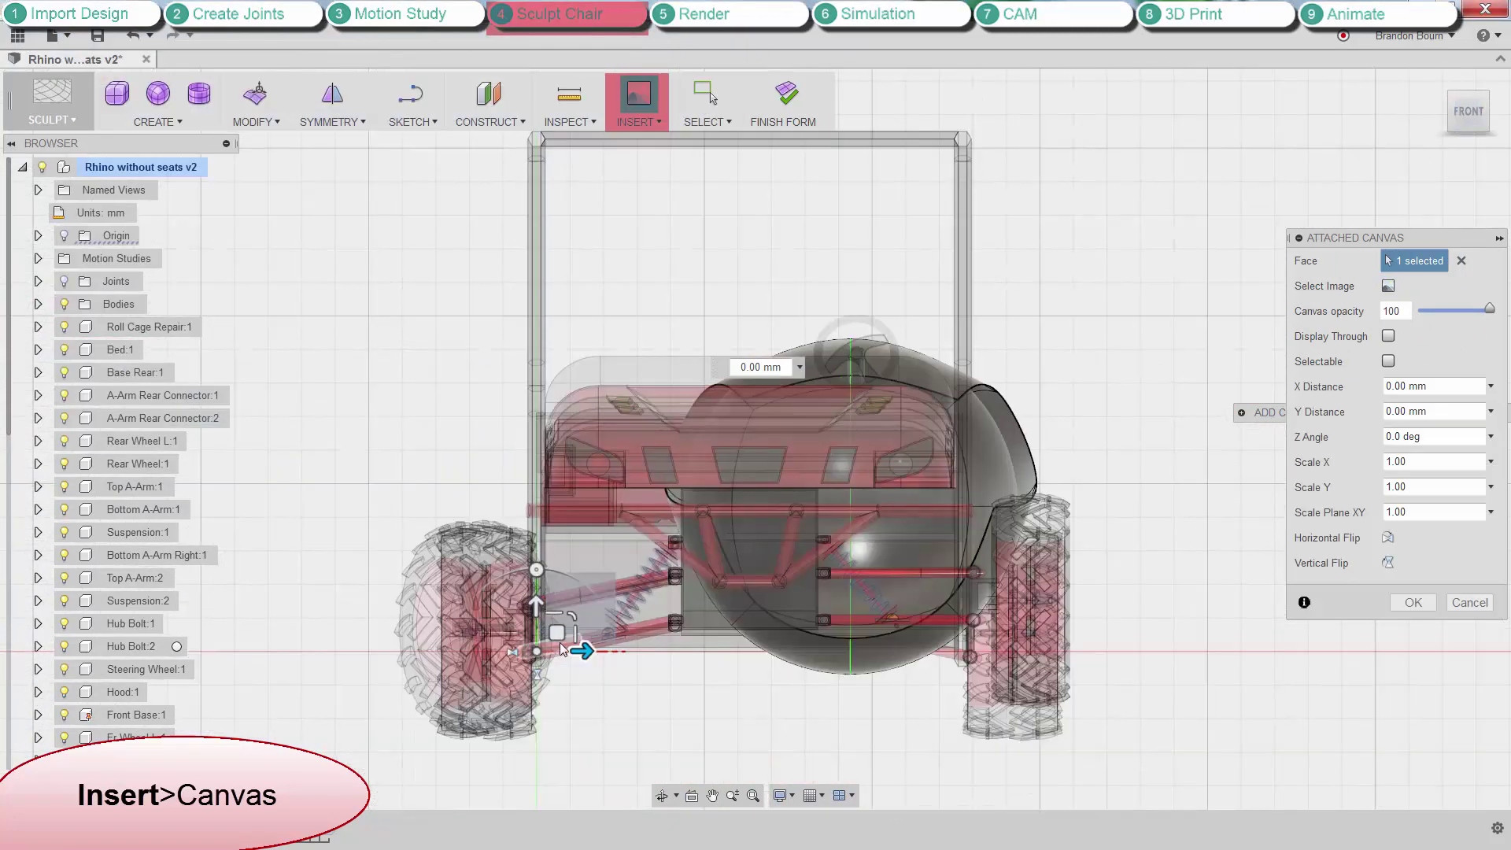
left_click_drag(808, 477, 1048, 381)
left_click(1389, 336)
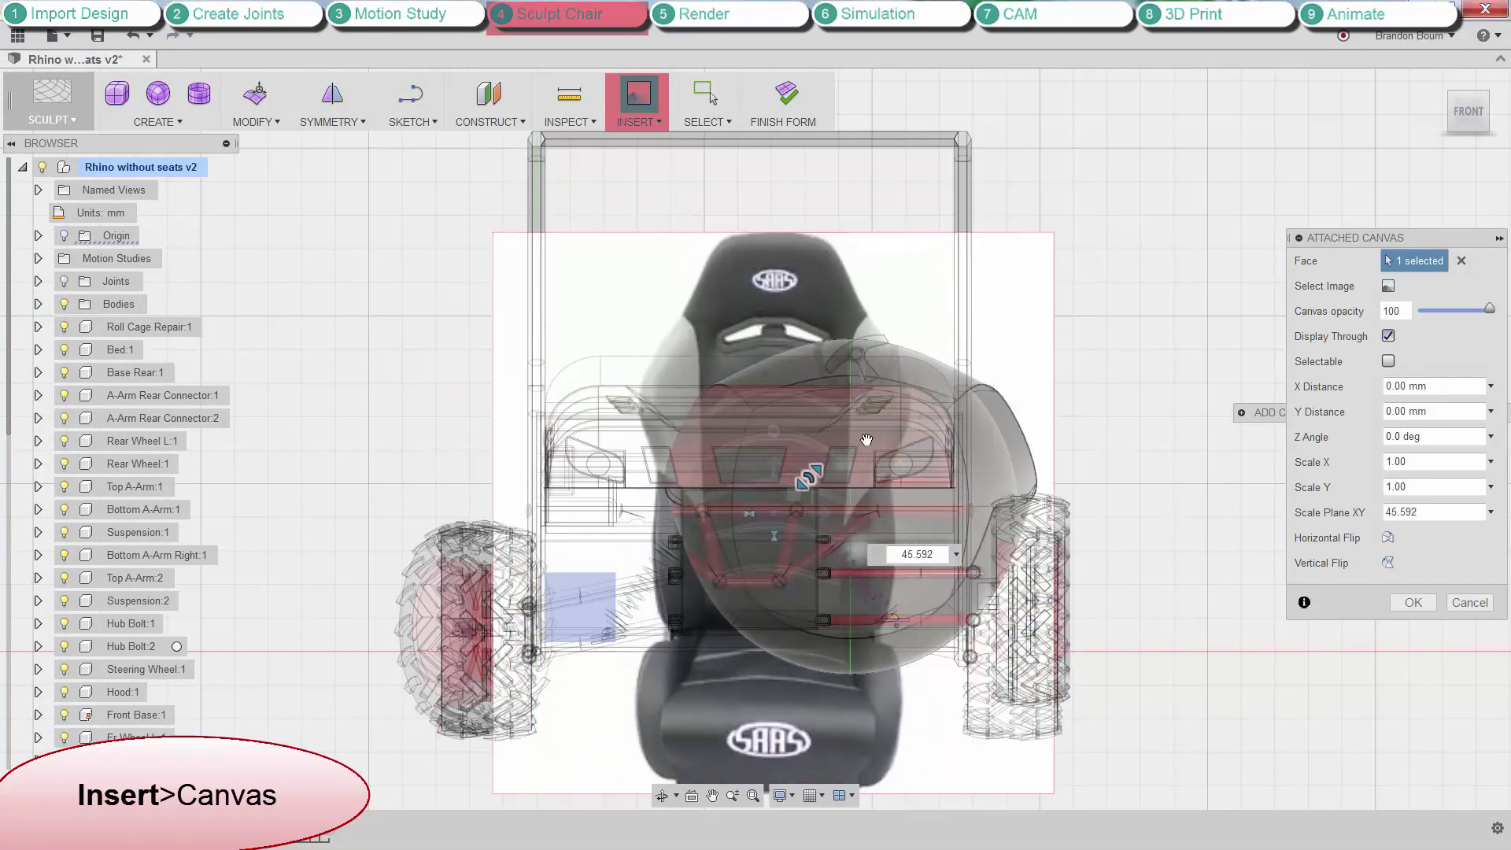
left_click_drag(811, 483, 890, 358)
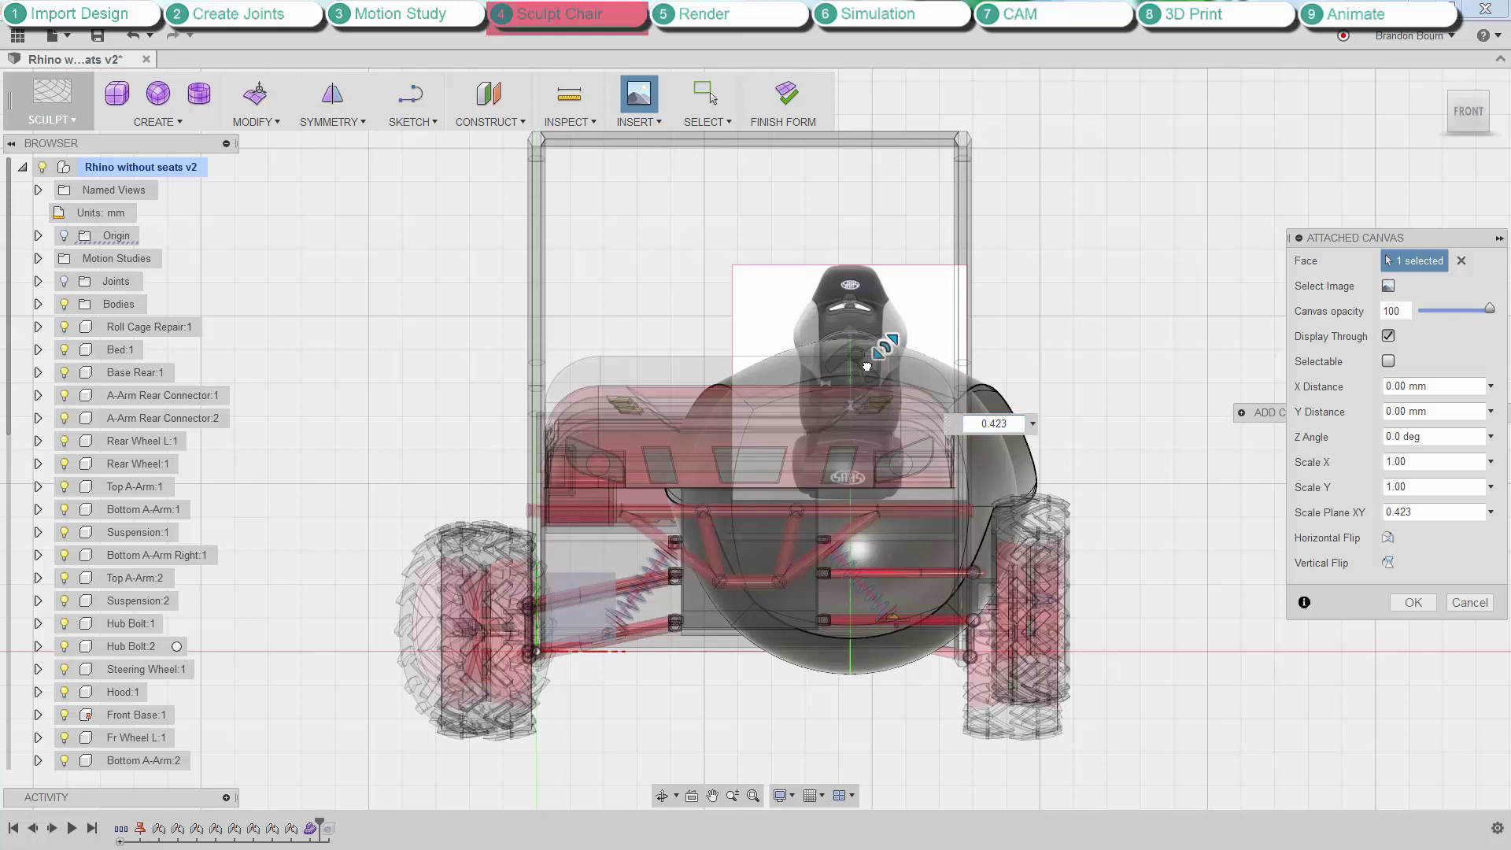
left_click_drag(867, 366, 880, 354)
left_click(1412, 602)
Move the form body up about 500 mm and fine-tune its height to line up with the seat canvas.
middle_click_drag(1216, 529, 851, 473, "shift")
right_click(1299, 521)
left_click(1262, 540)
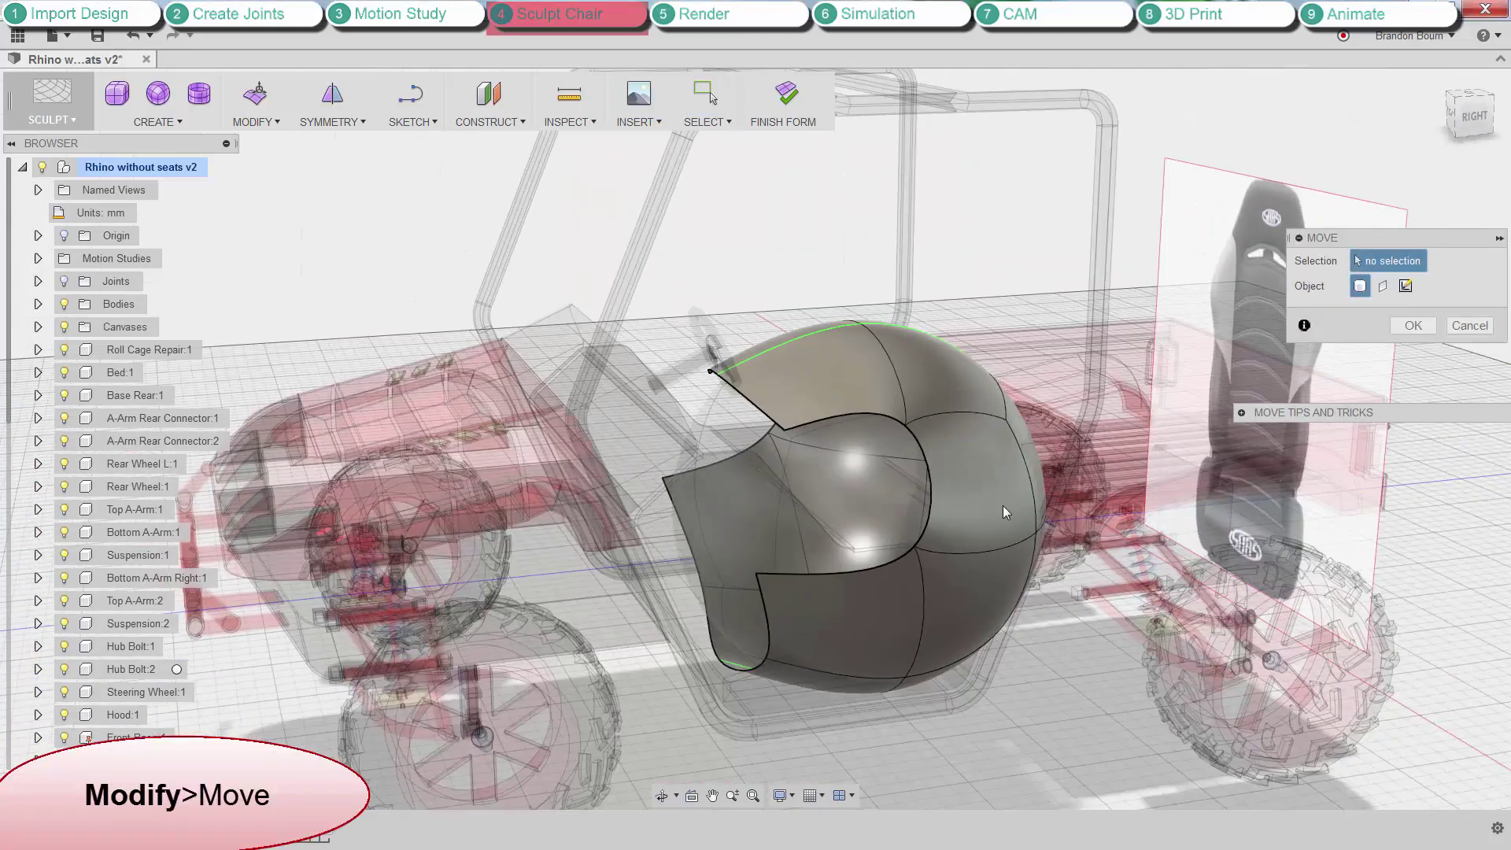
left_click(852, 472)
left_click_drag(851, 472, 855, 342)
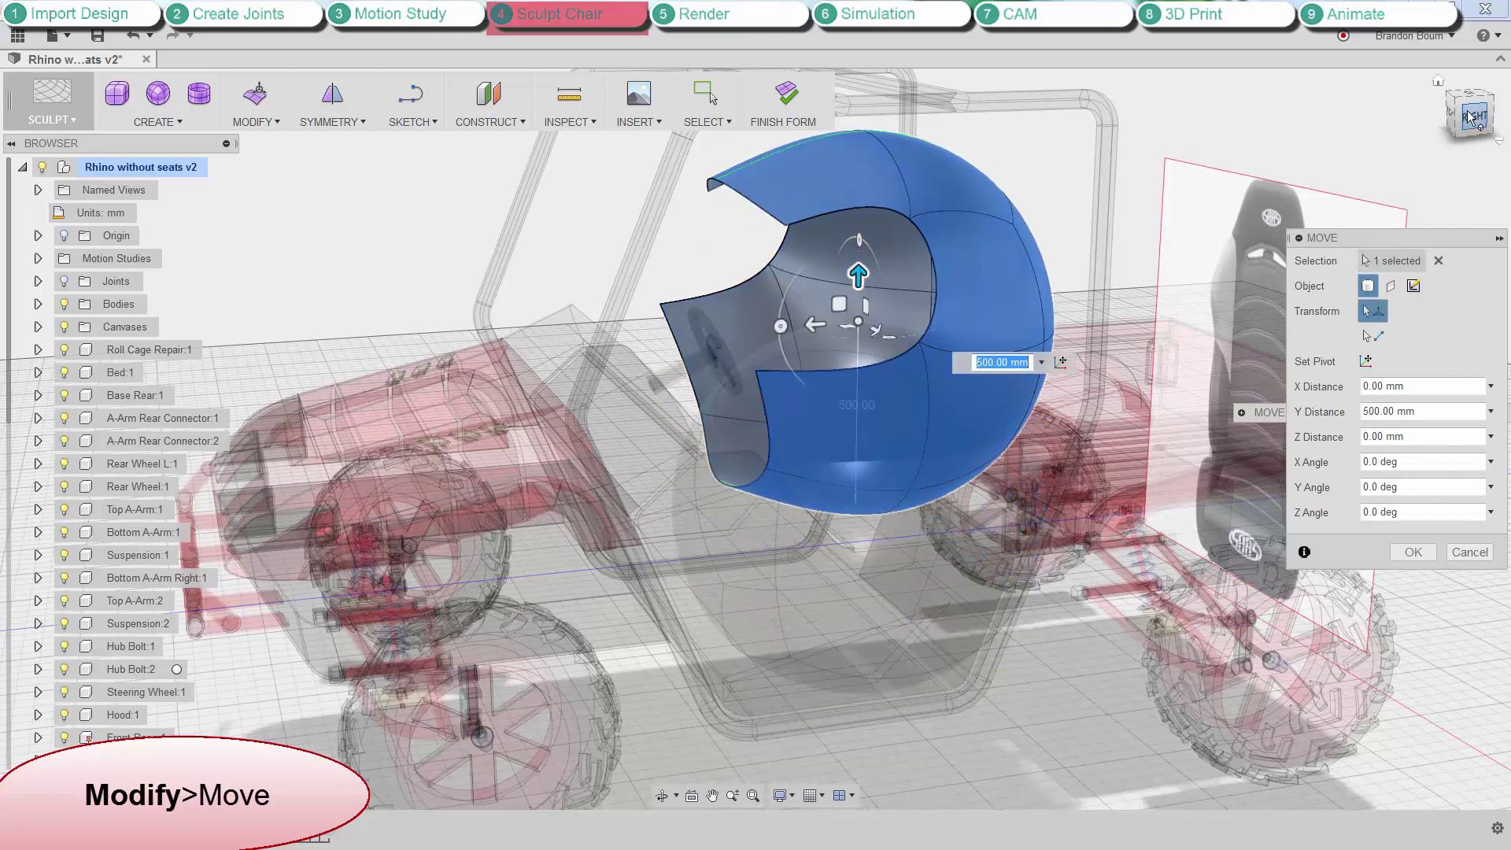
left_click(1452, 114)
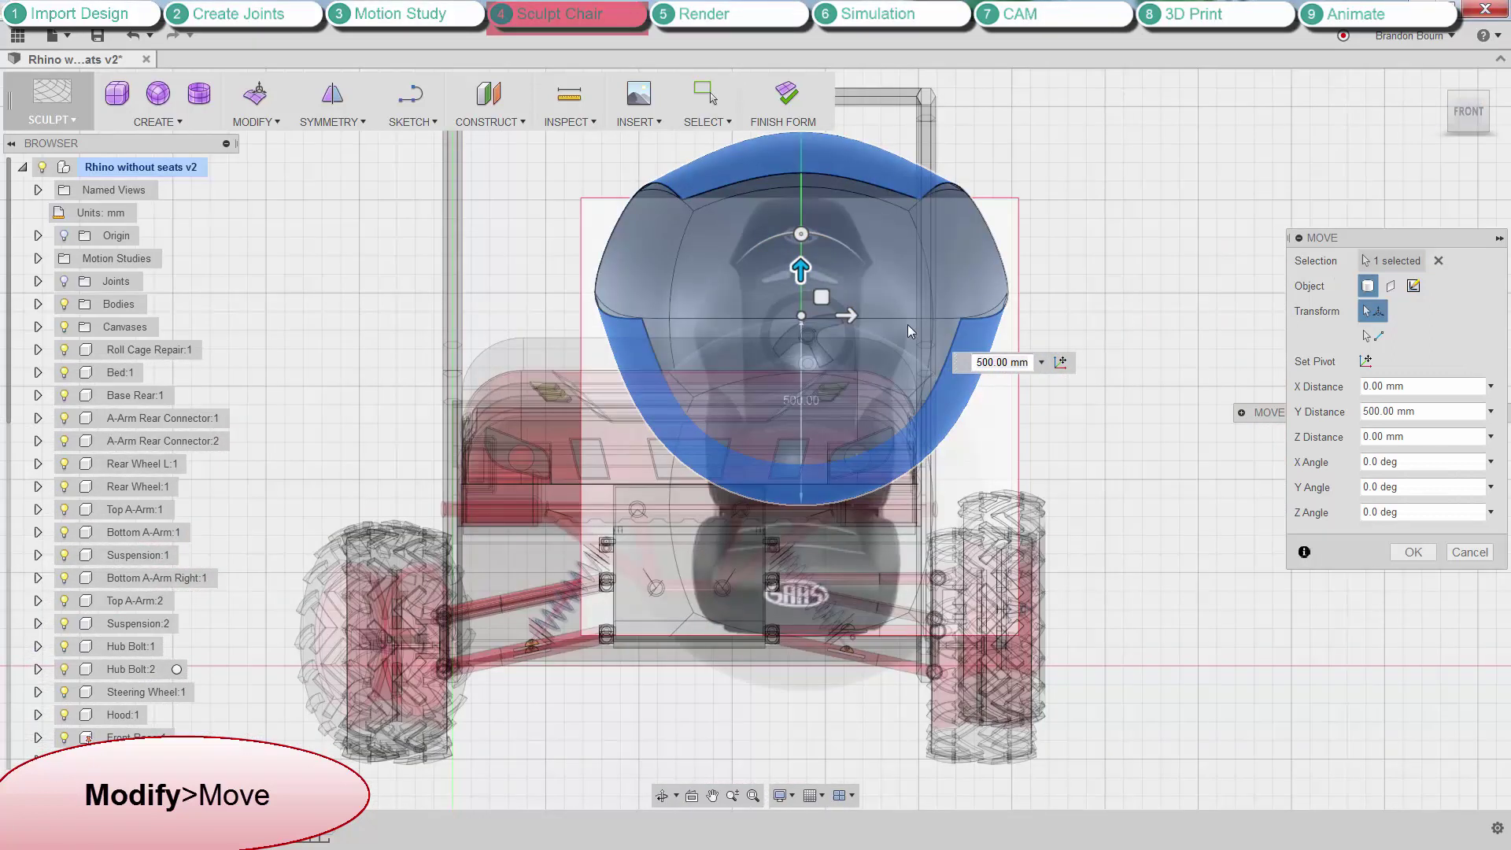
left_click_drag(802, 270, 802, 287)
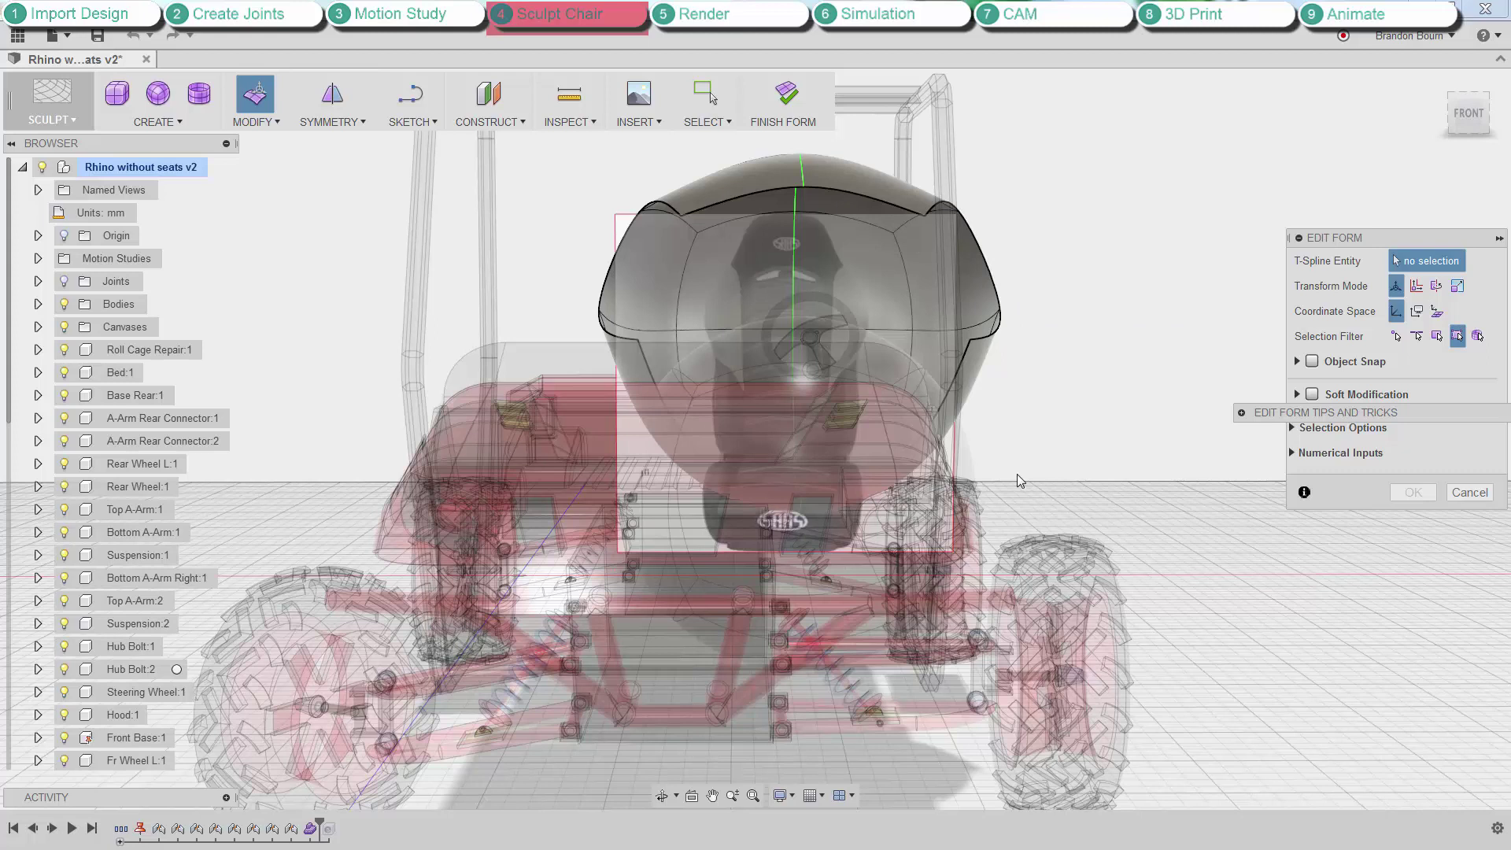
Narrow the form by bringing its side faces and edges inward, and move the upper inner vertex by -217.096 mm and -60.80 mm.
left_click_drag(1011, 455, 938, 215)
left_click_drag(983, 343, 840, 346)
scroll(866, 270, "up", 3)
middle_click_drag(813, 233, 823, 233, "shift")
scroll(866, 199, "up", 1)
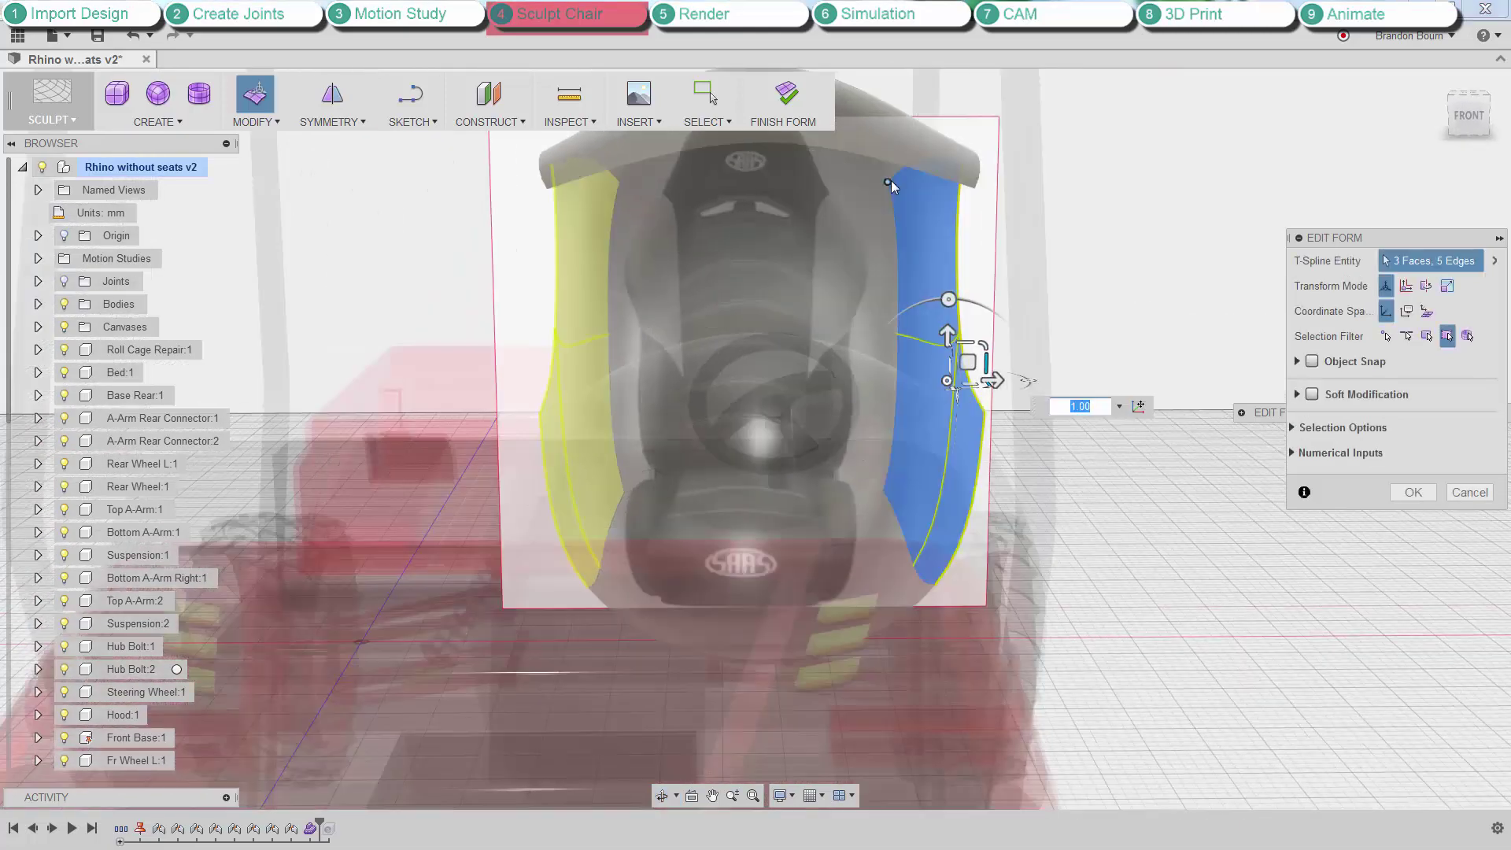
left_click(890, 182)
left_click_drag(911, 165, 791, 201)
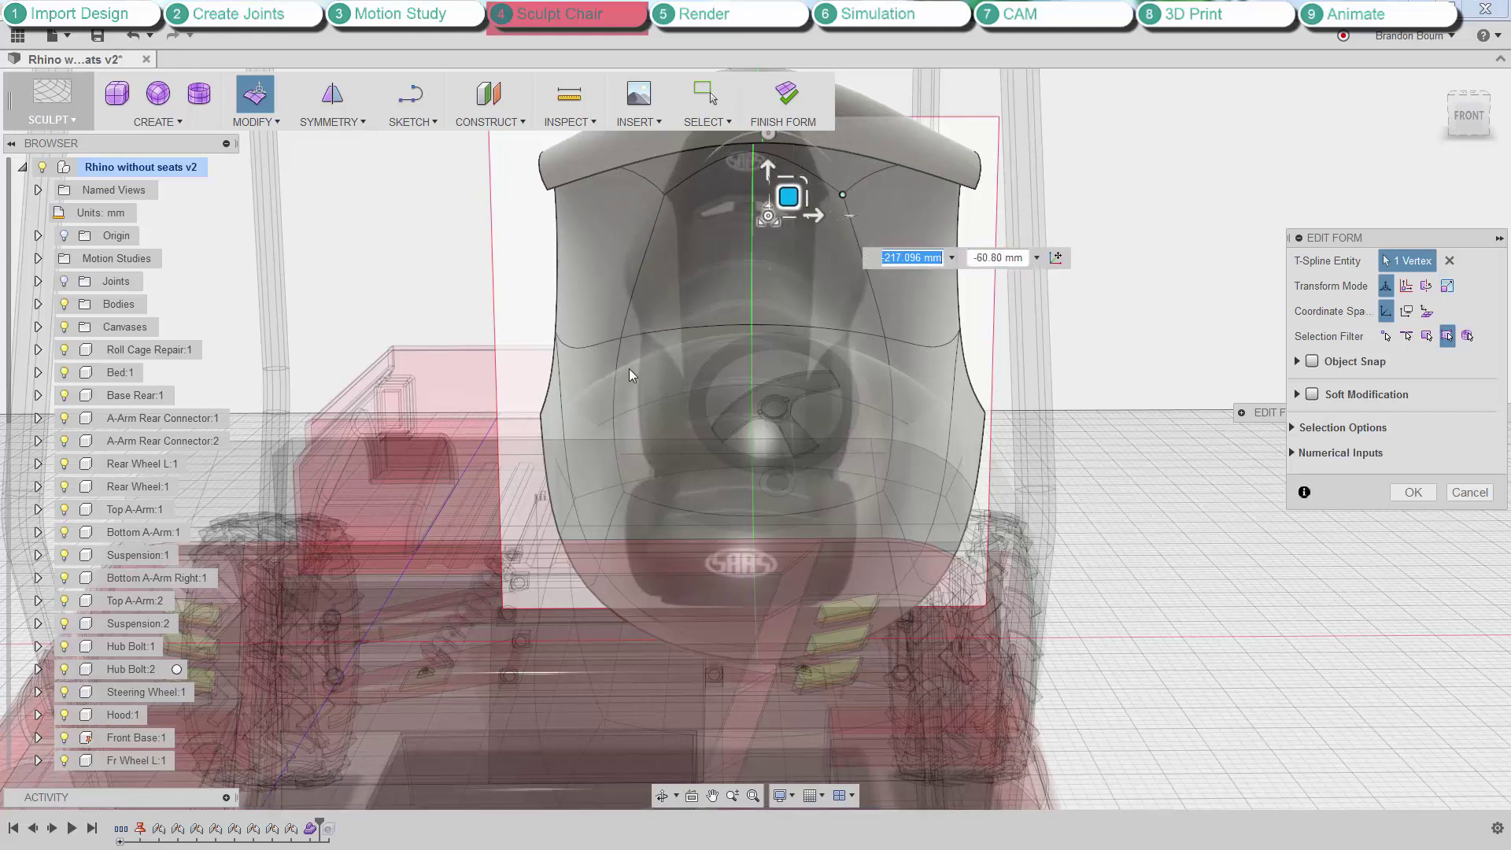
Insert Simple edges on both sides of the form's horizontal middle edge loop at an insert location of 0.517.
left_click(255, 121)
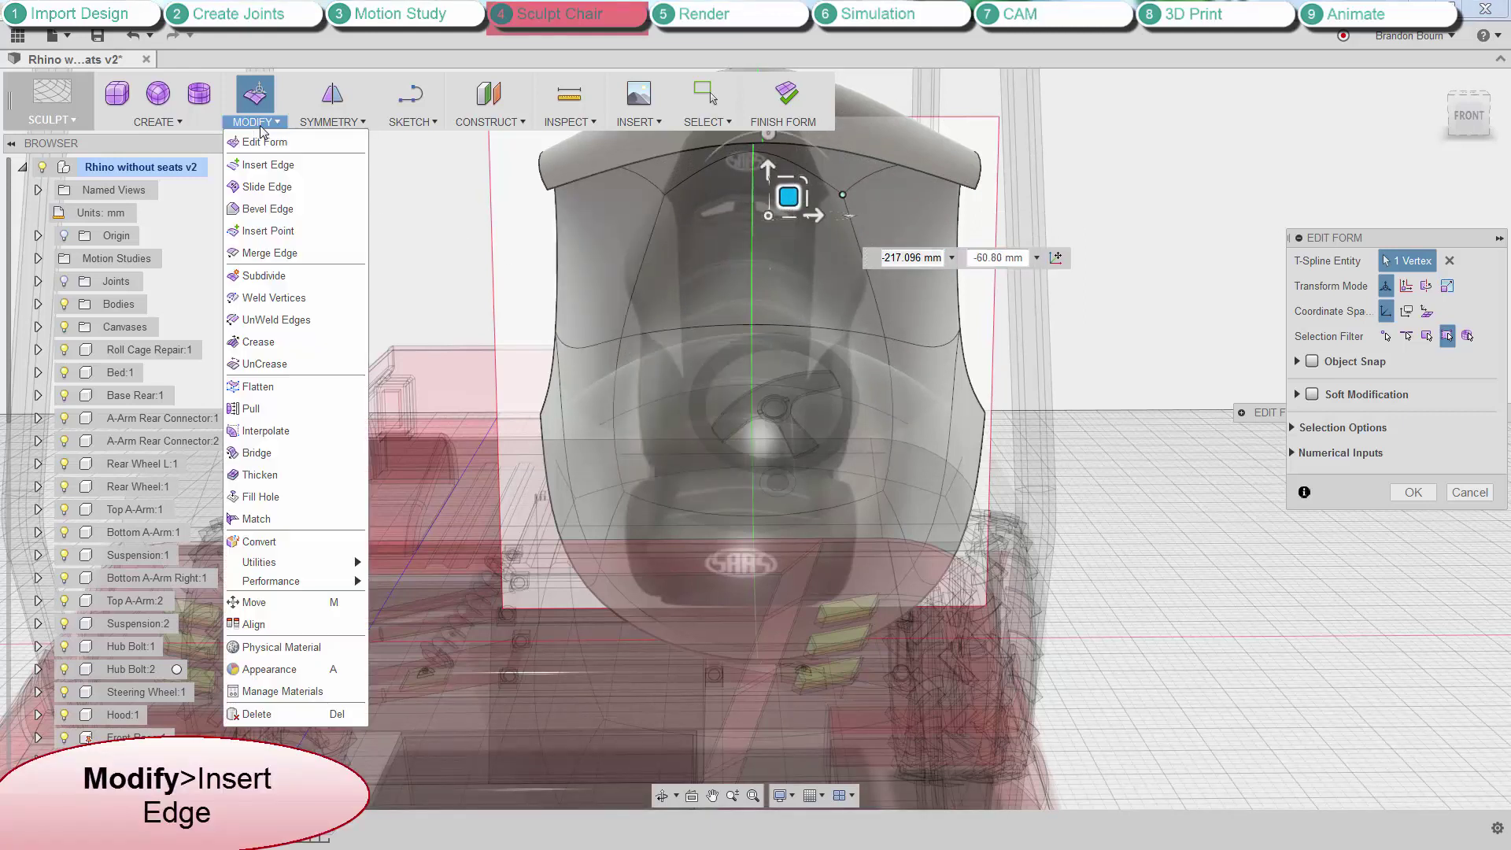
left_click(254, 158)
left_click(593, 348)
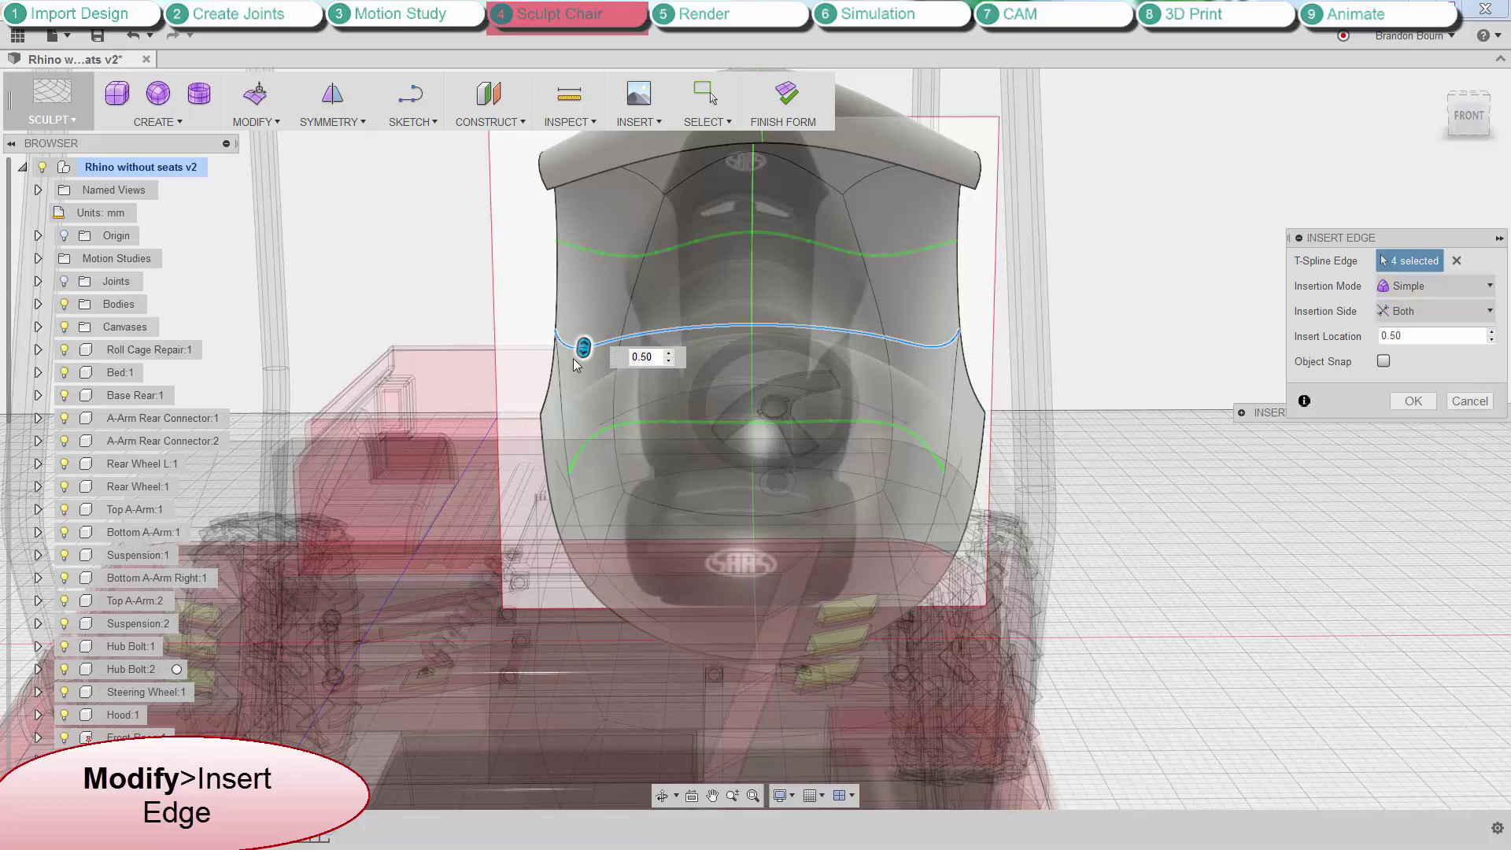
left_click_drag(581, 347, 587, 340)
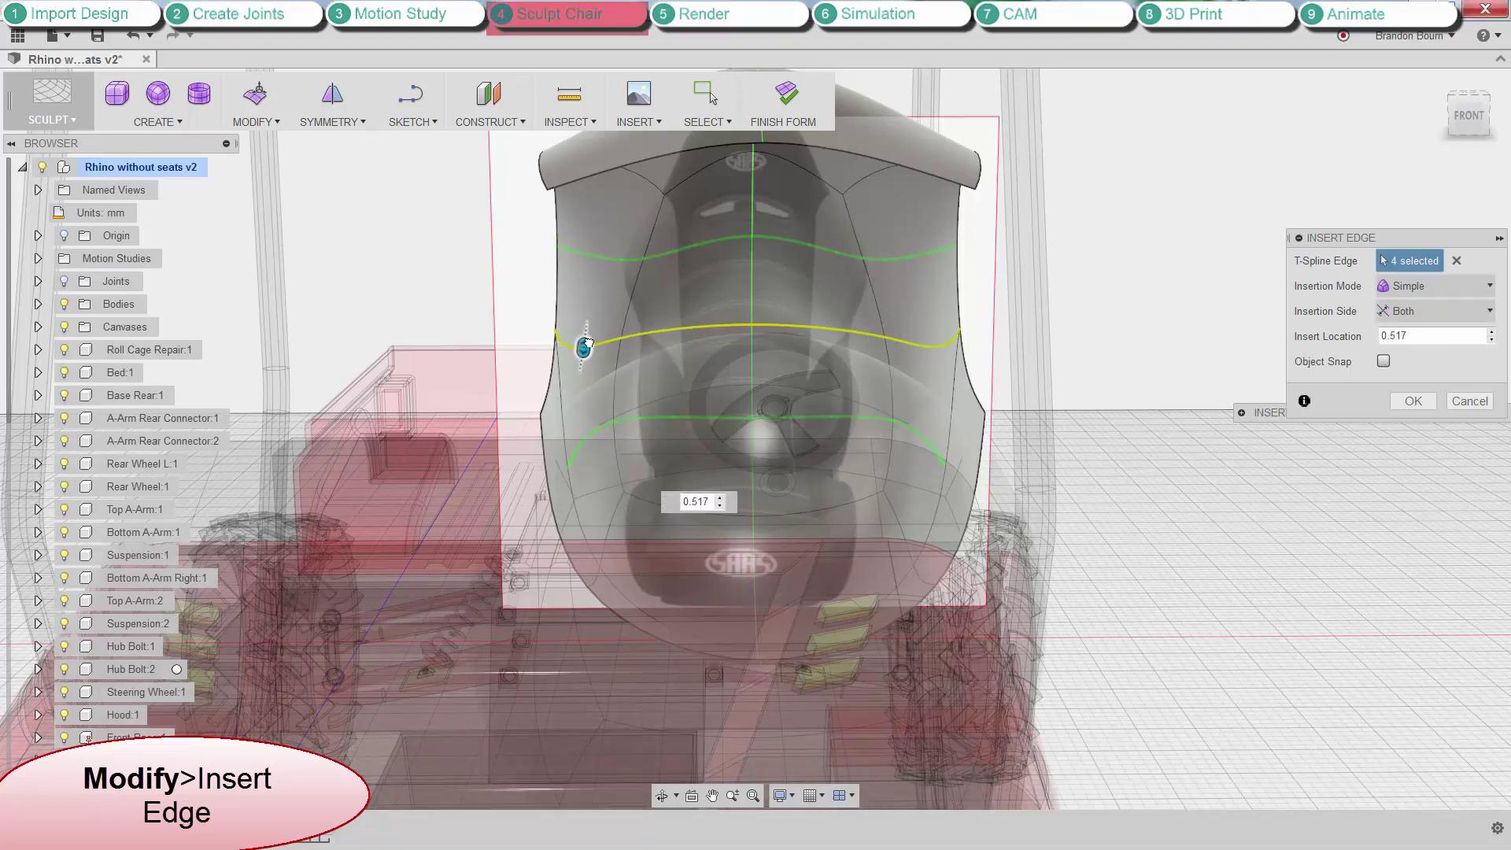
left_click(1414, 400)
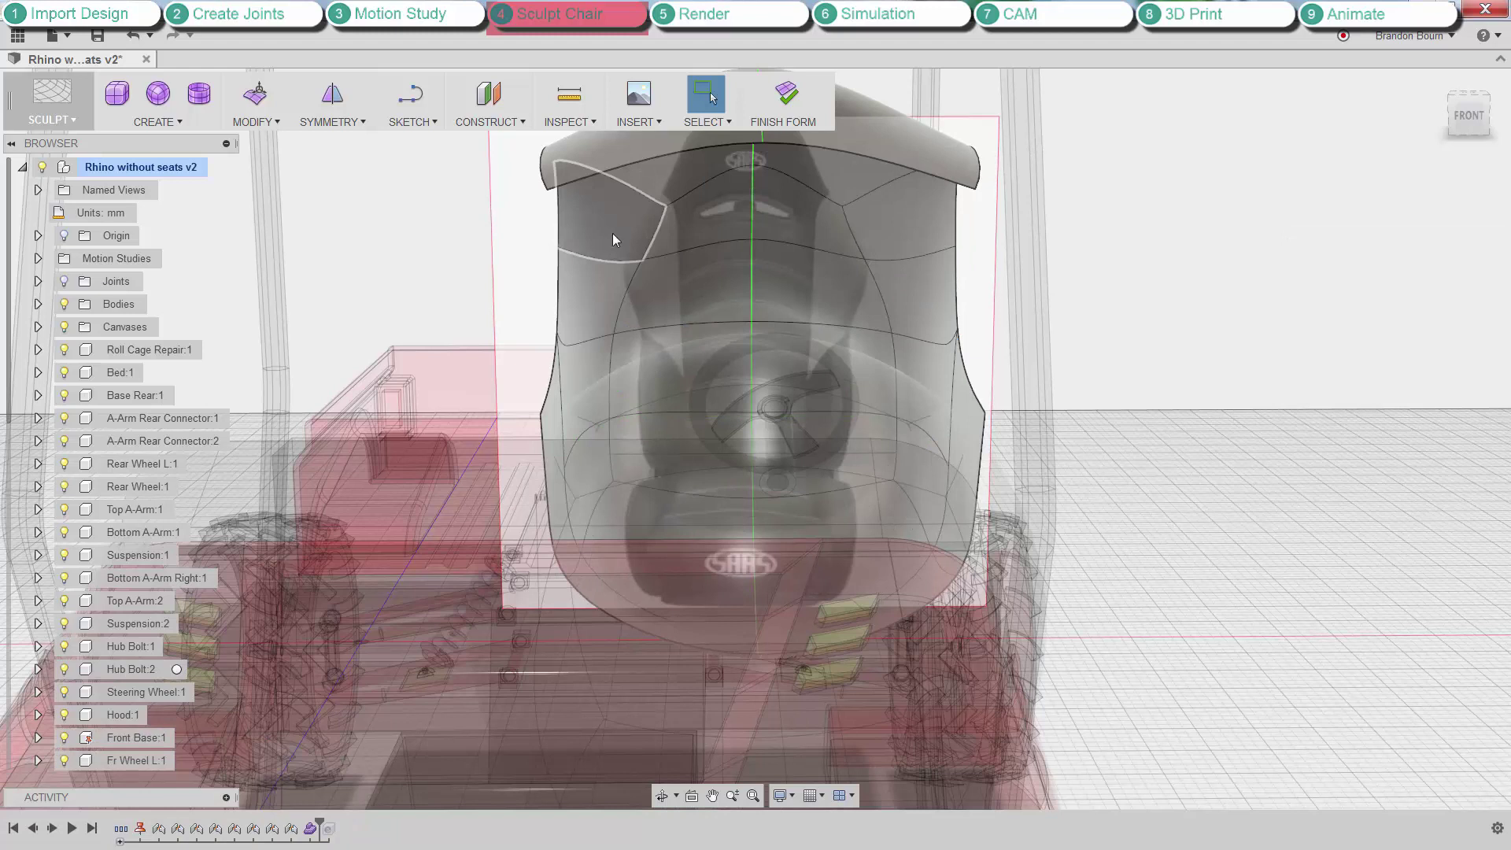
Edit the form and move the upper inner vertex by -0.616 mm and 84.858 mm to follow the seat image.
scroll(612, 233, "down", 5)
left_click(634, 176)
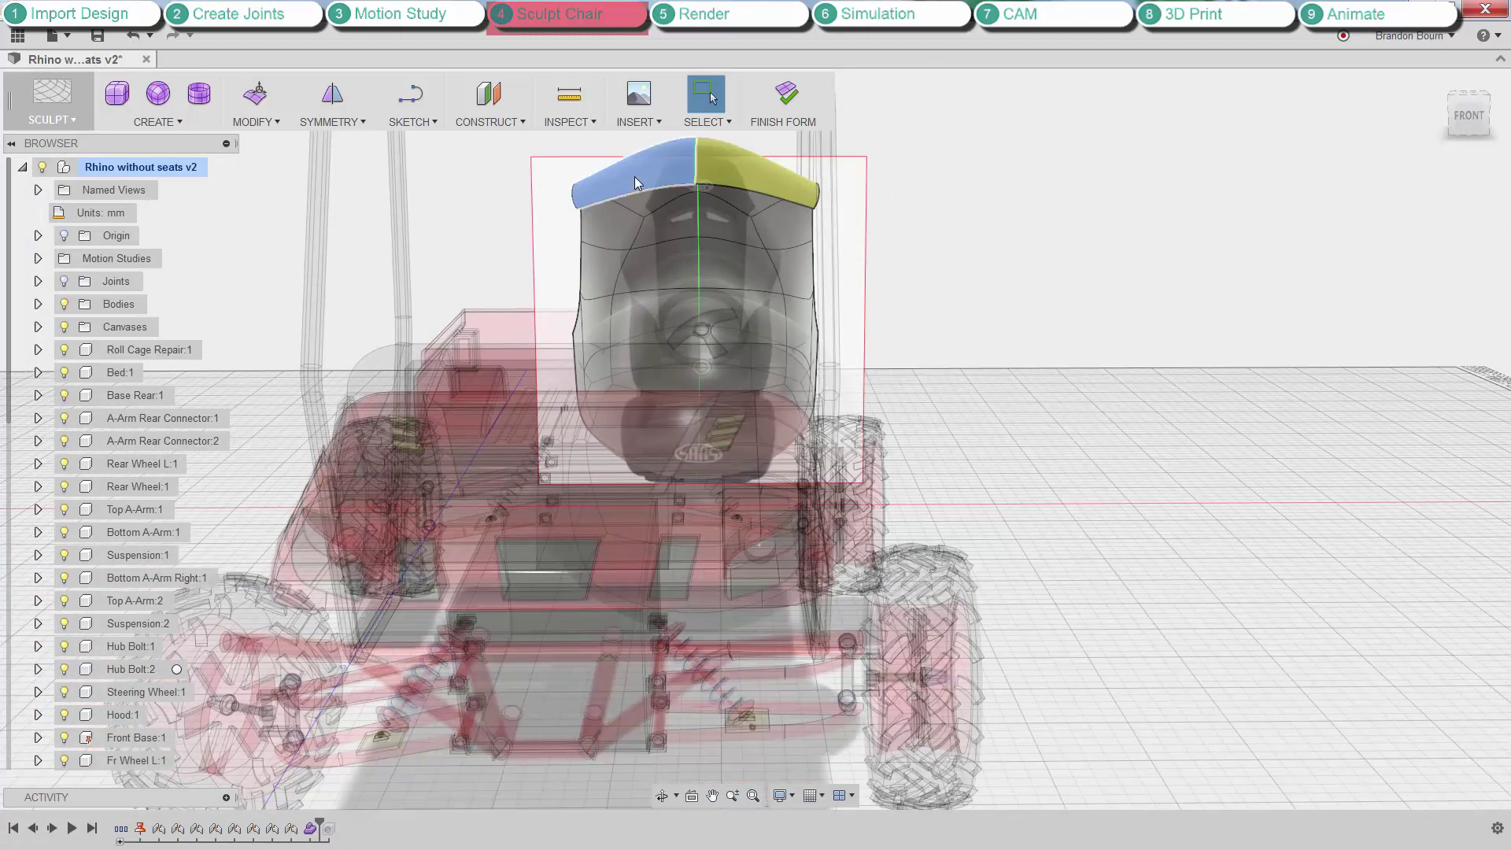
scroll(631, 308, "up", 2)
right_click(719, 272)
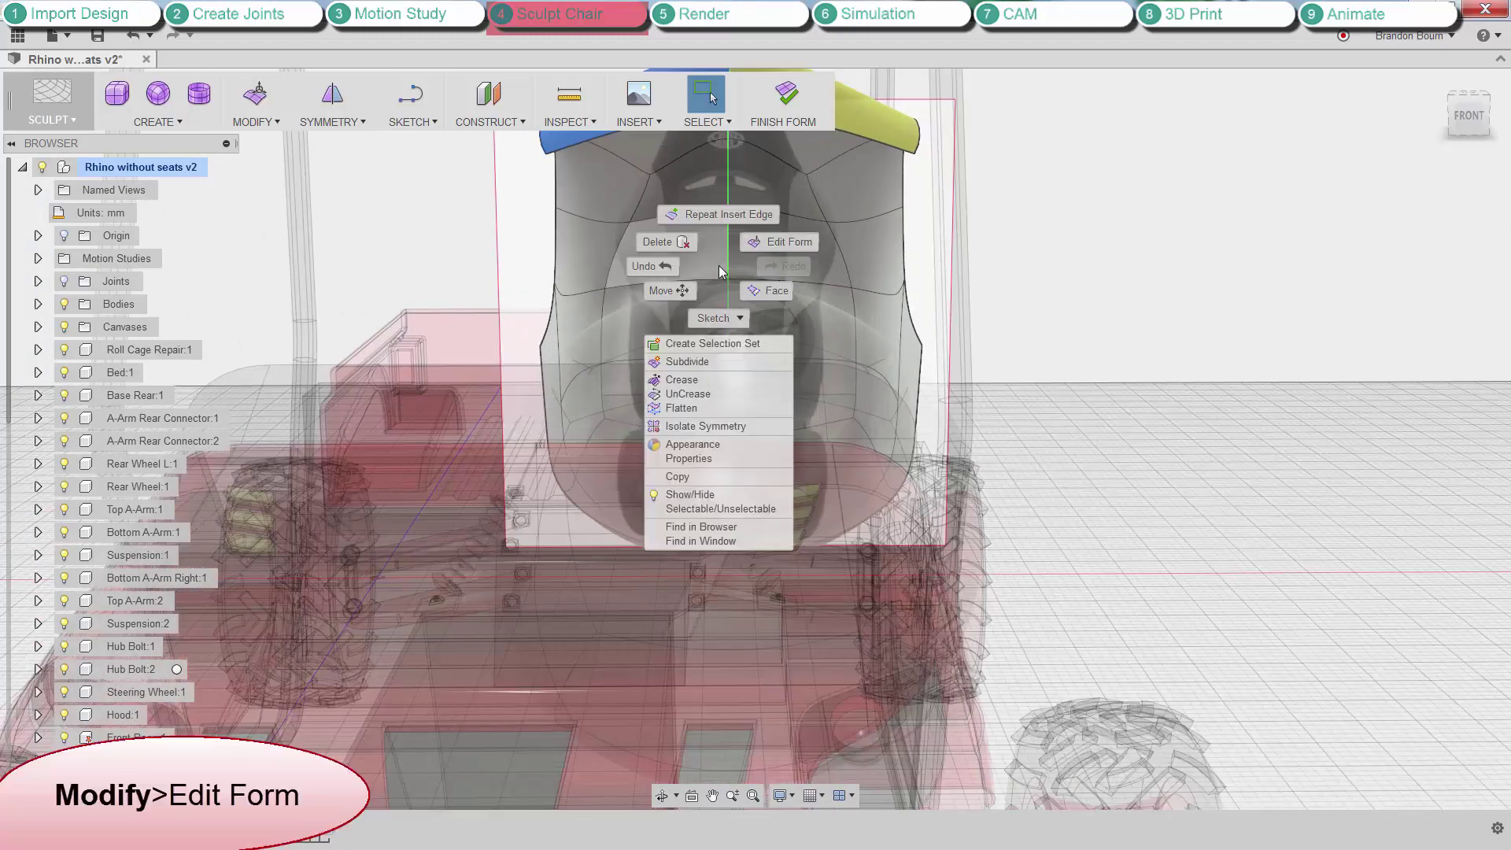
left_click(767, 243)
scroll(674, 267, "up", 2)
left_click(629, 222)
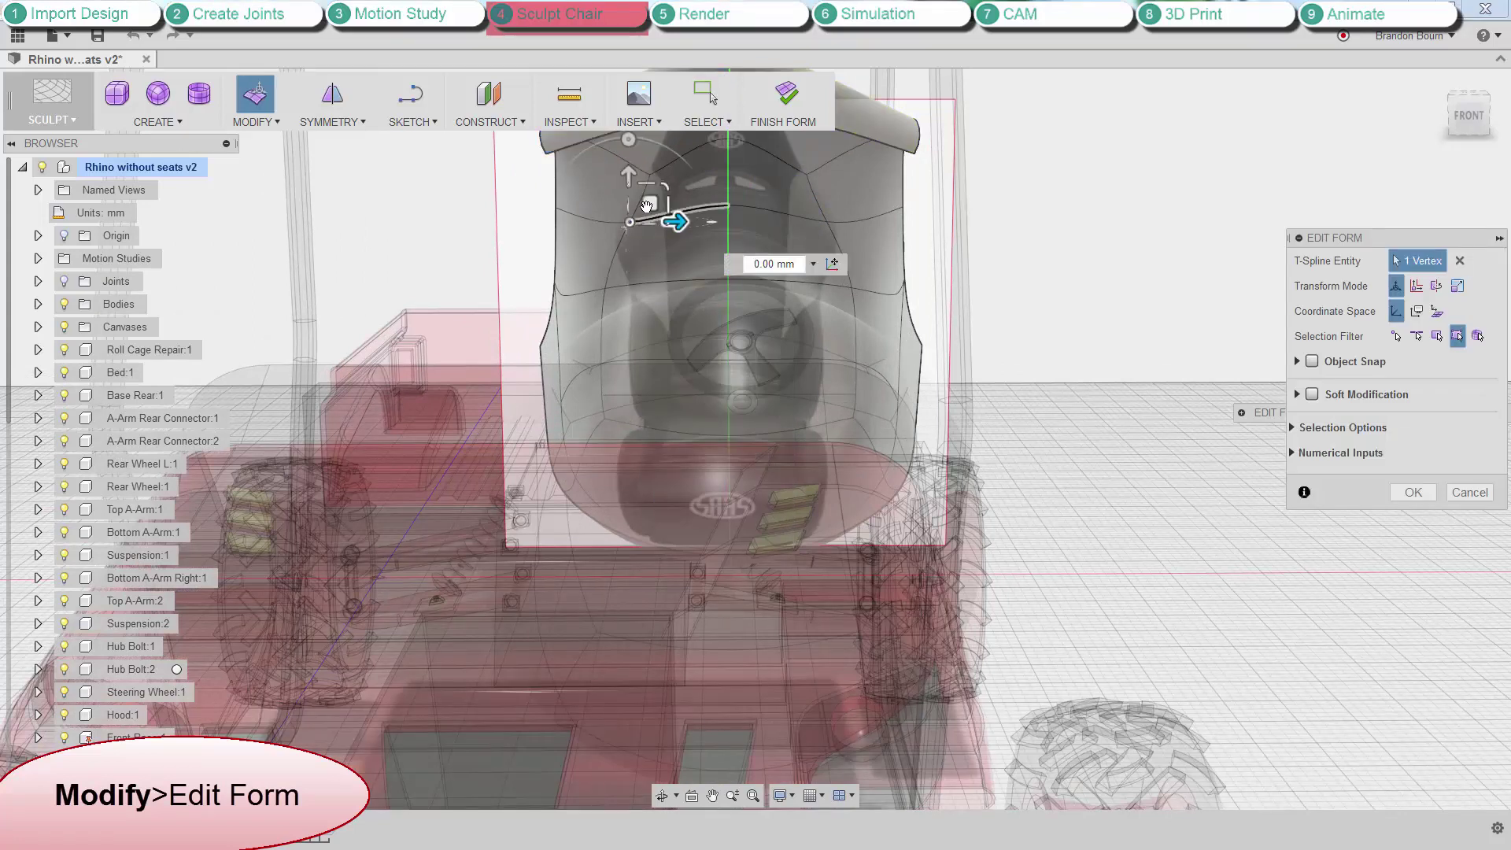
left_click_drag(630, 221, 642, 151)
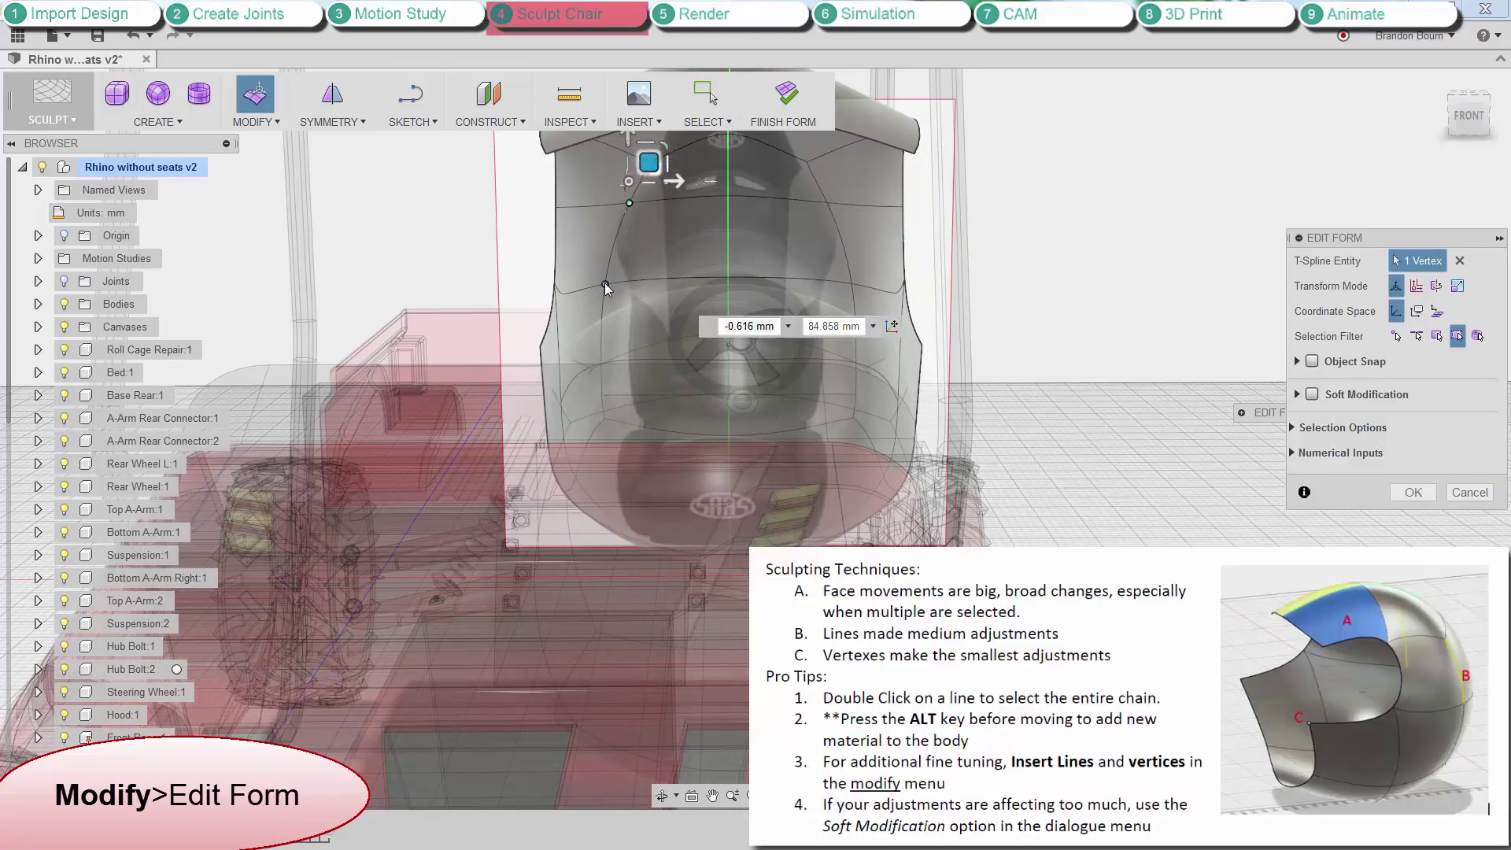
Move the next vertex down the backrest by 55.88 mm and 194.233 mm toward the seat image's outline.
left_click(623, 266)
left_click(645, 272)
left_click_drag(651, 272, 644, 178)
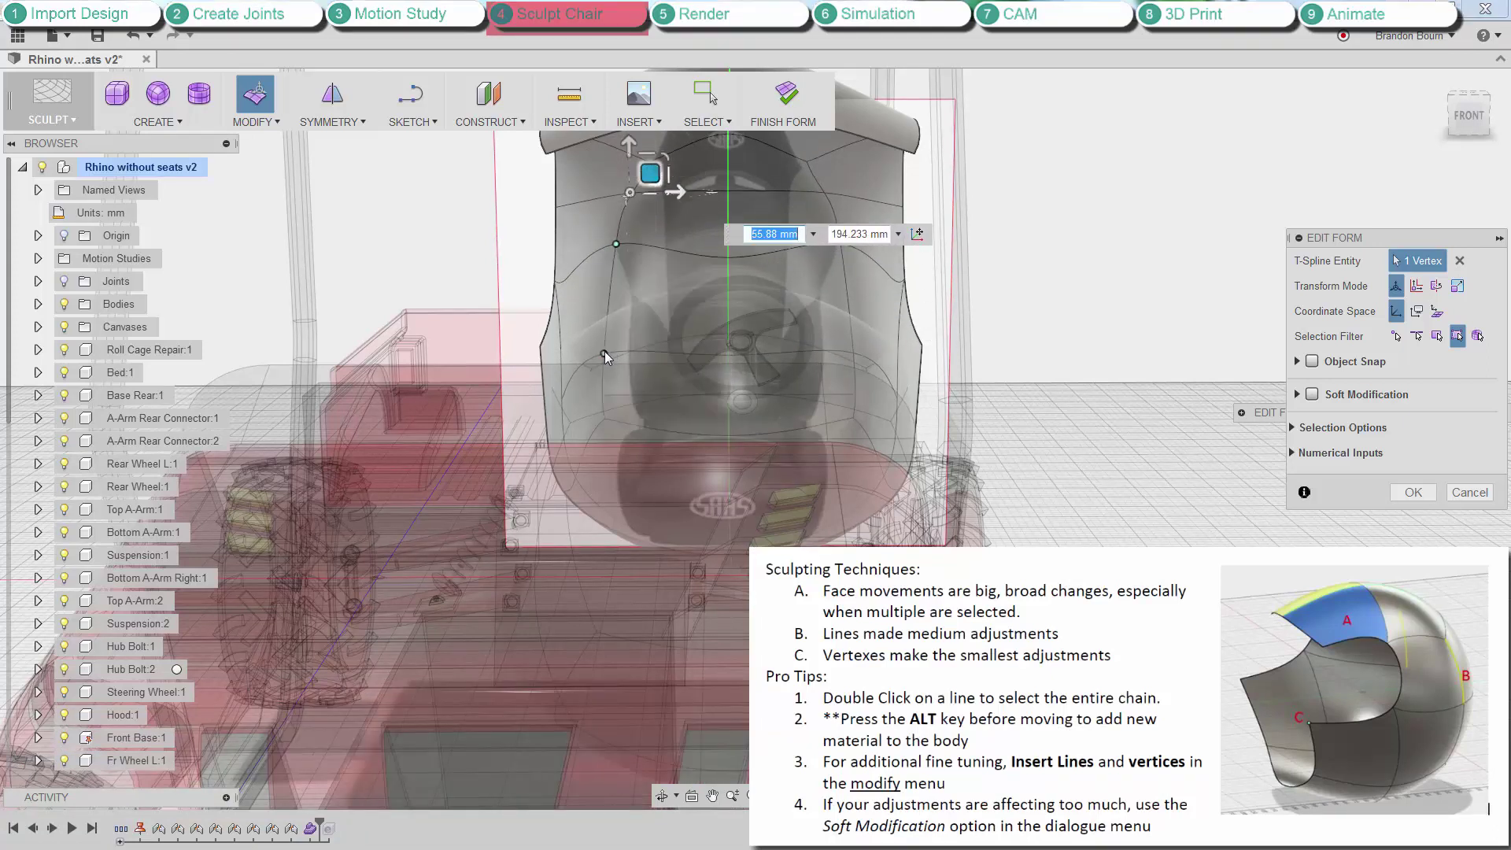
Move the vertex on the lower inserted edge by 58.969 mm and -103.821 mm to shape the seat's waist.
left_click(607, 352)
left_click_drag(618, 330, 670, 415)
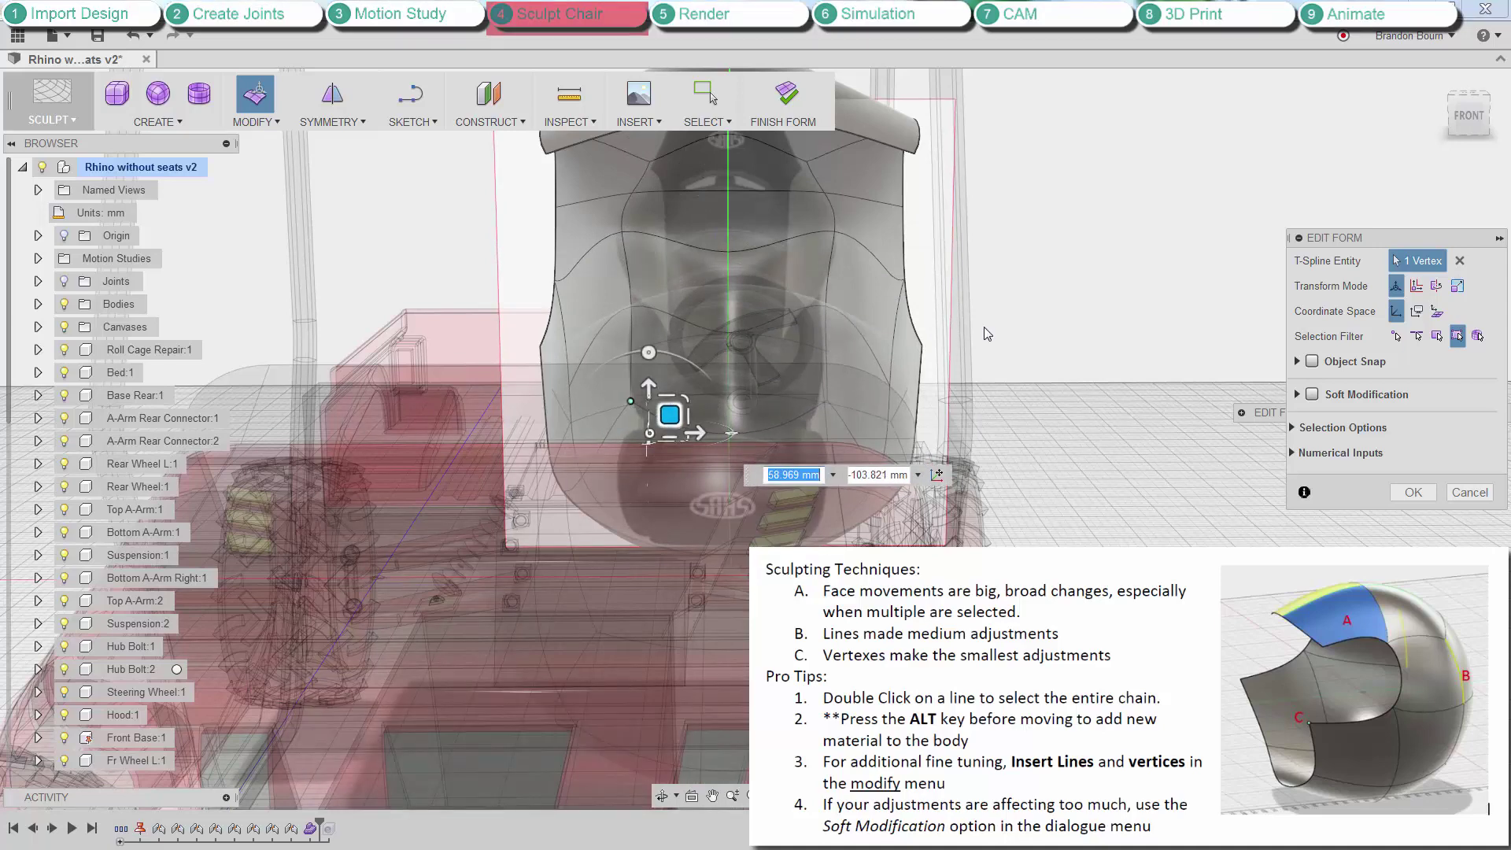
middle_click_drag(984, 328, 894, 409, "shift")
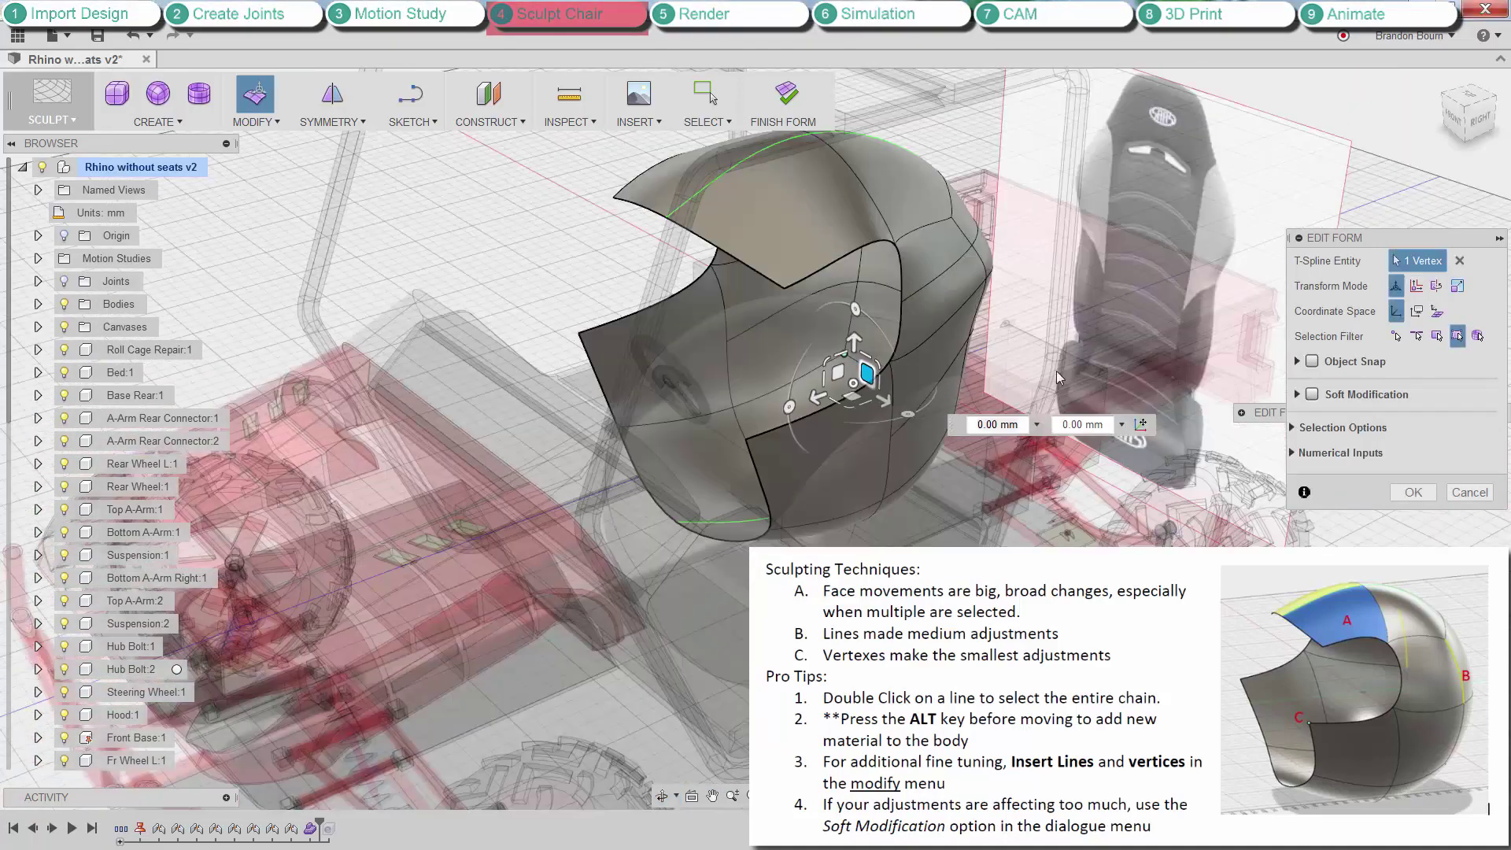
middle_click_drag(488, 430, 560, 470, "shift")
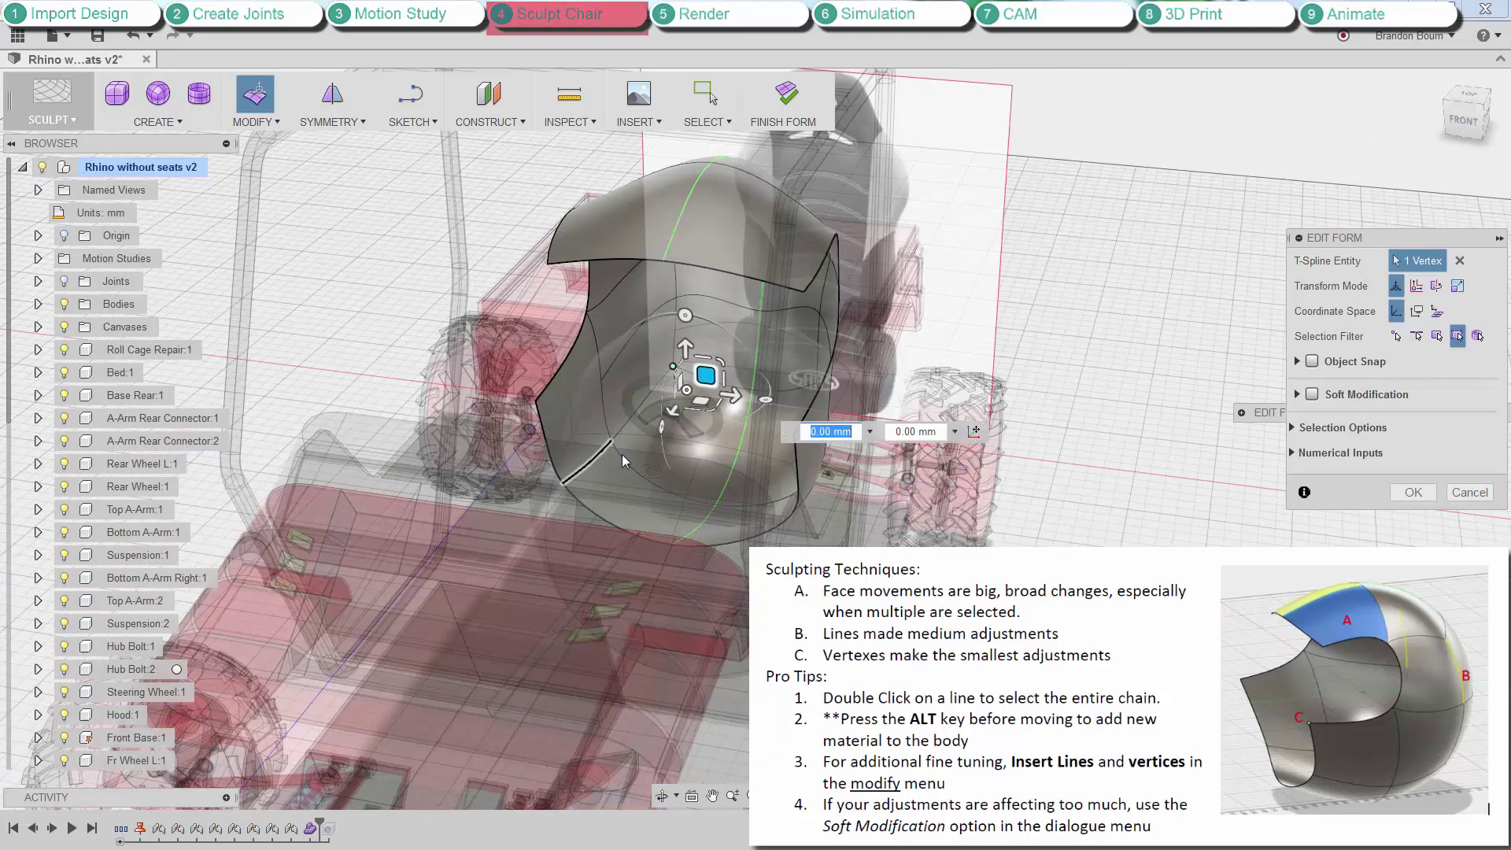
Move the four front edges of the seat's base by -80.138 mm and -240.041 mm toward the backrest.
left_click(679, 495)
middle_click_drag(843, 468, 886, 543, "shift")
left_click_drag(887, 544, 695, 565)
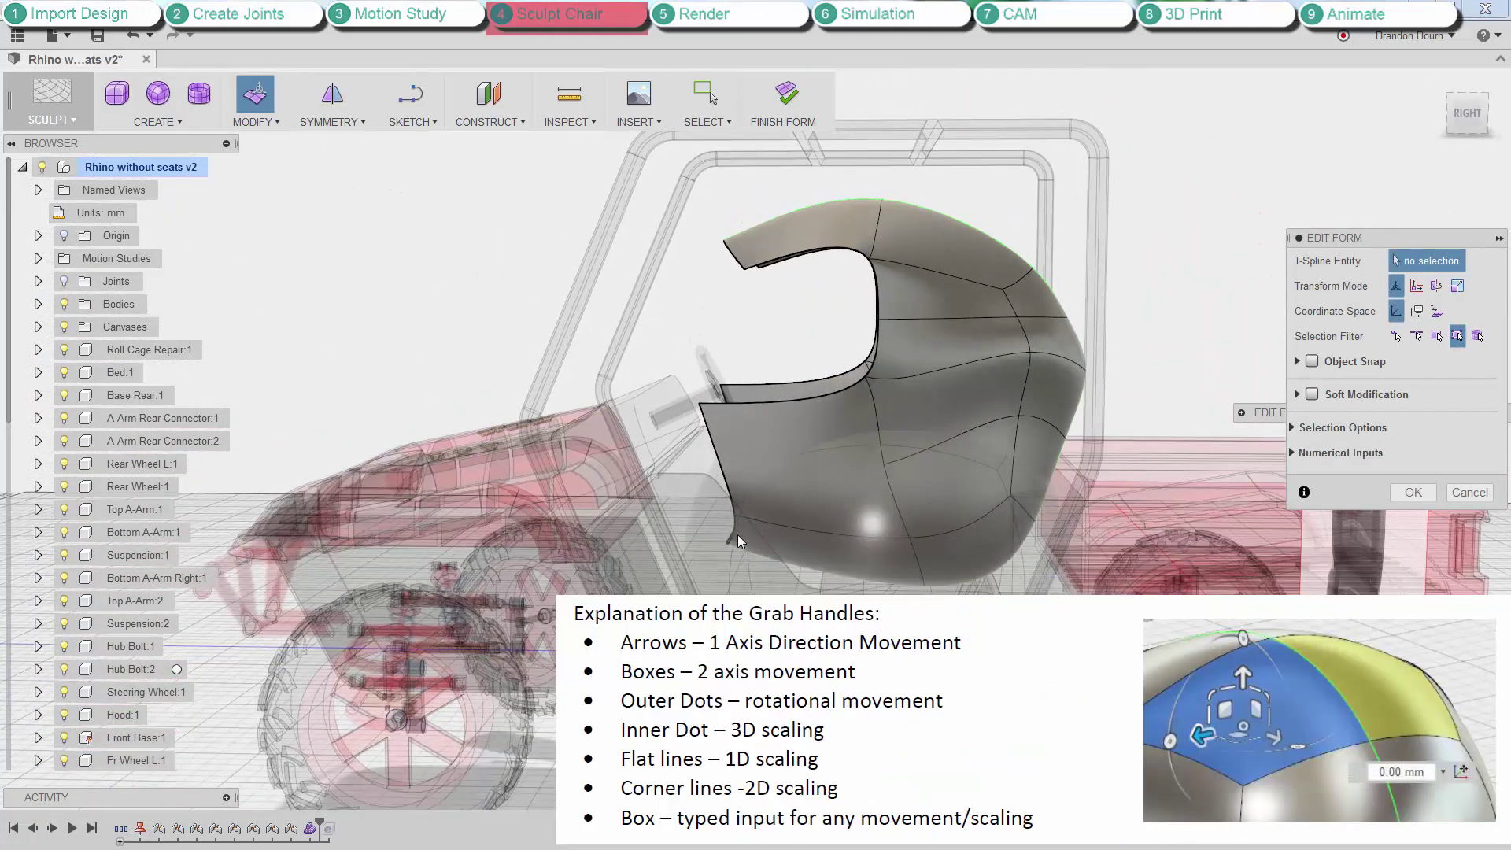
left_click_drag(706, 446, 804, 479)
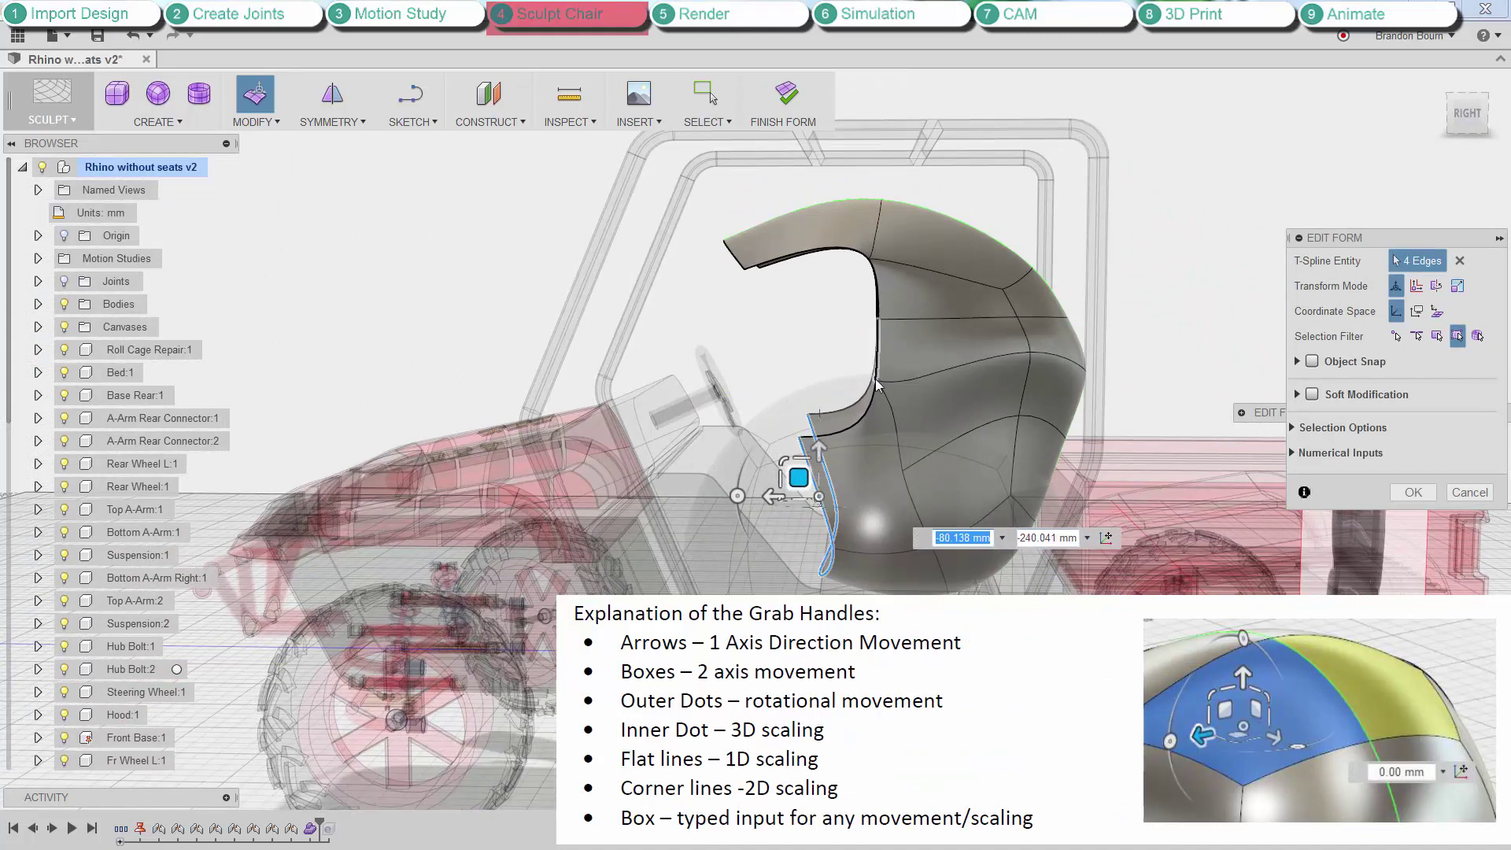
Move the seat's side faces and edges by -58.877 mm and -41.673 mm, and pull the top overhang back toward the backrest.
left_click(875, 381)
left_click_drag(855, 364, 840, 270)
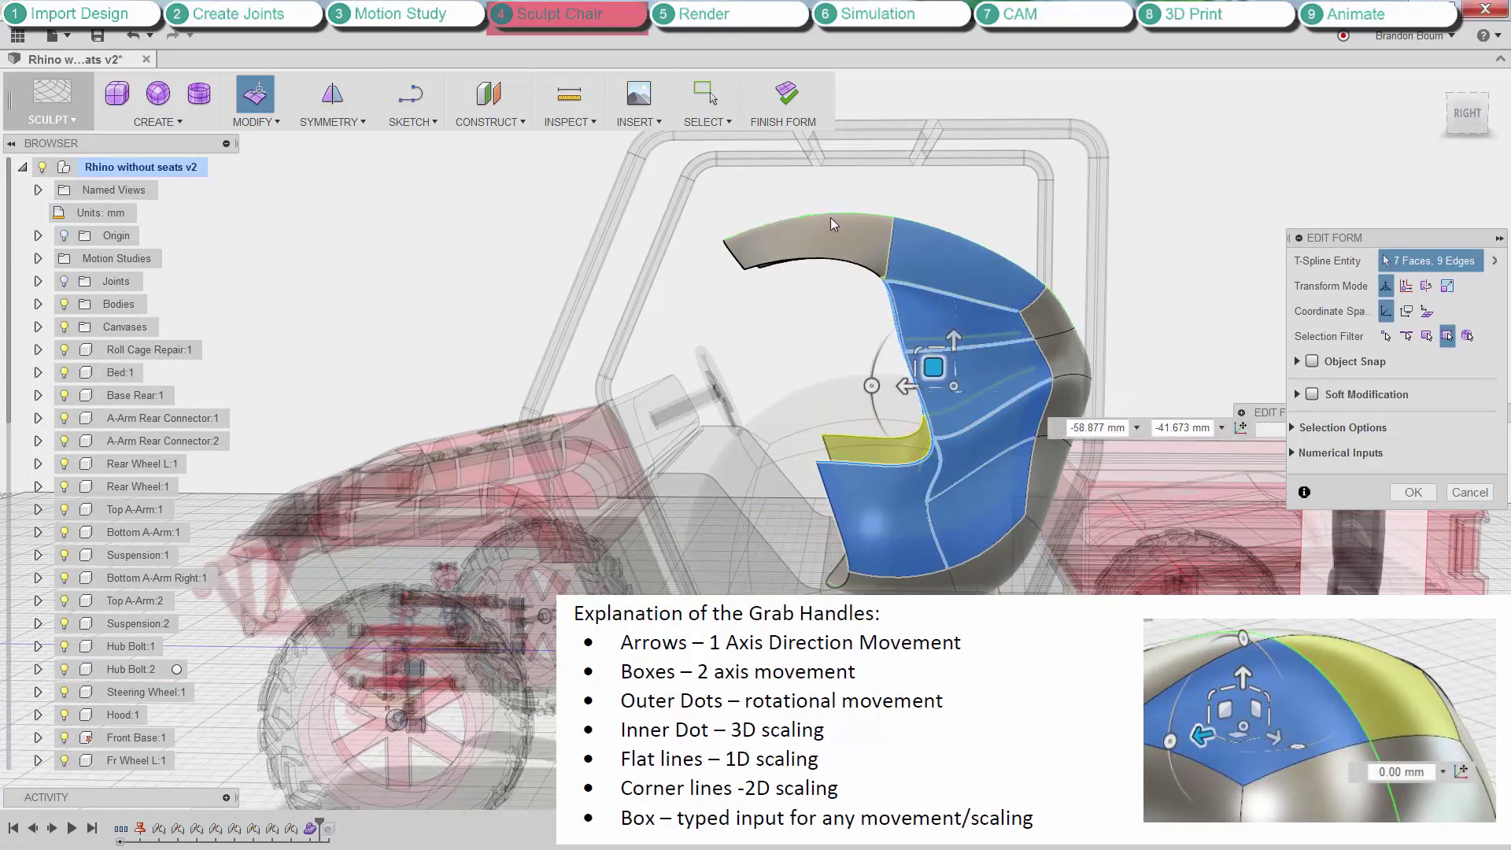
left_click(827, 244)
left_click(827, 307)
middle_click_drag(827, 307, 742, 331, "shift")
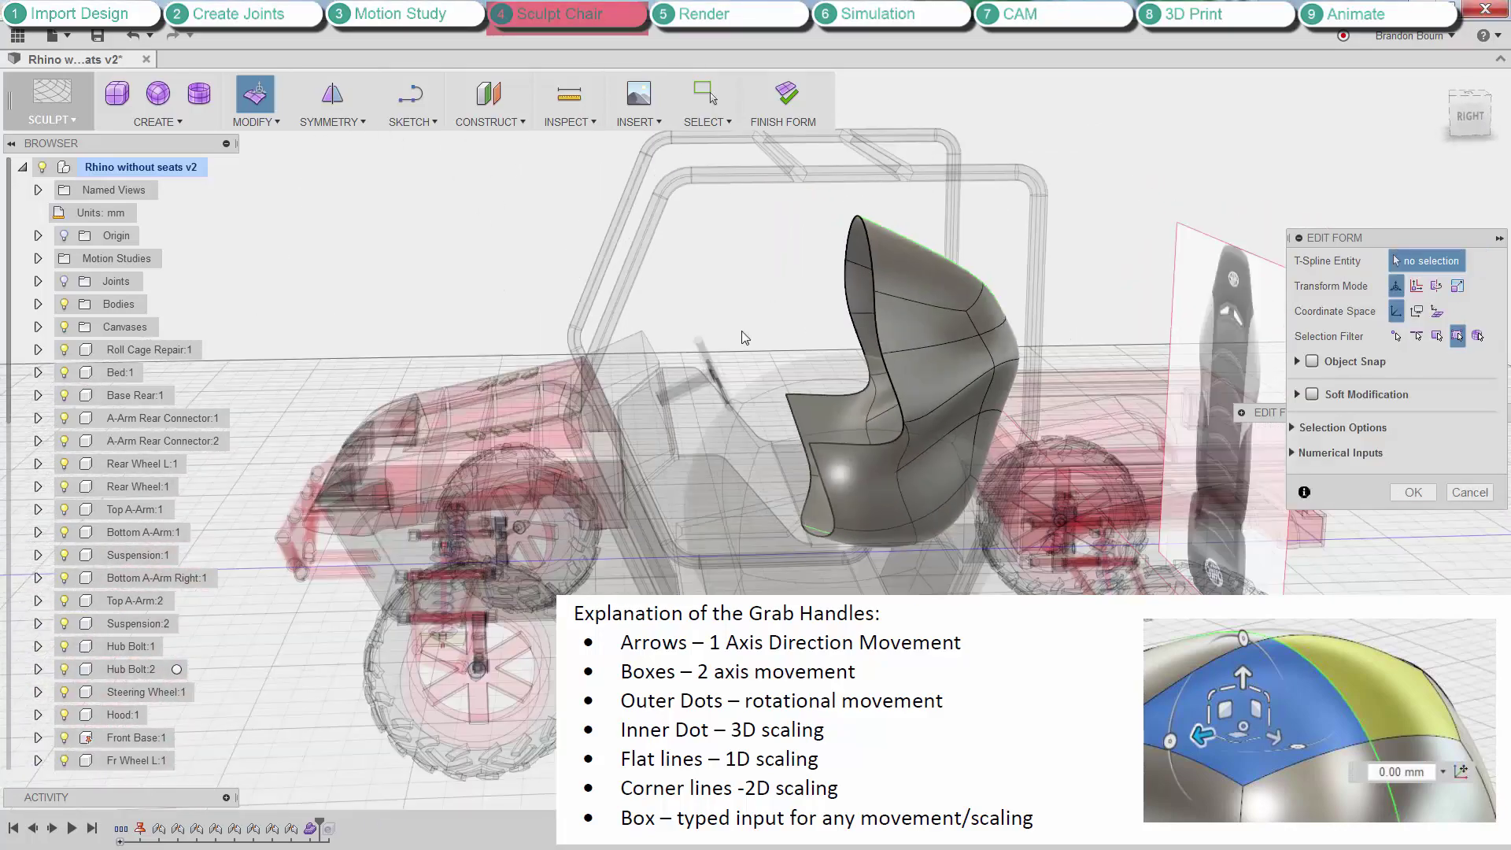
Pull the seat's headrest and waist side edges rearward, and lower the side edges of the seat base.
middle_click_drag(948, 333, 773, 249, "shift")
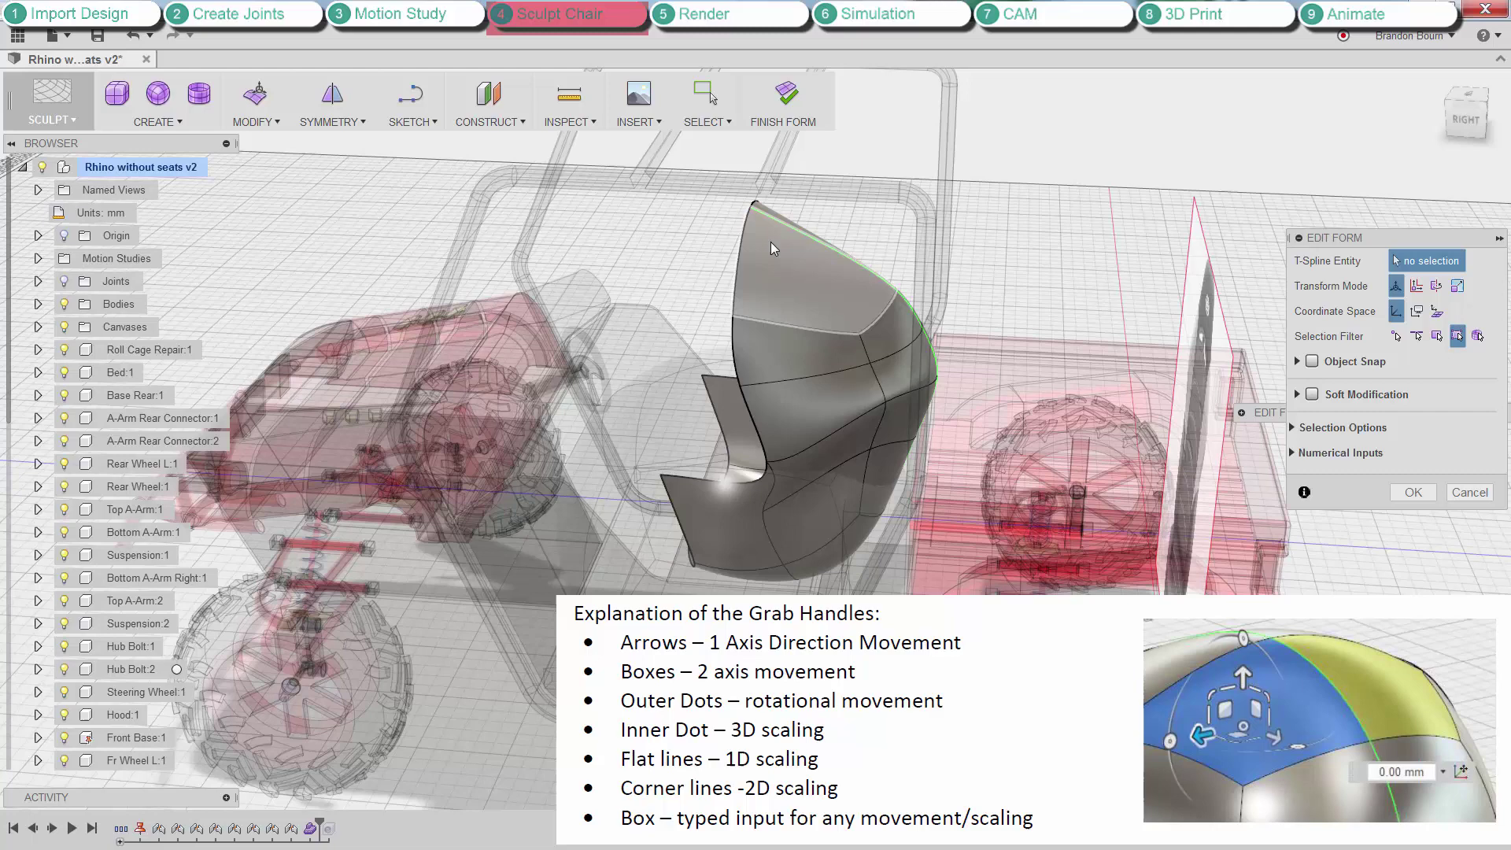
left_click_drag(724, 329, 775, 322)
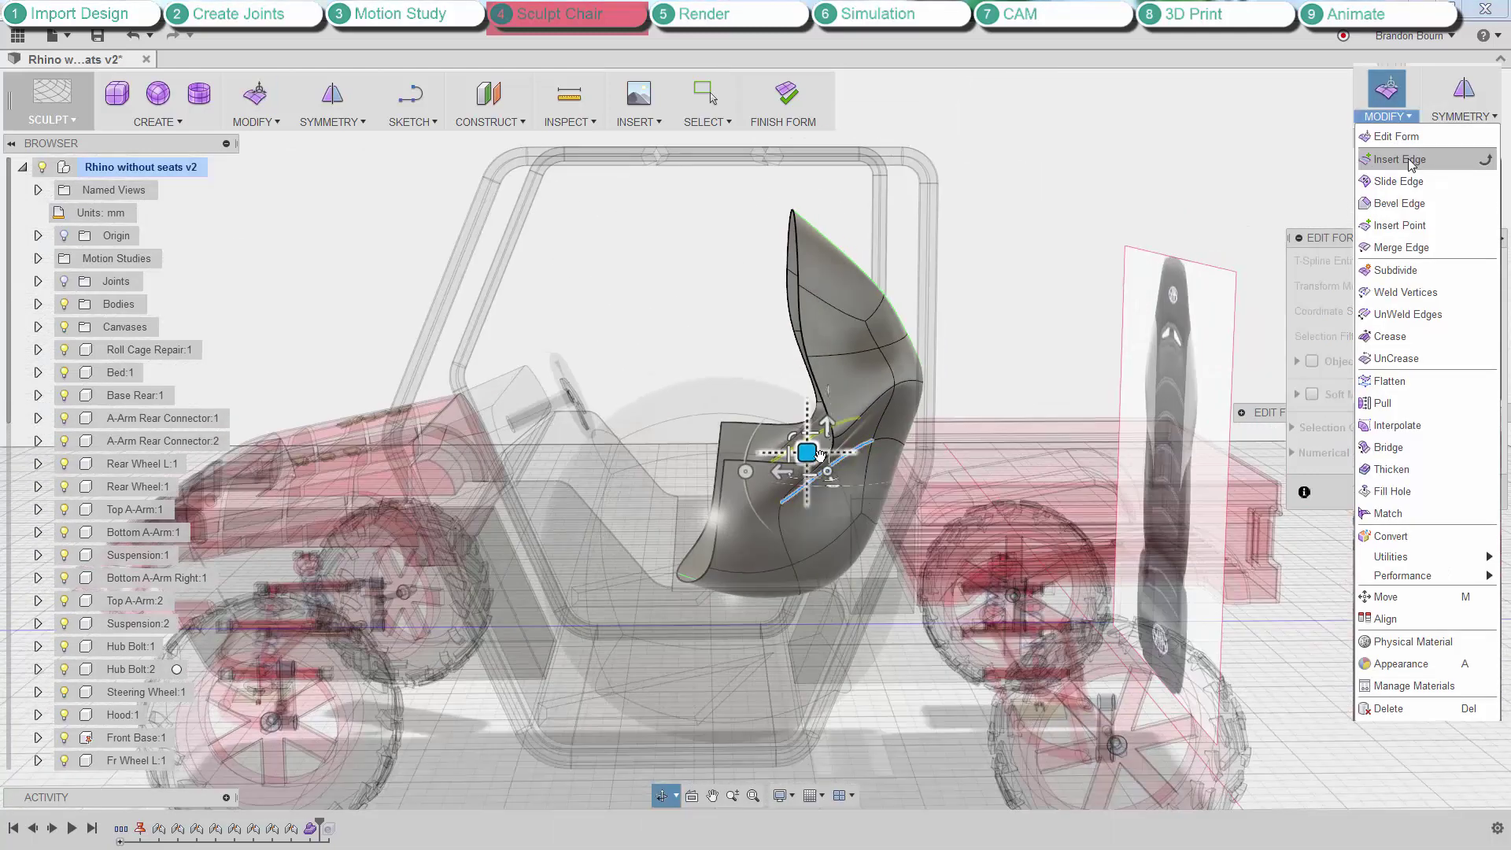
left_click_drag(810, 448, 844, 500)
left_click(742, 461)
left_click_drag(778, 404, 778, 499)
Move the side edges of the upper backrest rearward to slim the seat's profile.
left_click(803, 354)
left_click_drag(779, 307, 841, 321)
middle_click_drag(749, 432, 870, 425, "shift")
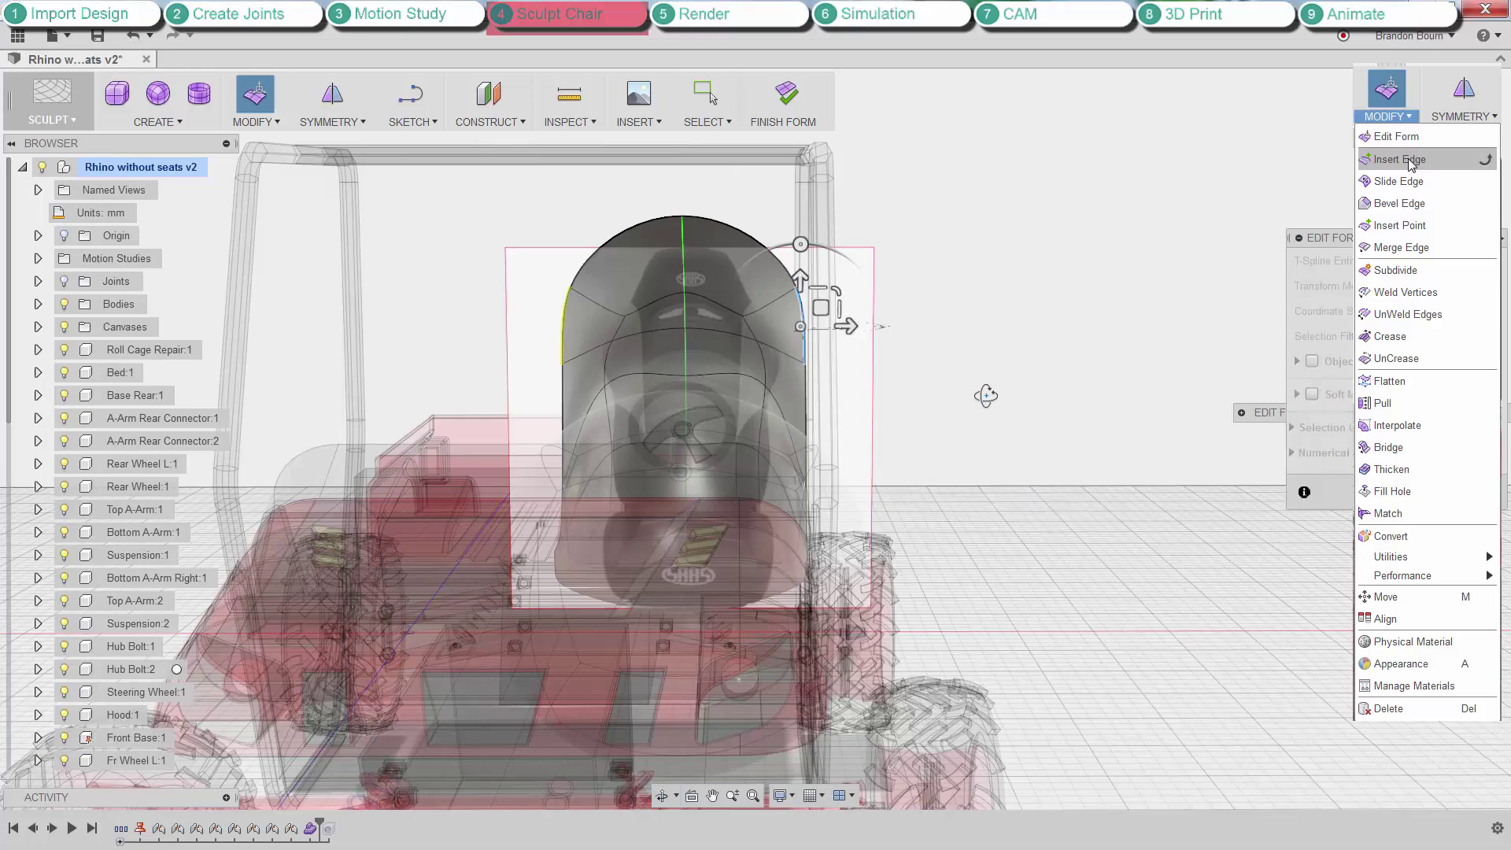
middle_click_drag(985, 394, 881, 374, "shift")
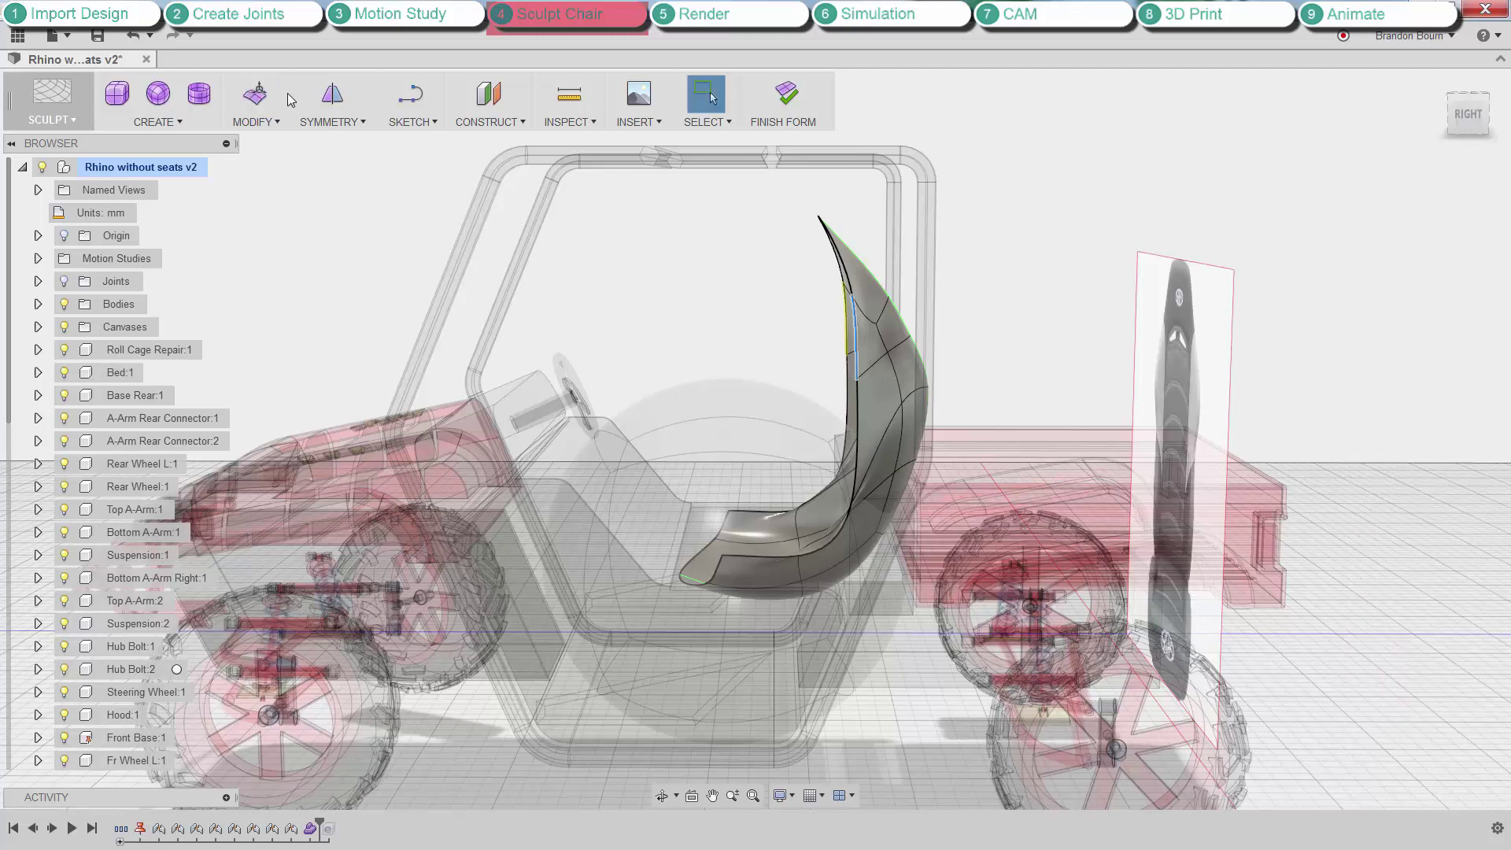
Thicken the seat body by -100 mm in the normal direction with the Soft thicken type.
left_click(266, 123)
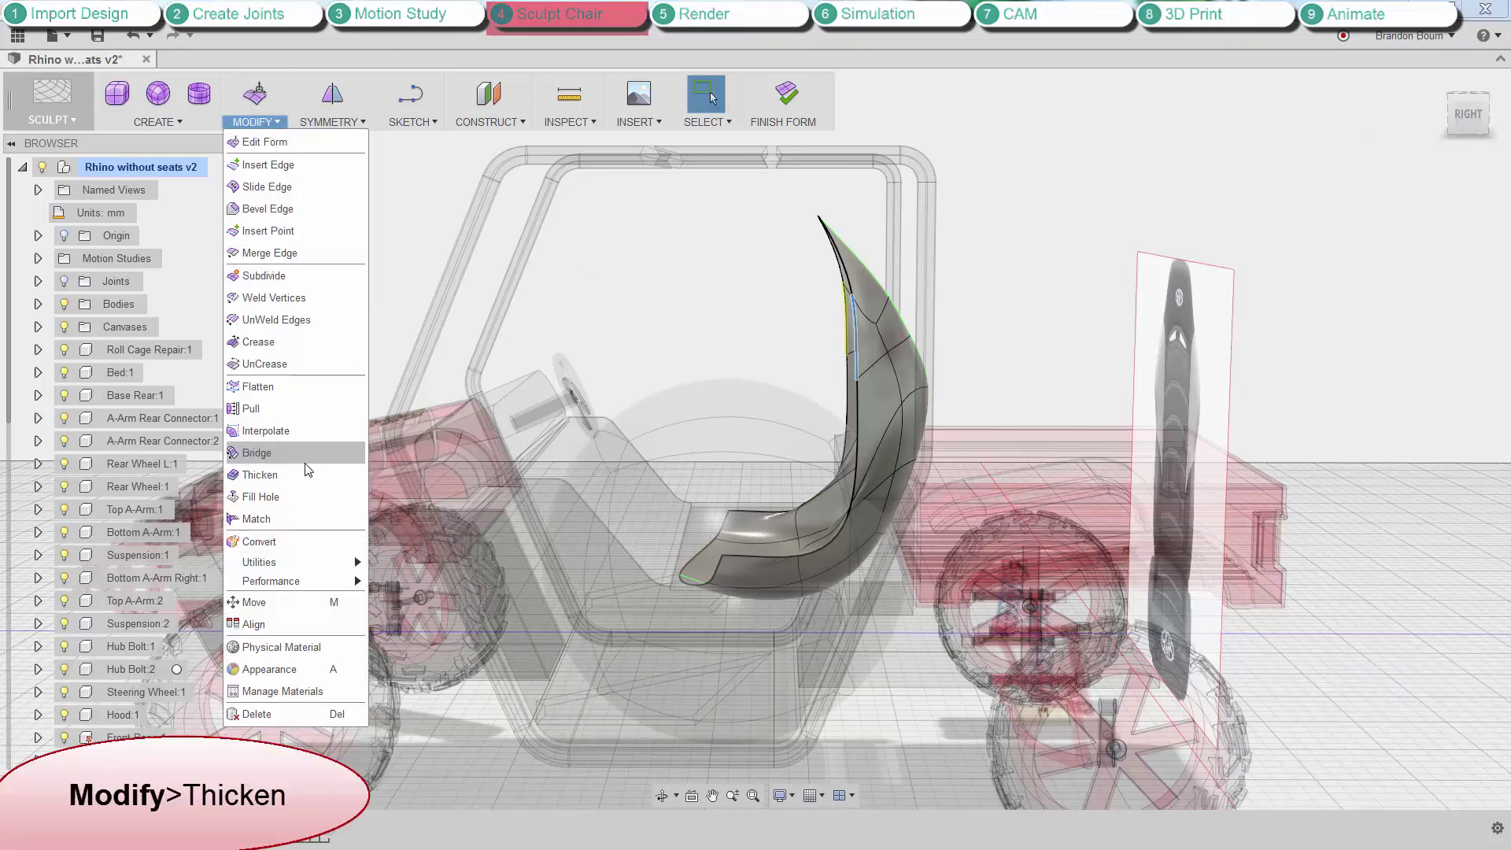
left_click(260, 475)
left_click(881, 409)
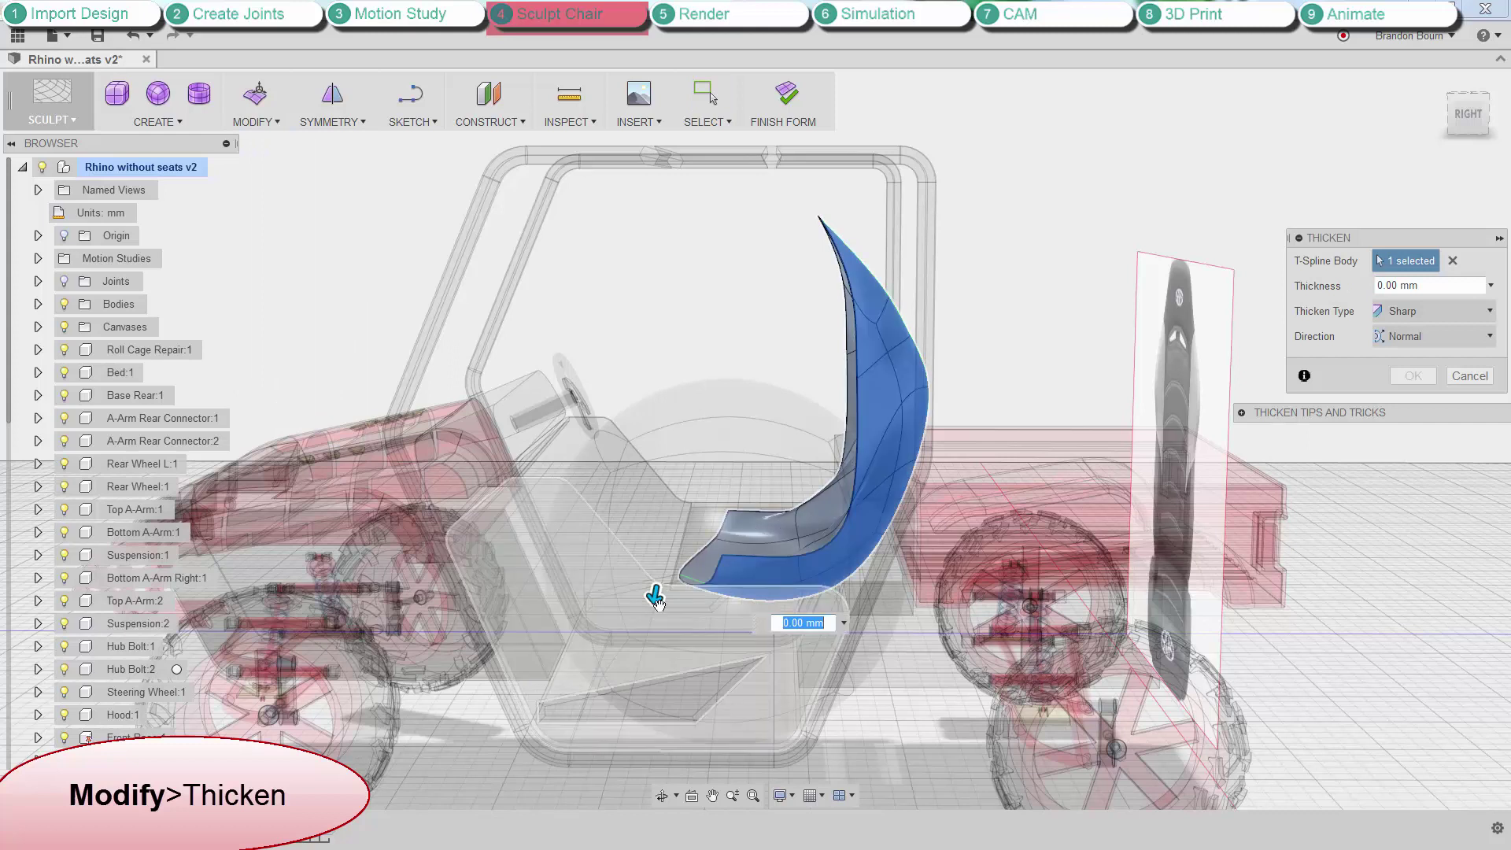
left_click_drag(656, 594, 671, 569)
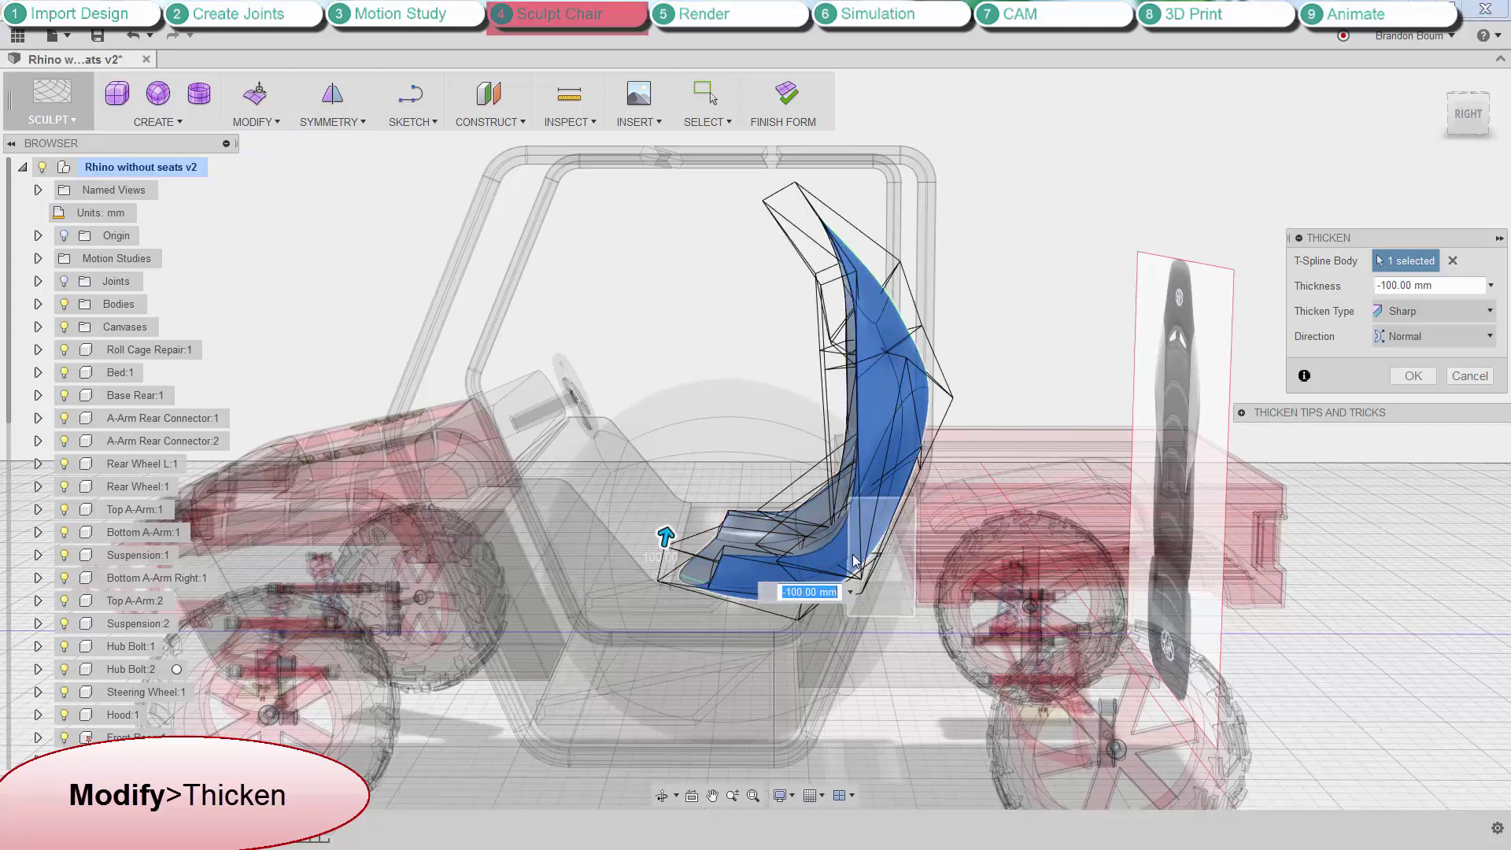
left_click(1452, 320)
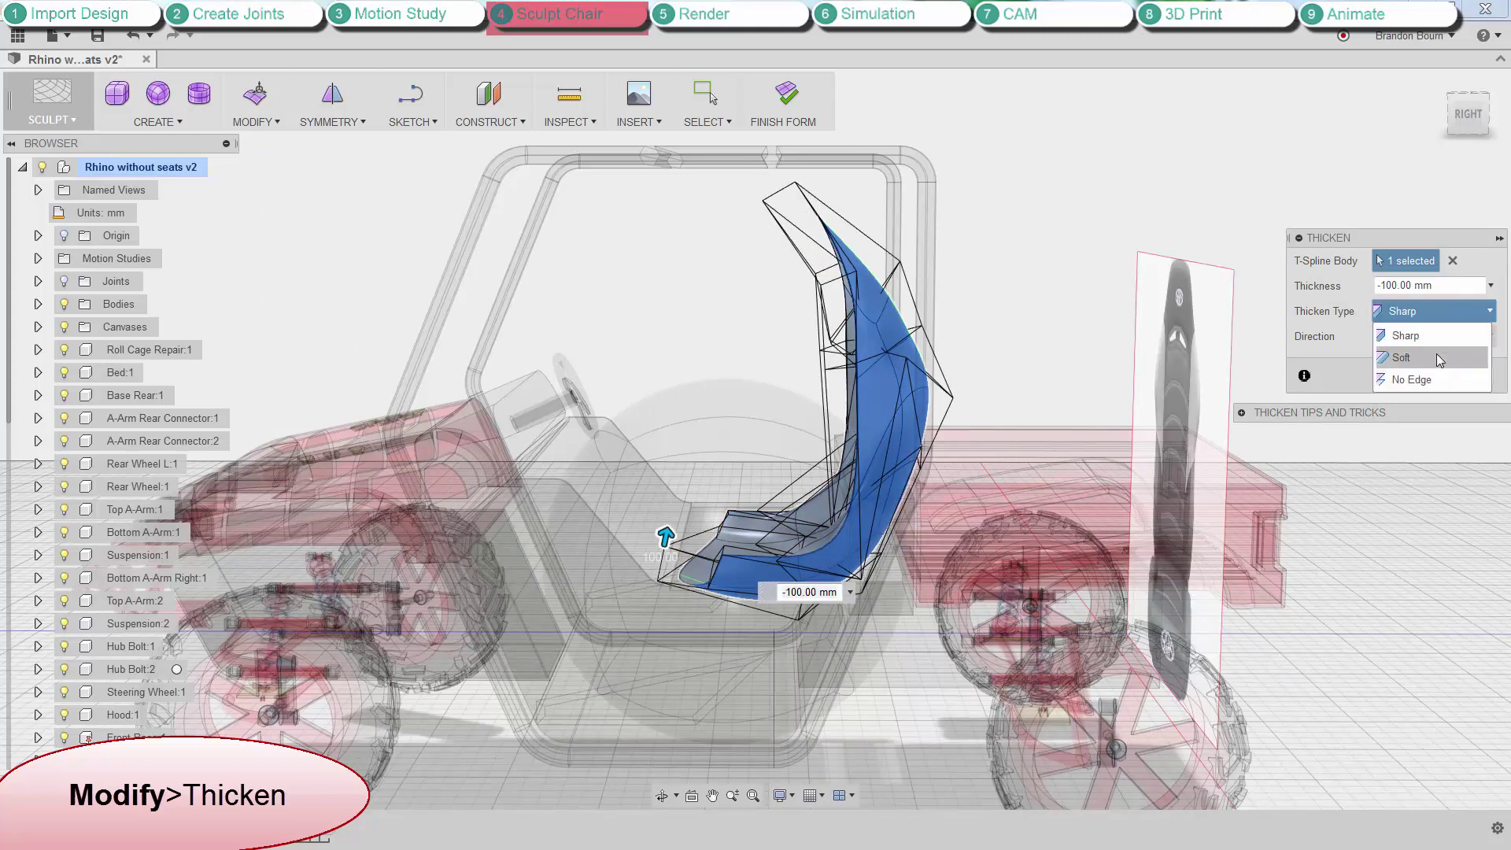
left_click(1439, 359)
left_click(1431, 379)
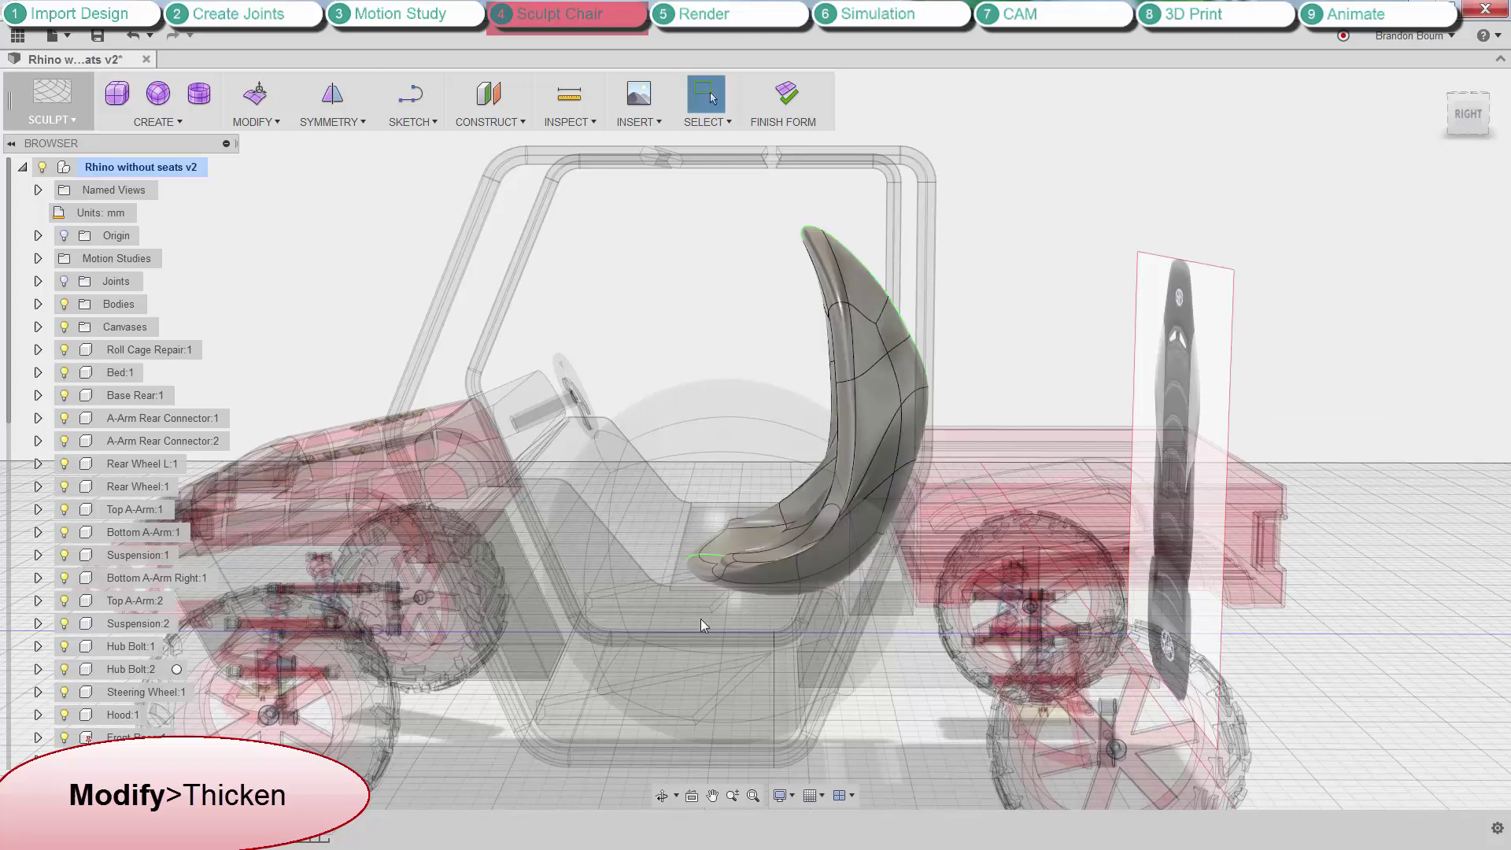
Move the thickened seat body by 46.402 mm in Y and 21.229 mm in Z to place it in the cab.
middle_click_drag(700, 619, 728, 570, "shift")
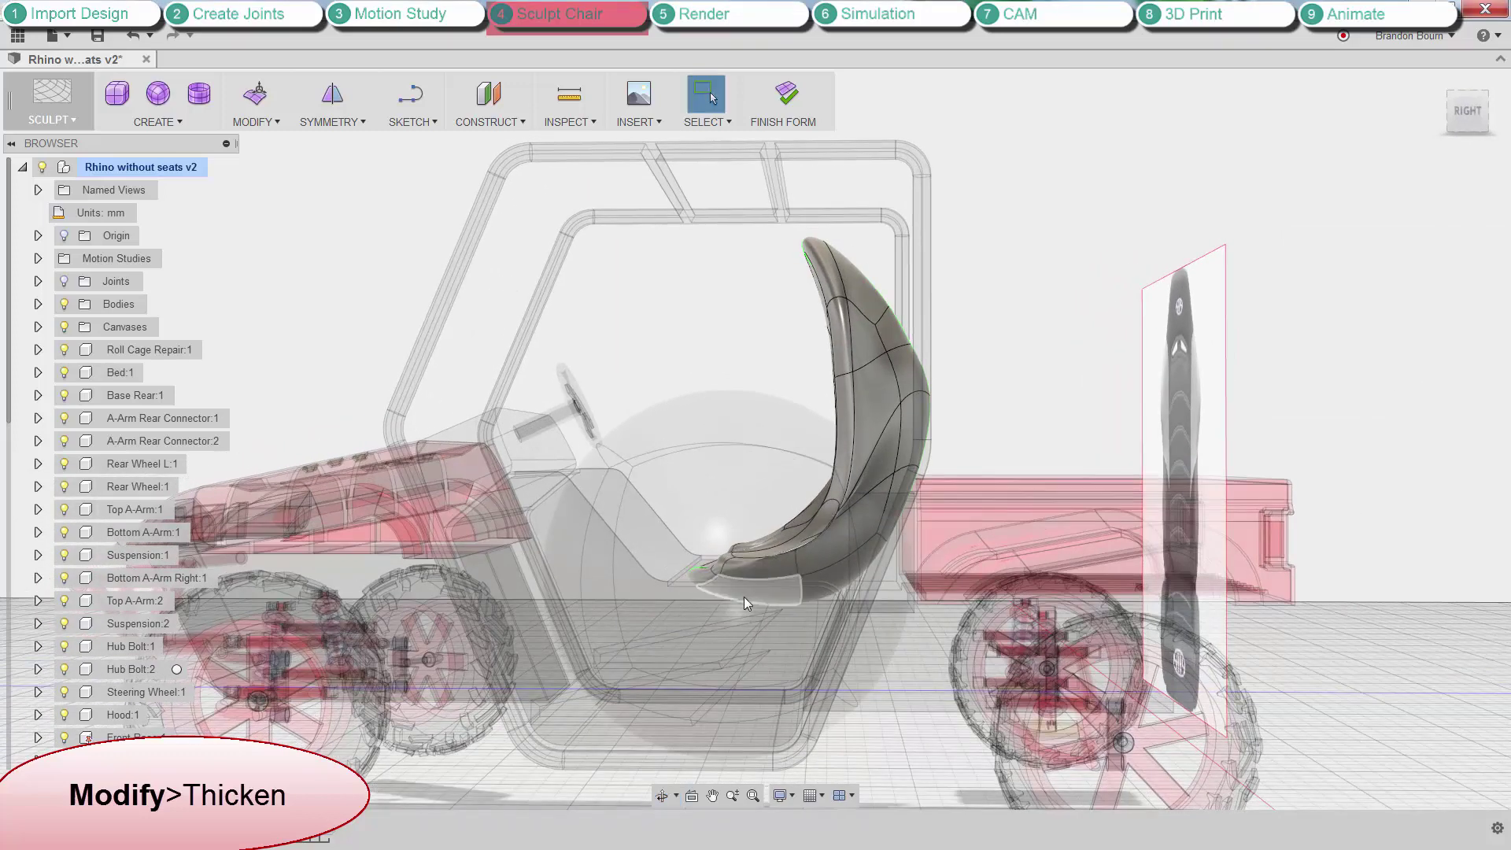
scroll(744, 600, "up", 1)
right_click(740, 607)
left_click(704, 642)
left_click(843, 458)
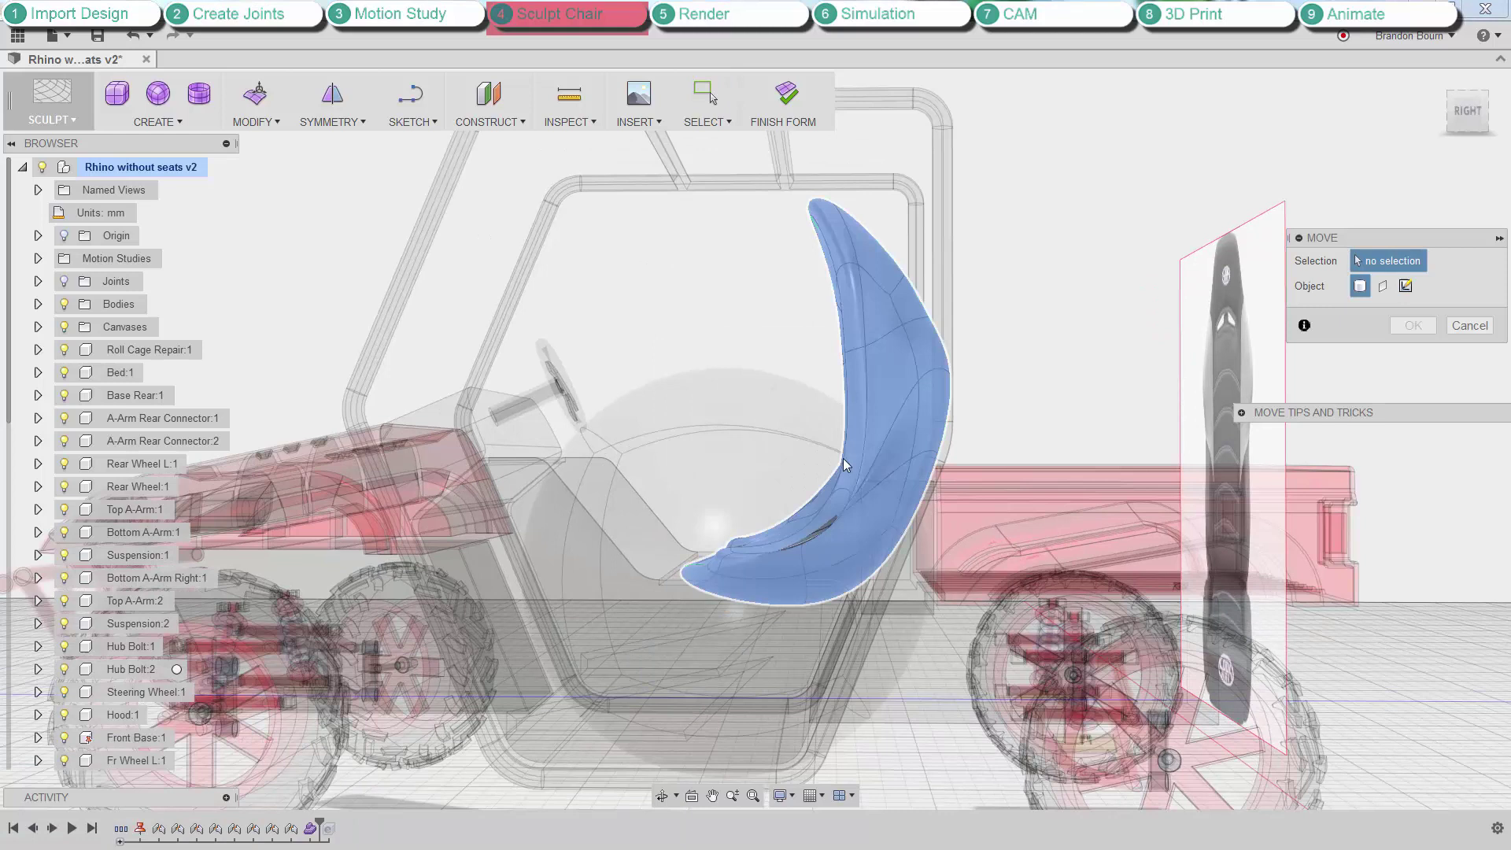
left_click_drag(819, 418, 806, 396)
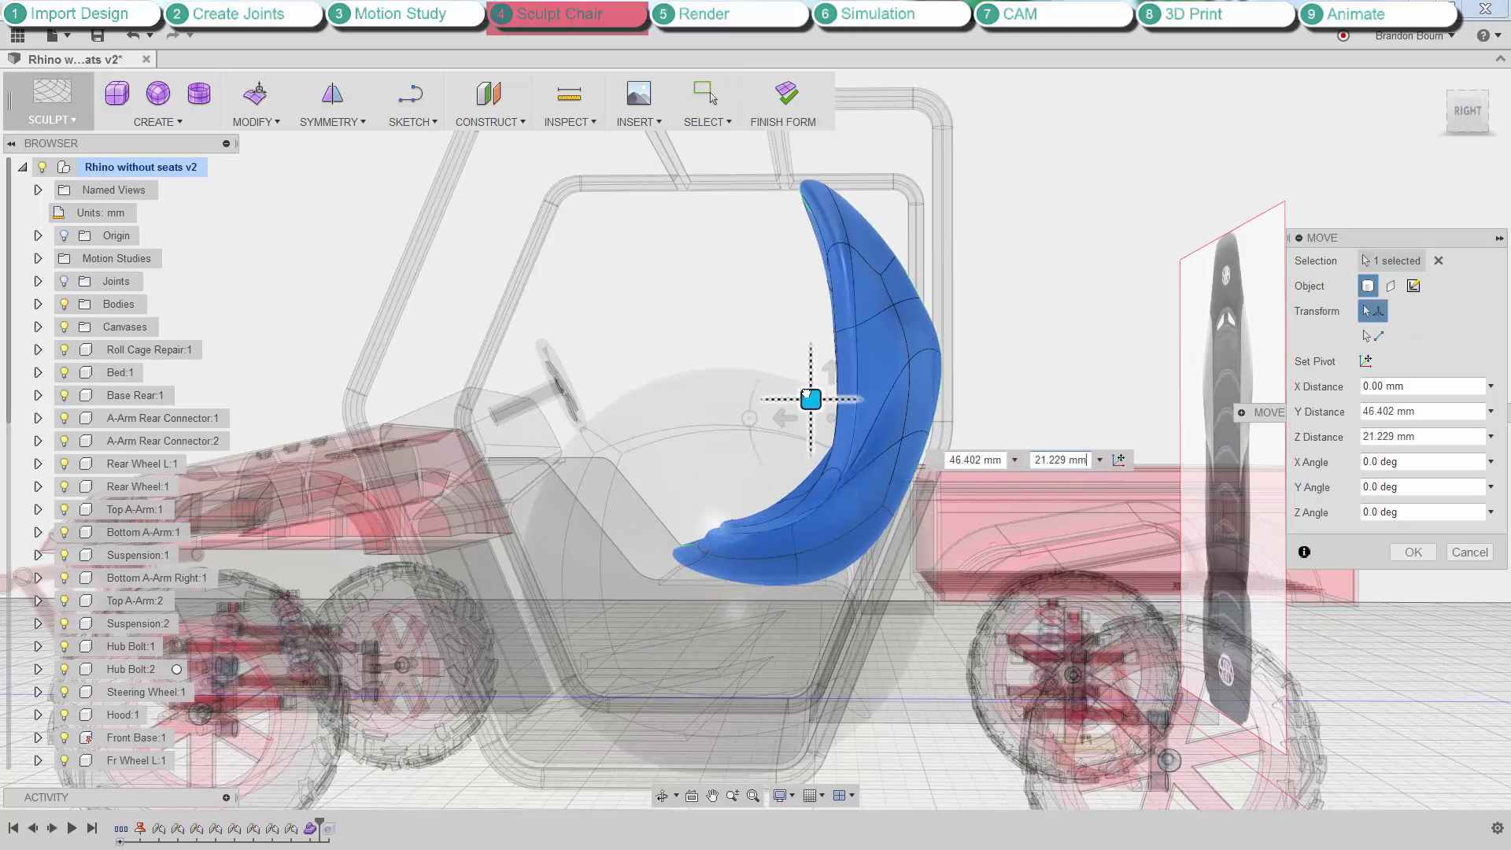
left_click(1410, 554)
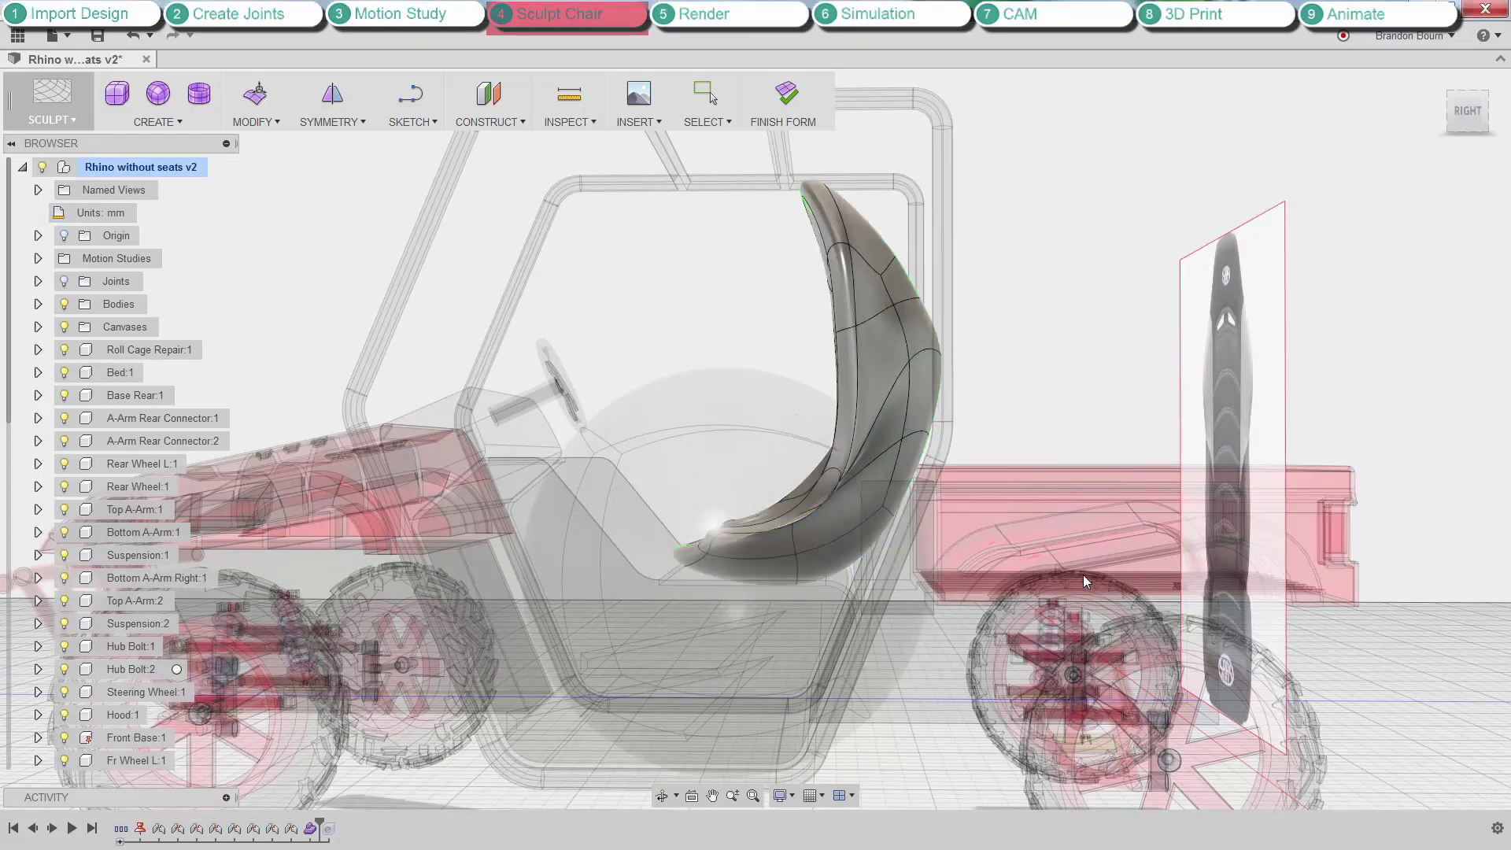
Try to finish the seat form and inspect the faces along its lower side.
middle_click_drag(984, 236, 819, 170, "shift")
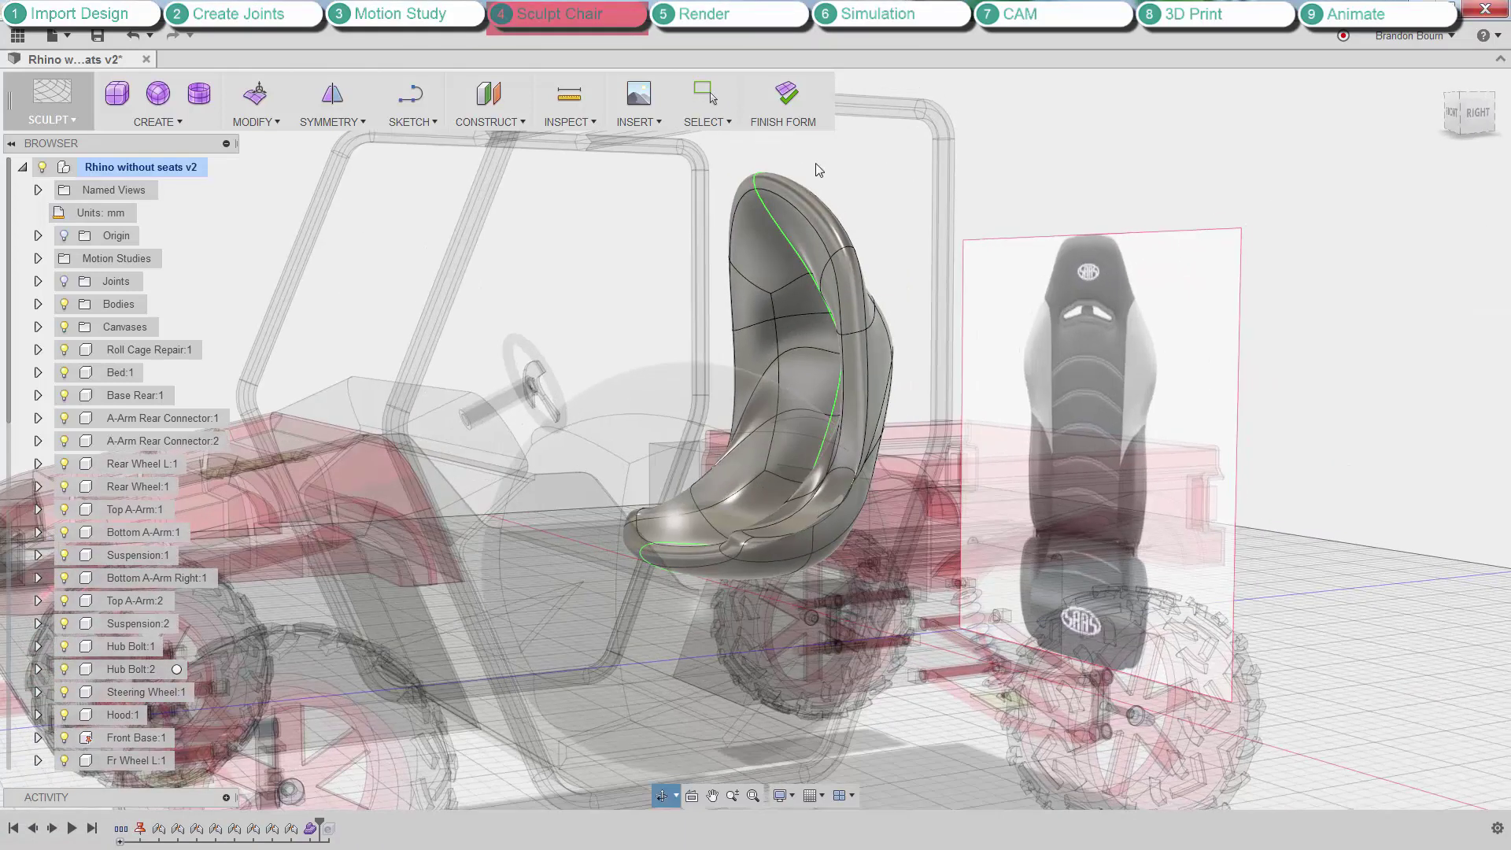
left_click(784, 112)
left_click(847, 476)
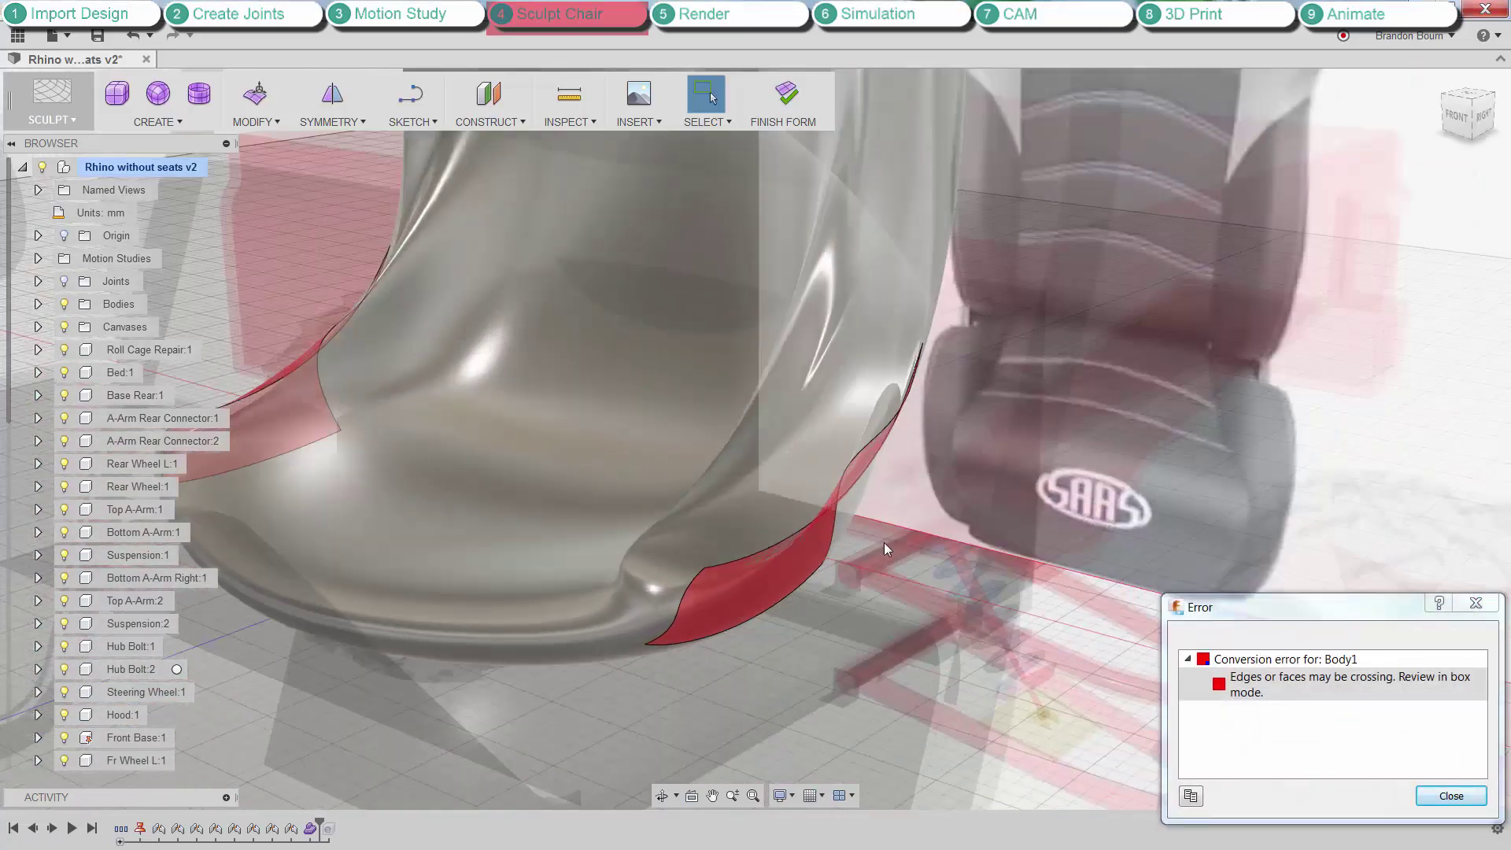
Move the face on the seat's lower inner side by 8.892 mm and 7.262 mm, and finish the form.
right_click(959, 477)
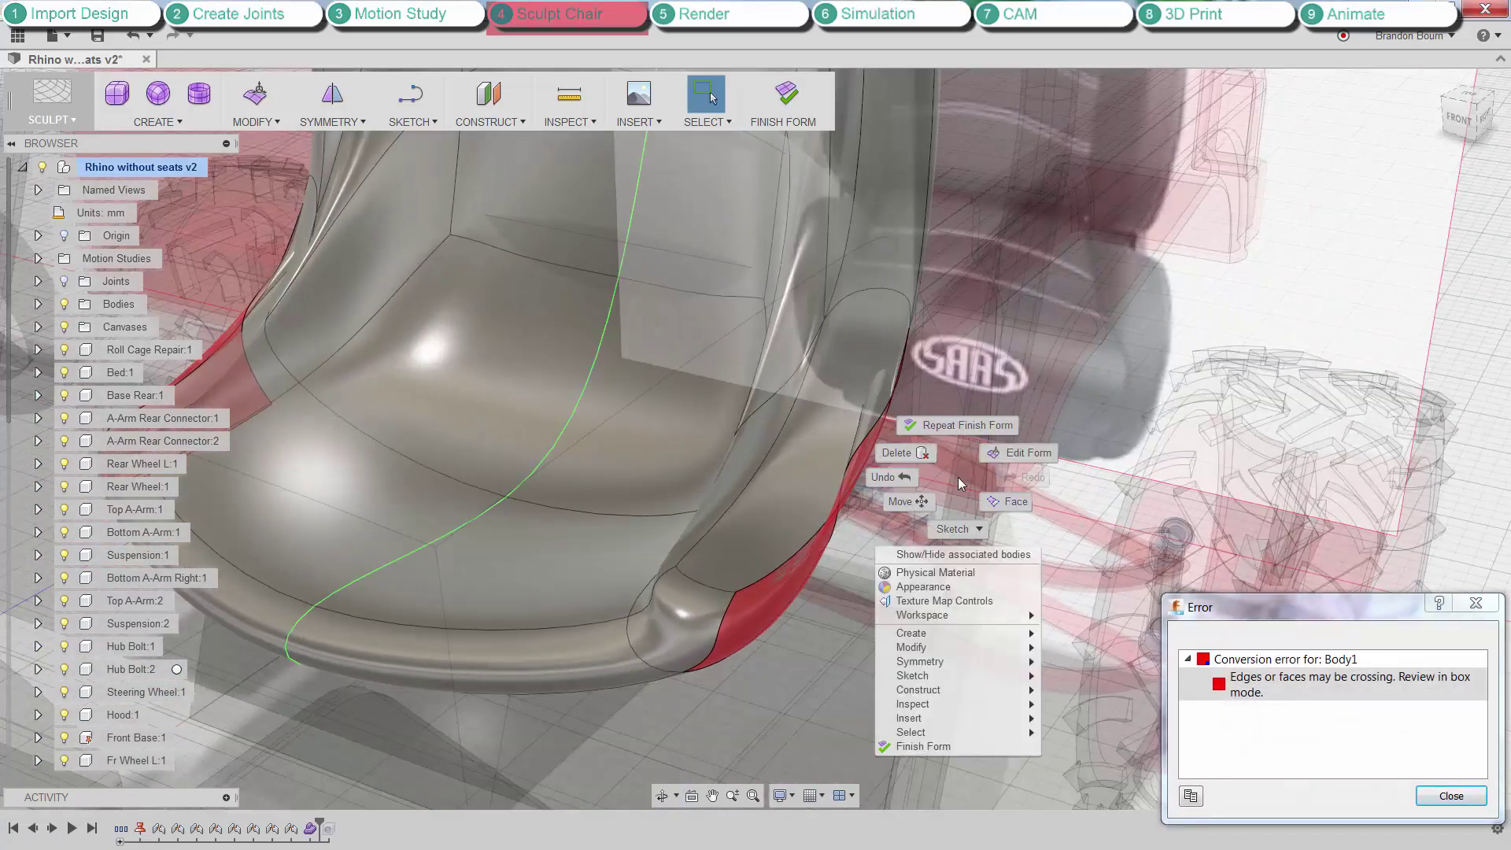
left_click(1000, 451)
middle_click_drag(909, 457, 781, 451, "shift")
left_click(804, 459)
left_click_drag(722, 395, 693, 364)
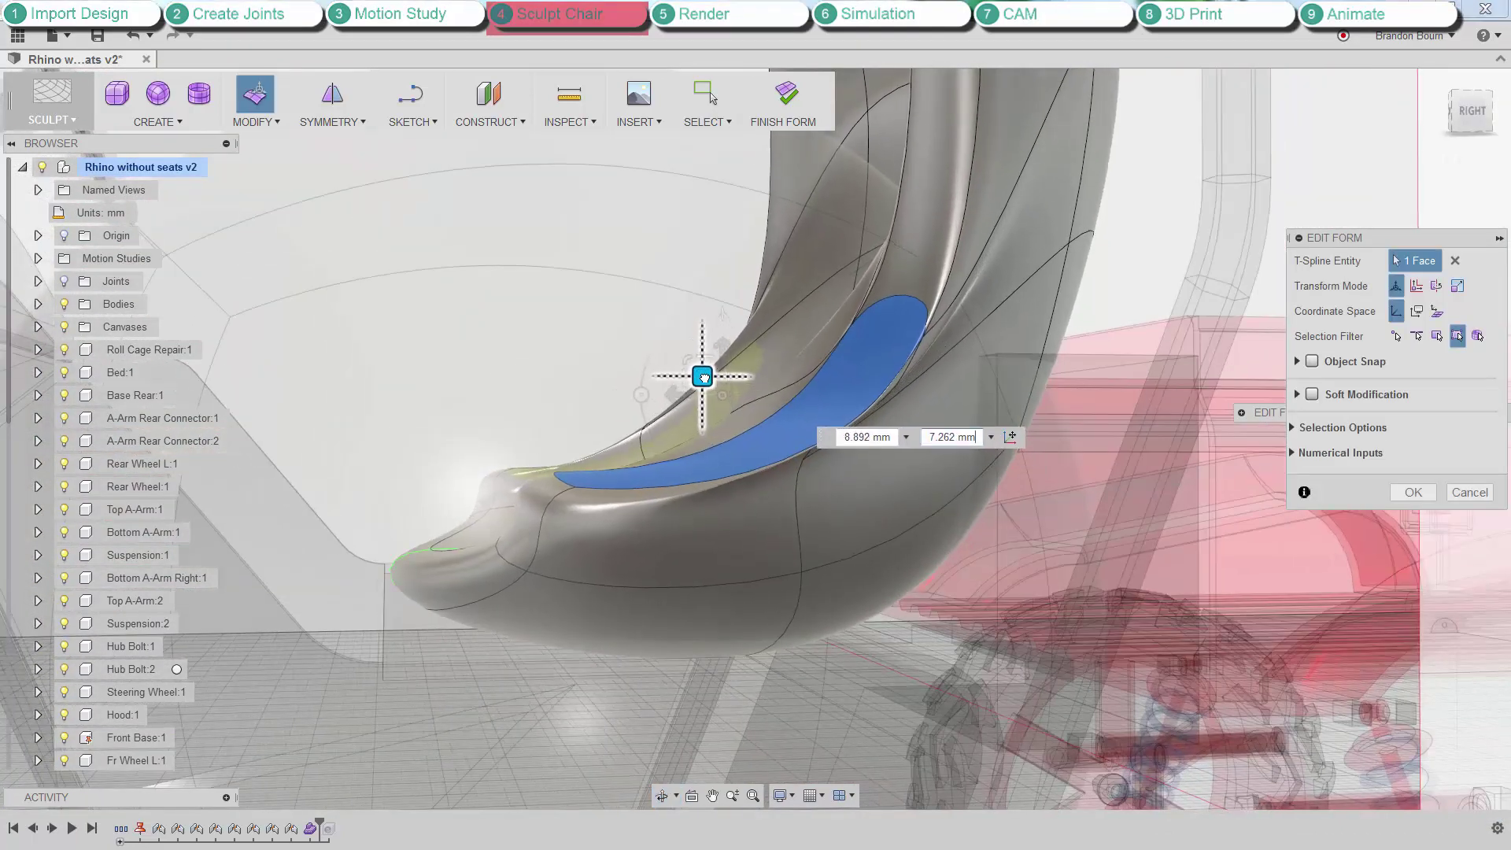
left_click(1407, 492)
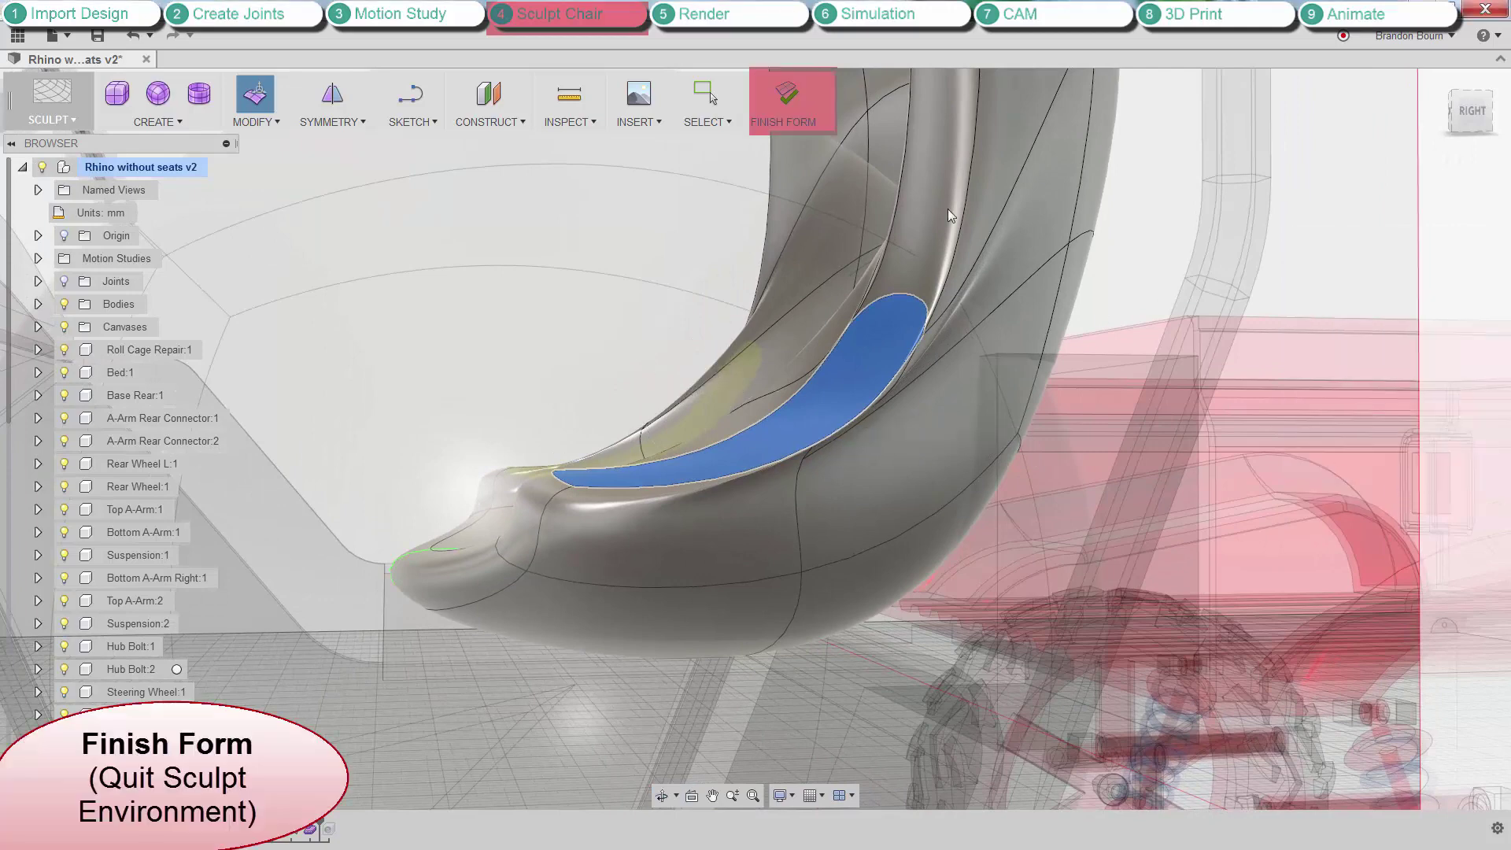
left_click(774, 103)
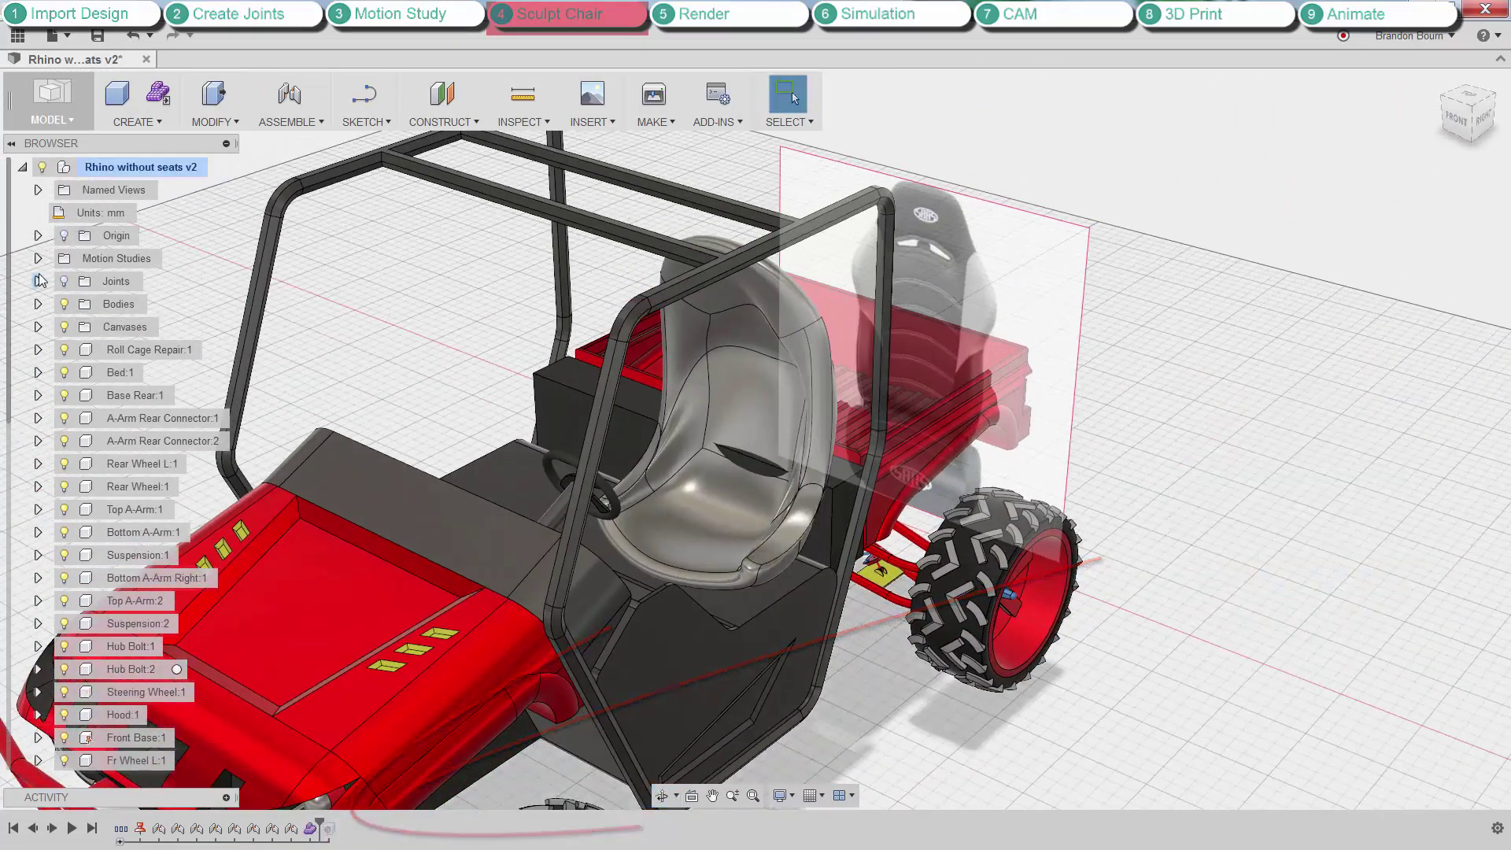
Copy and paste the seat body, and move the copy beside the original to serve as the second seat.
left_click(38, 303)
right_click(120, 327)
left_click(146, 466)
right_click(236, 425)
left_click(160, 628)
left_click_drag(746, 492, 587, 438)
middle_click_drag(487, 542, 669, 543, "shift")
left_click(1412, 552)
Create components from the two seat bodies and name them Seat and Seat (1).
right_click(90, 303)
left_click(167, 319)
scroll(154, 626, "down", 6)
double_click(135, 739)
type("Se")
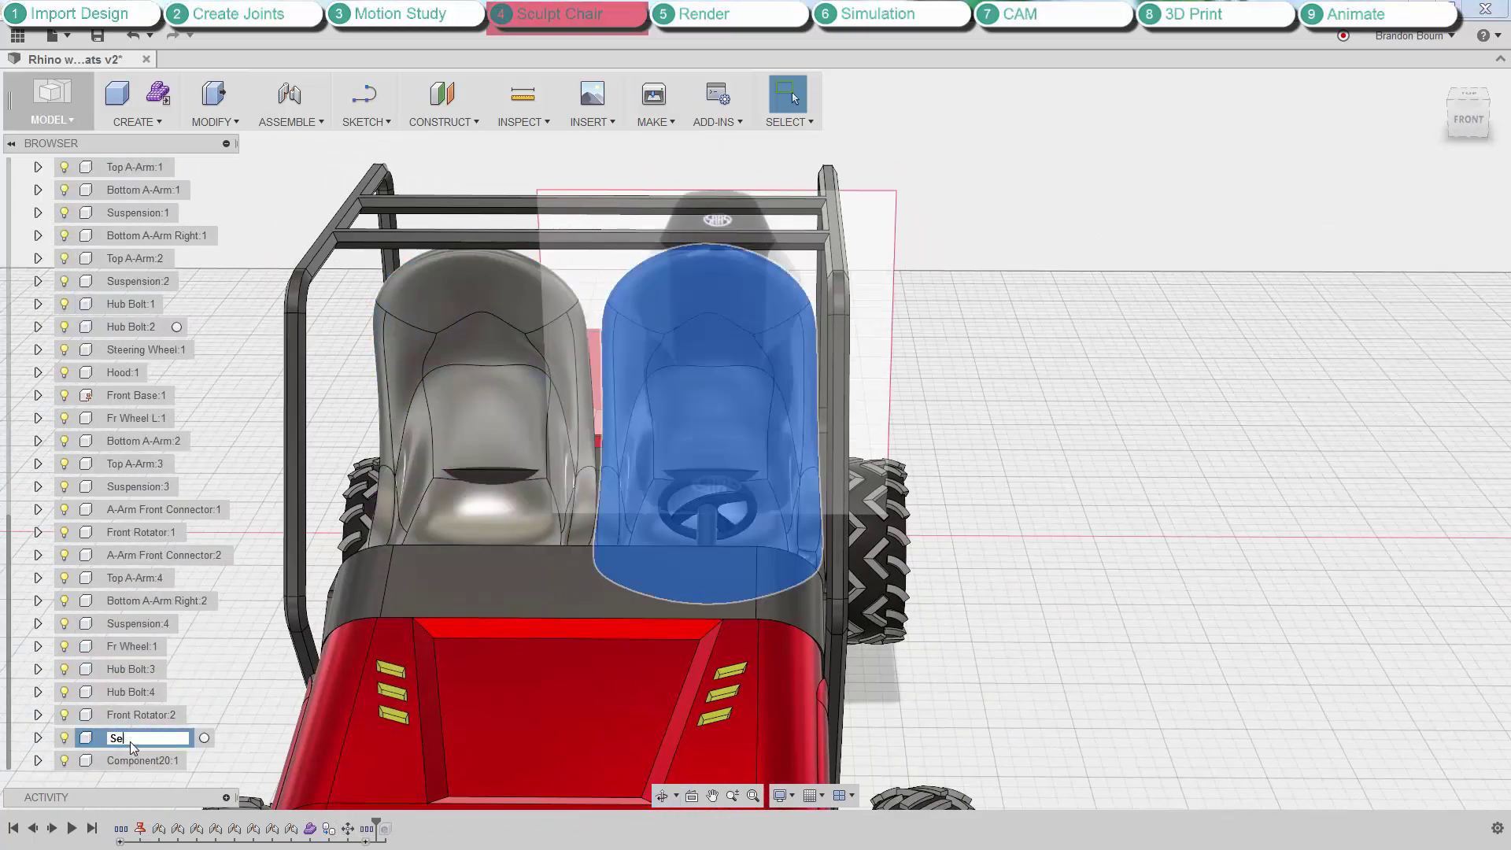
type("at")
key("Return")
right_click(134, 760)
double_click(125, 762)
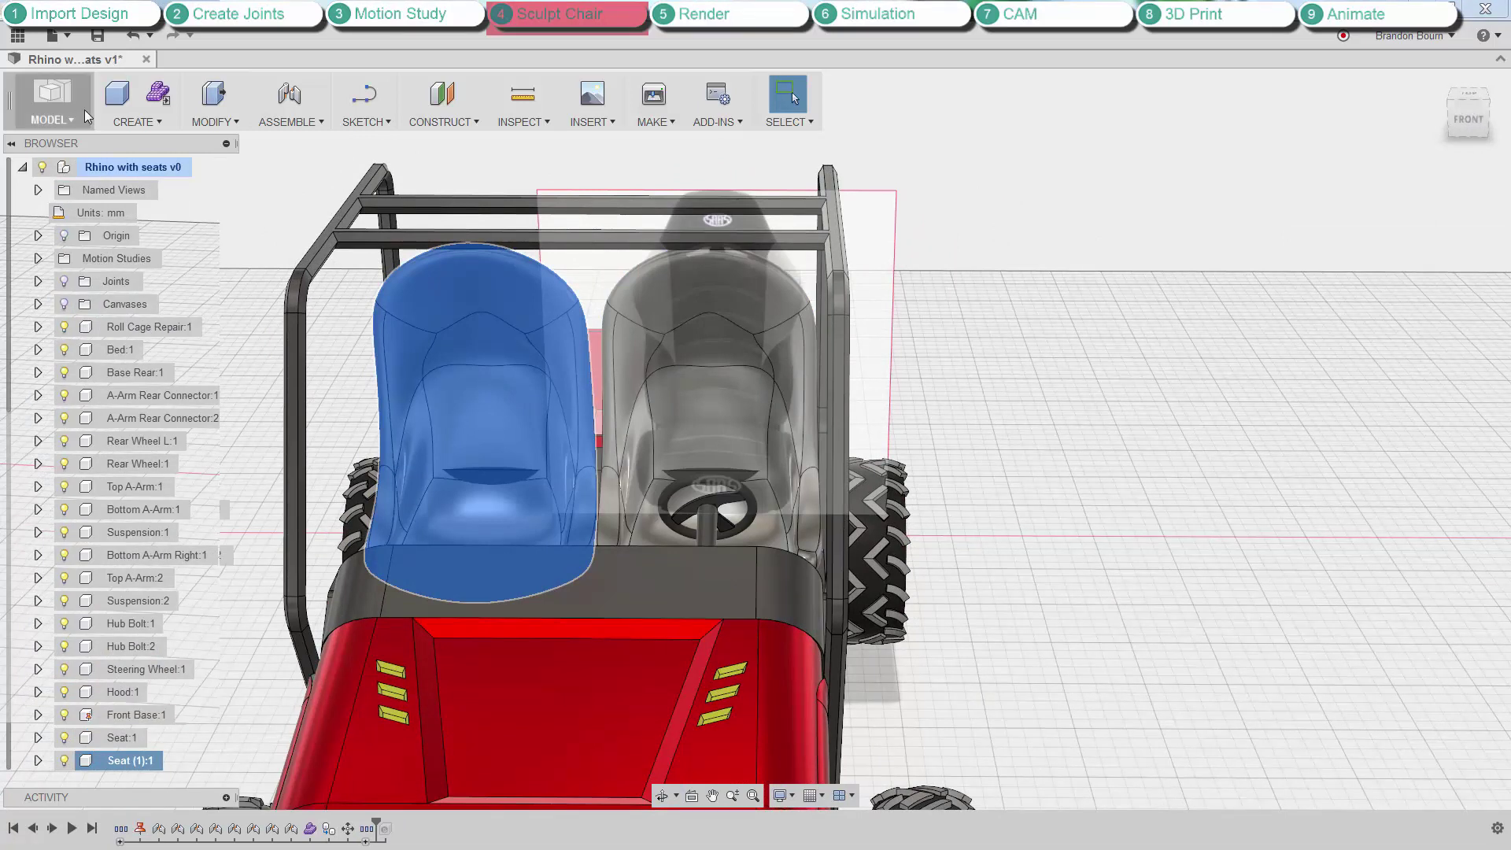
Switch to the Render workspace and preview the vehicle with ray tracing at Quick quality, turning it off again when done.
left_click(87, 117)
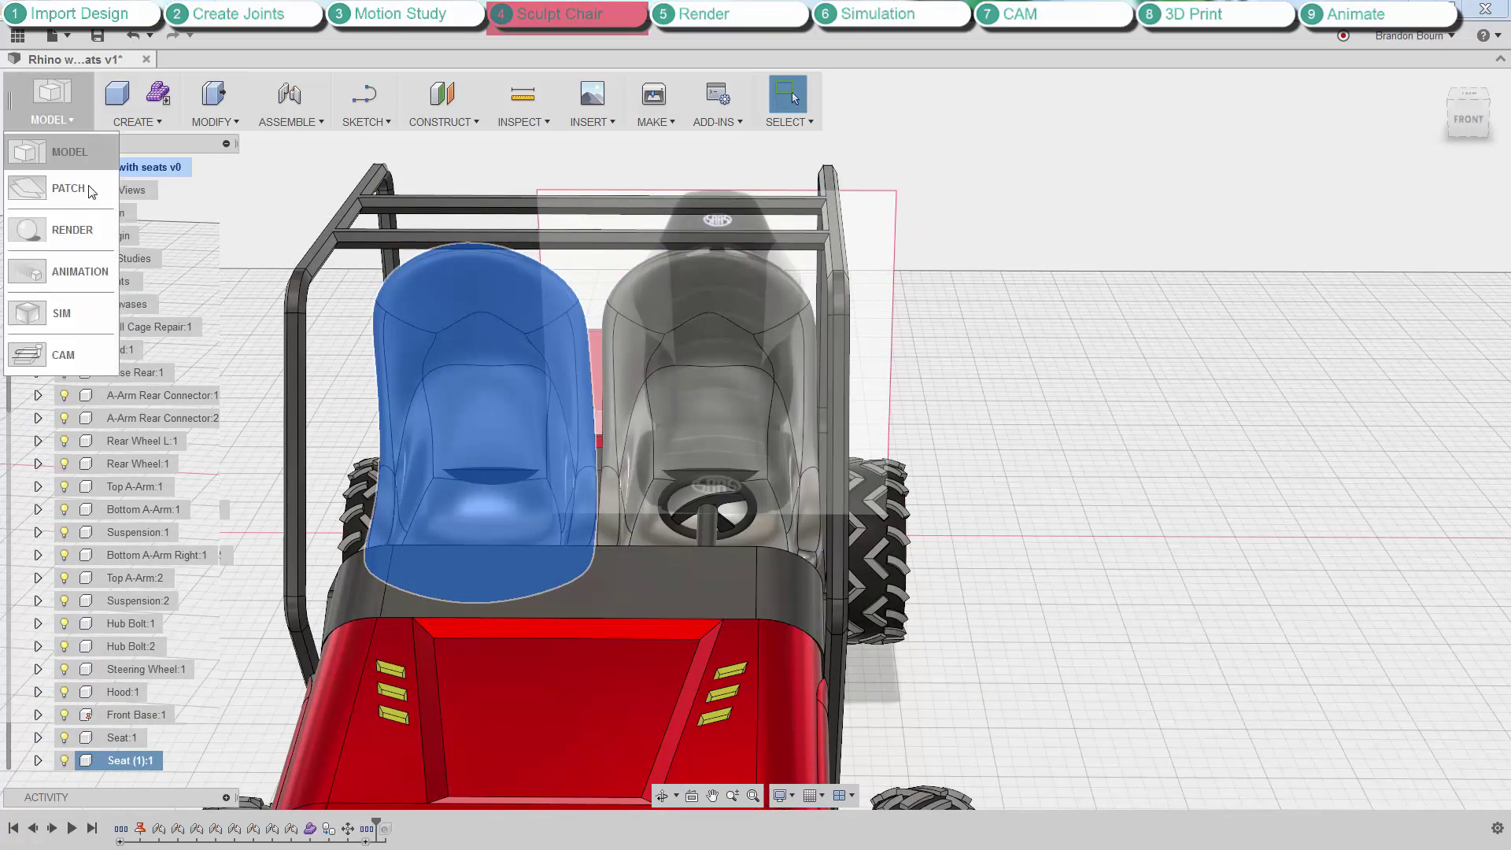
left_click(87, 229)
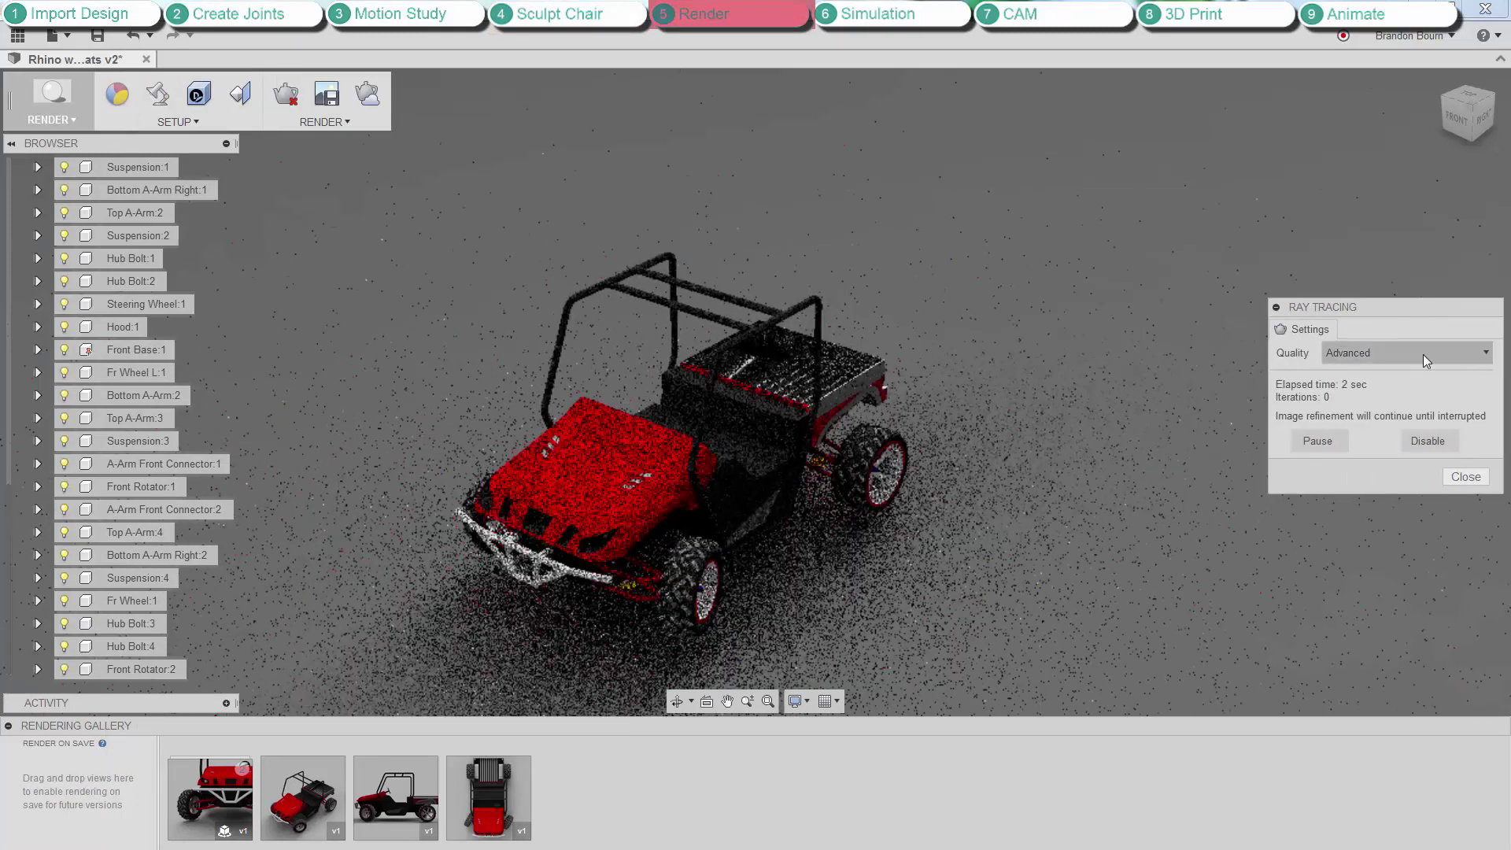
left_click(1423, 354)
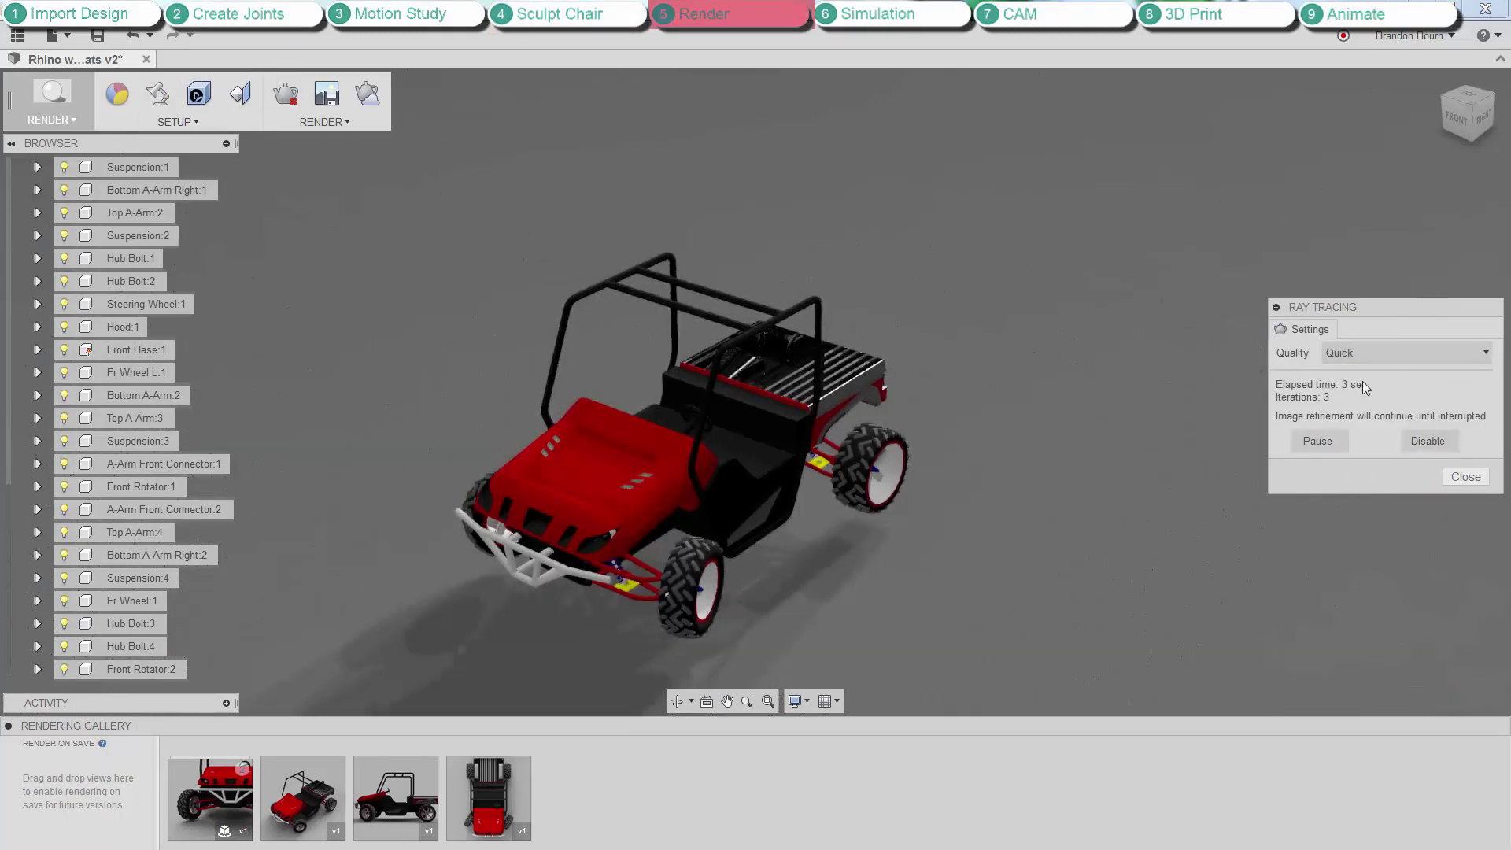
scroll(607, 562, "up", 3)
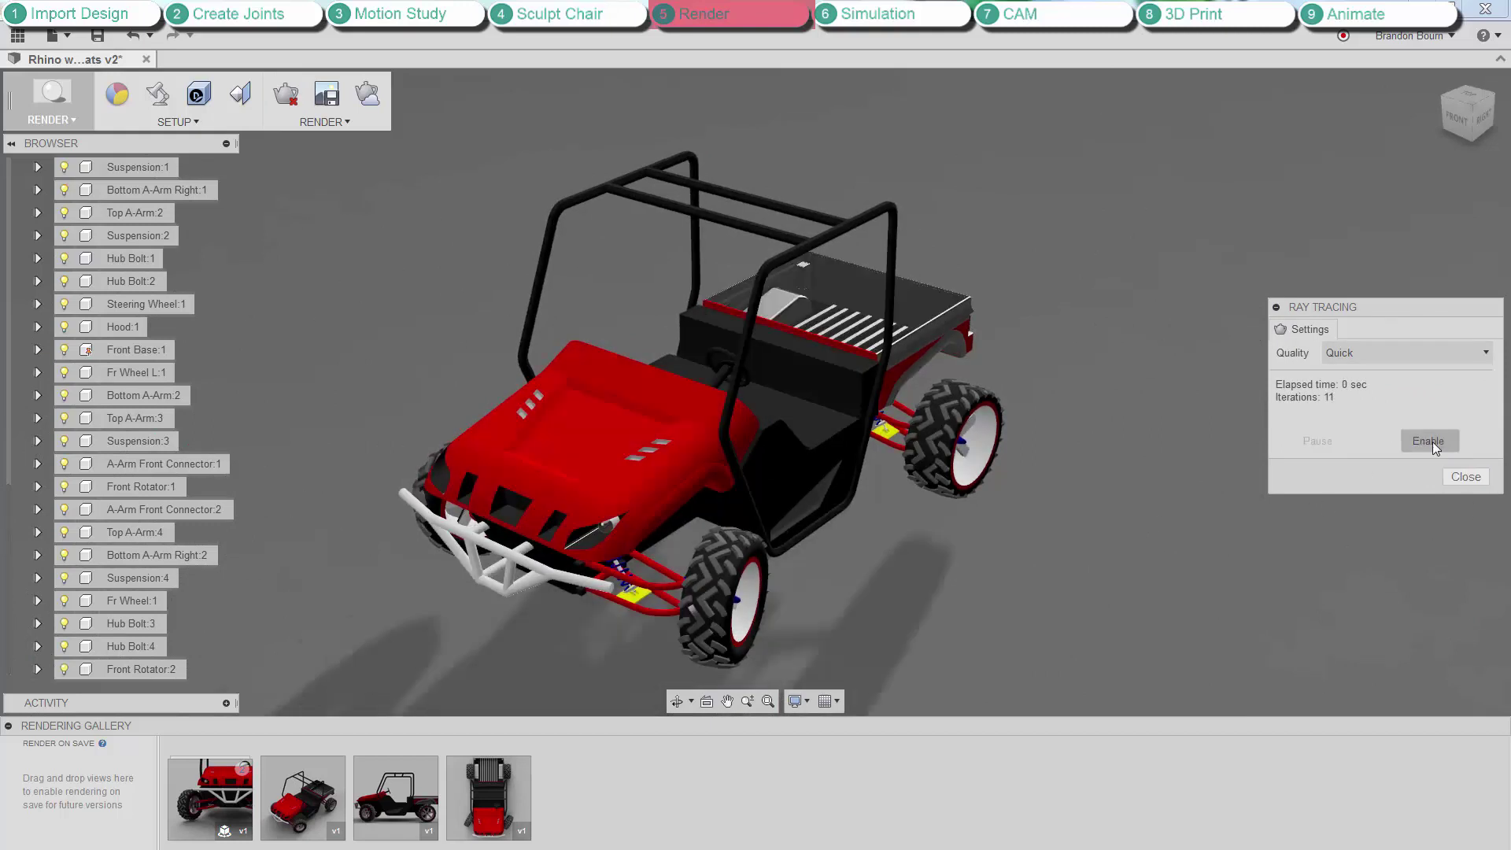
left_click(1466, 477)
Open the appearance settings and highlight all objects using the second appearance in this design, examining the front wheel and bumper.
left_click(128, 96)
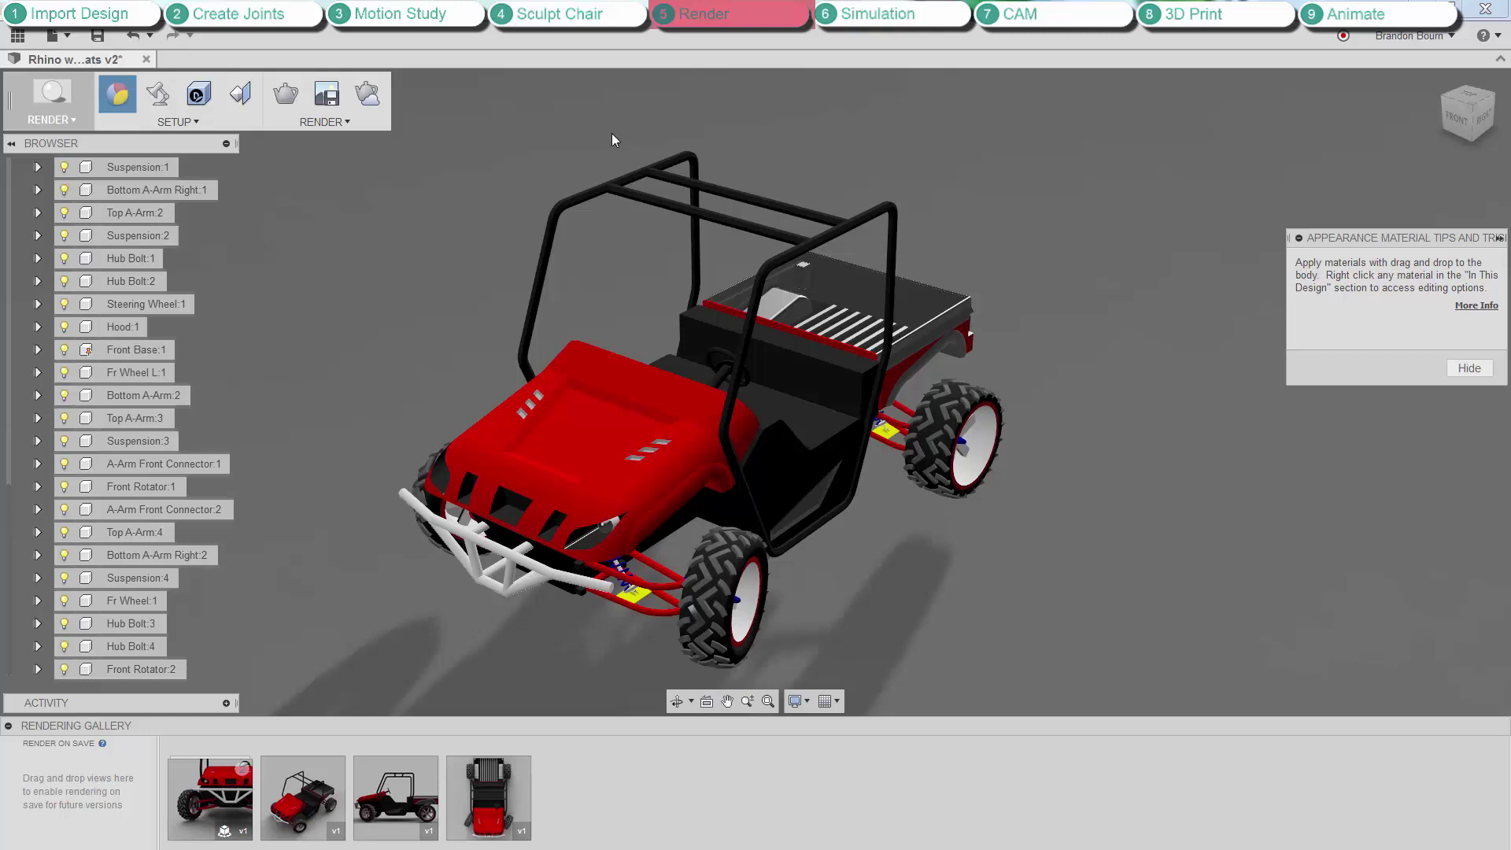
left_click(989, 239)
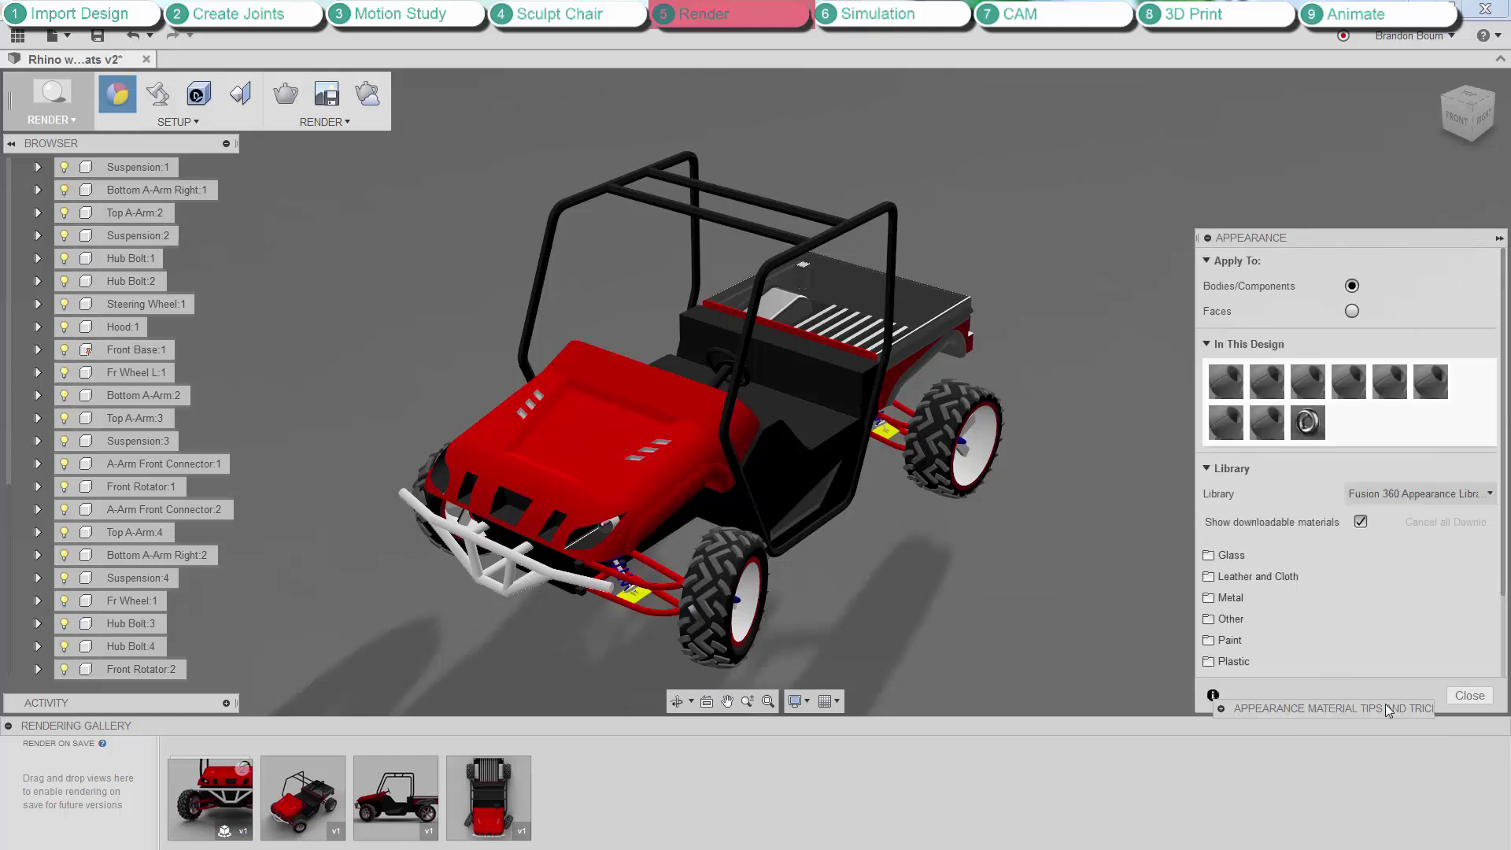
right_click(1268, 394)
left_click(1358, 441)
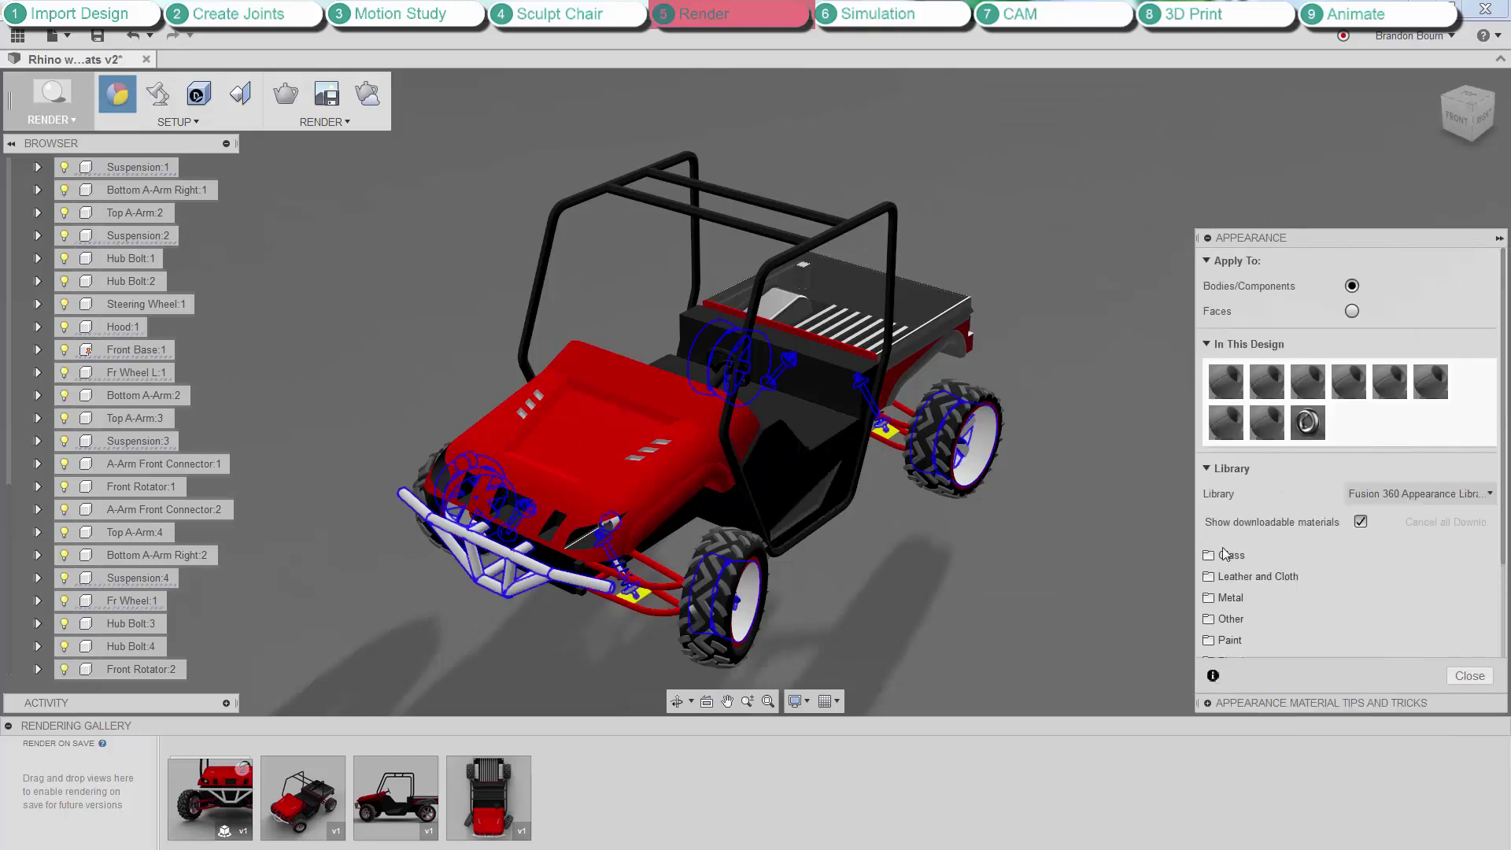
middle_click_drag(850, 554, 1004, 543, "shift")
scroll(976, 543, "up", 3)
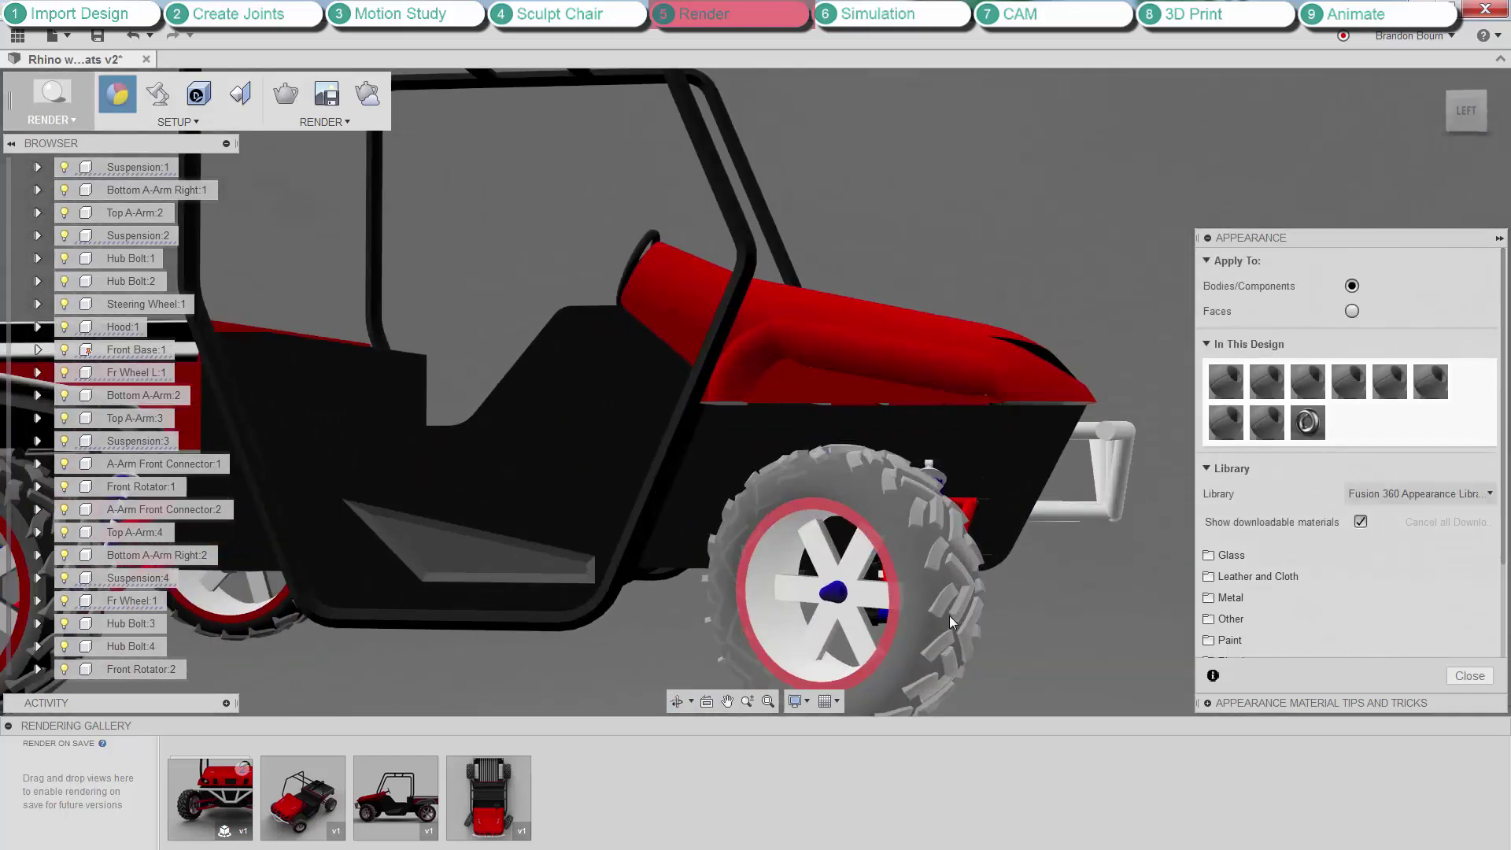
Replace the second appearance in this design with Aluminum - Anodized Rough (Red) on the wheels and front bumper.
scroll(1322, 558, "down", 2)
left_click(1278, 509)
left_click(1260, 523)
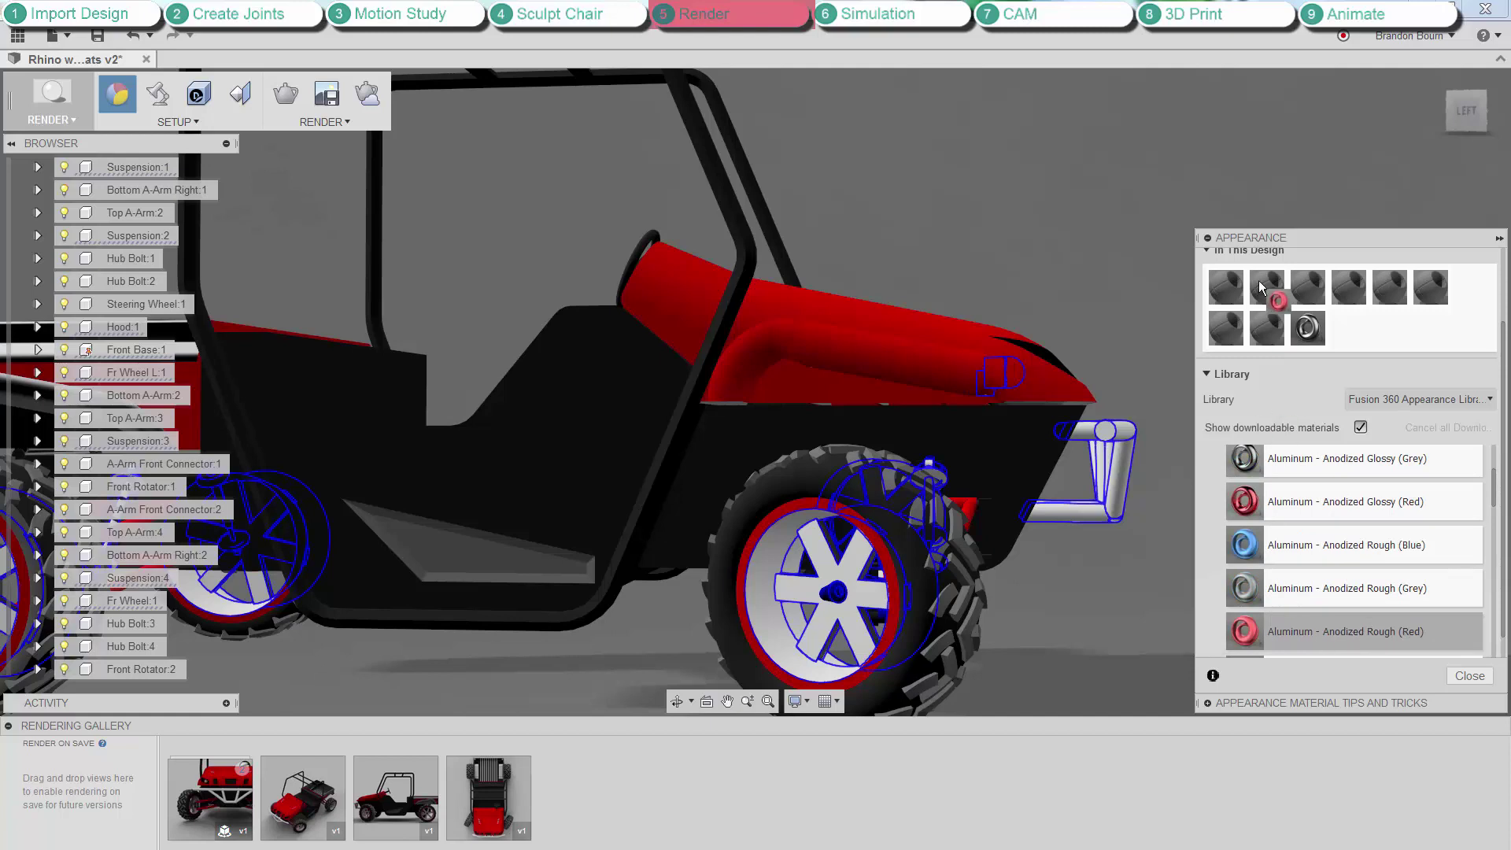
left_click_drag(1262, 288, 1263, 290)
Edit the Aluminum - Anodized Rough (Red) appearance in this design to RGB colour 255, 37, 37.
right_click(1255, 331)
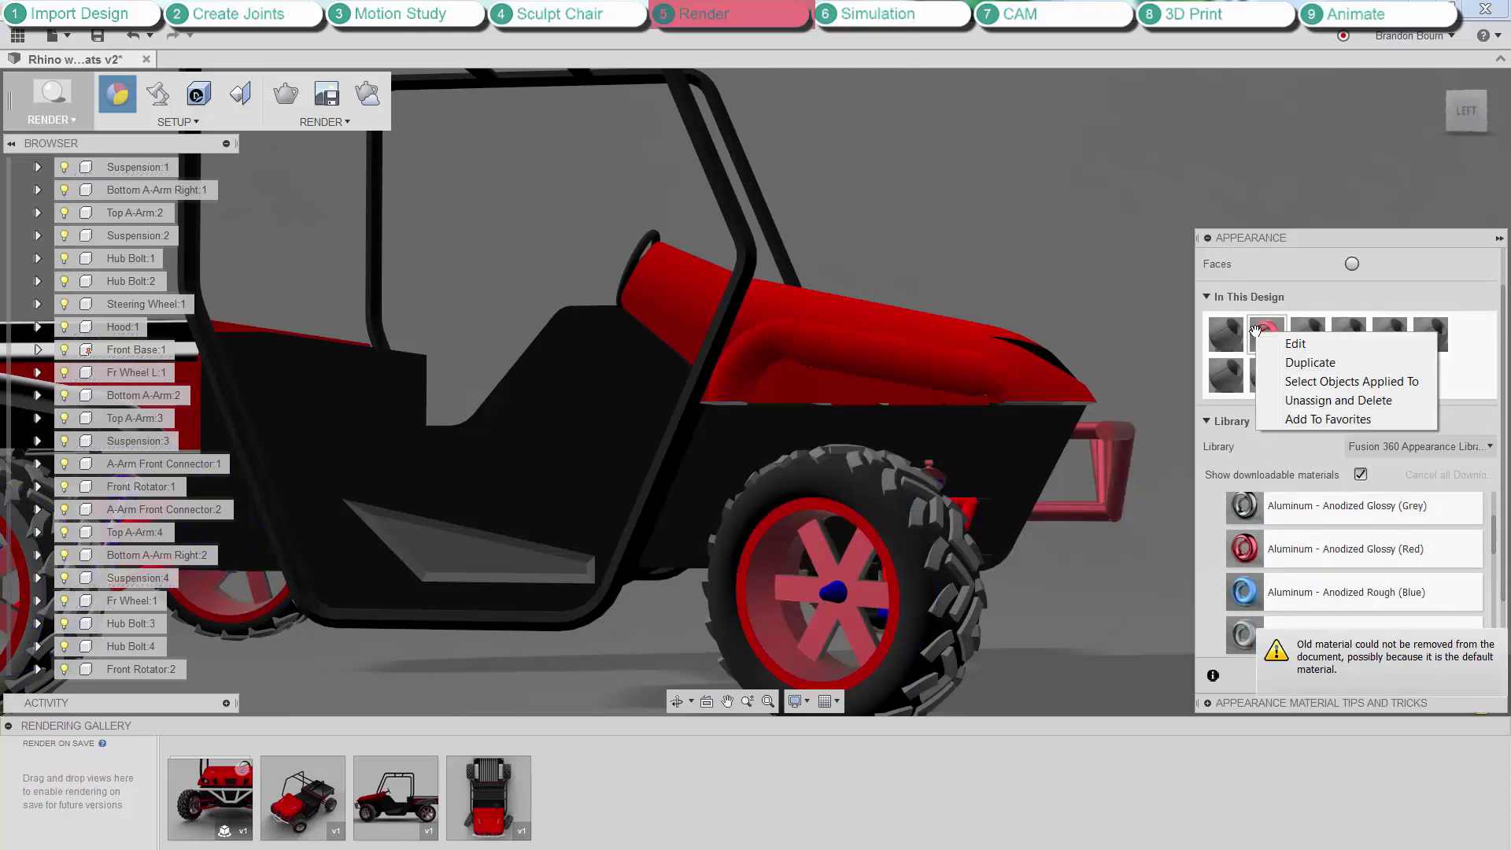
left_click(1343, 343)
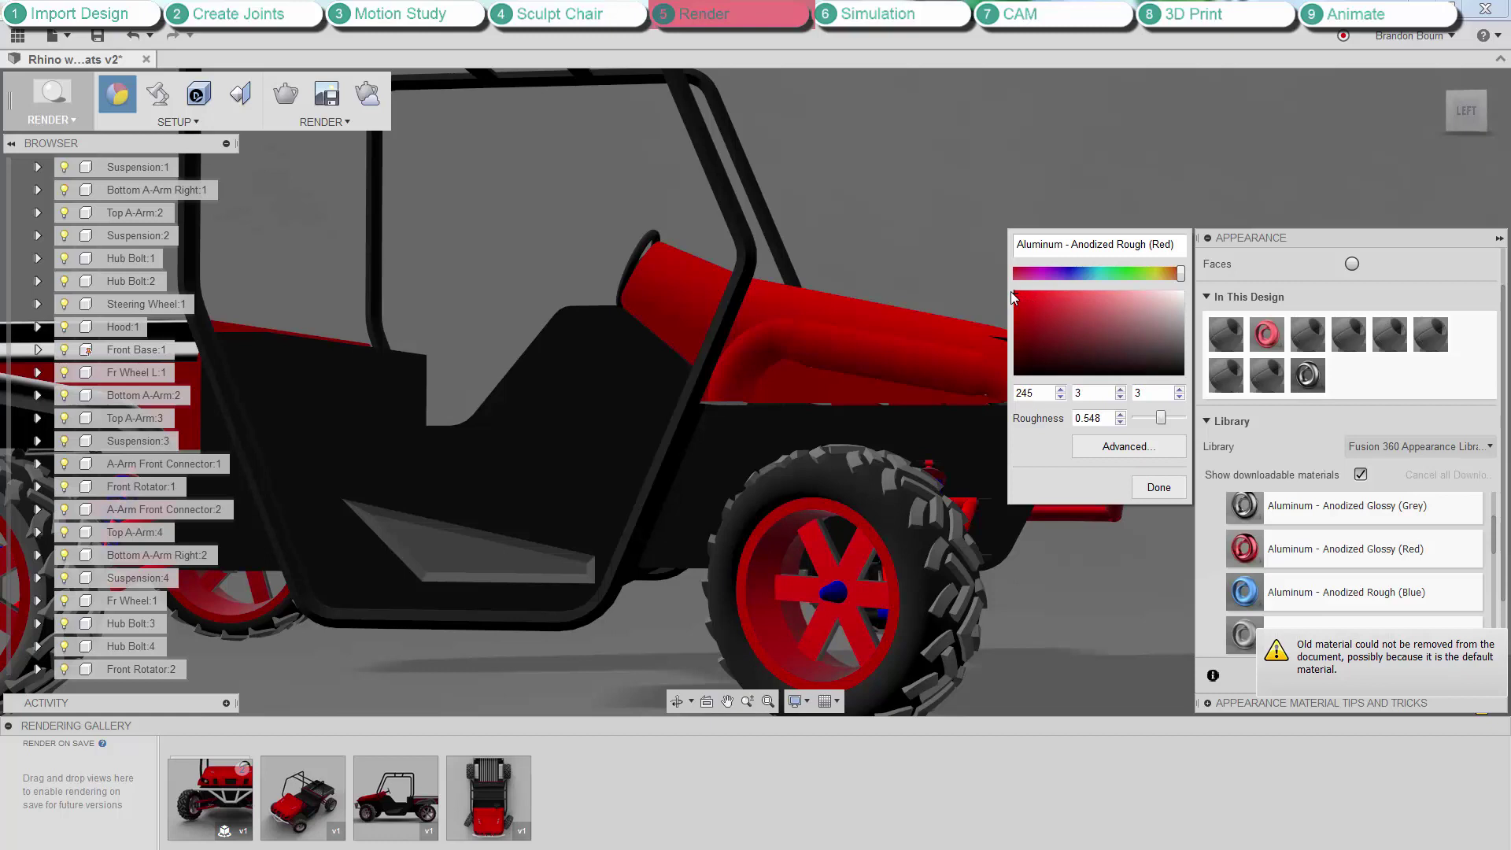
left_click(1040, 293)
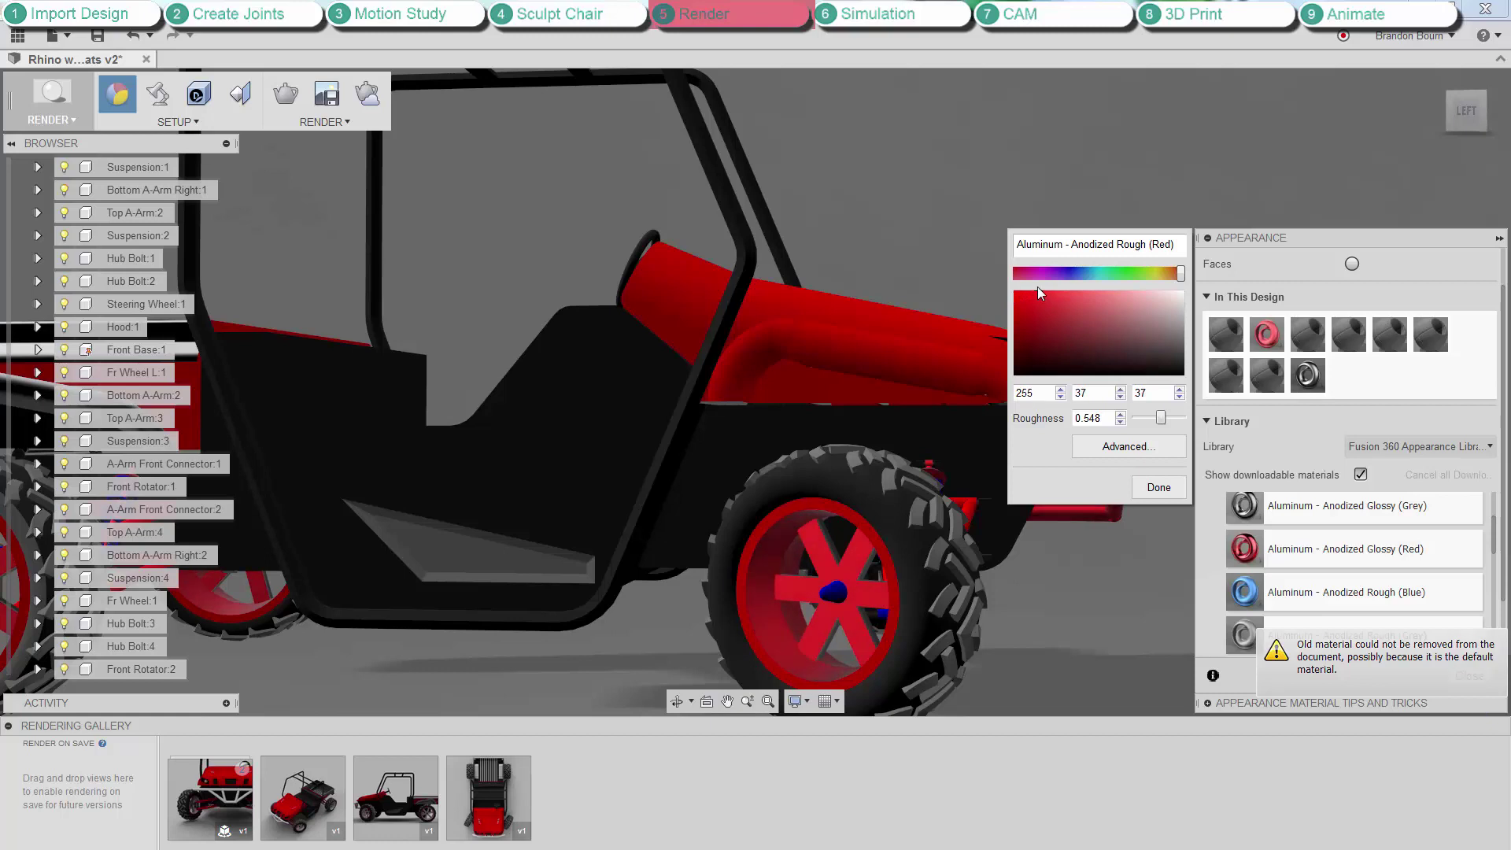
left_click(1158, 488)
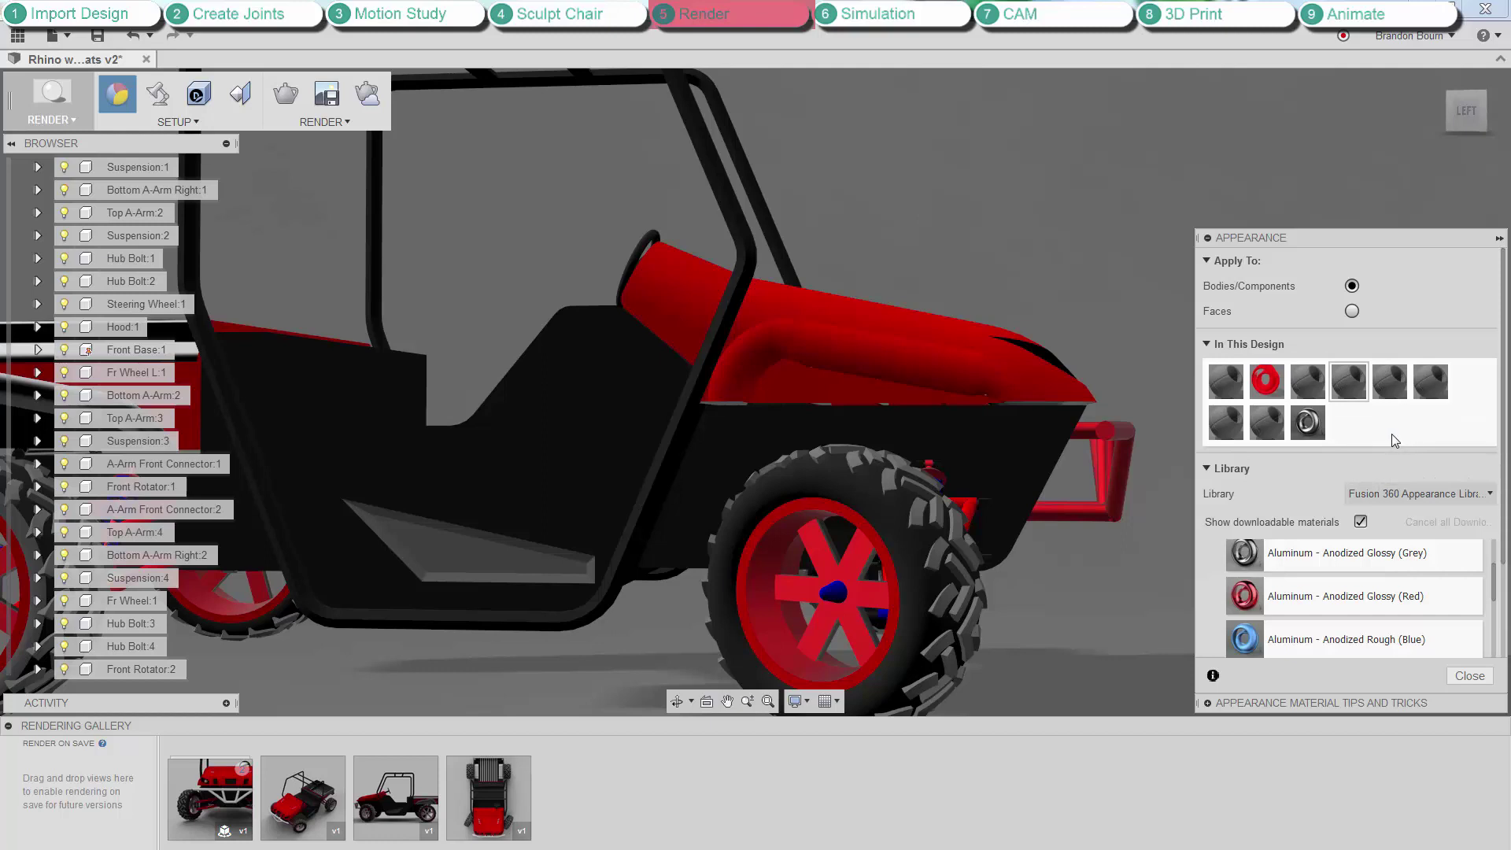
Highlight the objects using the fifth appearance in this design, and apply Carbon Fiber - Plain from the library to the roll cage body.
right_click(1390, 381)
left_click(1439, 434)
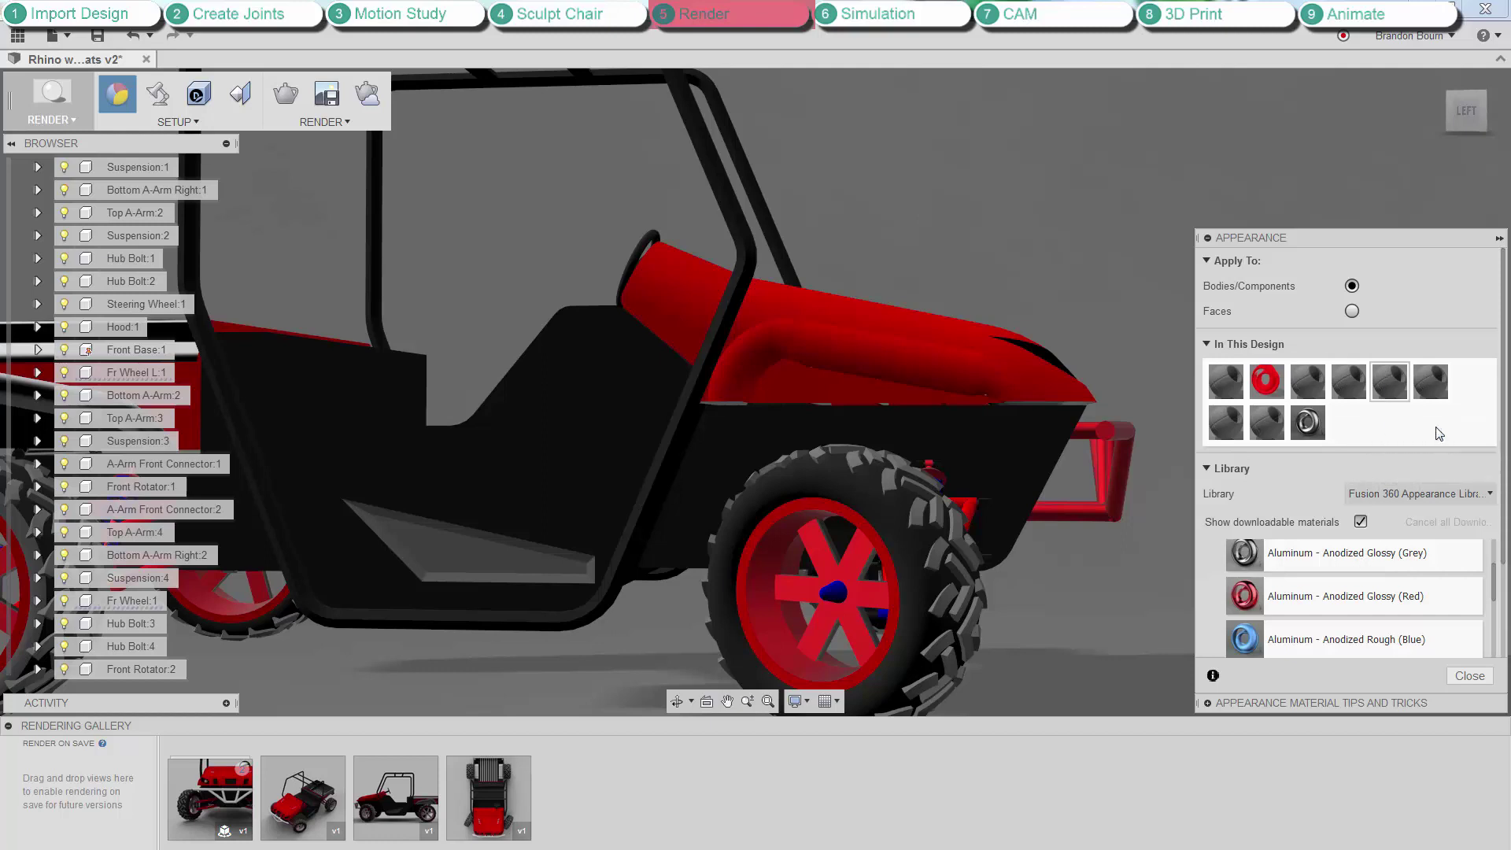
scroll(1412, 584, "up", 3)
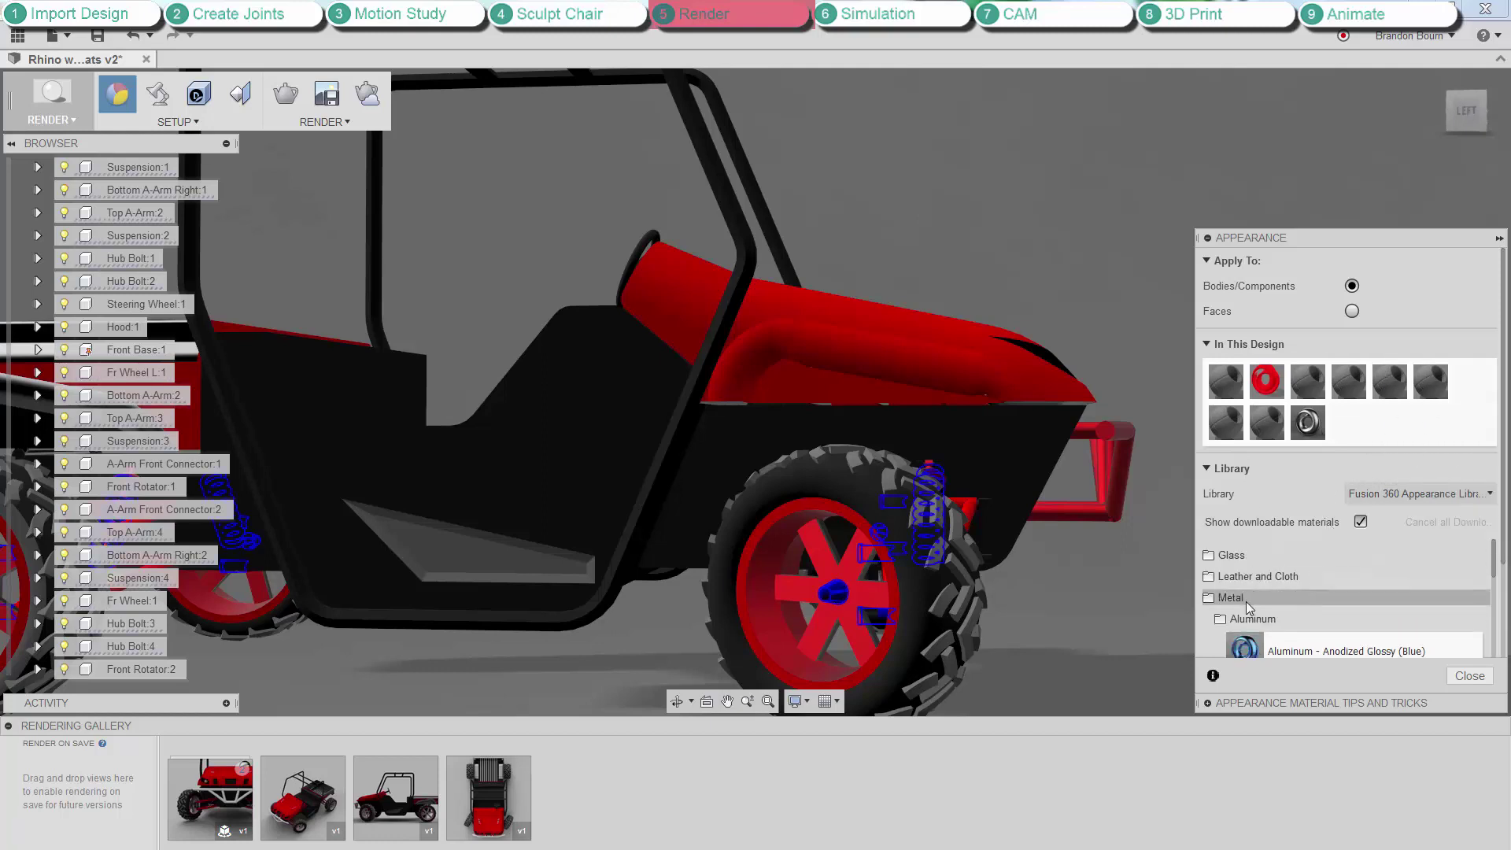
scroll(1246, 606, "up", 3)
left_click_drag(1299, 578, 526, 623)
left_click(683, 450)
middle_click_drag(645, 339, 352, 365, "shift")
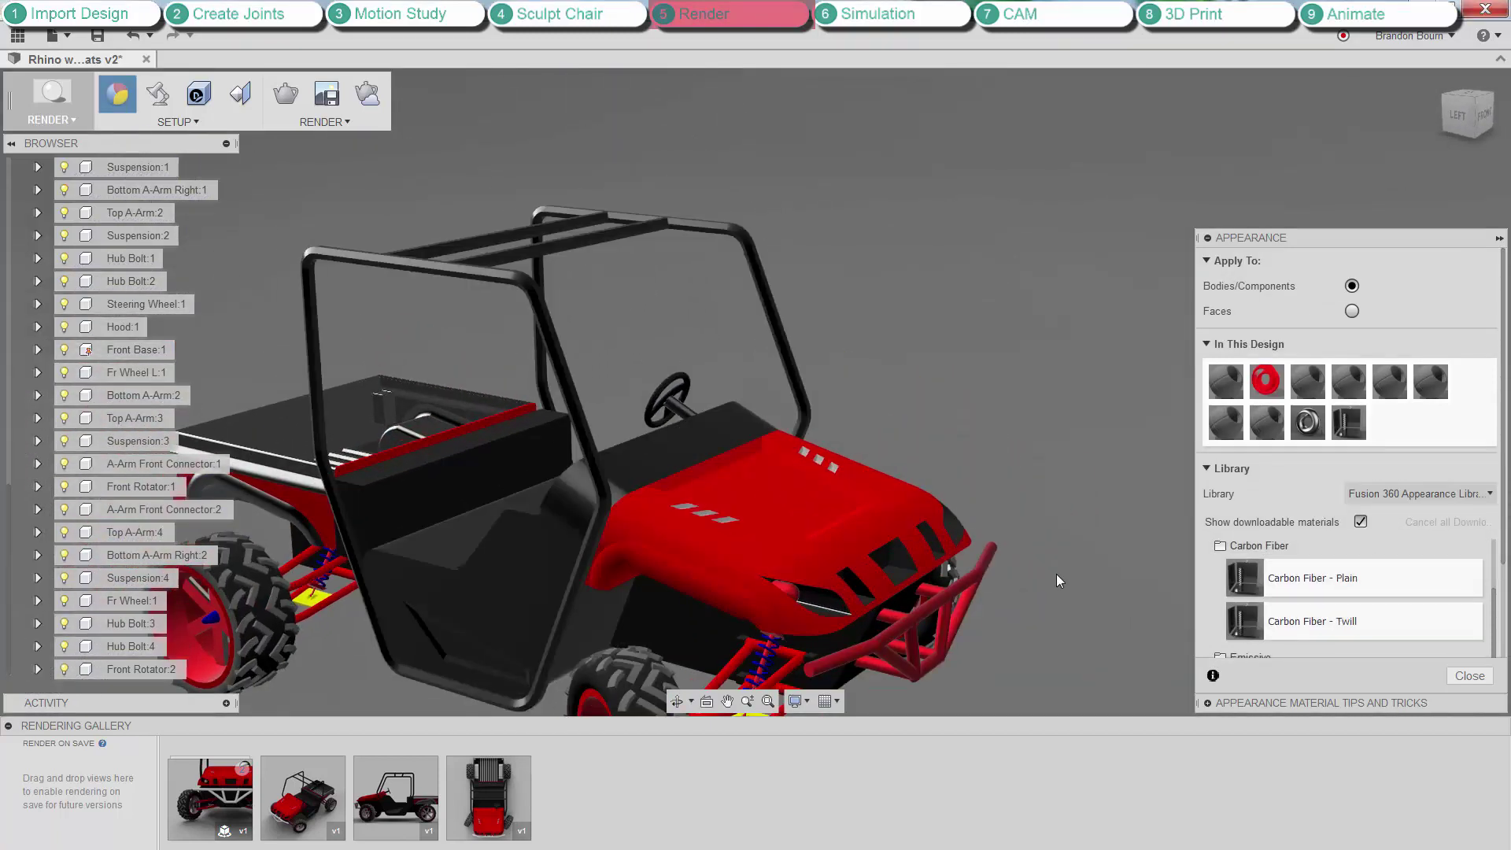
Set appearances to apply to faces and assign Rubber - Weathered to the front tire's sidewall.
middle_click_drag(1057, 581, 1243, 584, "shift")
left_click(1288, 546)
scroll(1287, 558, "down", 3)
scroll(1288, 567, "up", 1)
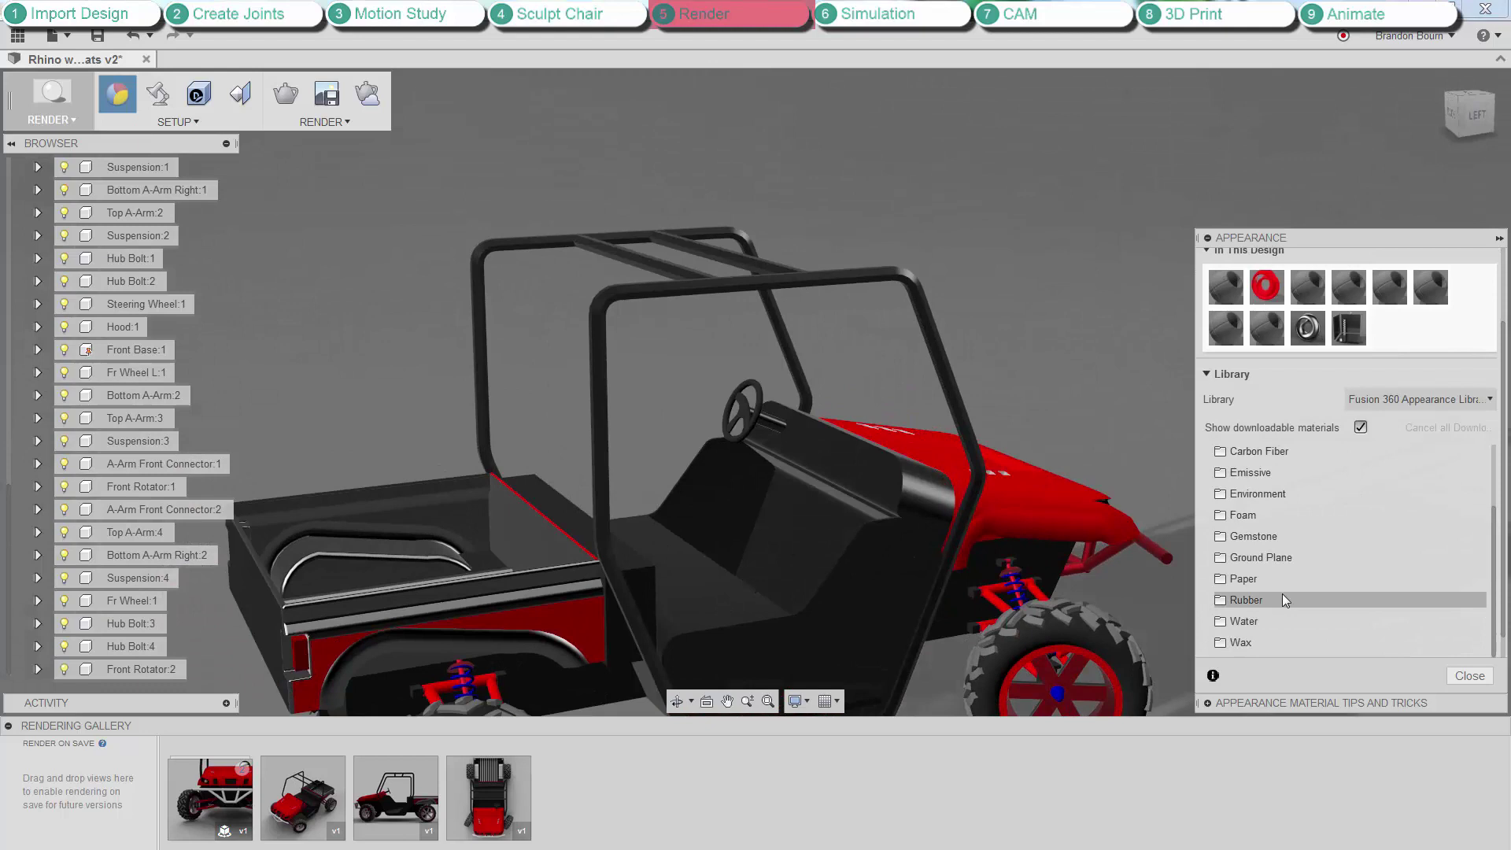
left_click(1285, 601)
scroll(1291, 583, "down", 3)
left_click_drag(1306, 577, 1044, 649)
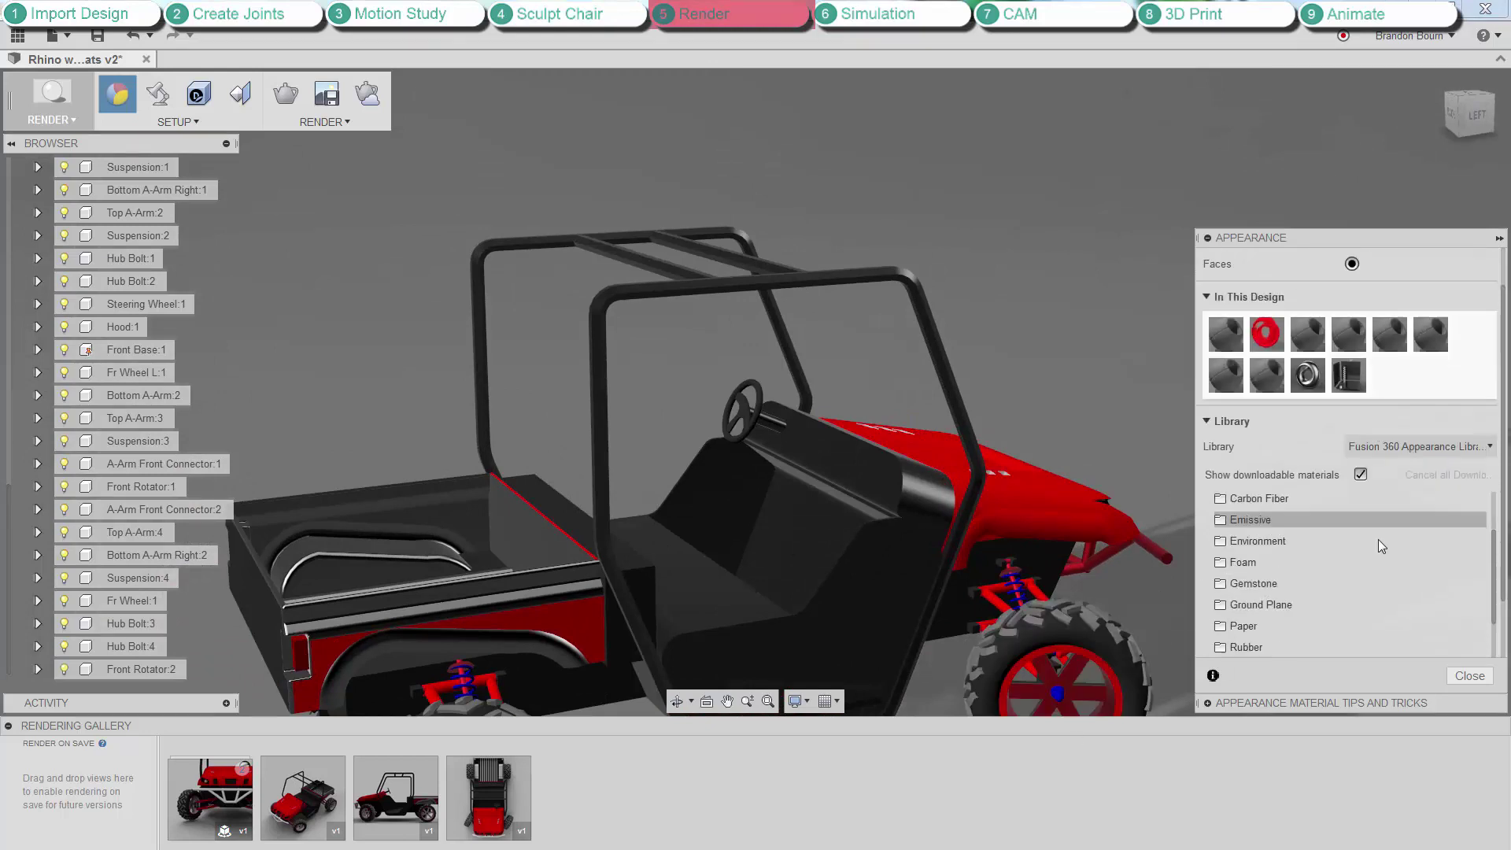
left_click_drag(1364, 623, 1101, 669)
scroll(1104, 674, "up", 7)
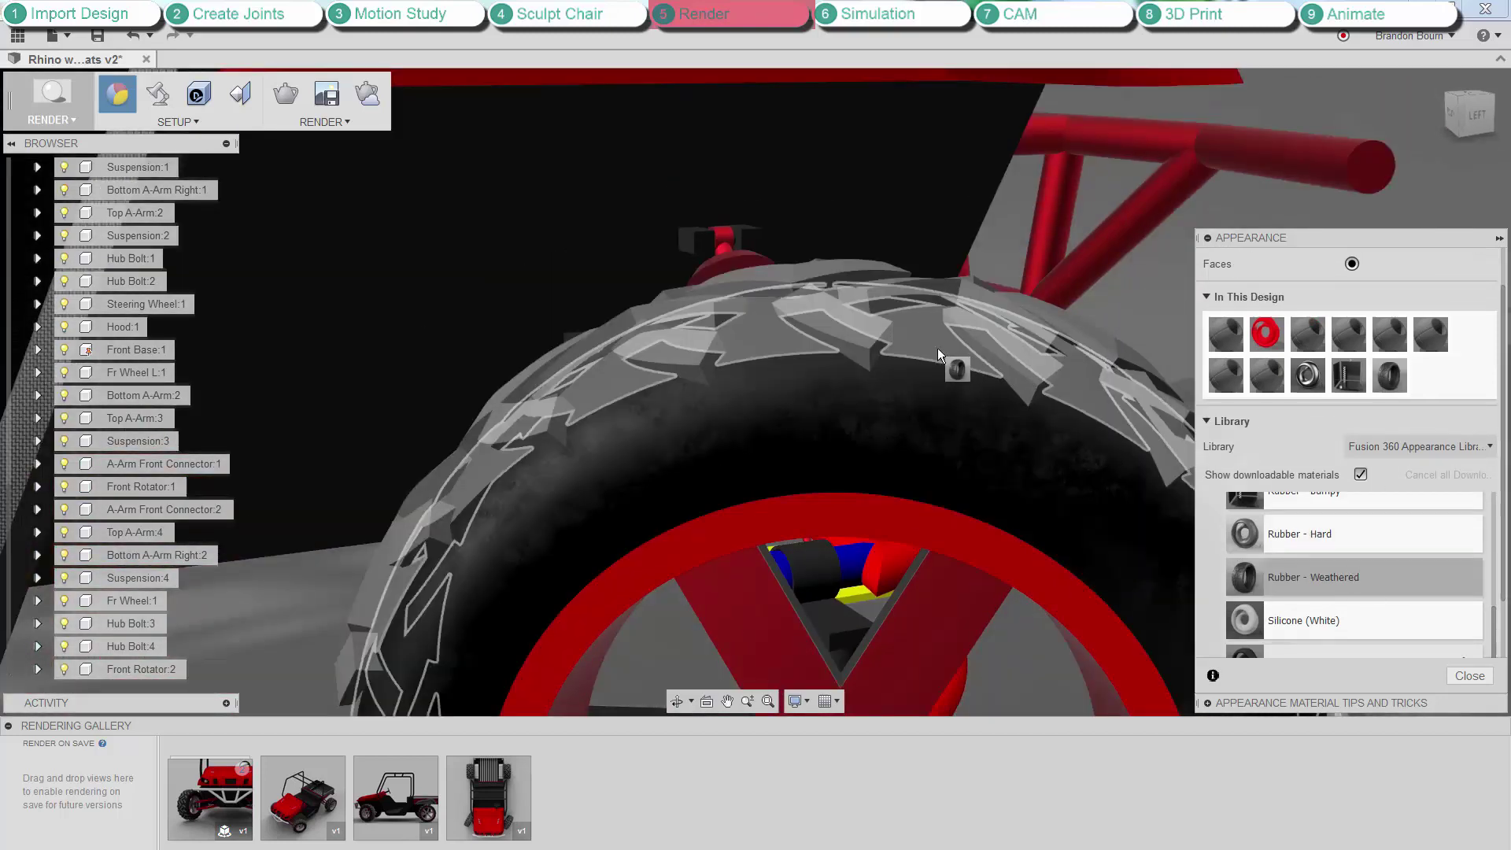
left_click_drag(939, 355, 897, 429)
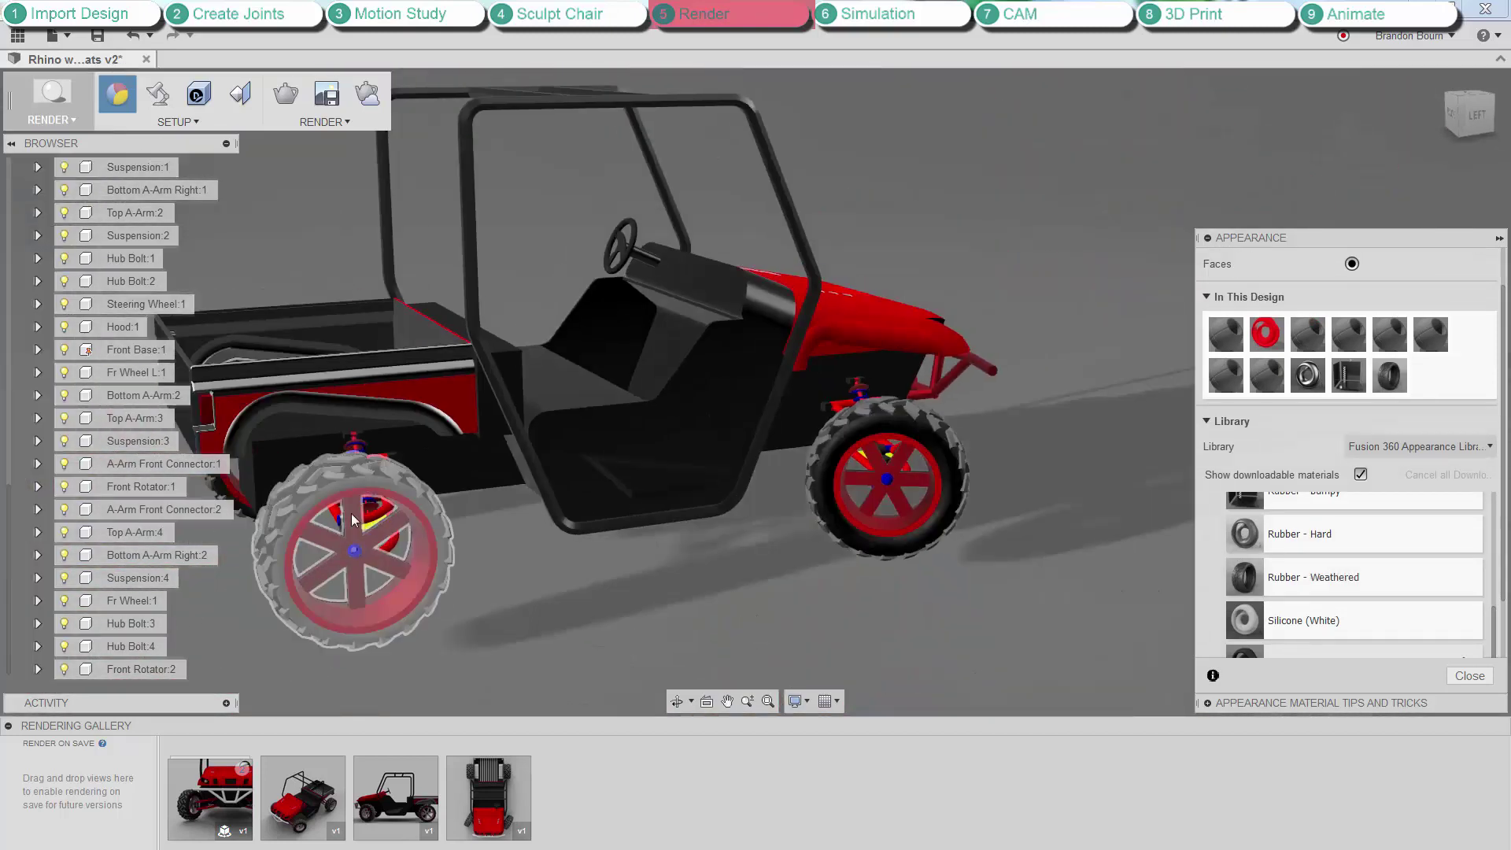
Assign the Rubber - Weathered appearance to the sidewall of the rear tire on the vehicle's opposite side.
scroll(351, 521, "up", 3)
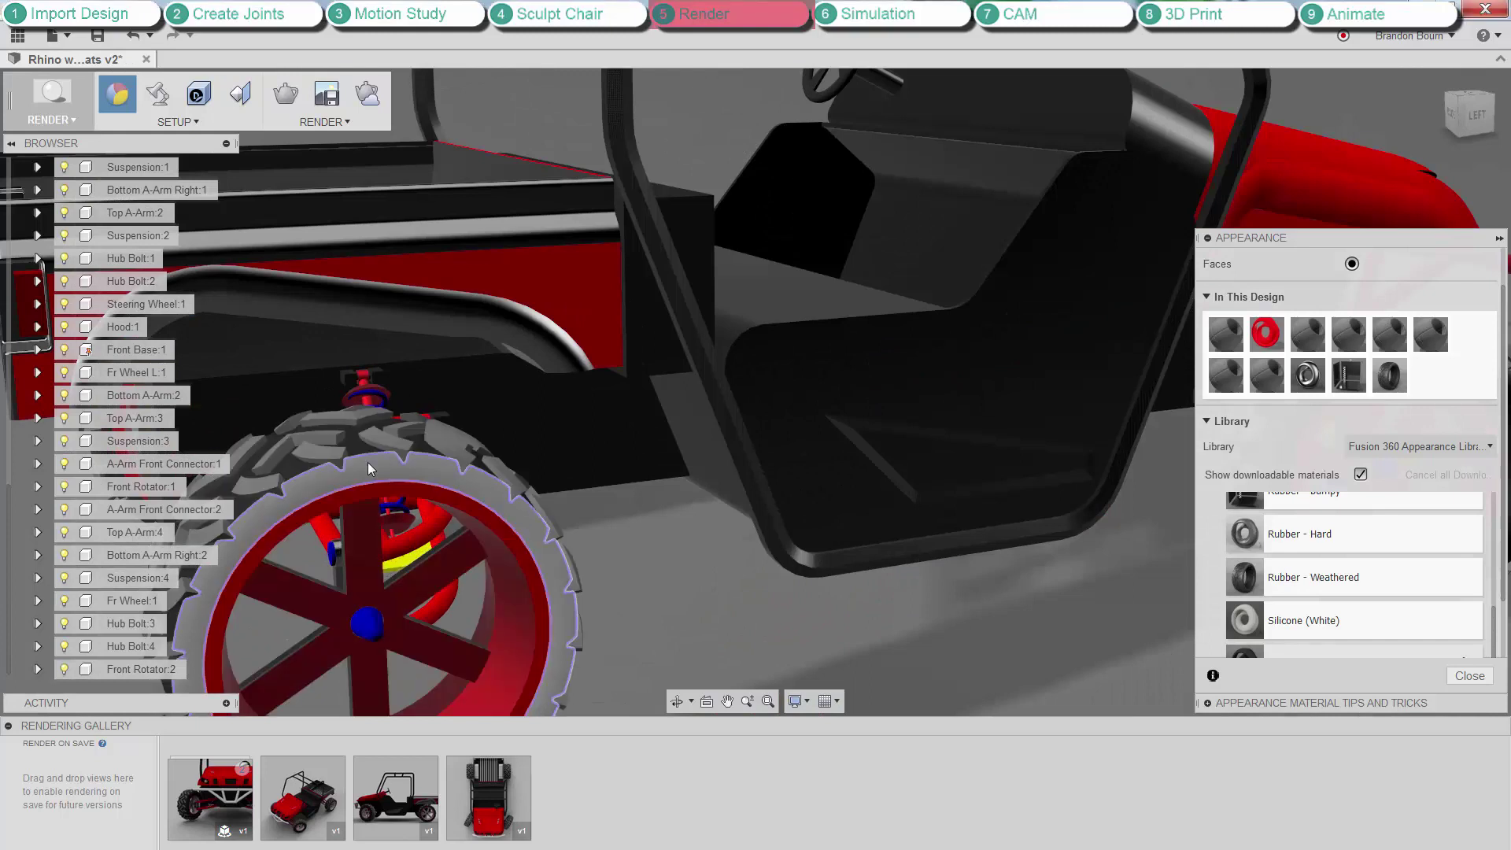
scroll(791, 604, "down", 4)
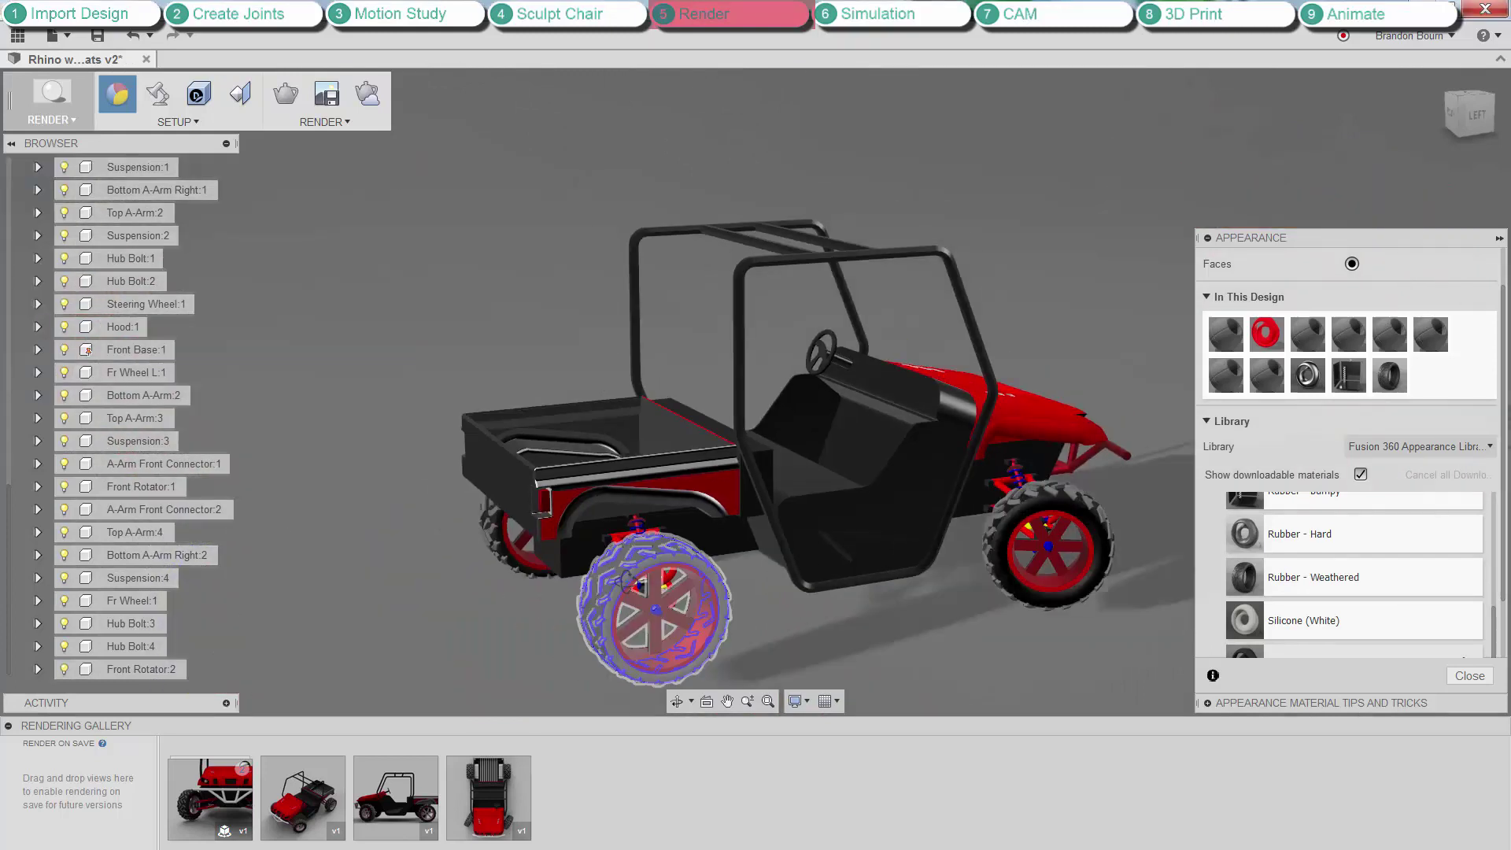
middle_click_drag(685, 606, 1039, 496, "shift")
scroll(999, 496, "up", 4)
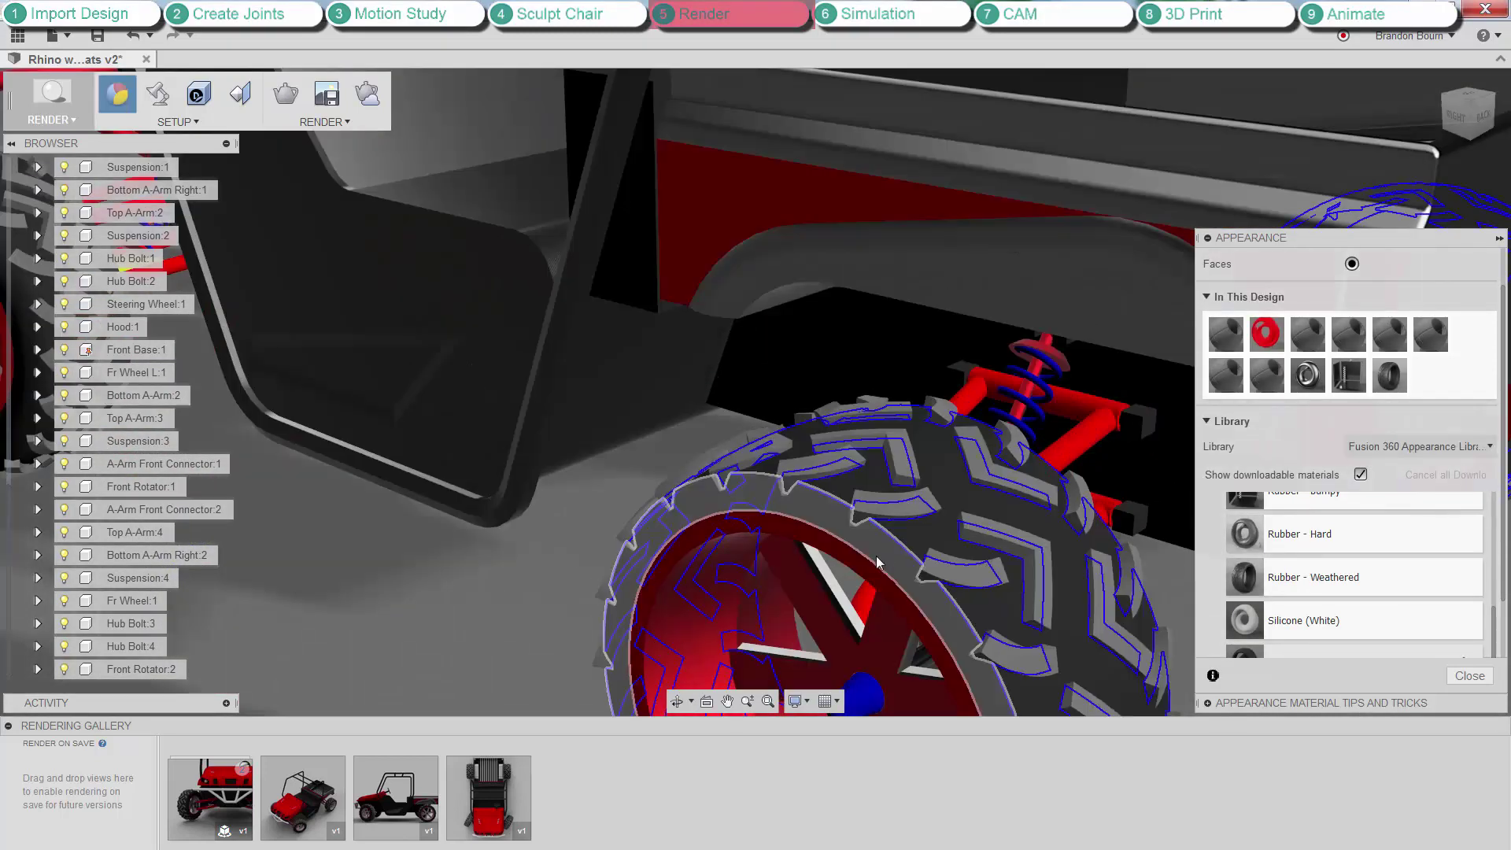
left_click_drag(1299, 577, 889, 557)
scroll(931, 516, "up", 4)
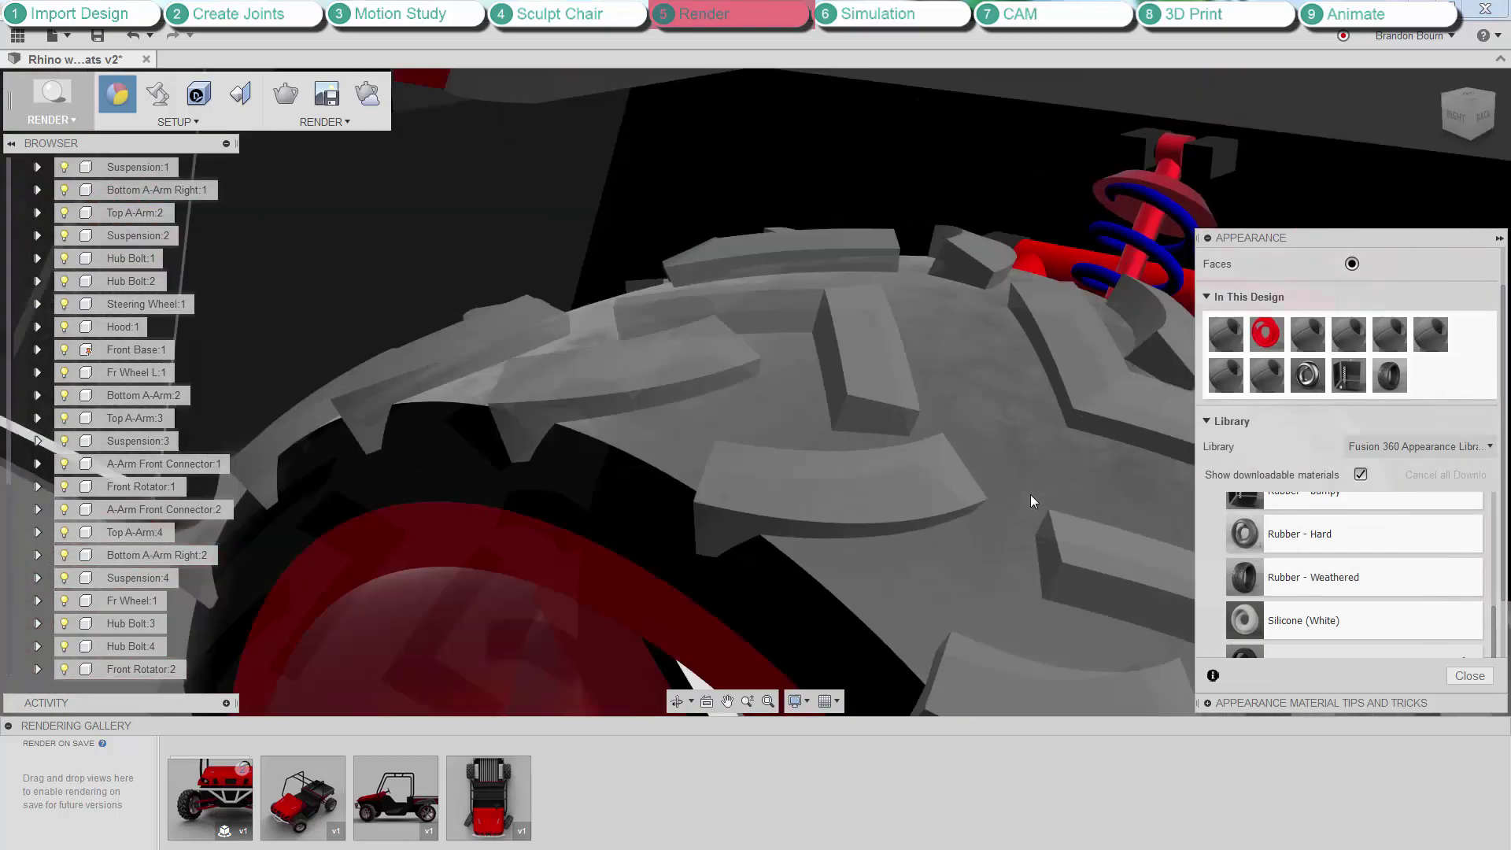
Start a cloud rendering of the vehicle at Final quality as PNG (Lossless), 1920 by 823 px.
left_click(286, 94)
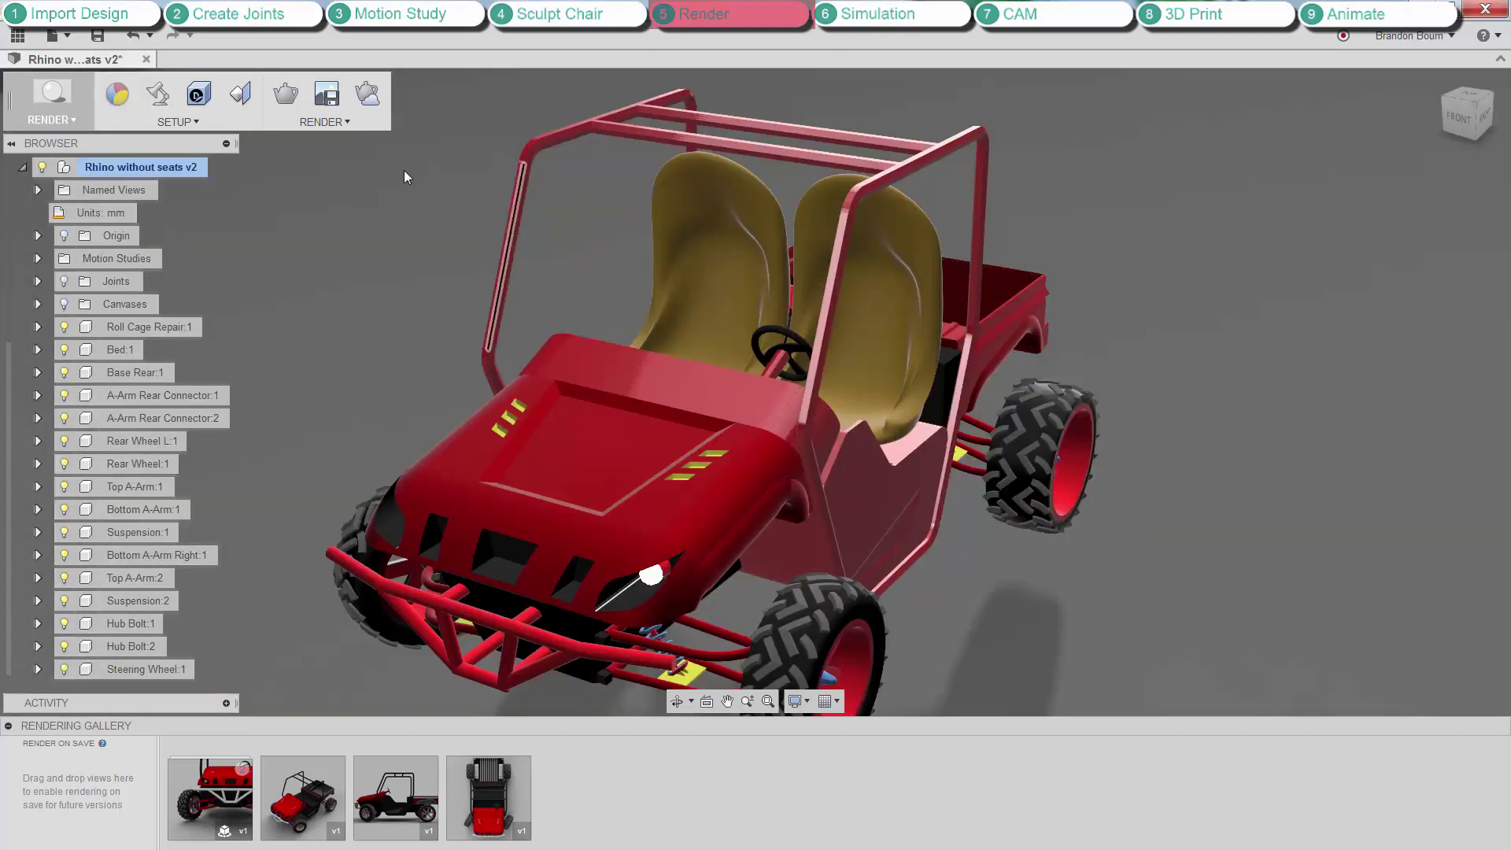
left_click(384, 115)
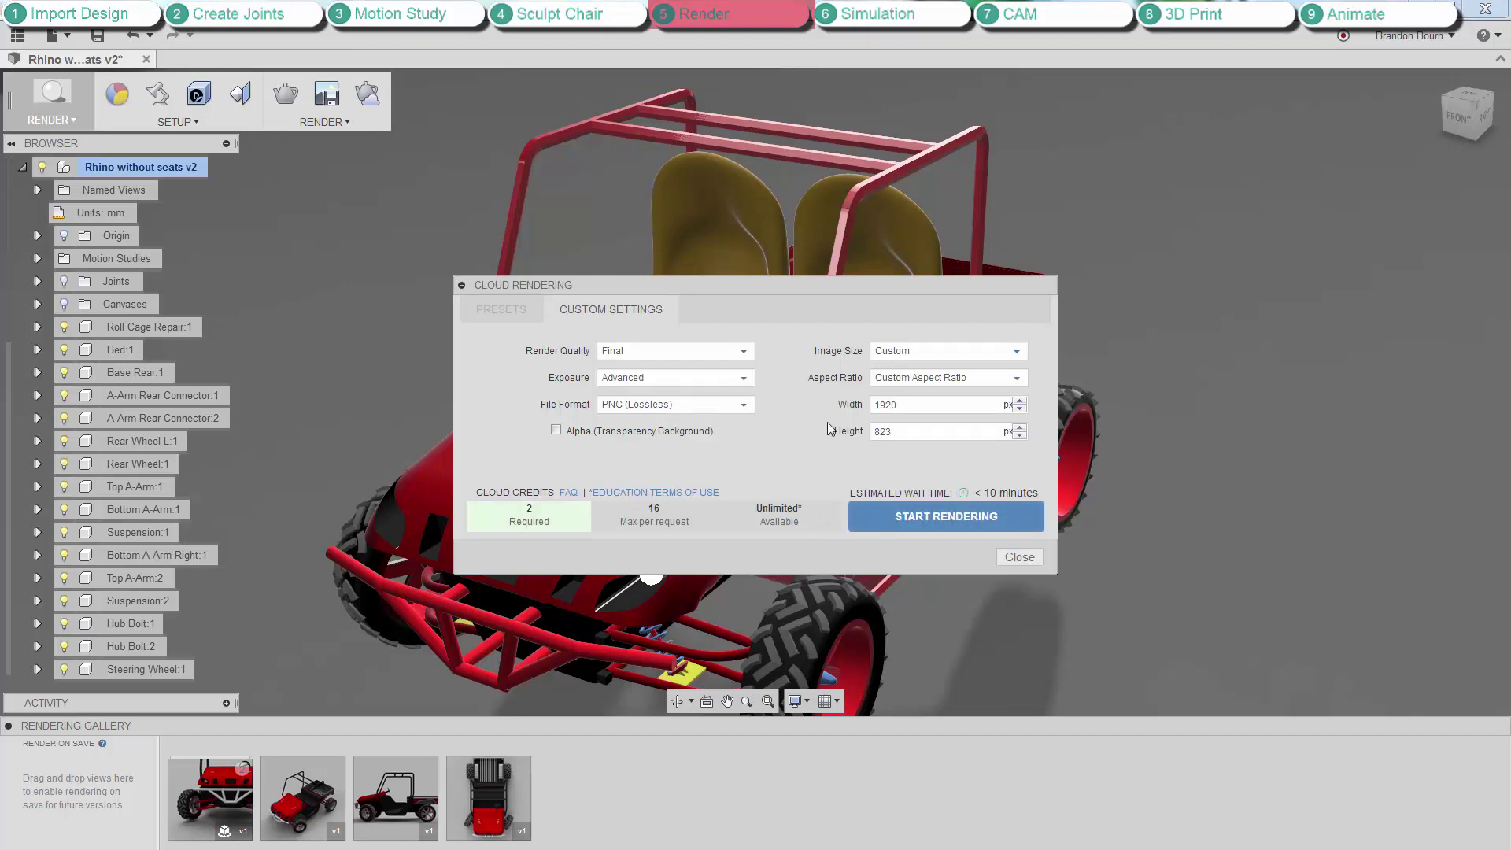
left_click(900, 520)
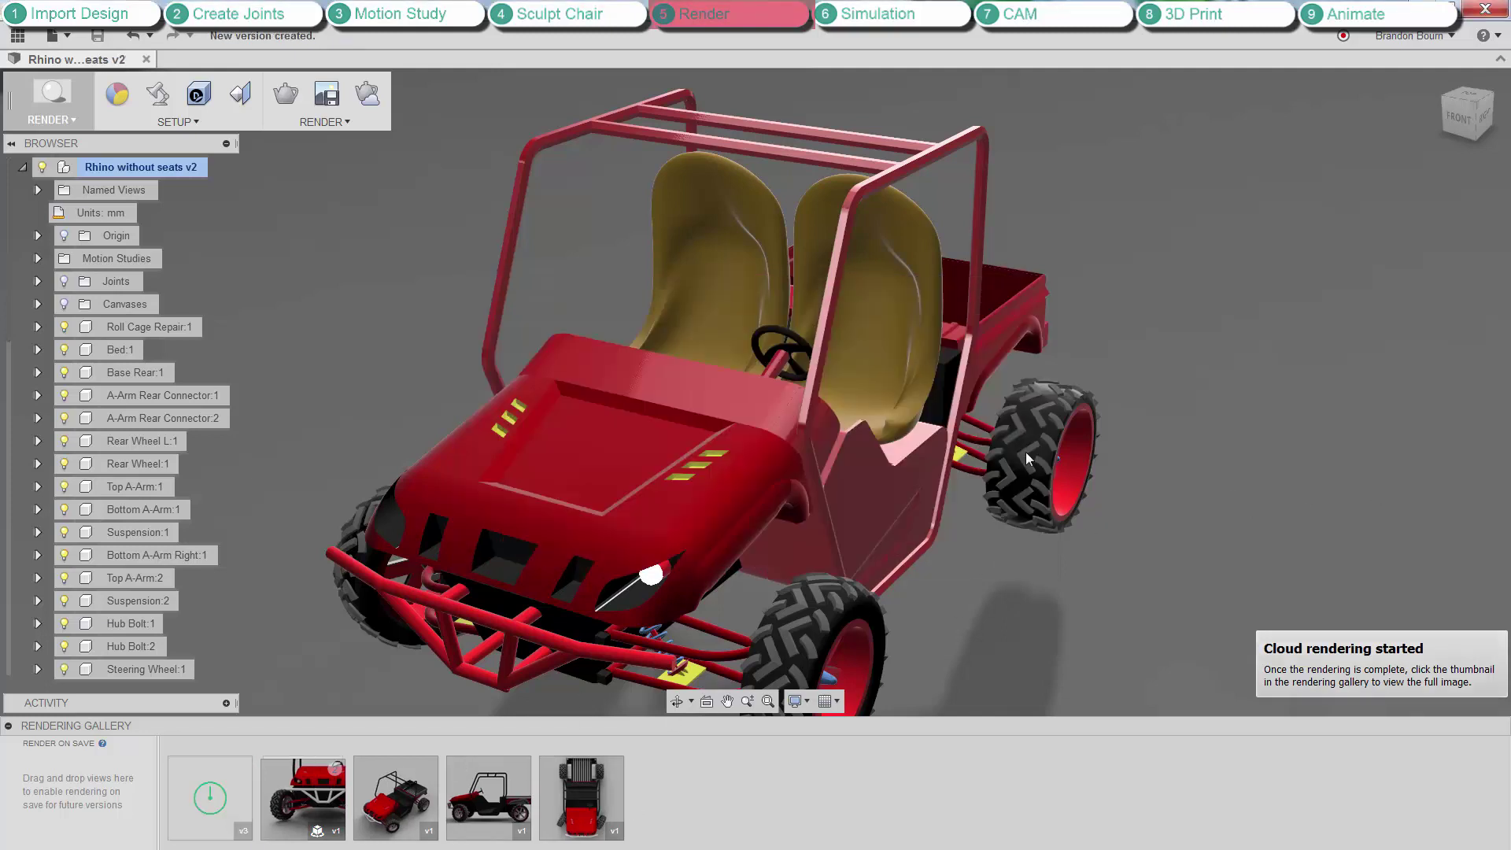
Switch to the Simulation workspace and create a Static Stress study of the vehicle.
left_click(52, 110)
left_click(100, 313)
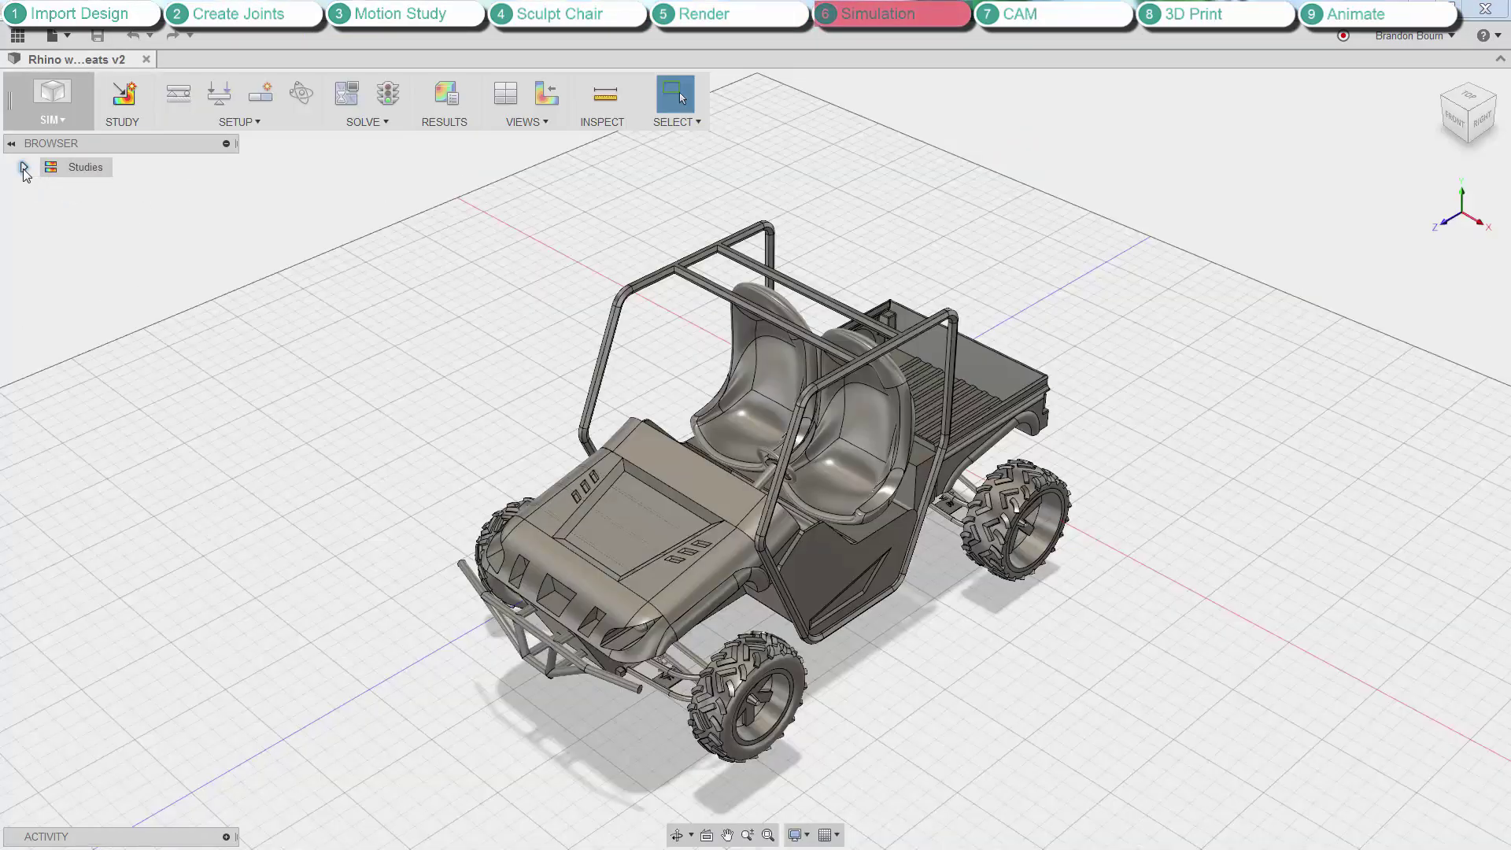
left_click(110, 116)
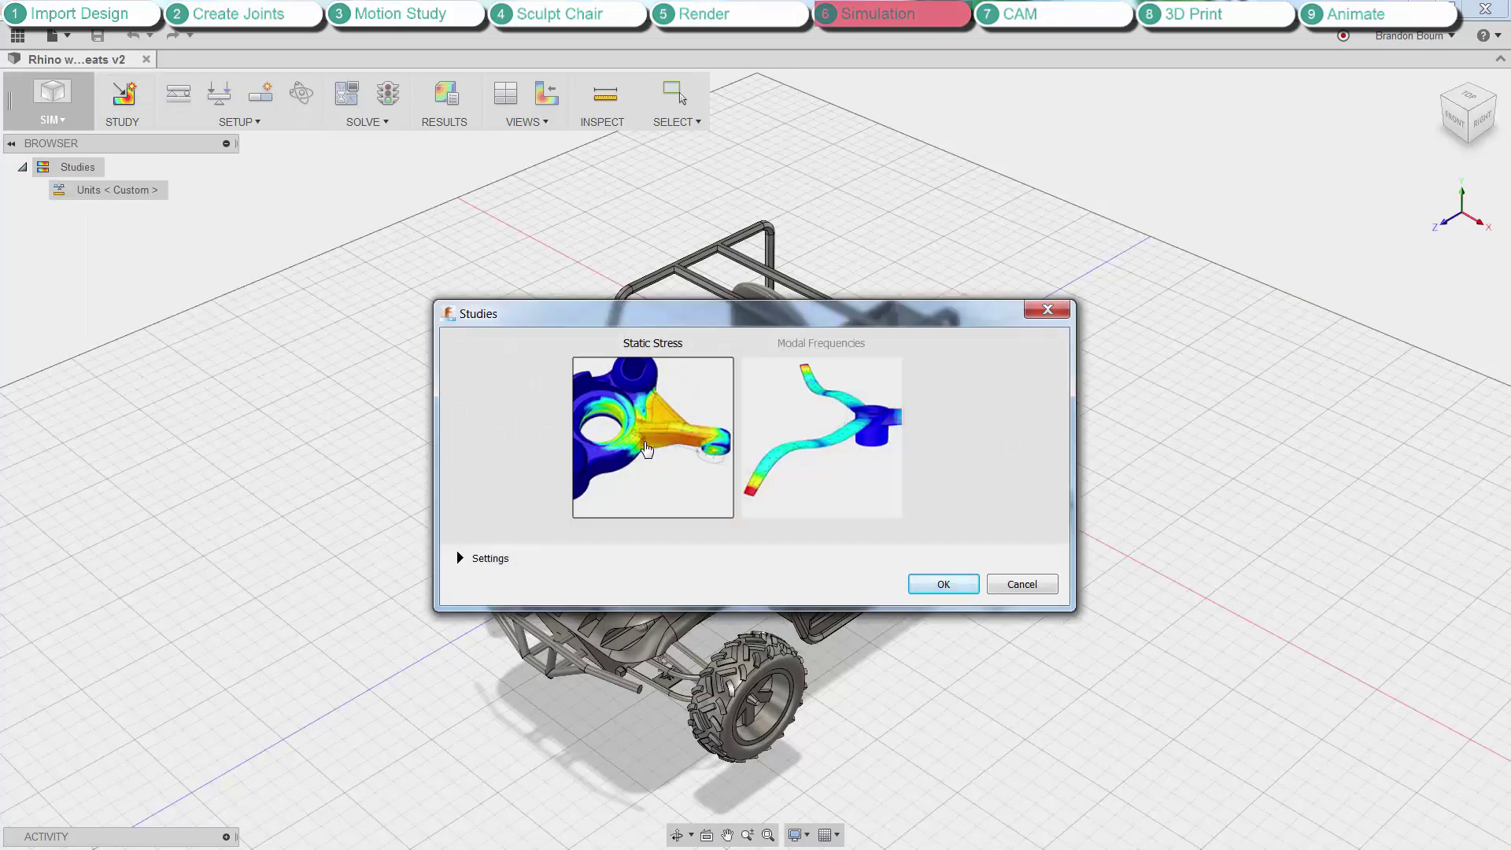
double_click(645, 444)
middle_click_drag(251, 392, 504, 291, "shift")
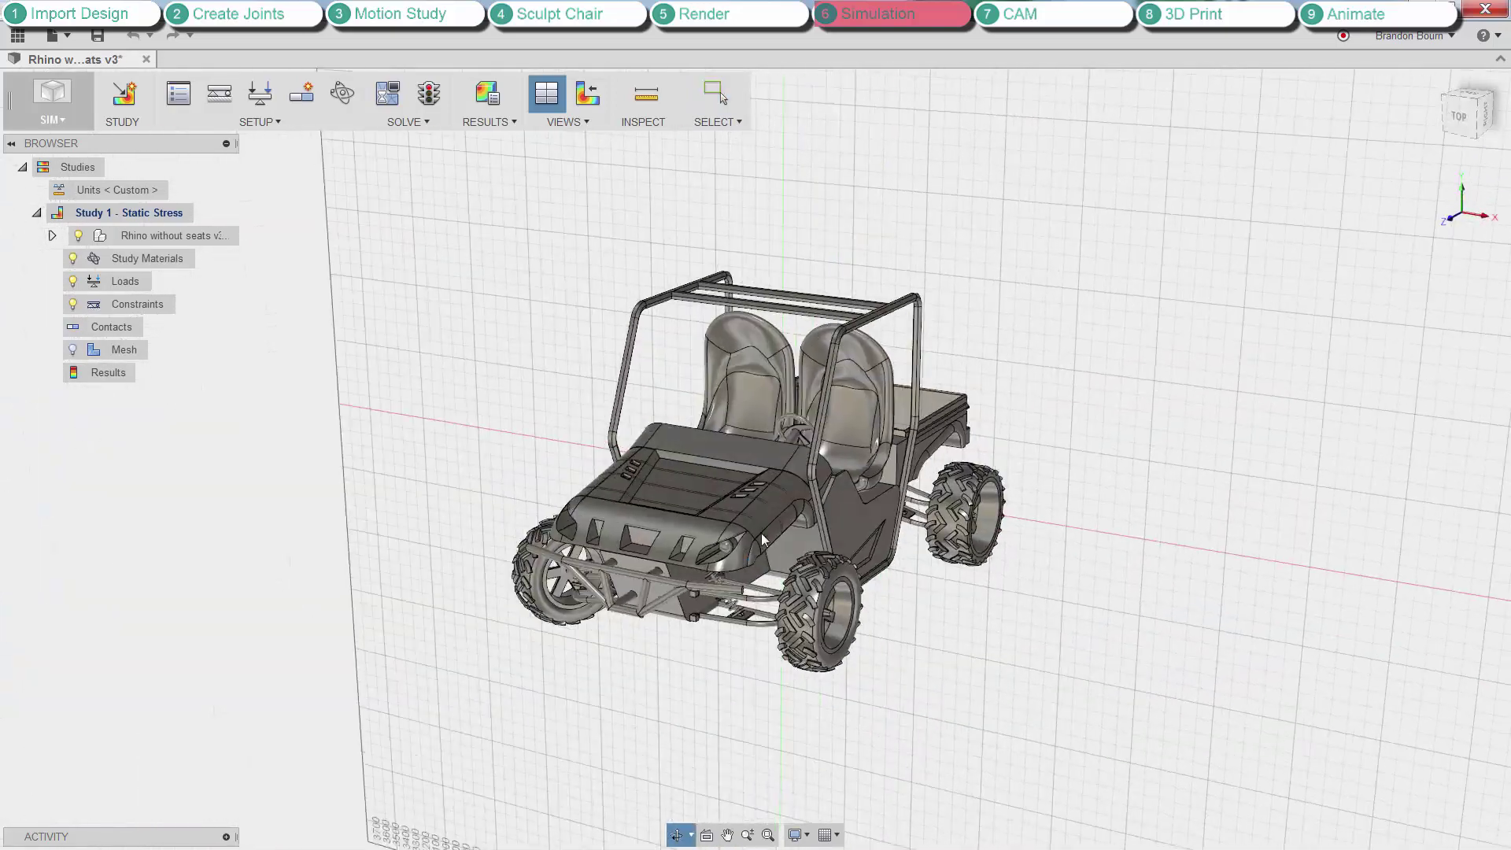
Suppress every component in the static stress study except the Roll Cage Repair:1 component.
left_click(52, 235)
left_click(92, 190)
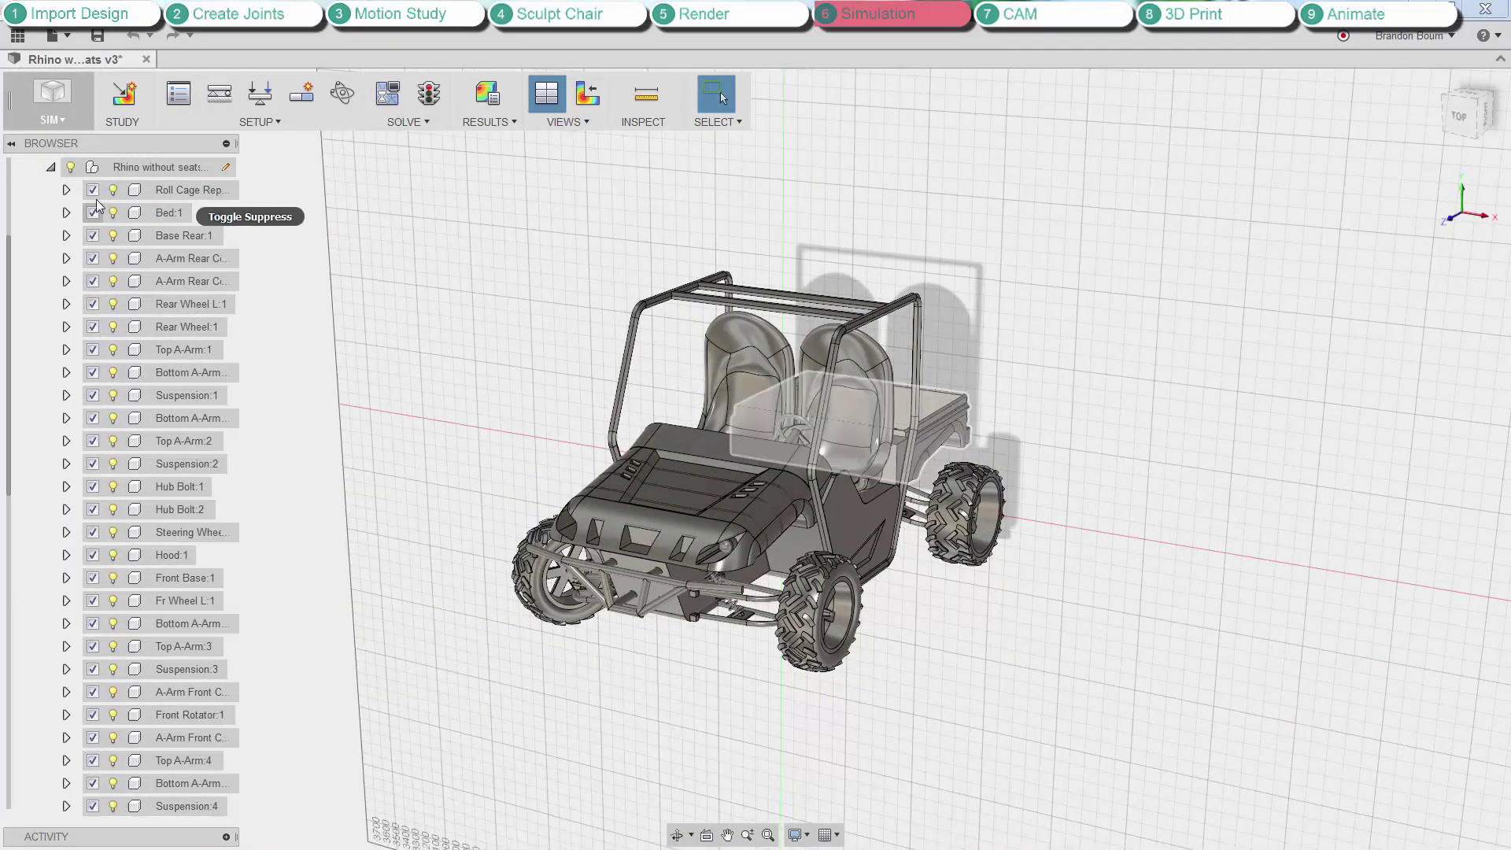
left_click(92, 213)
left_click(92, 235)
left_click(92, 258)
left_click_drag(92, 281, 96, 810)
scroll(132, 483, "up", 3)
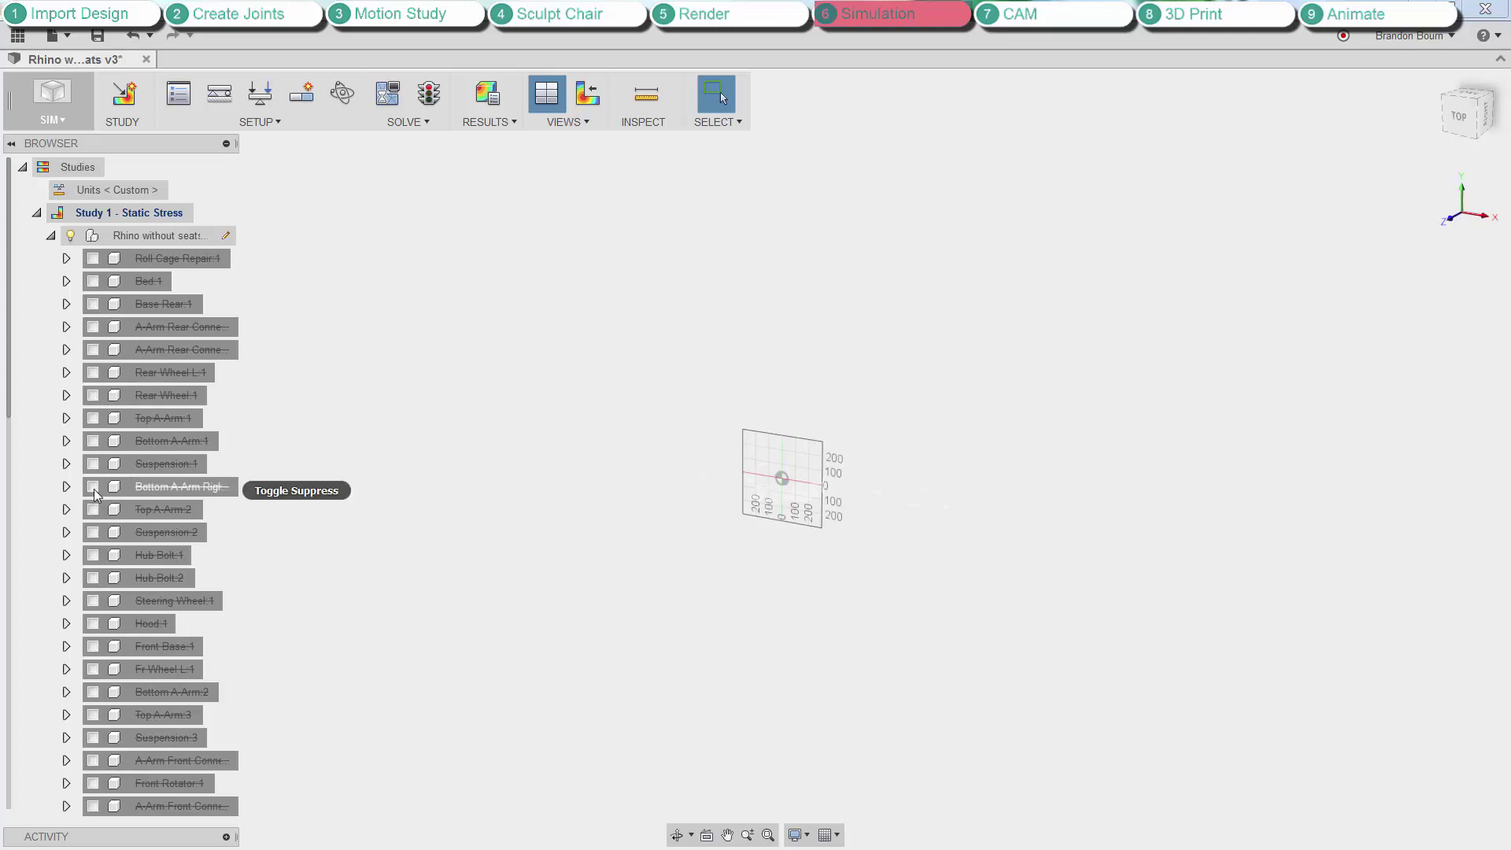
left_click(92, 258)
scroll(736, 421, "up", 5)
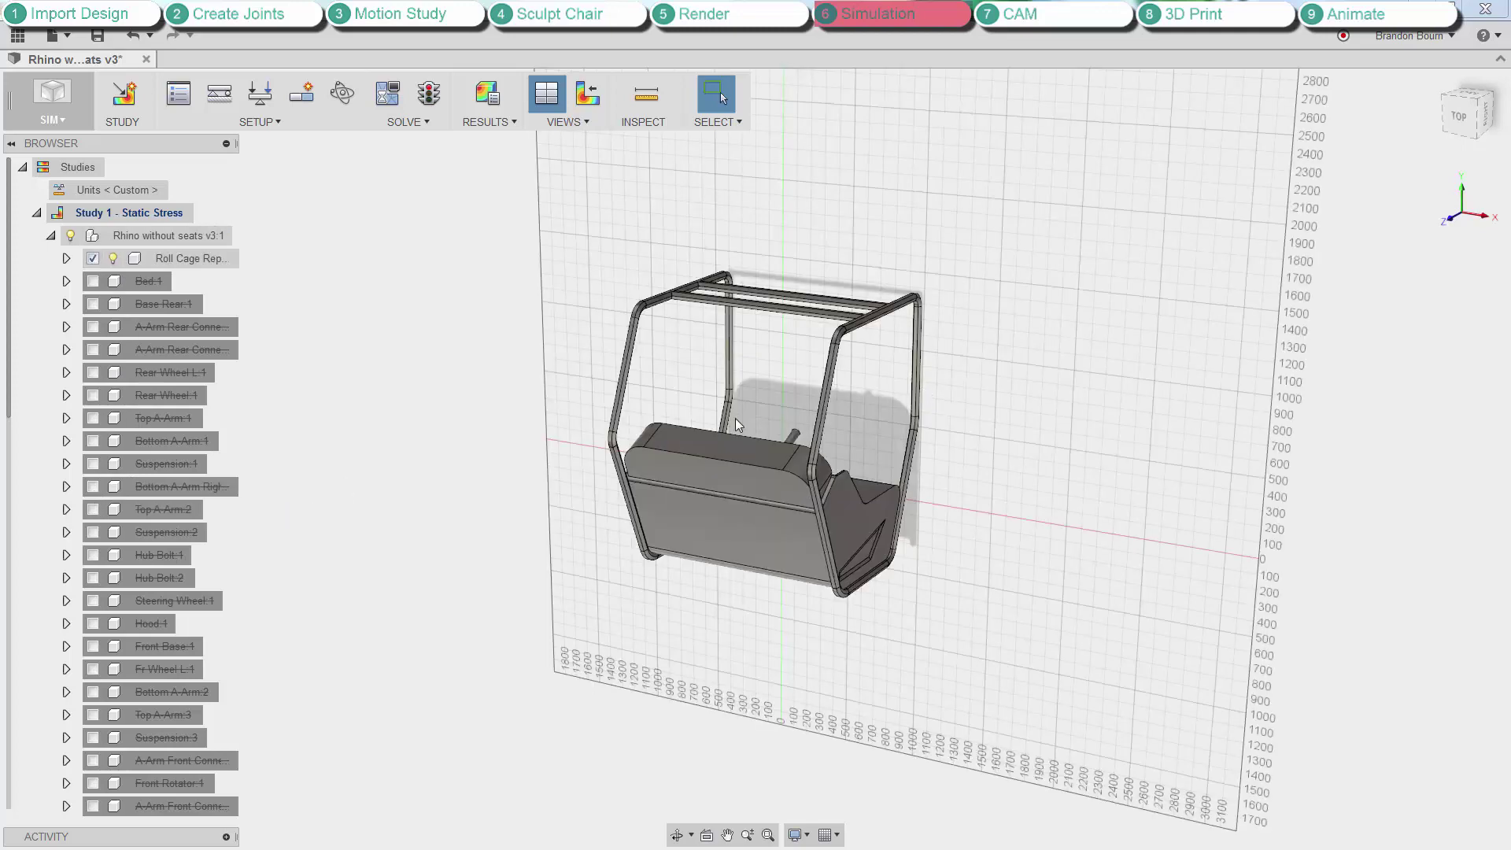
middle_click_drag(583, 464, 564, 380, "shift")
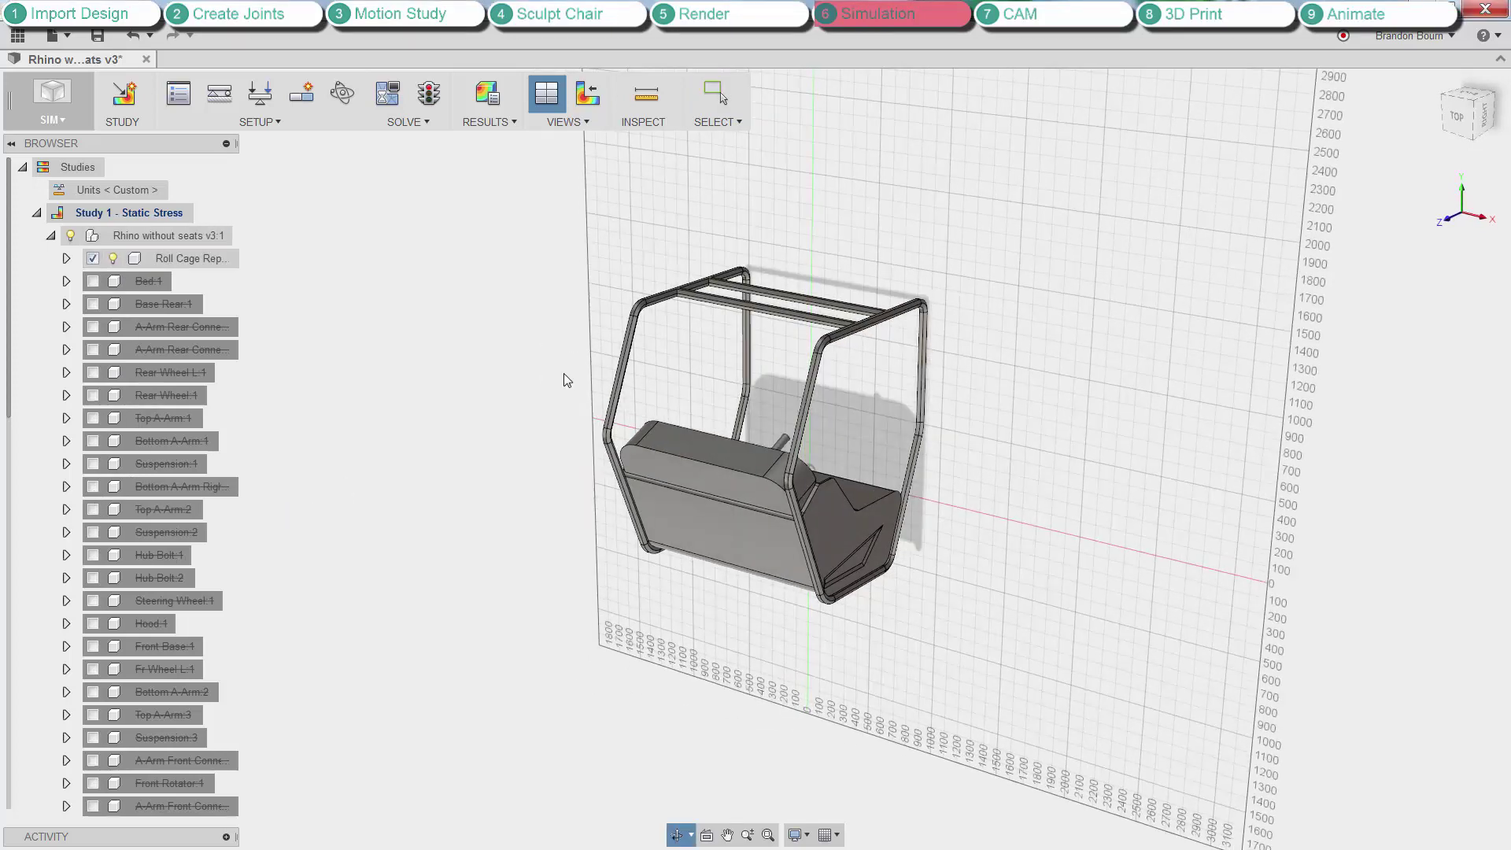
Add a Fixed structural constraint in all three axes to the bottom face of the roll cage component.
left_click(220, 93)
middle_click_drag(482, 347, 449, 409, "shift")
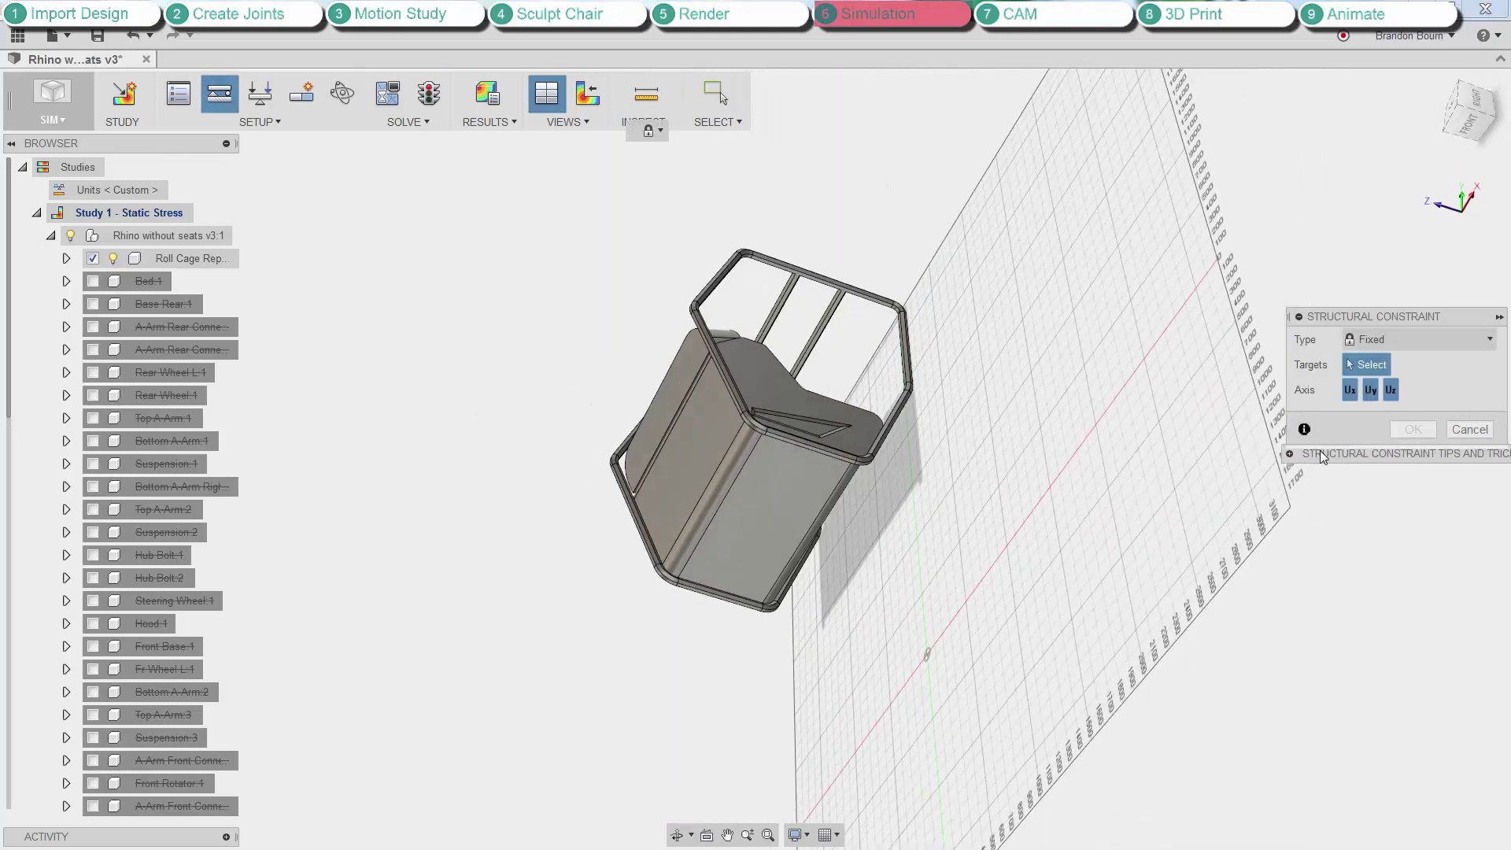
left_click(1273, 415)
middle_click_drag(590, 457, 718, 621, "shift")
left_click(770, 543)
middle_click_drag(769, 543, 727, 565, "shift")
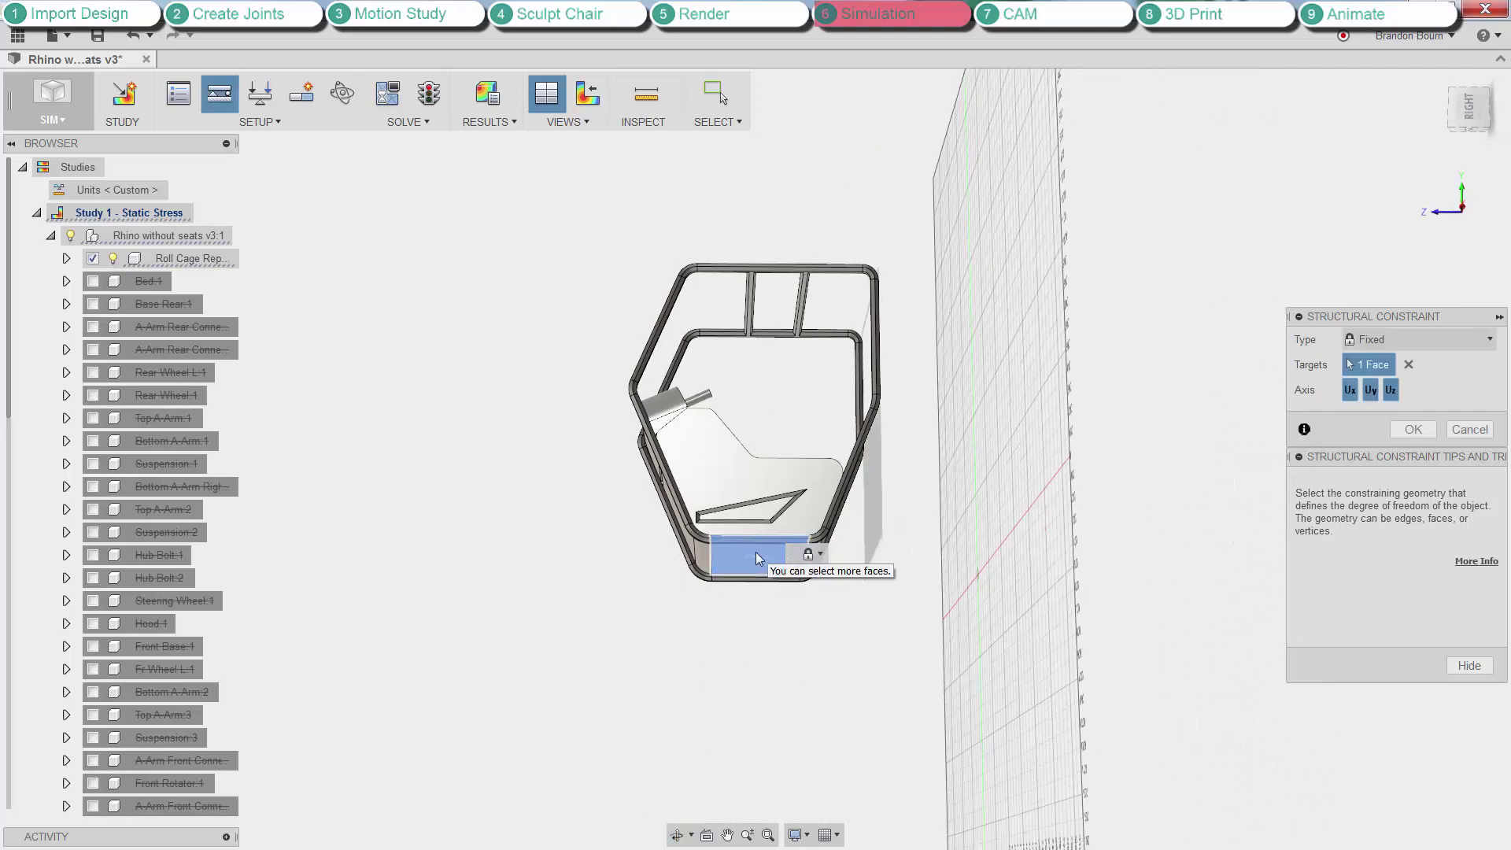
middle_click_drag(792, 609, 796, 668, "shift")
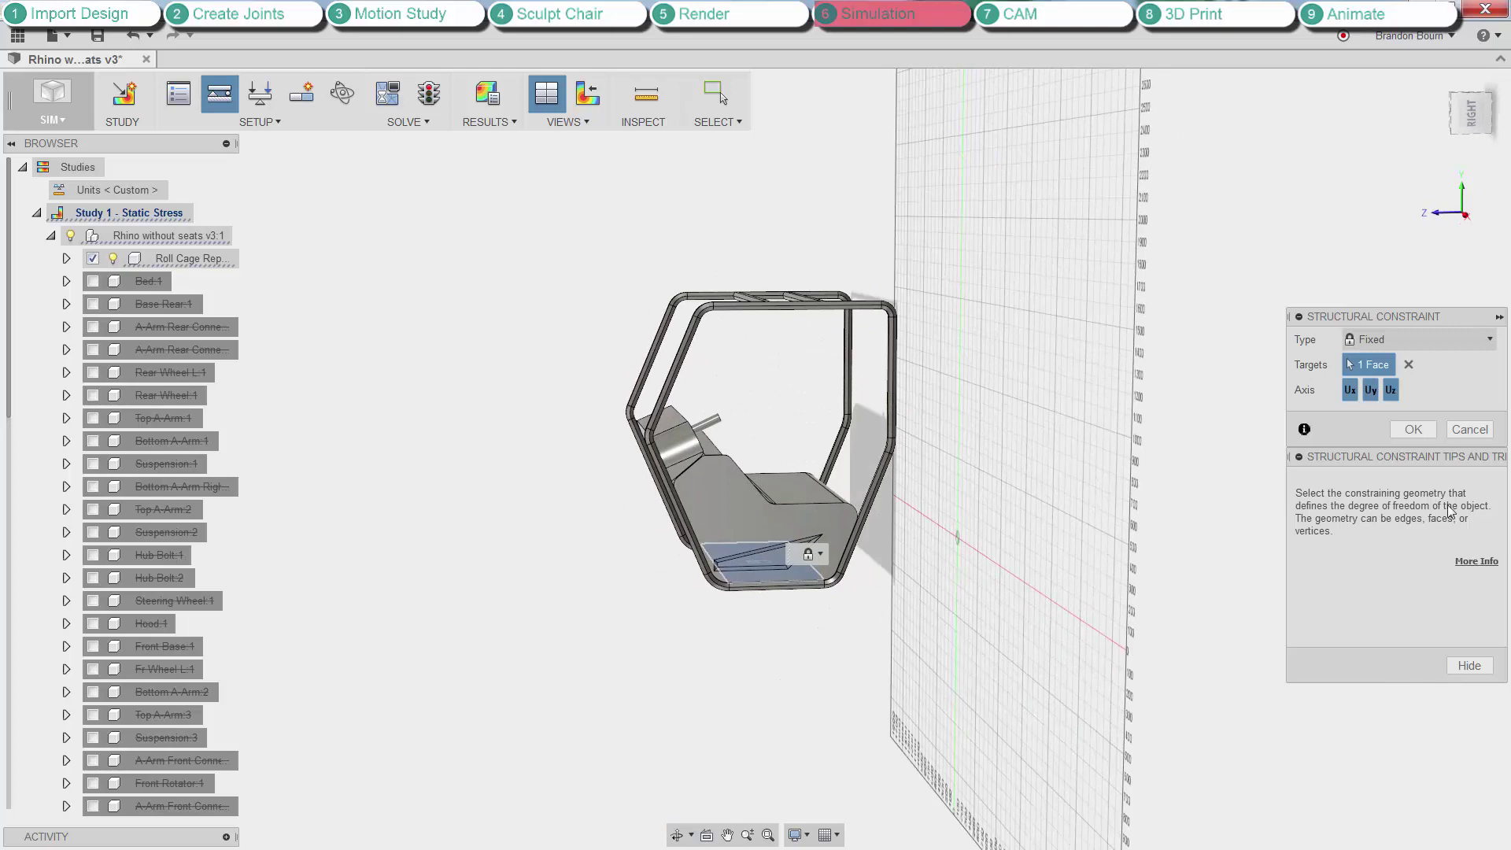
left_click(1415, 430)
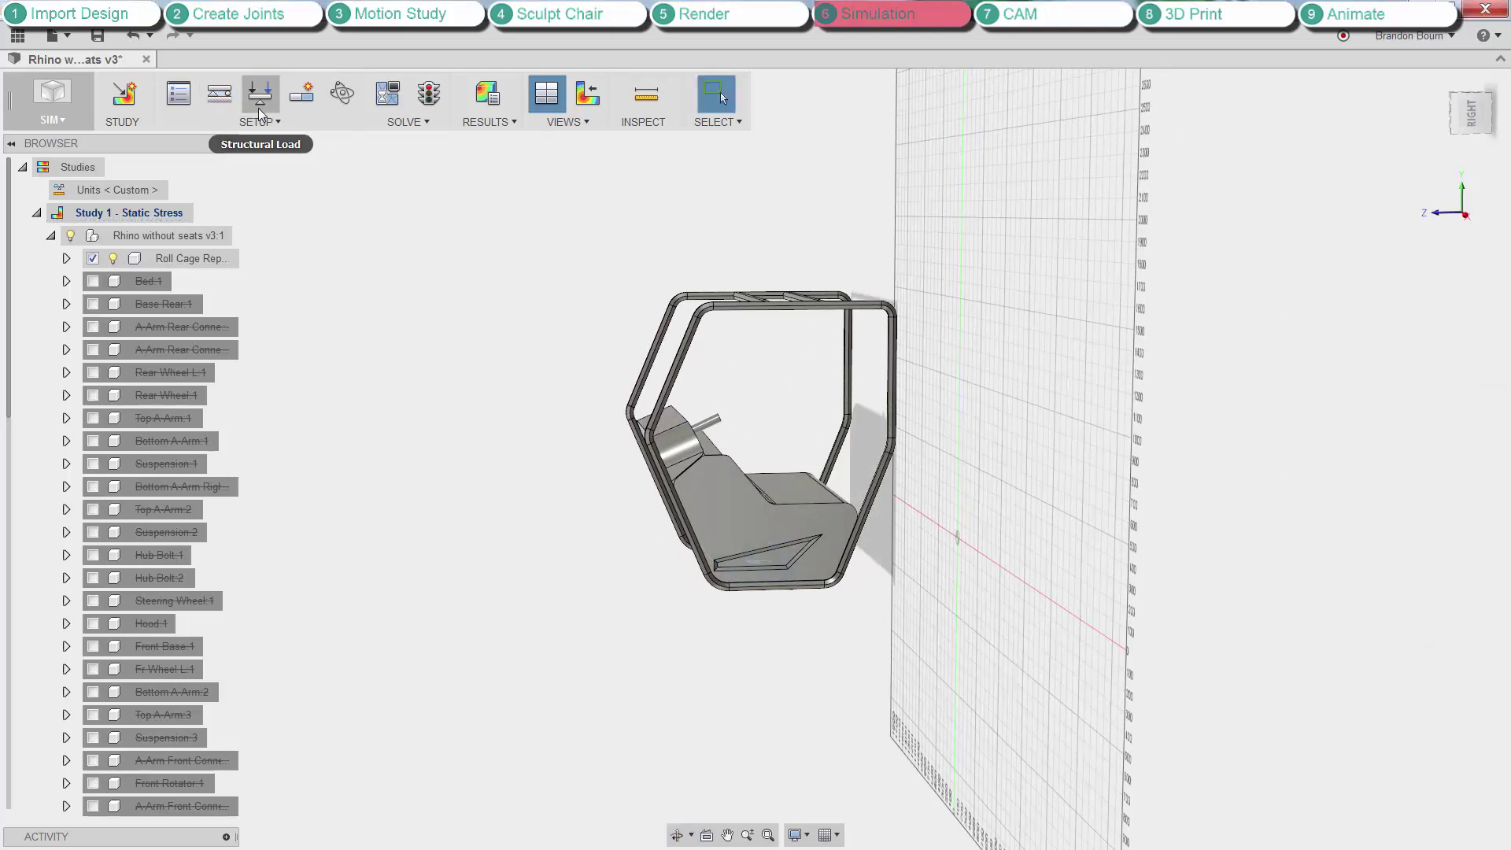
Apply a normal structural Force load of 1000 lbforce to the top face of the roll cage's roof bars.
left_click(219, 93)
middle_click_drag(503, 252, 521, 240, "shift")
scroll(760, 323, "up", 3)
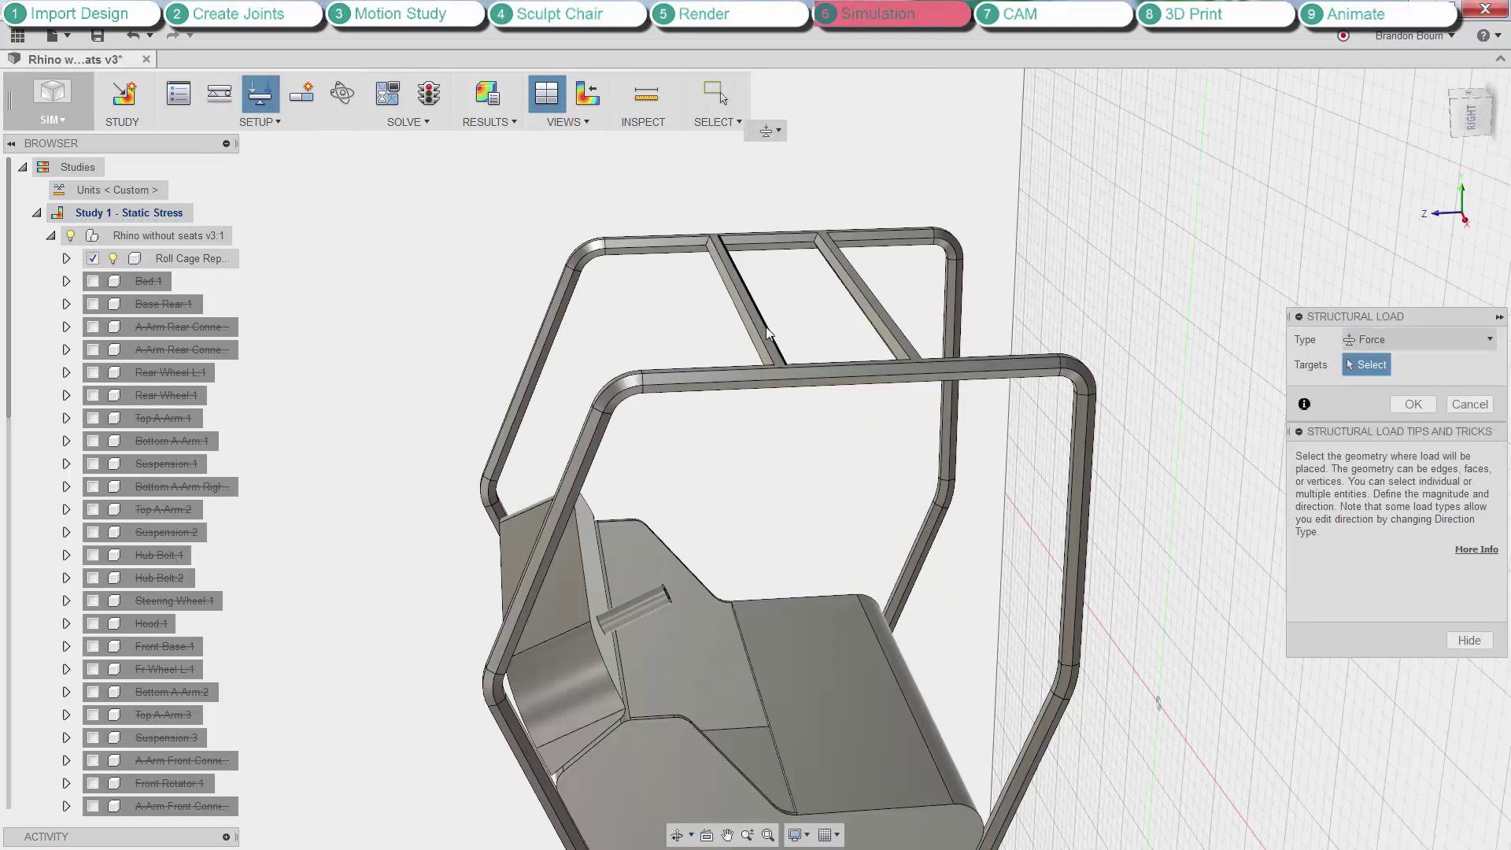
scroll(762, 324, "up", 3)
left_click(757, 324)
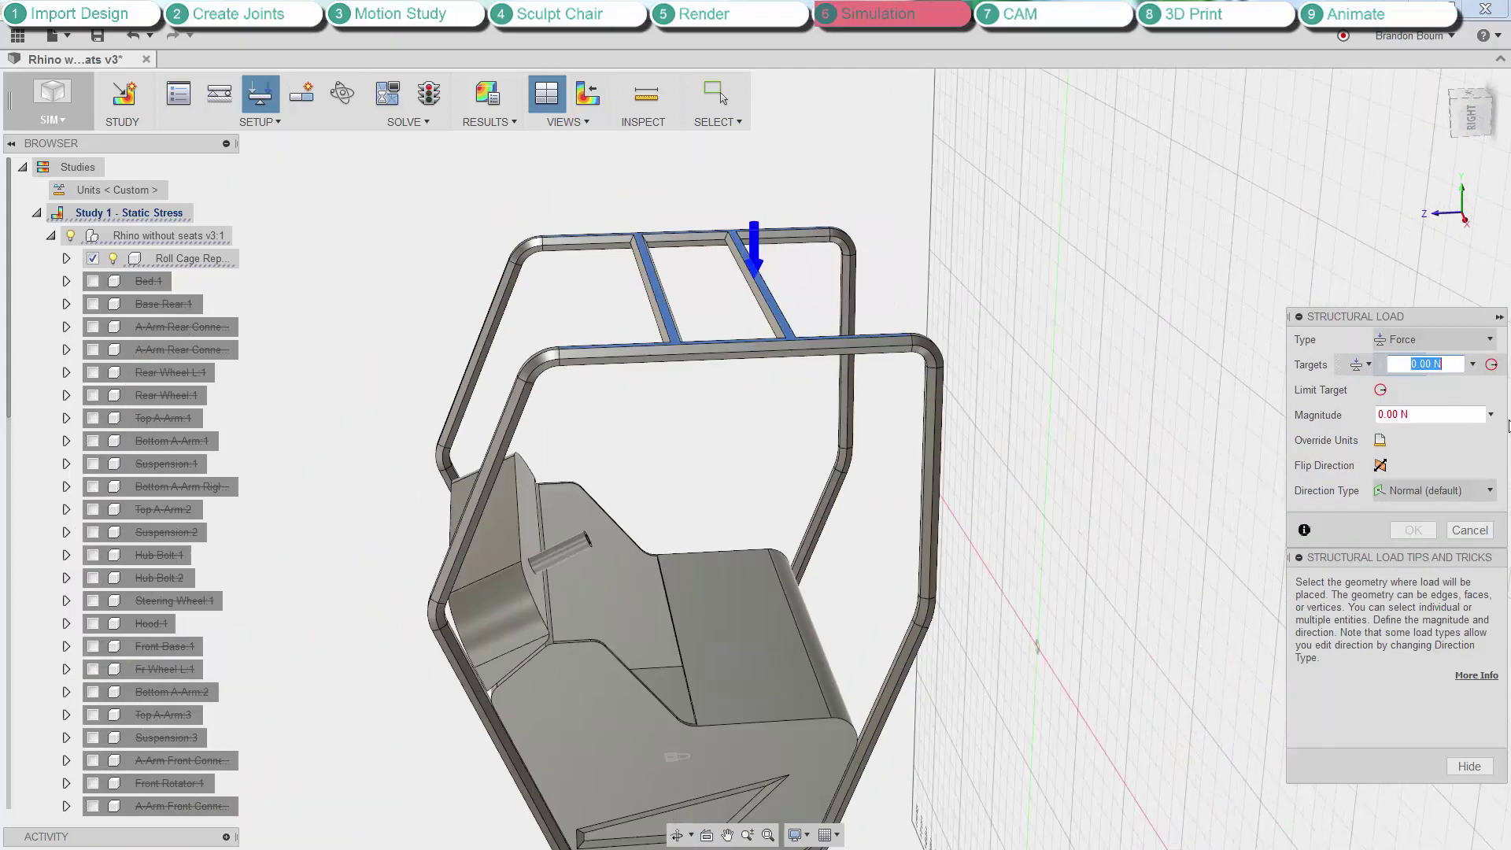
left_click(1380, 440)
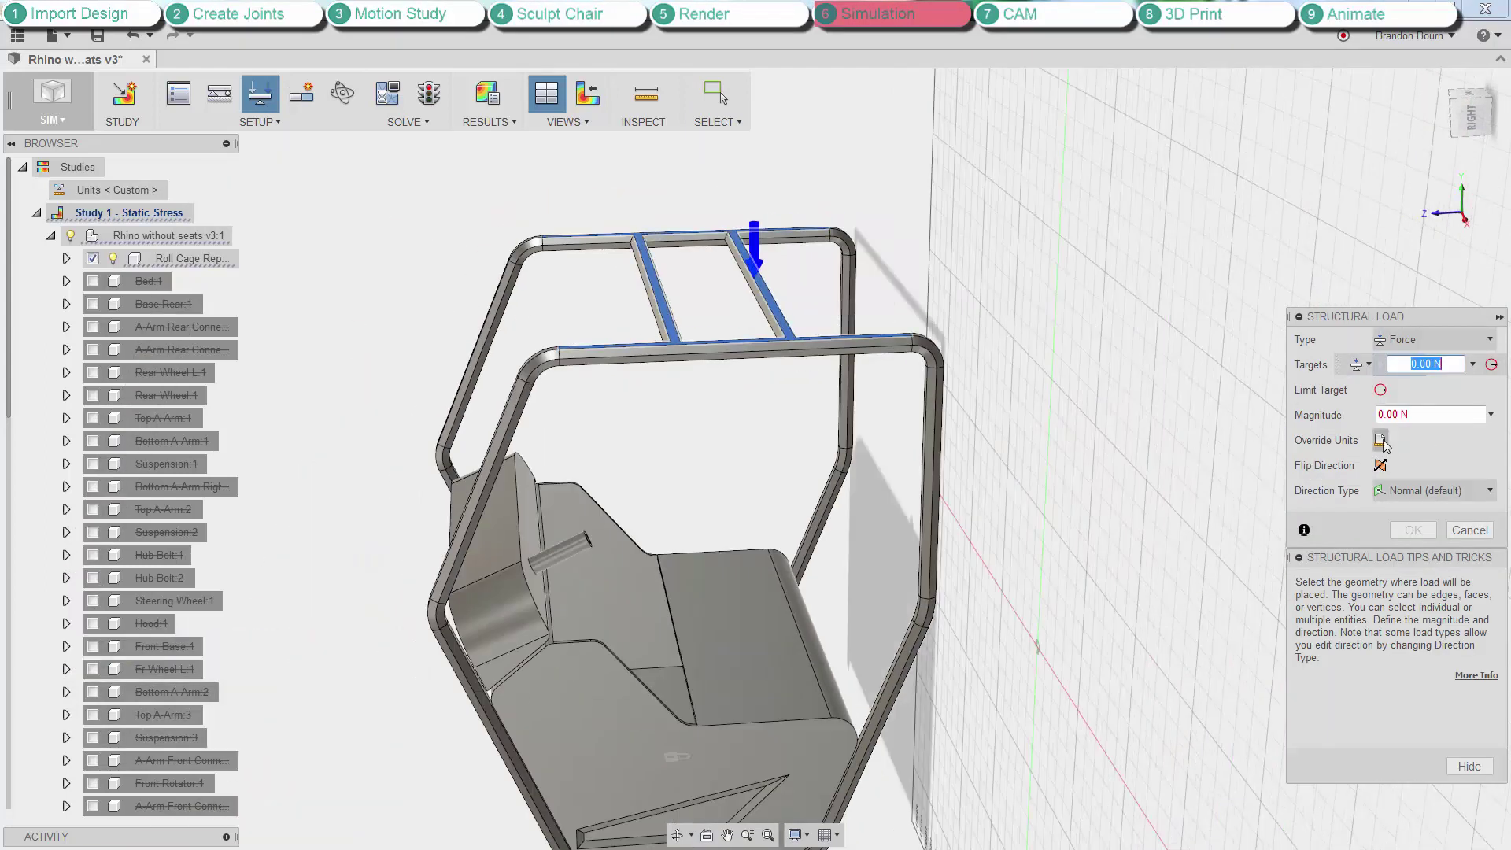
left_click(1431, 471)
left_click(1433, 521)
left_click(1379, 415)
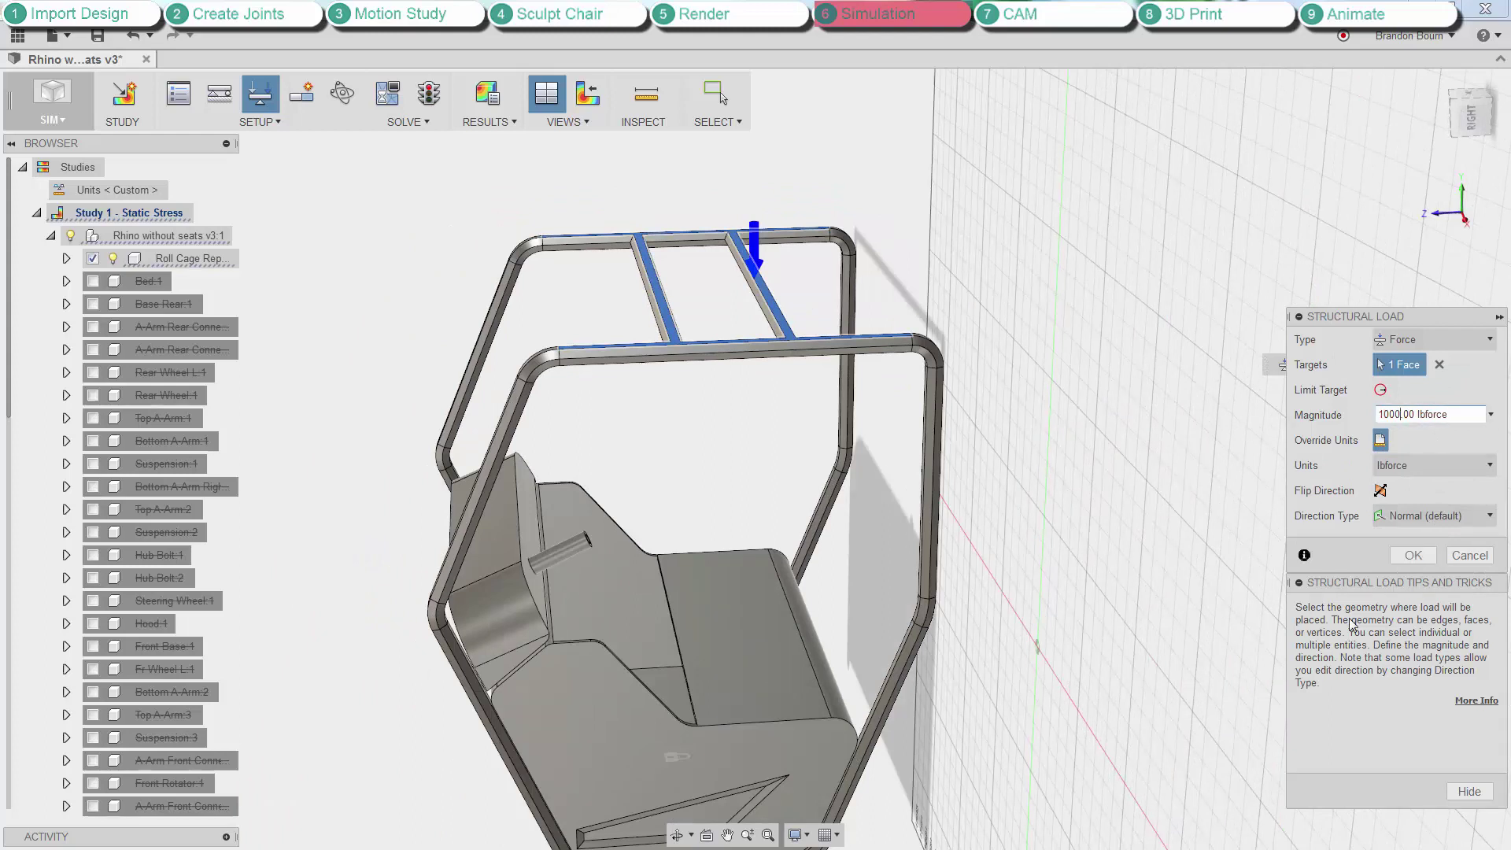
type("1000")
key("Return")
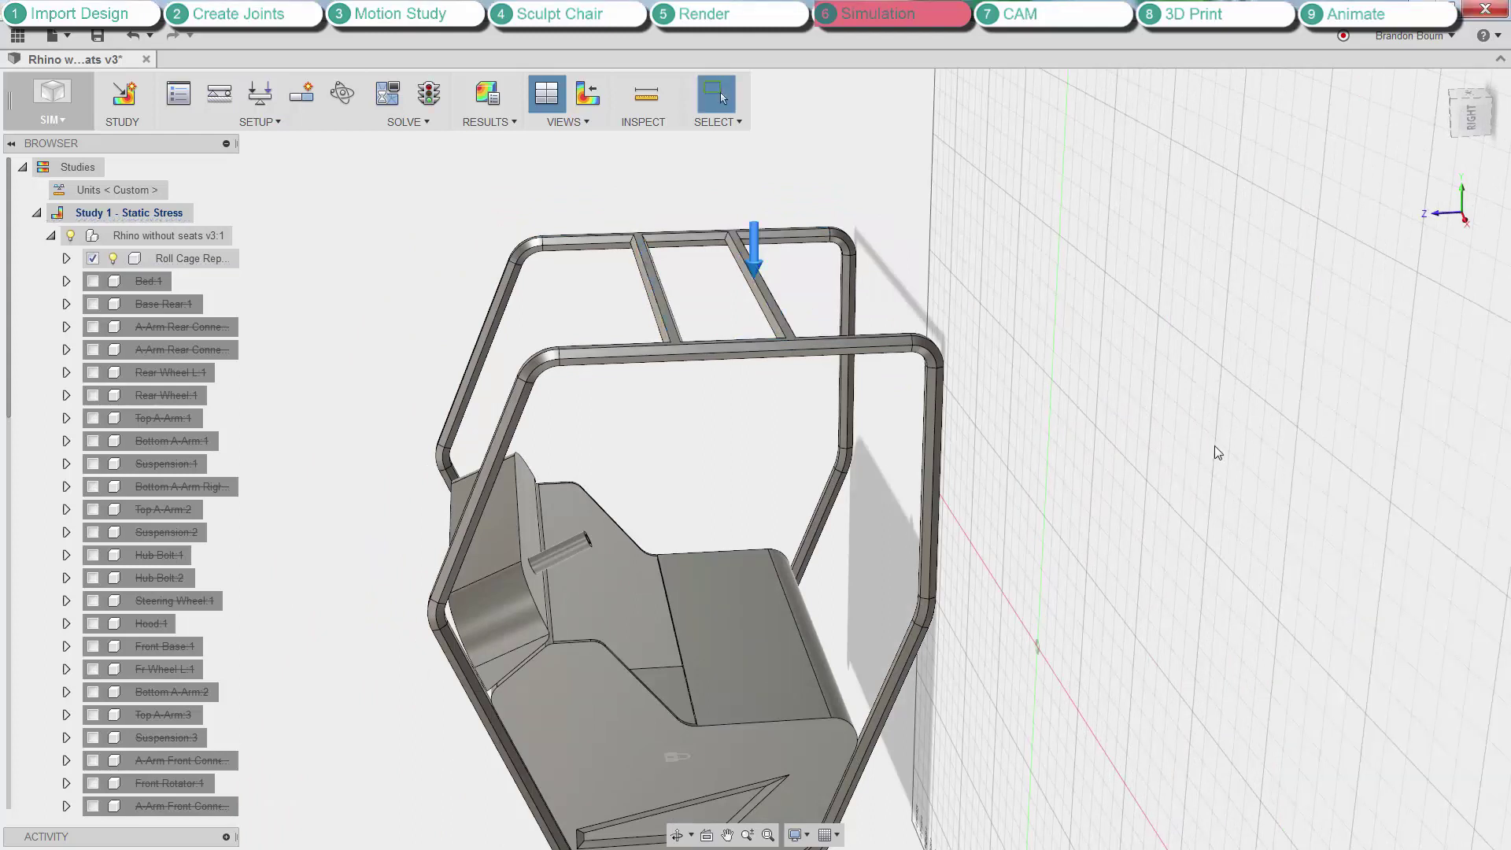
Assign Aluminum as the study material of the Roll Cage Repair:1 component.
left_click(342, 95)
left_click(809, 441)
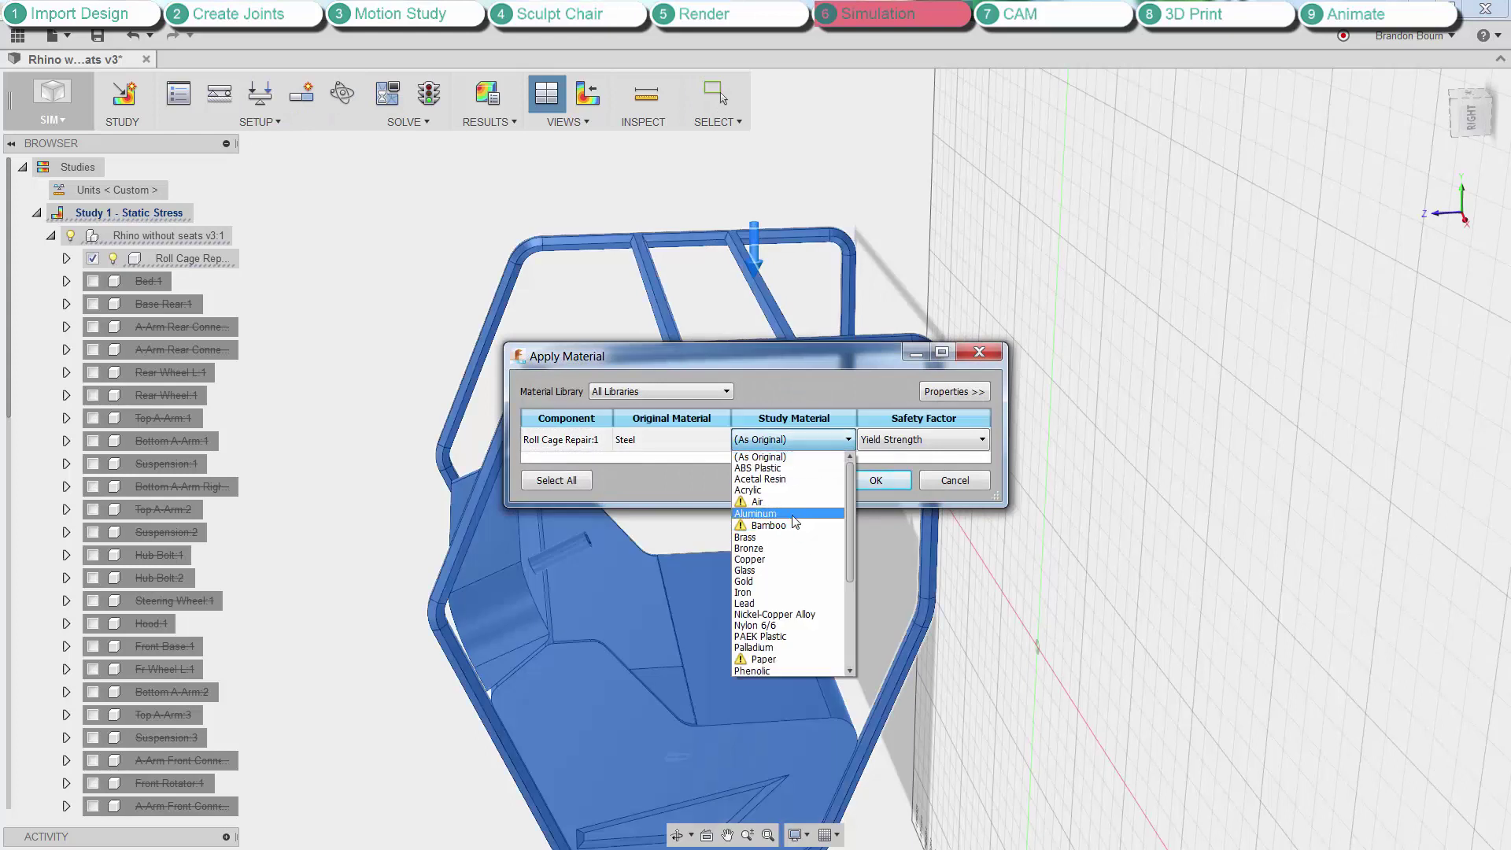
left_click(794, 515)
left_click(873, 481)
Turn on Automatic Refinement Control under Adaptive Mesh Refinement in the study settings and raise the refinement level towards High.
left_click(388, 93)
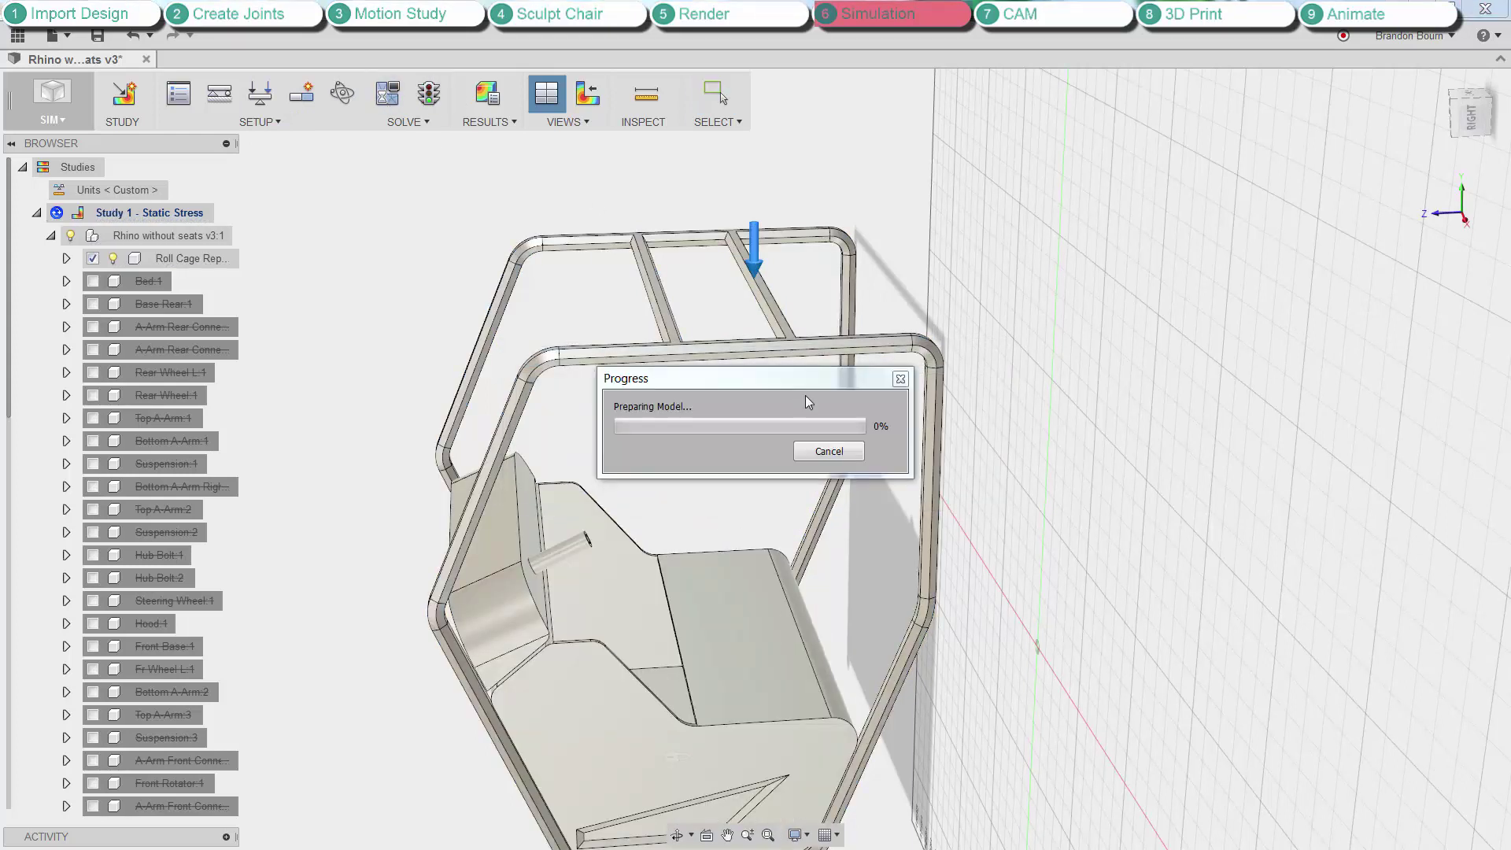
left_click(826, 455)
left_click(195, 106)
left_click(546, 406)
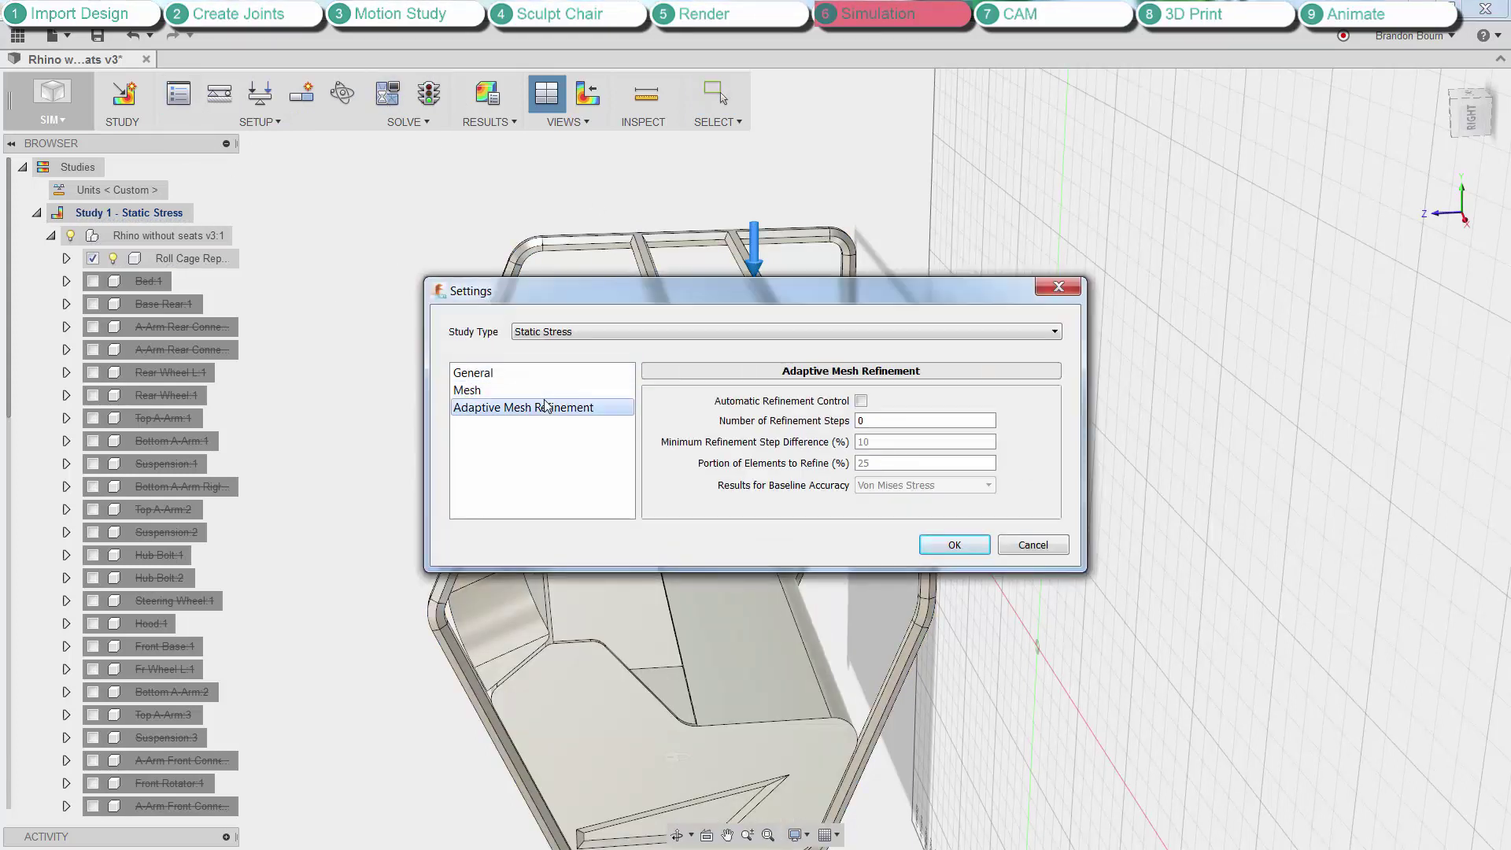
left_click(861, 400)
left_click_drag(807, 439, 981, 445)
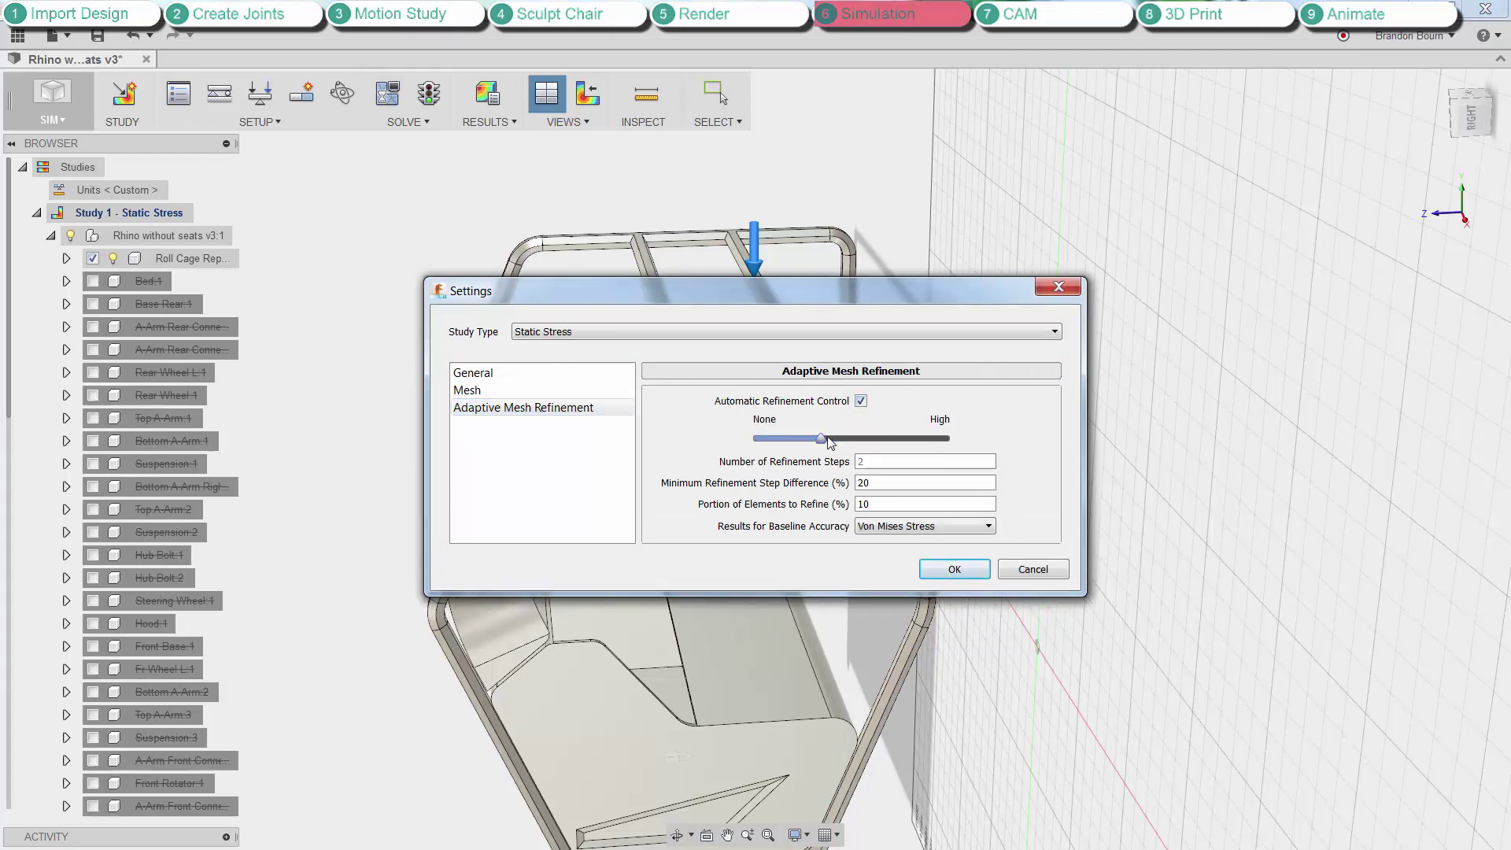
left_click(955, 569)
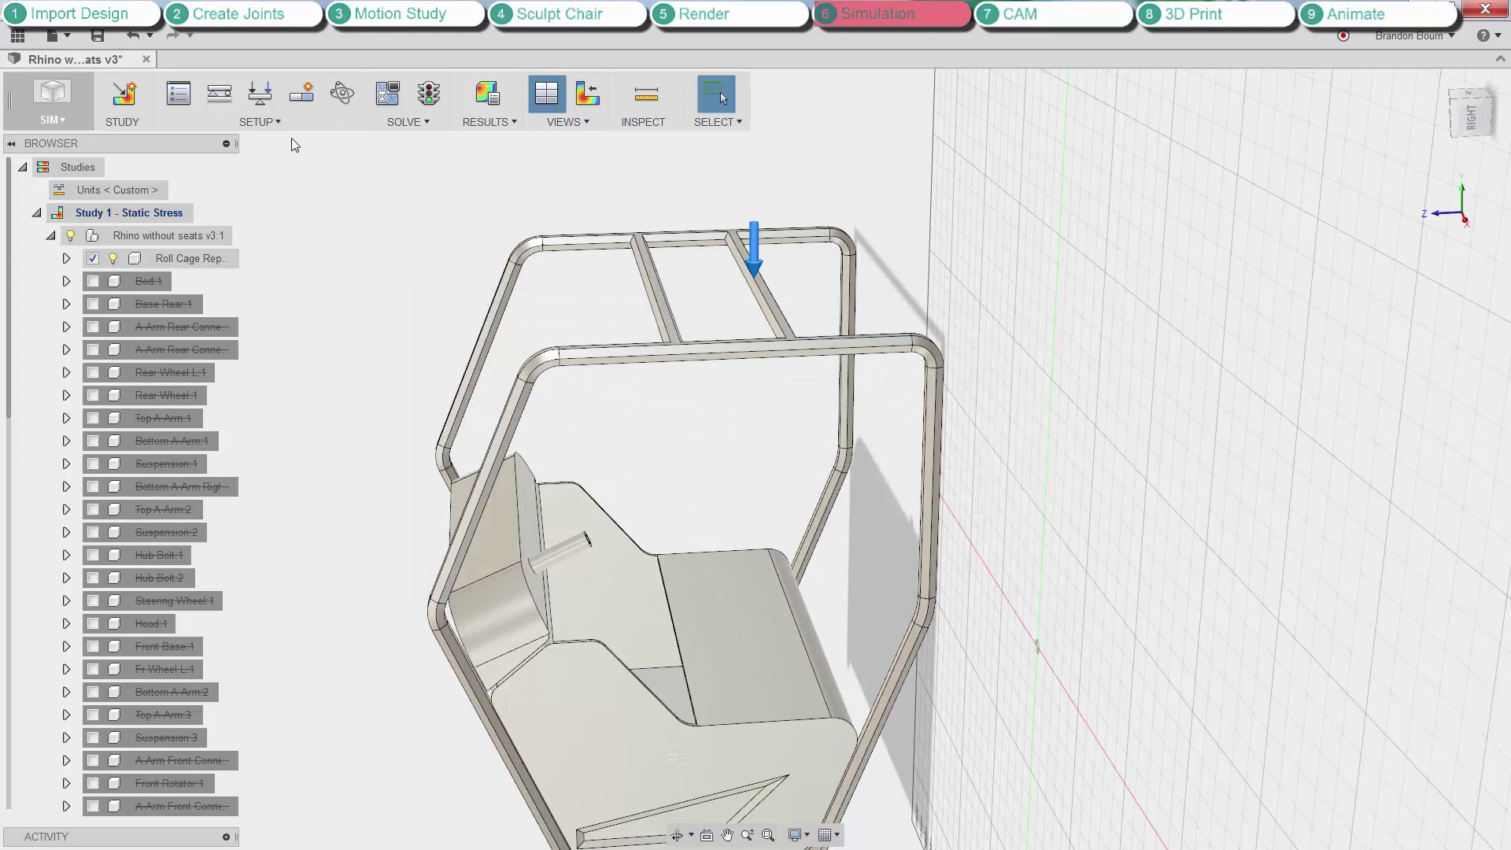
Generate the mesh for the roll cage and solve the static stress study.
left_click(386, 96)
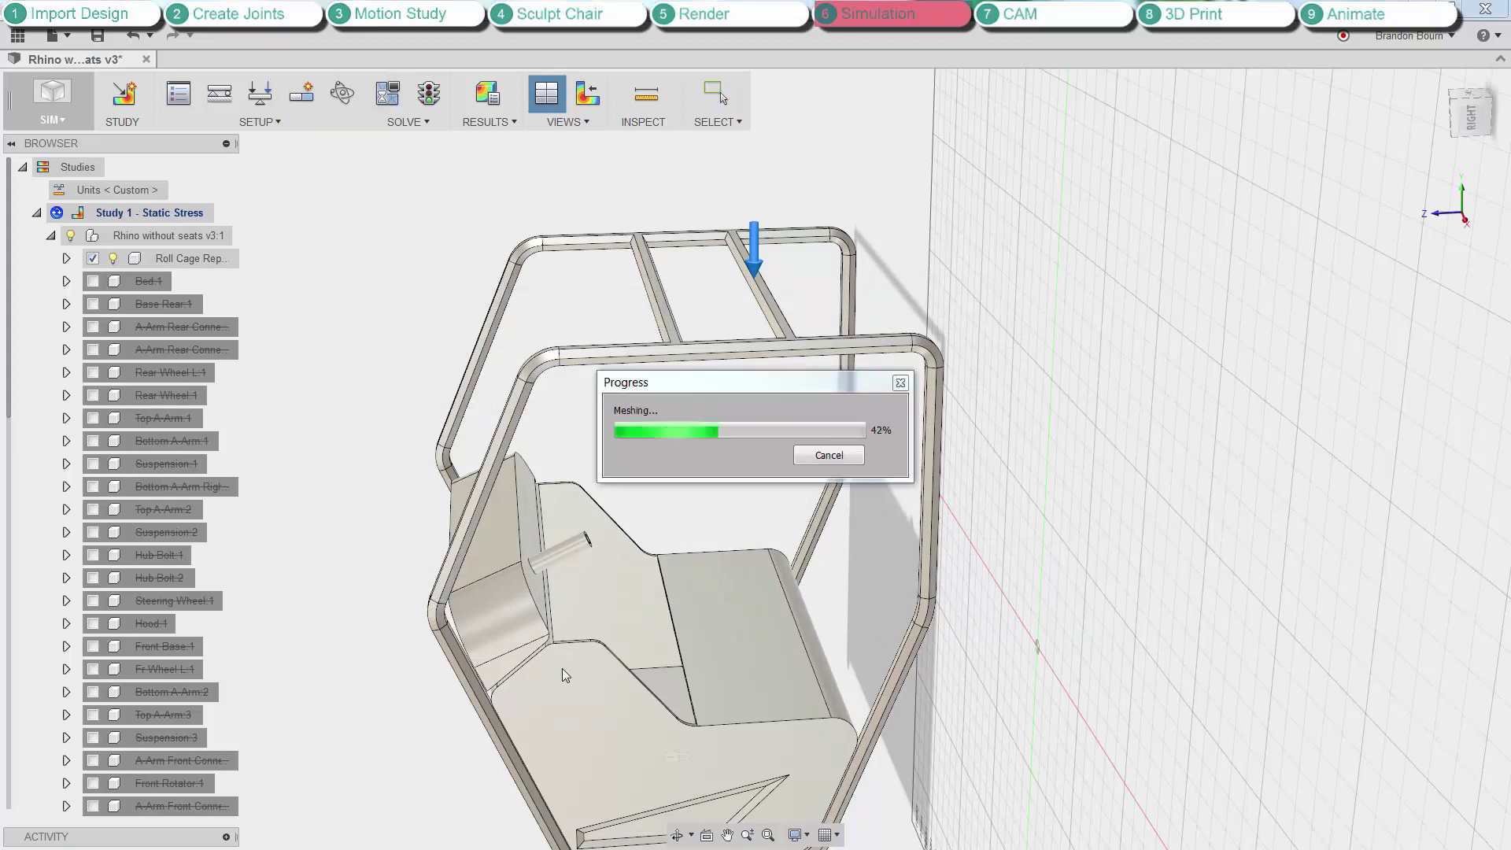
middle_click_drag(604, 675, 510, 222, "shift")
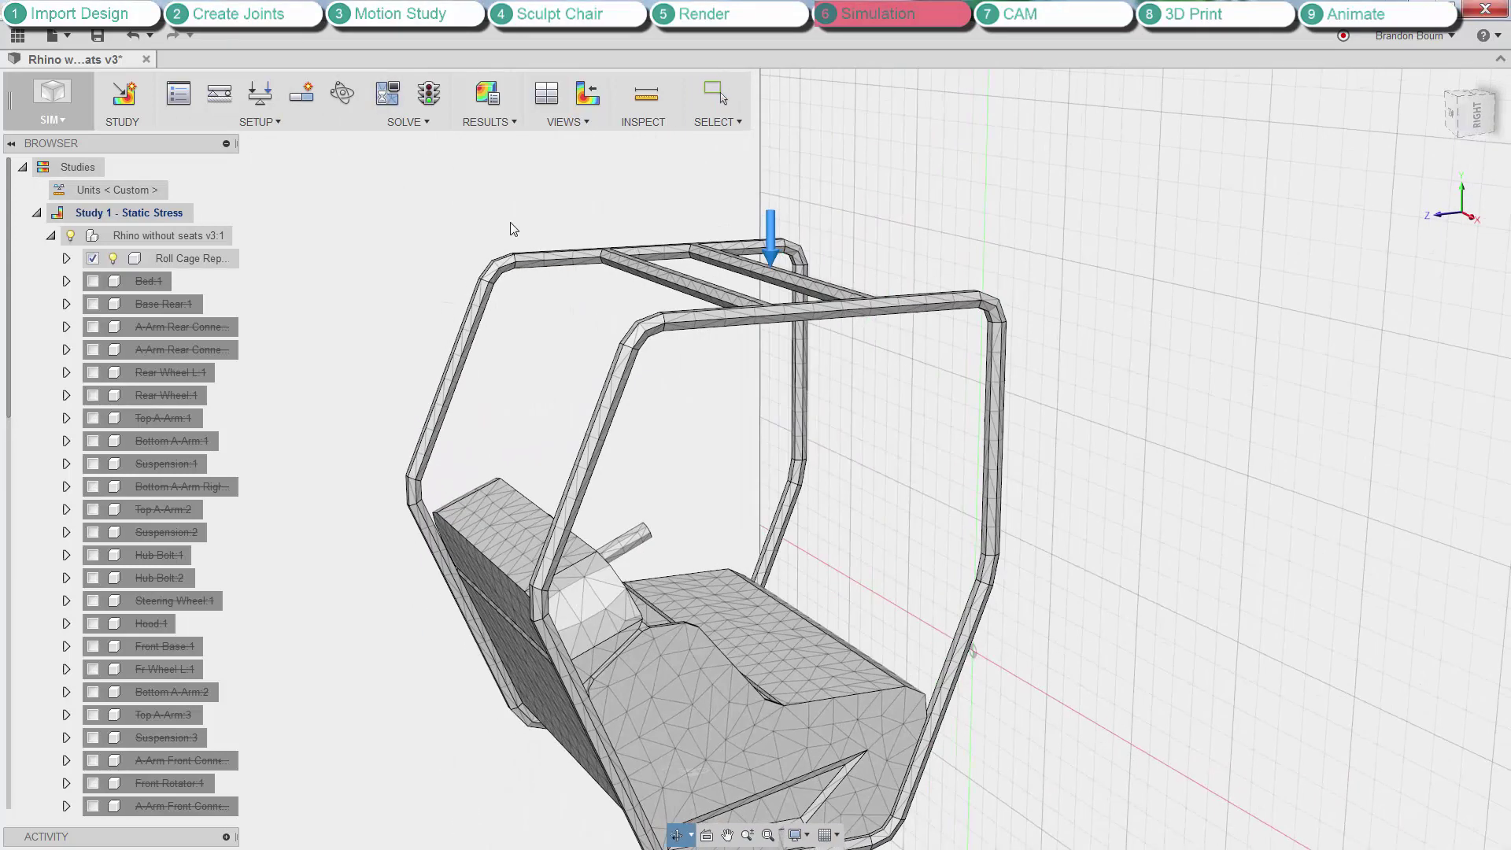
left_click(429, 93)
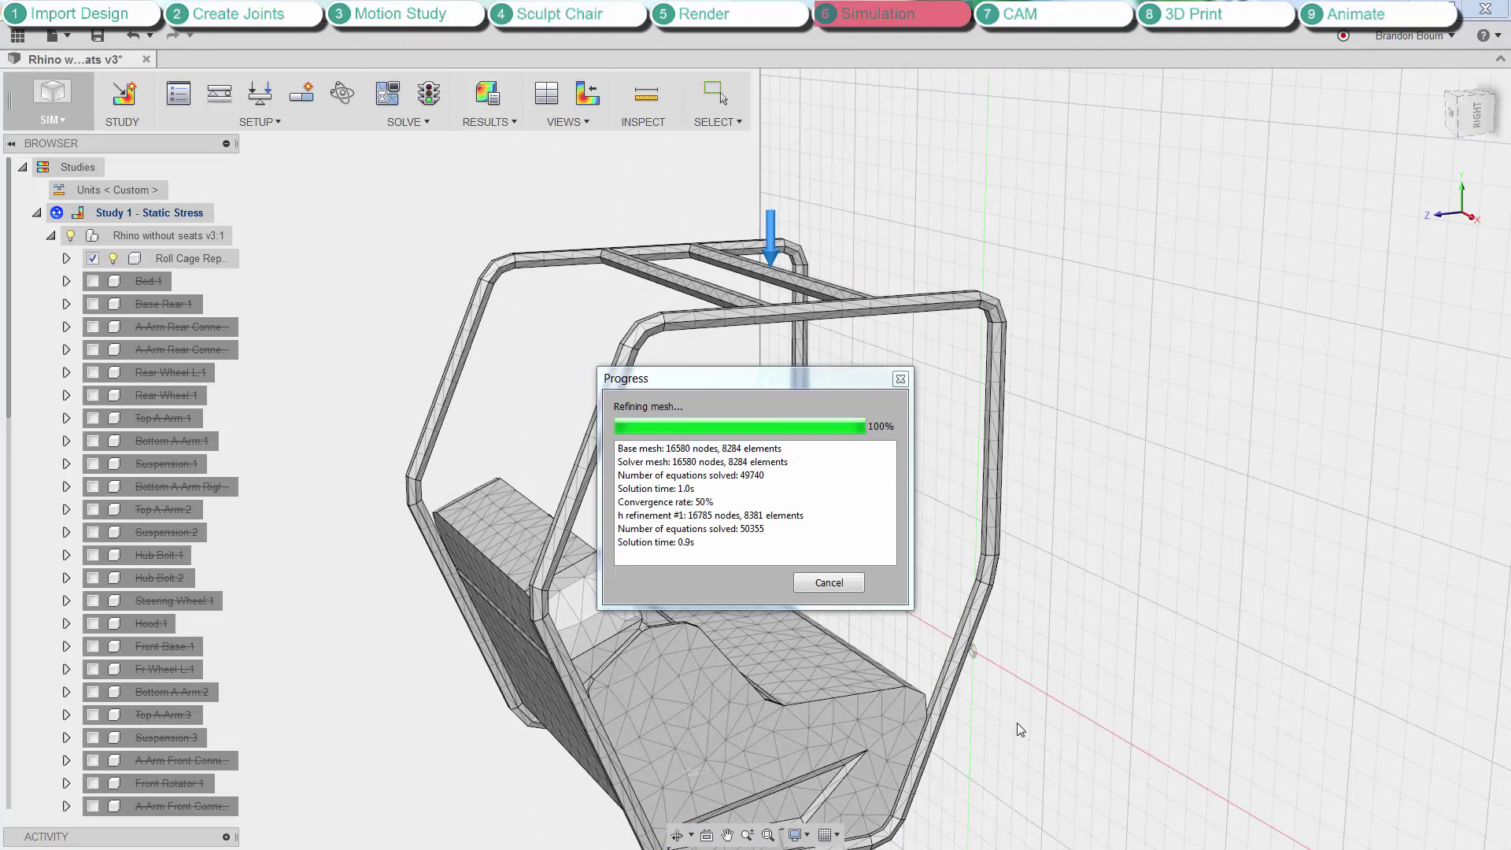
Examine the solved roll cage with the Displacement results, followed by the Von Mises Stress results.
middle_click_drag(650, 560, 626, 525, "shift")
scroll(724, 468, "down", 3)
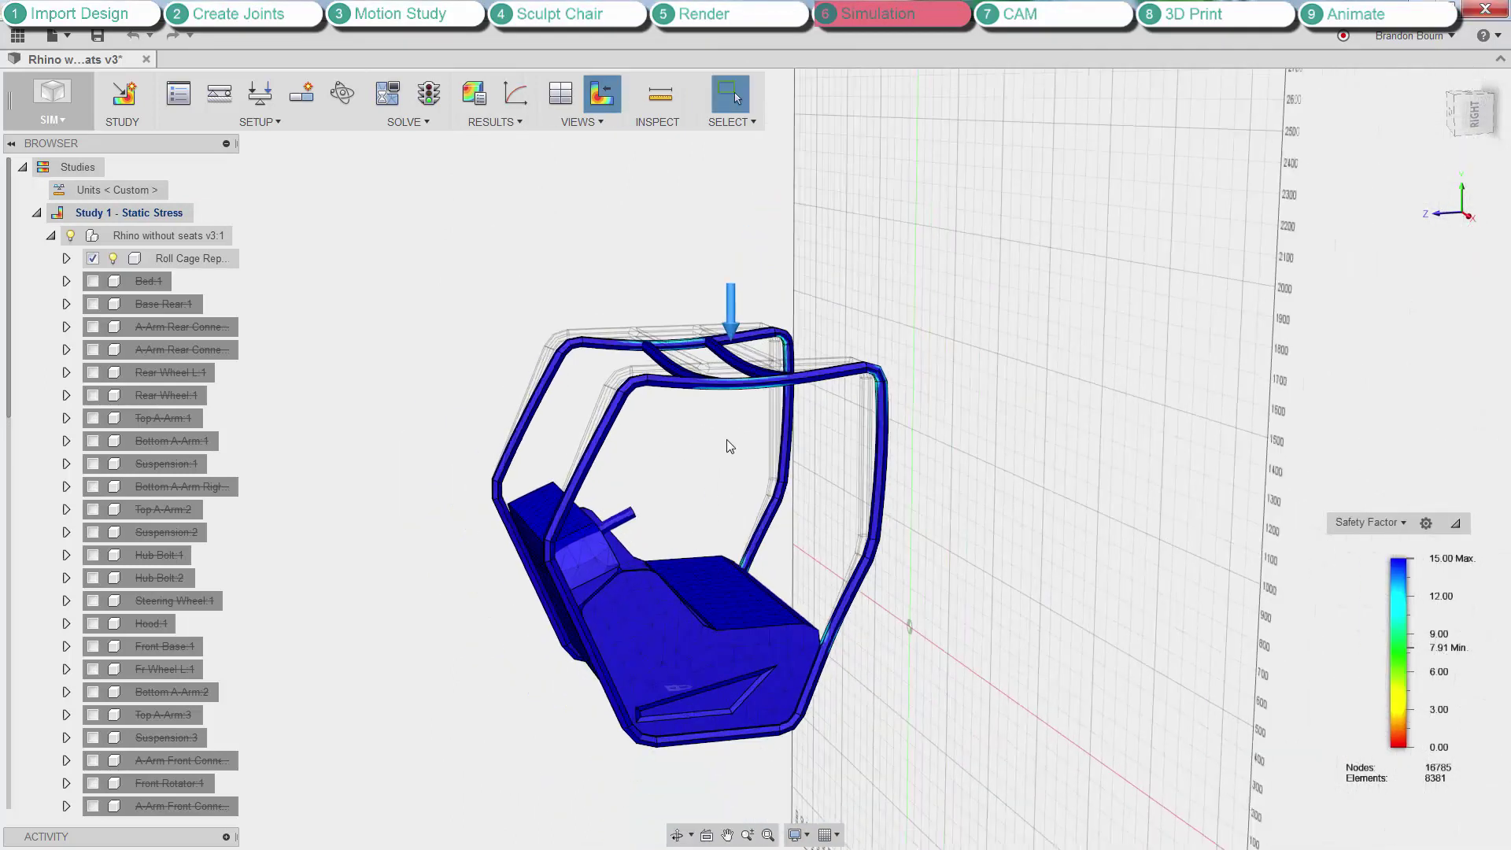
scroll(681, 659, "up", 2)
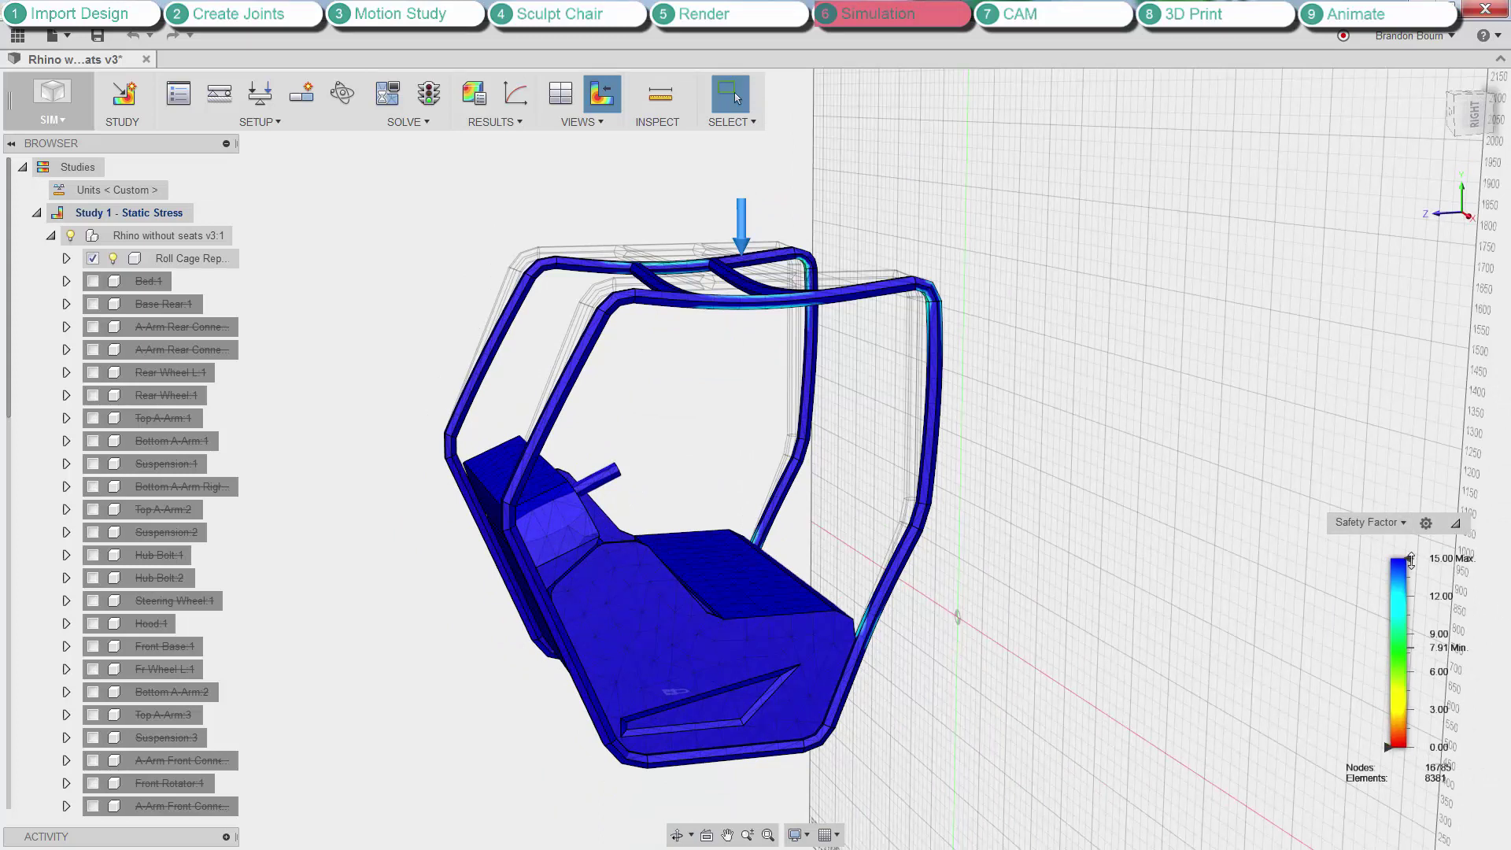
left_click(1396, 523)
left_click(1387, 584)
middle_click_drag(905, 425, 981, 482, "shift")
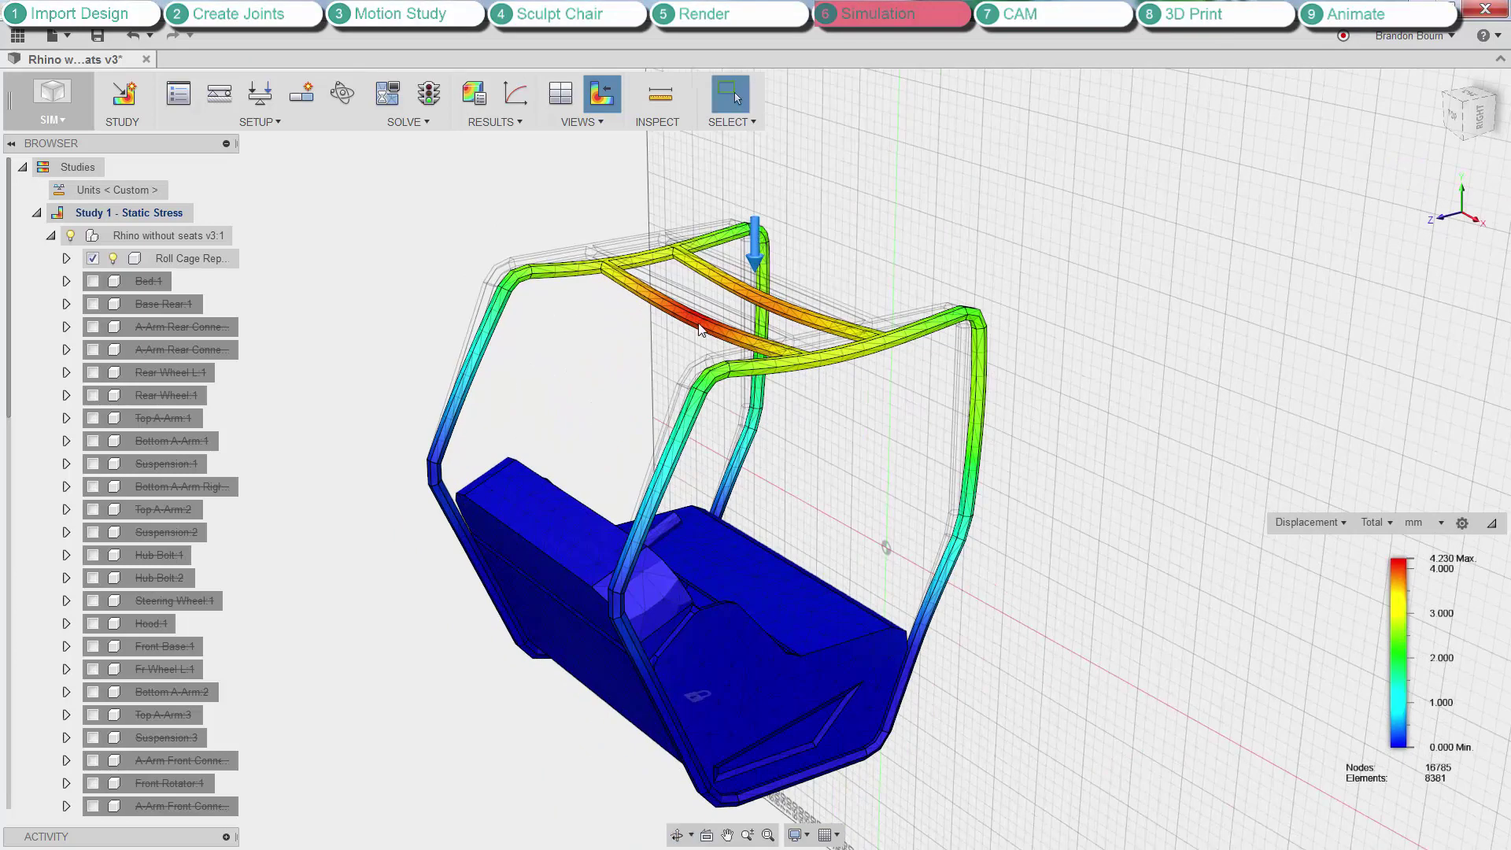
left_click(1335, 525)
left_click(1330, 565)
middle_click_drag(887, 503, 334, 229, "shift")
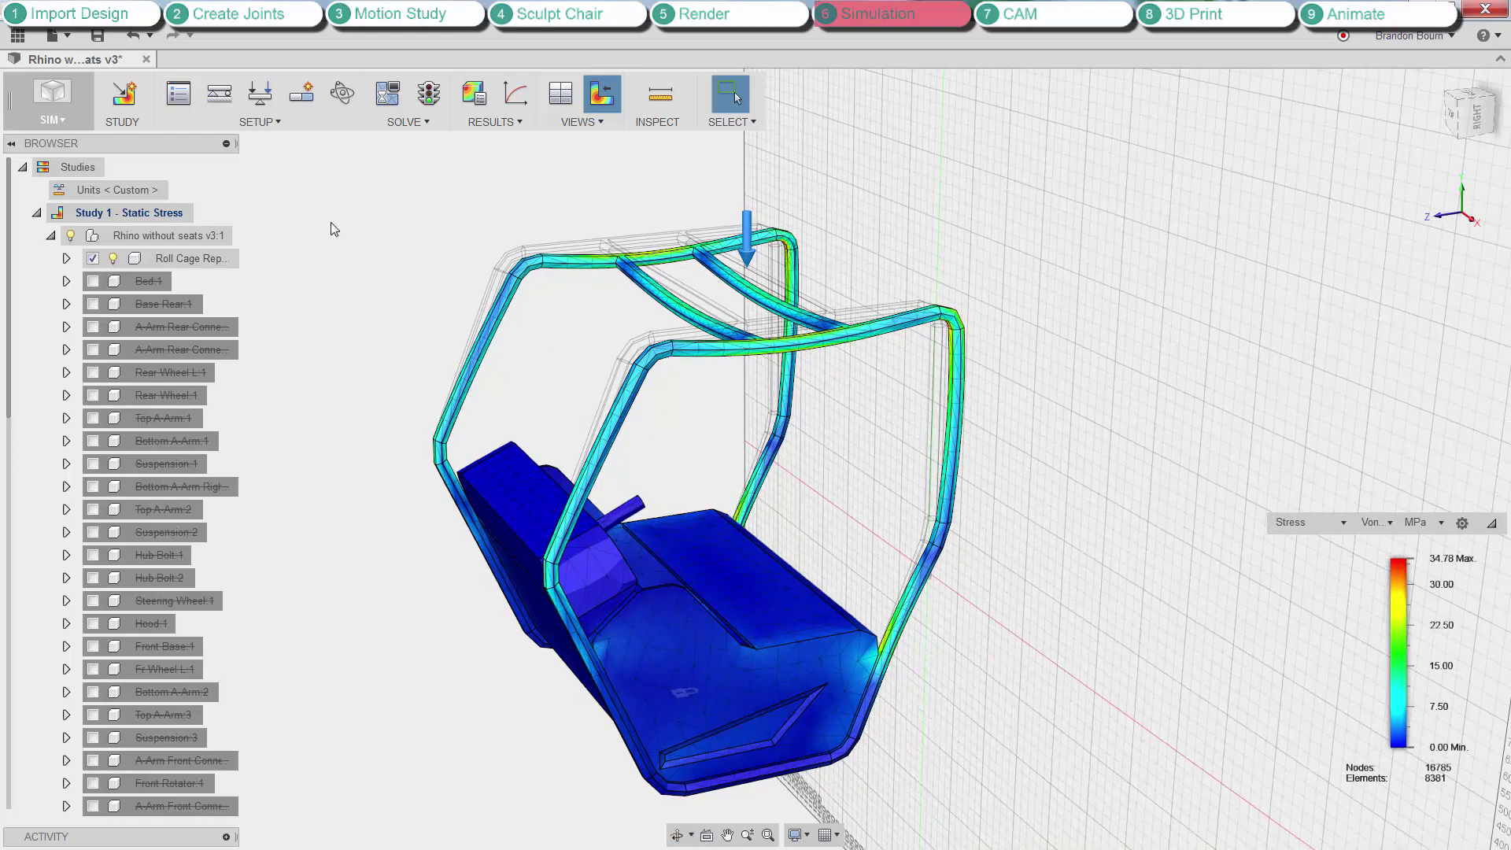
Add a normal Force load of 10000 lbforce to the outer curved corner face of the roll cage's near hoop.
left_click(260, 93)
scroll(652, 356, "up", 10)
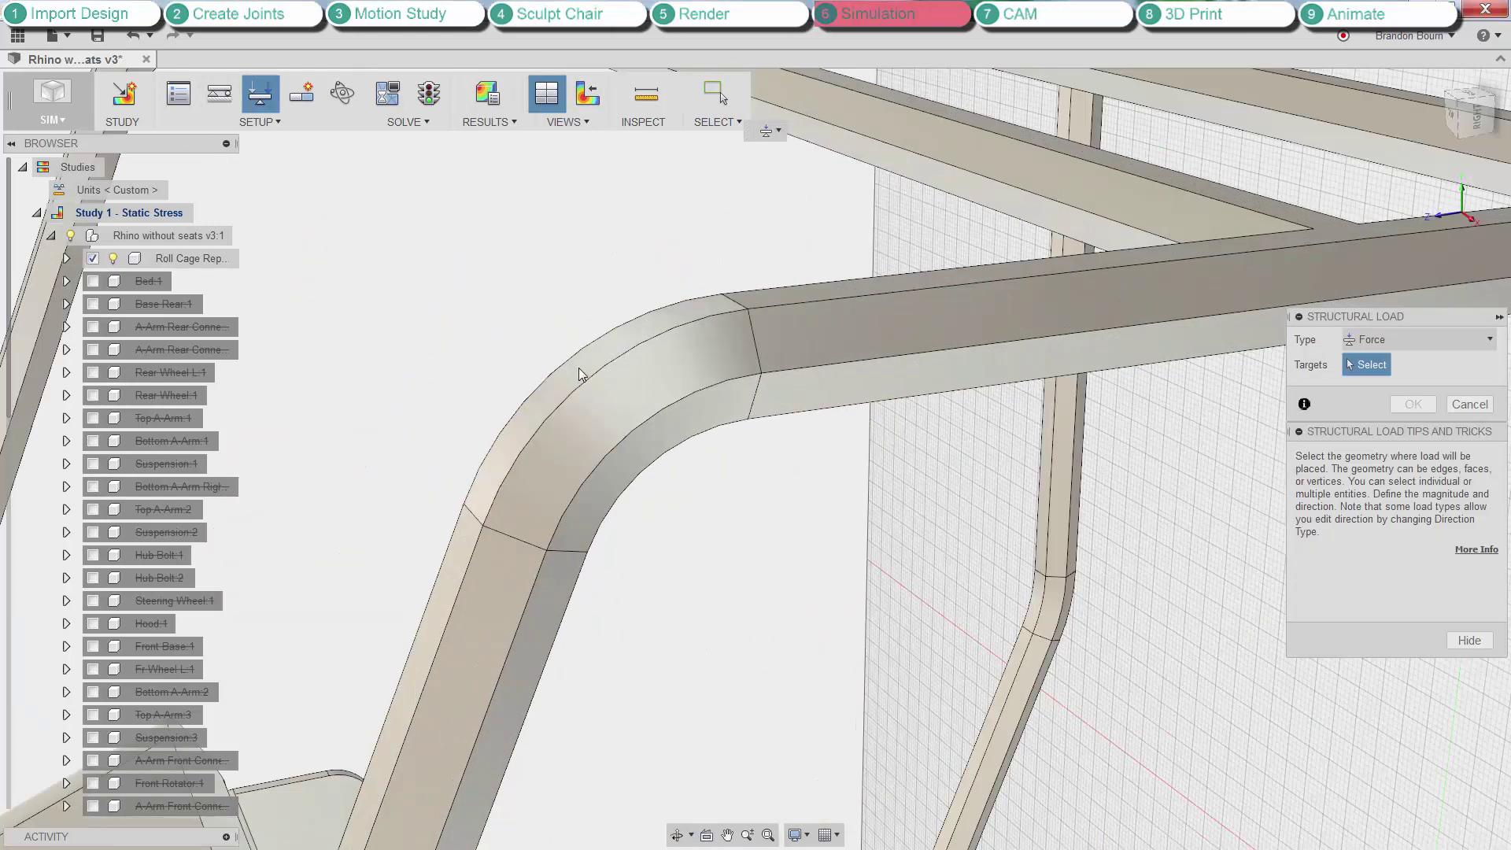
left_click(578, 377)
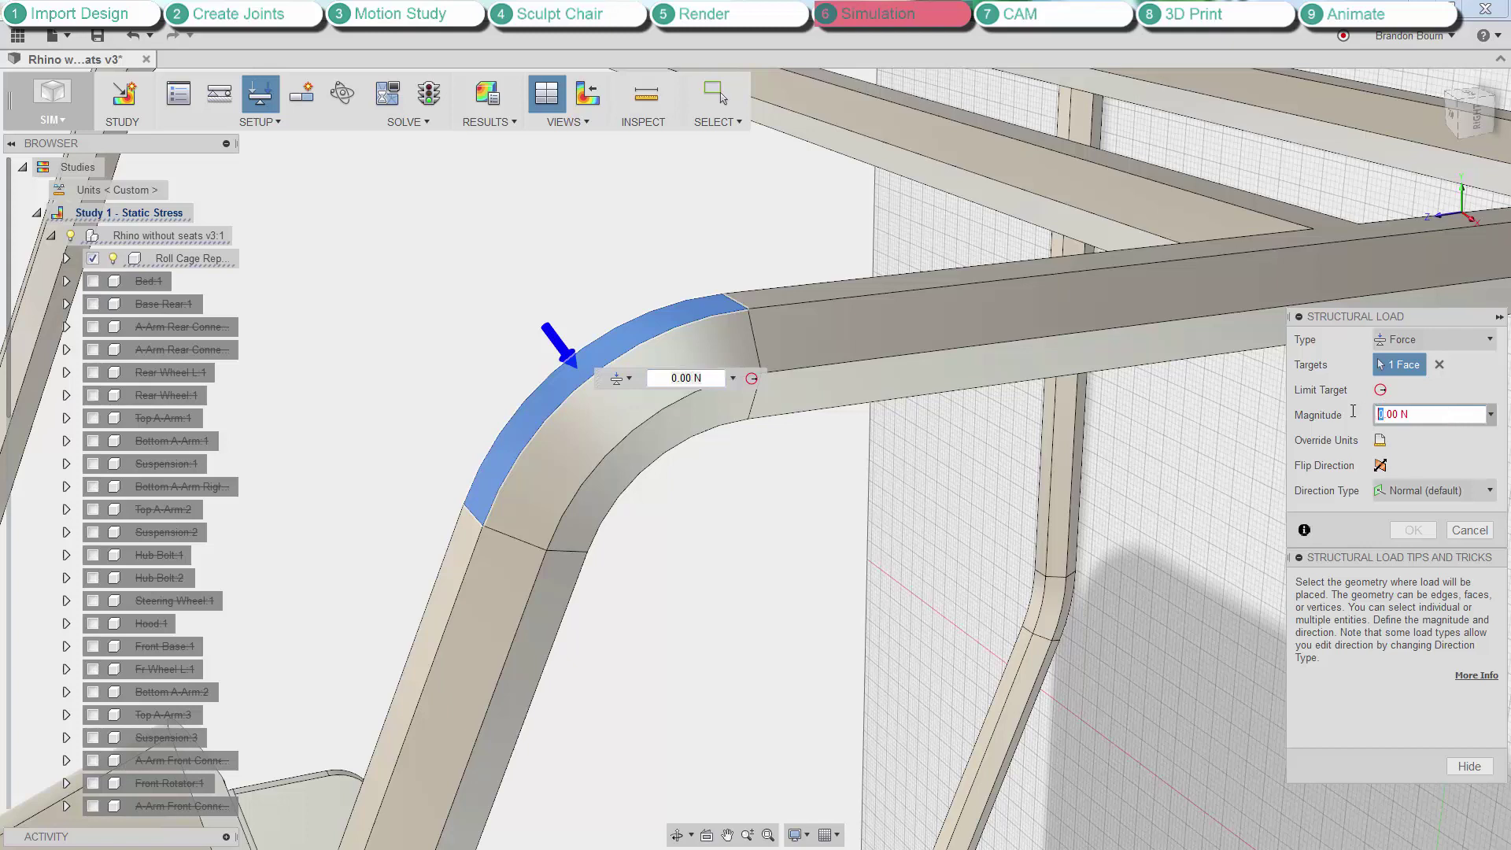
left_click(1380, 440)
left_click(1400, 463)
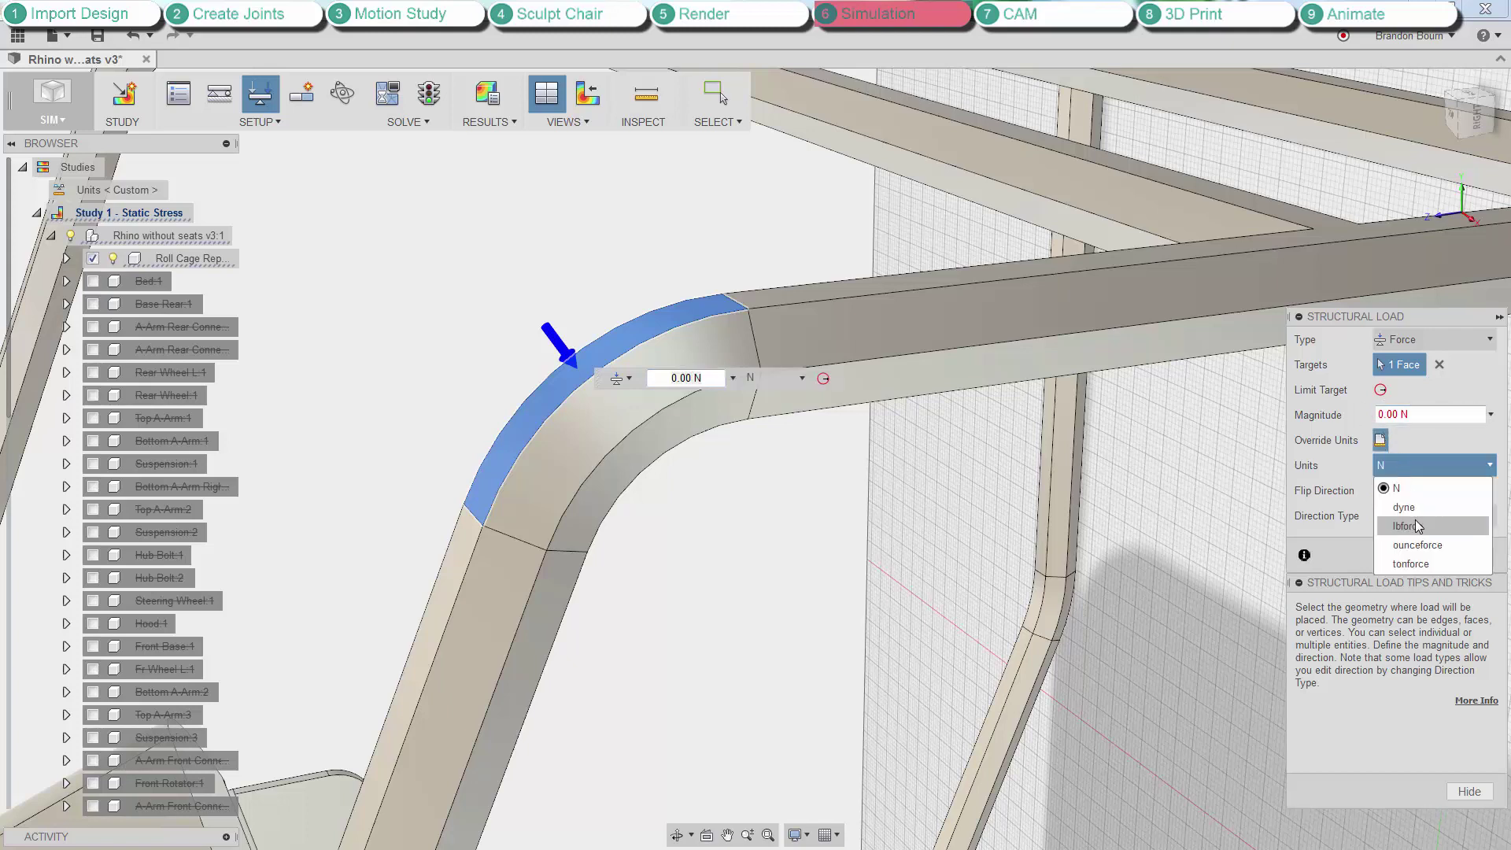
left_click(1415, 519)
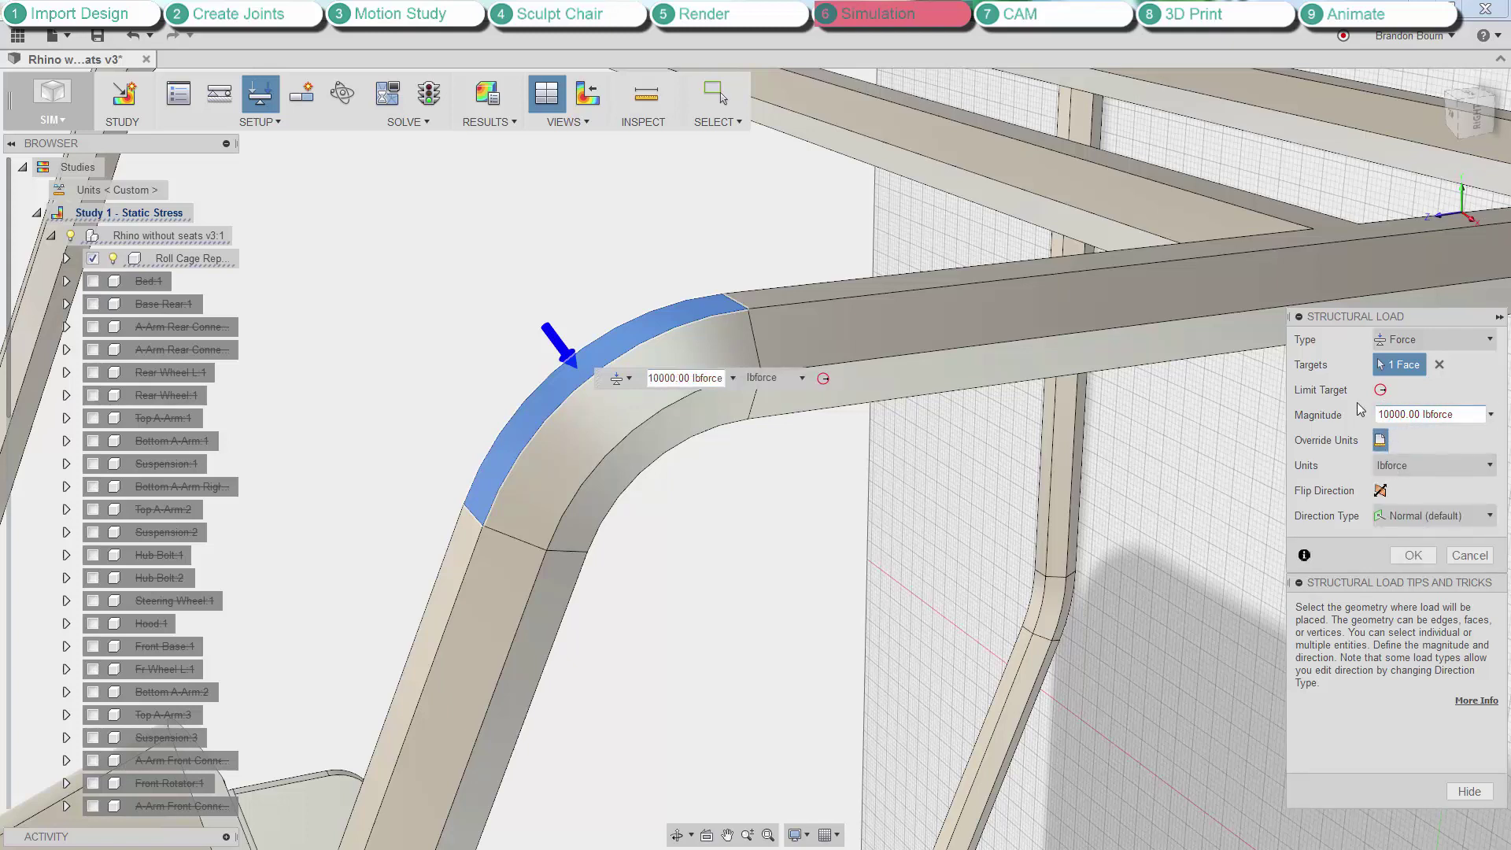
left_click(1413, 555)
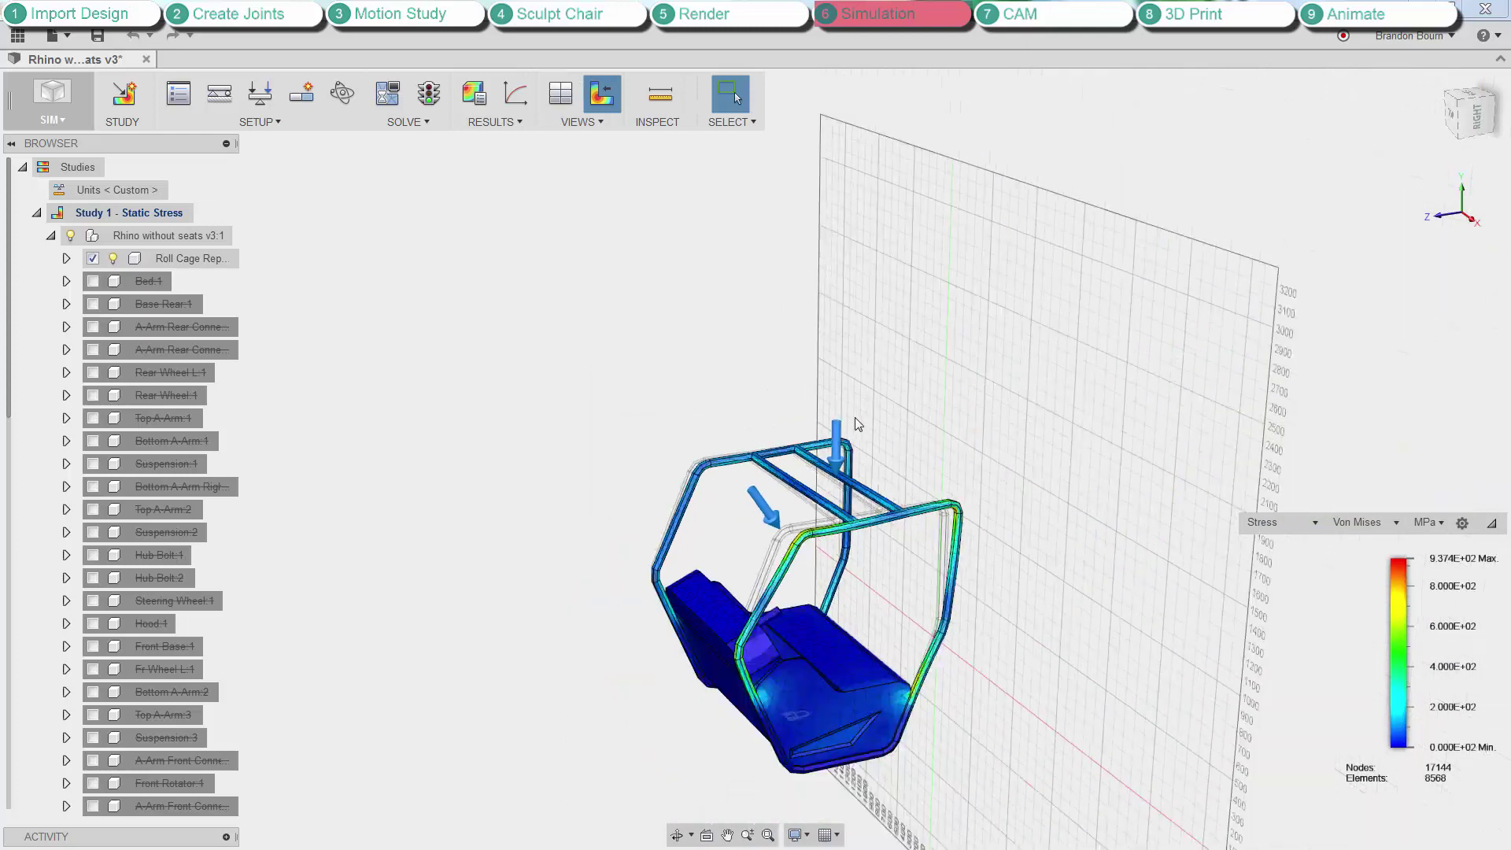
Examine the roll cage under both loads with the Safety Factor results, followed by the Displacement results.
left_click(1277, 522)
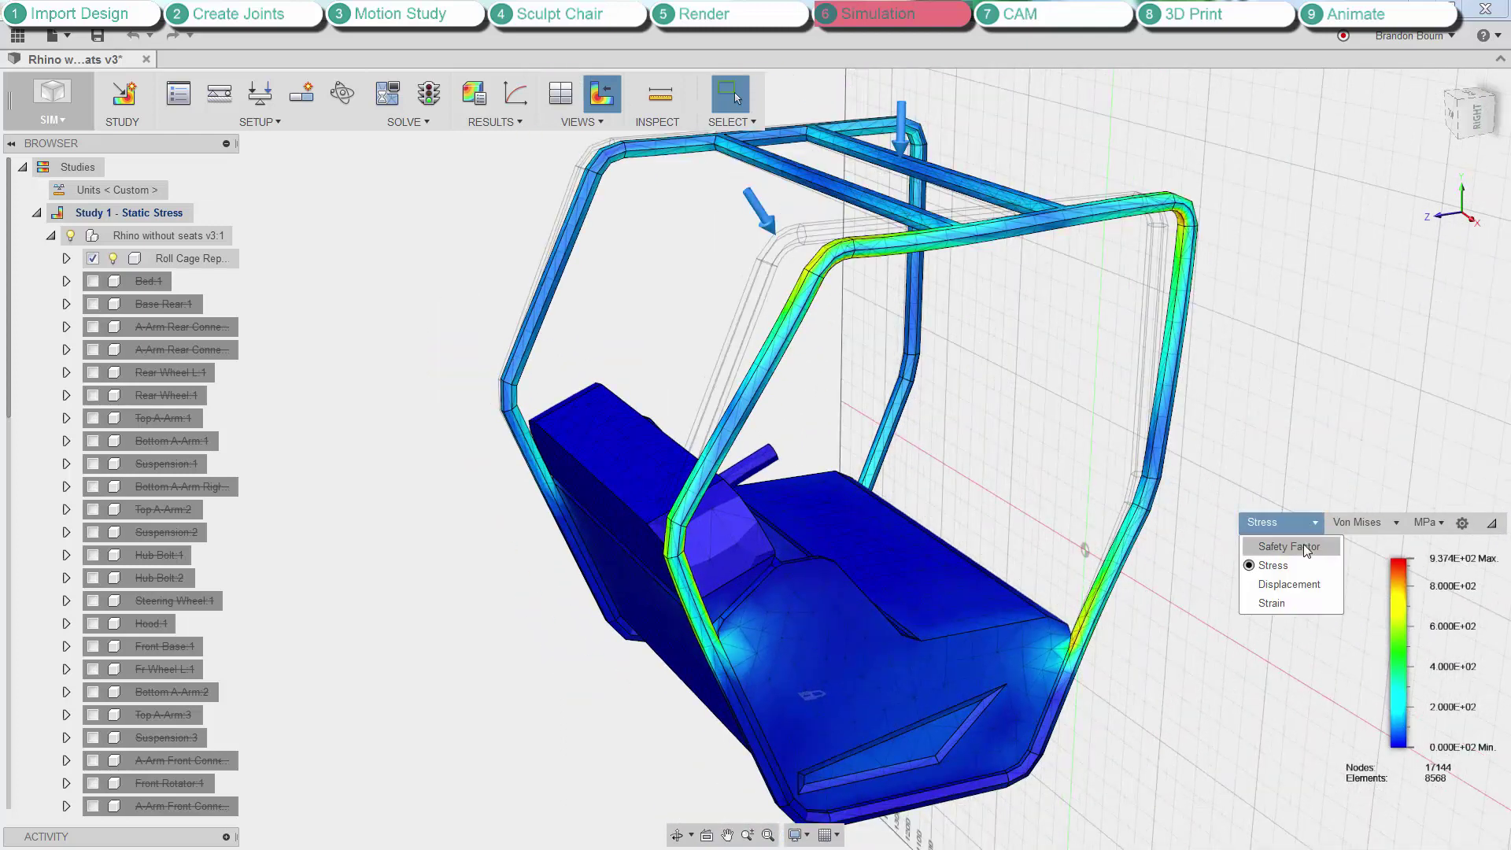
left_click(1271, 555)
middle_click_drag(1012, 390, 859, 285, "shift")
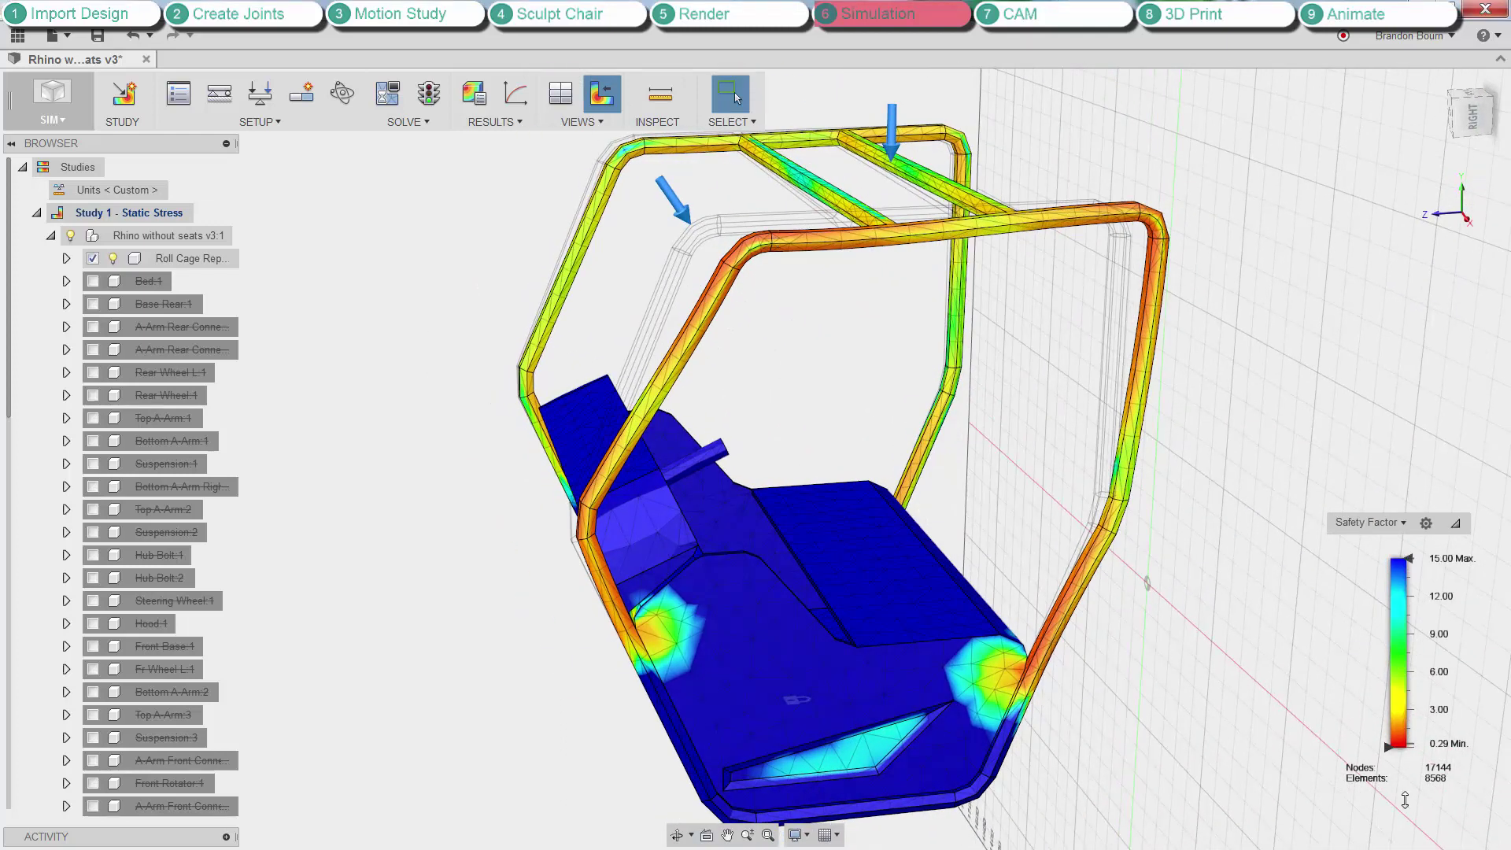
mouse_move(1385, 746)
left_mouse_down()
mouse_move(1376, 672)
mouse_move(1374, 772)
left_mouse_up()
left_click(1404, 521)
left_click(1400, 580)
middle_click_drag(1122, 380, 1068, 379, "shift")
middle_click_drag(696, 228, 724, 330, "shift")
Collapse the component list of the stress study and switch to the CAM workspace.
left_click(50, 236)
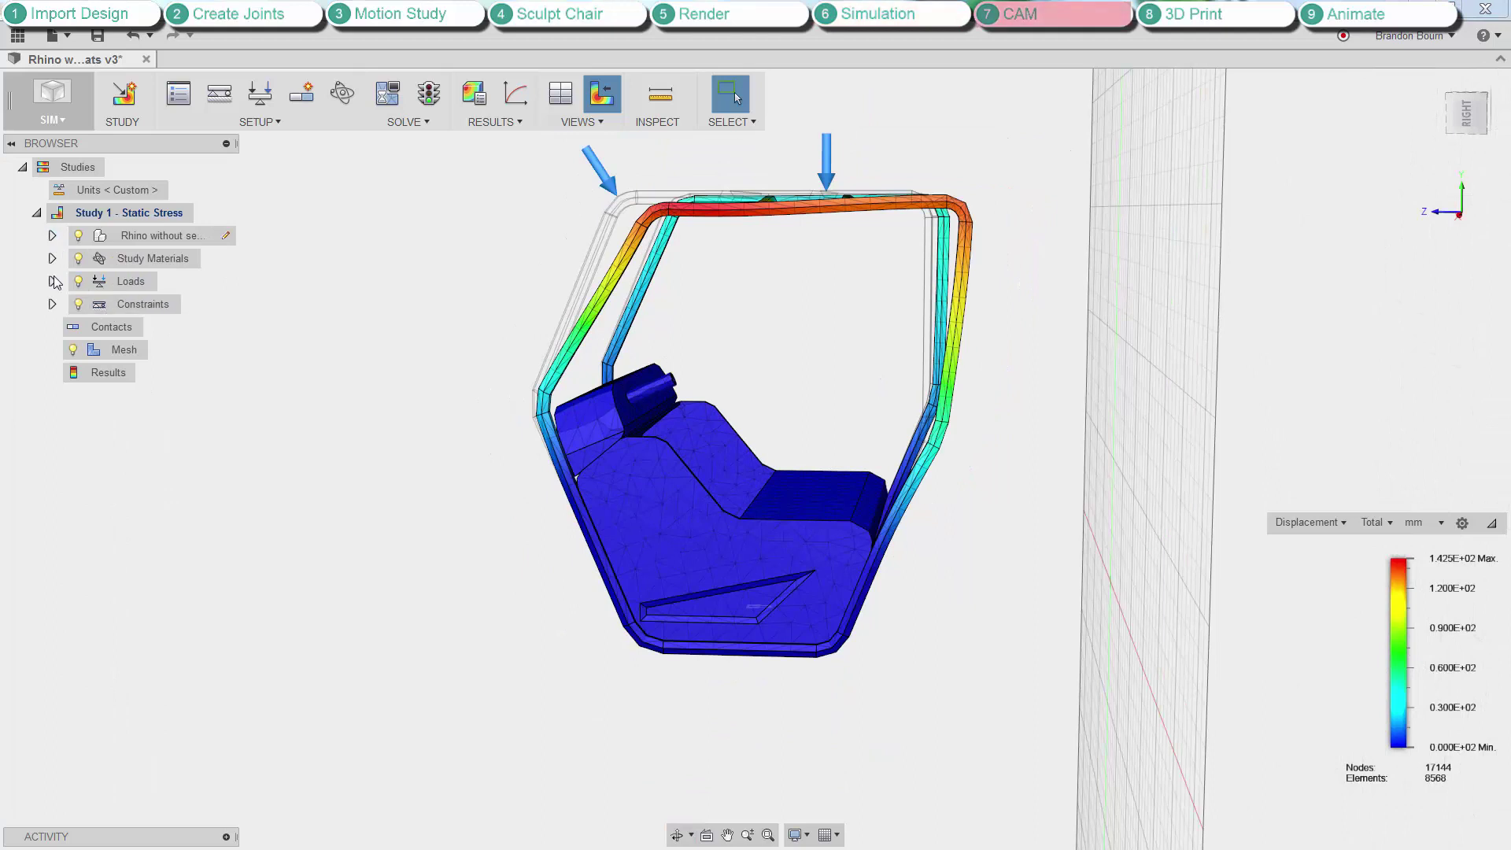
left_click(47, 98)
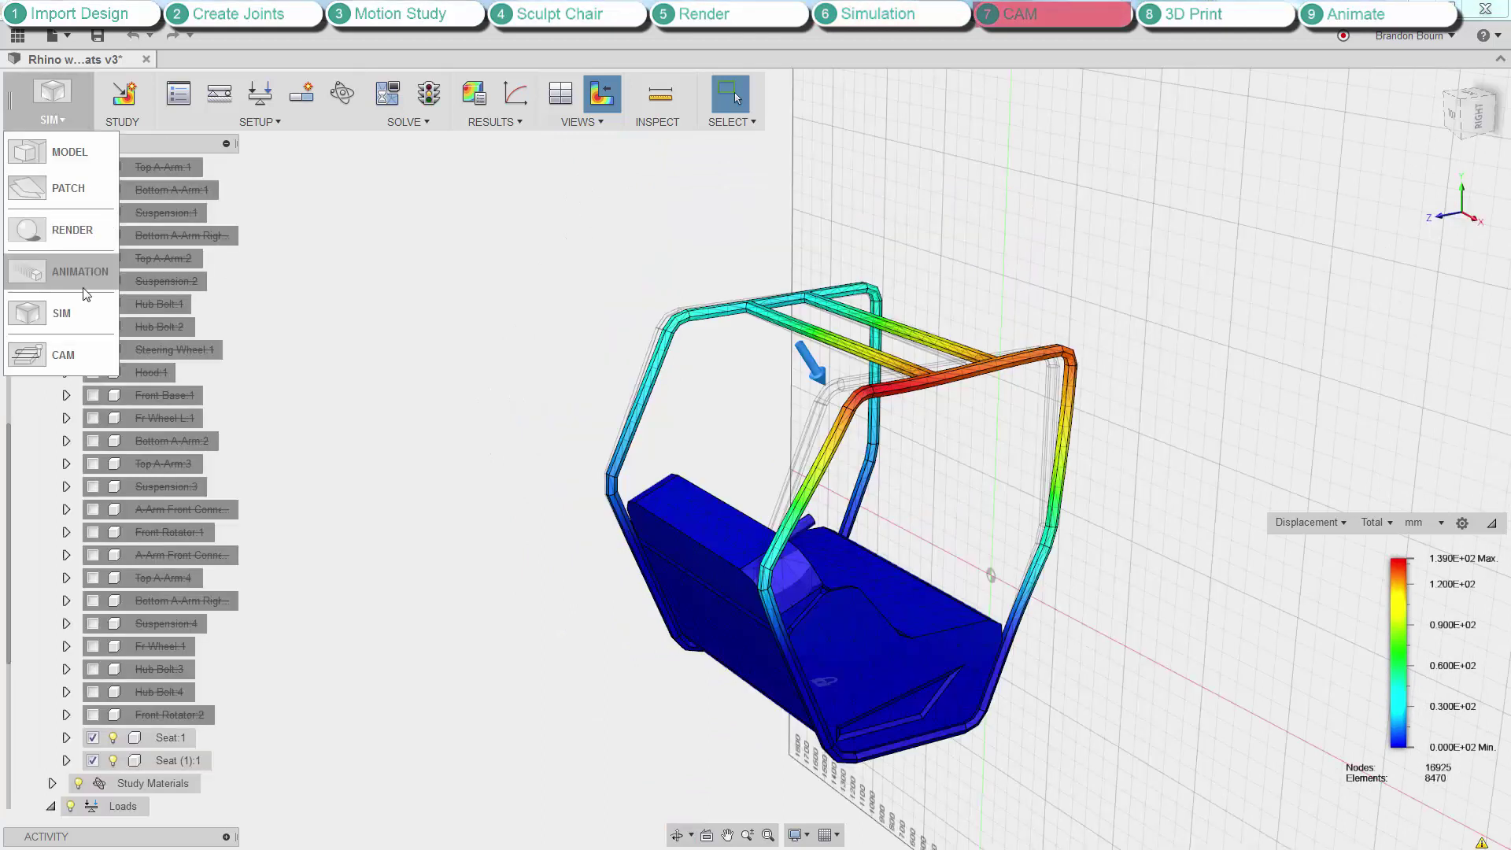
left_click(63, 355)
Hide every component of the vehicle except Steering Wheel:1 and collapse the component list.
left_click(78, 236)
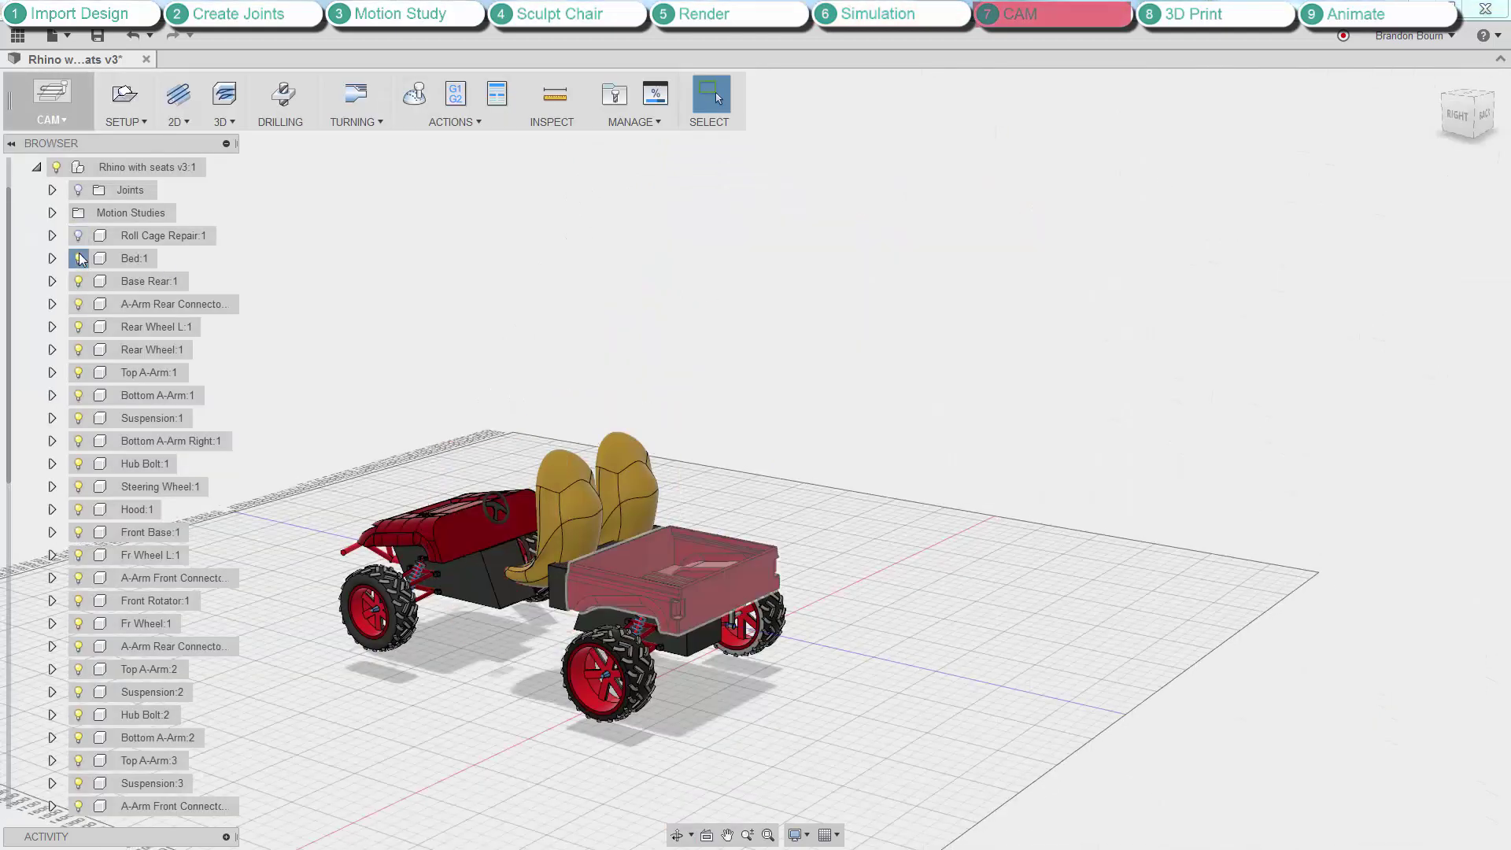
left_click(78, 258)
left_click(78, 281)
left_click(78, 304)
left_click(77, 327)
left_click(78, 349)
left_click(78, 373)
left_click(78, 422)
left_click(78, 441)
left_click(78, 463)
left_click(77, 509)
left_click(78, 532)
left_click(78, 555)
left_click(78, 577)
left_click(78, 601)
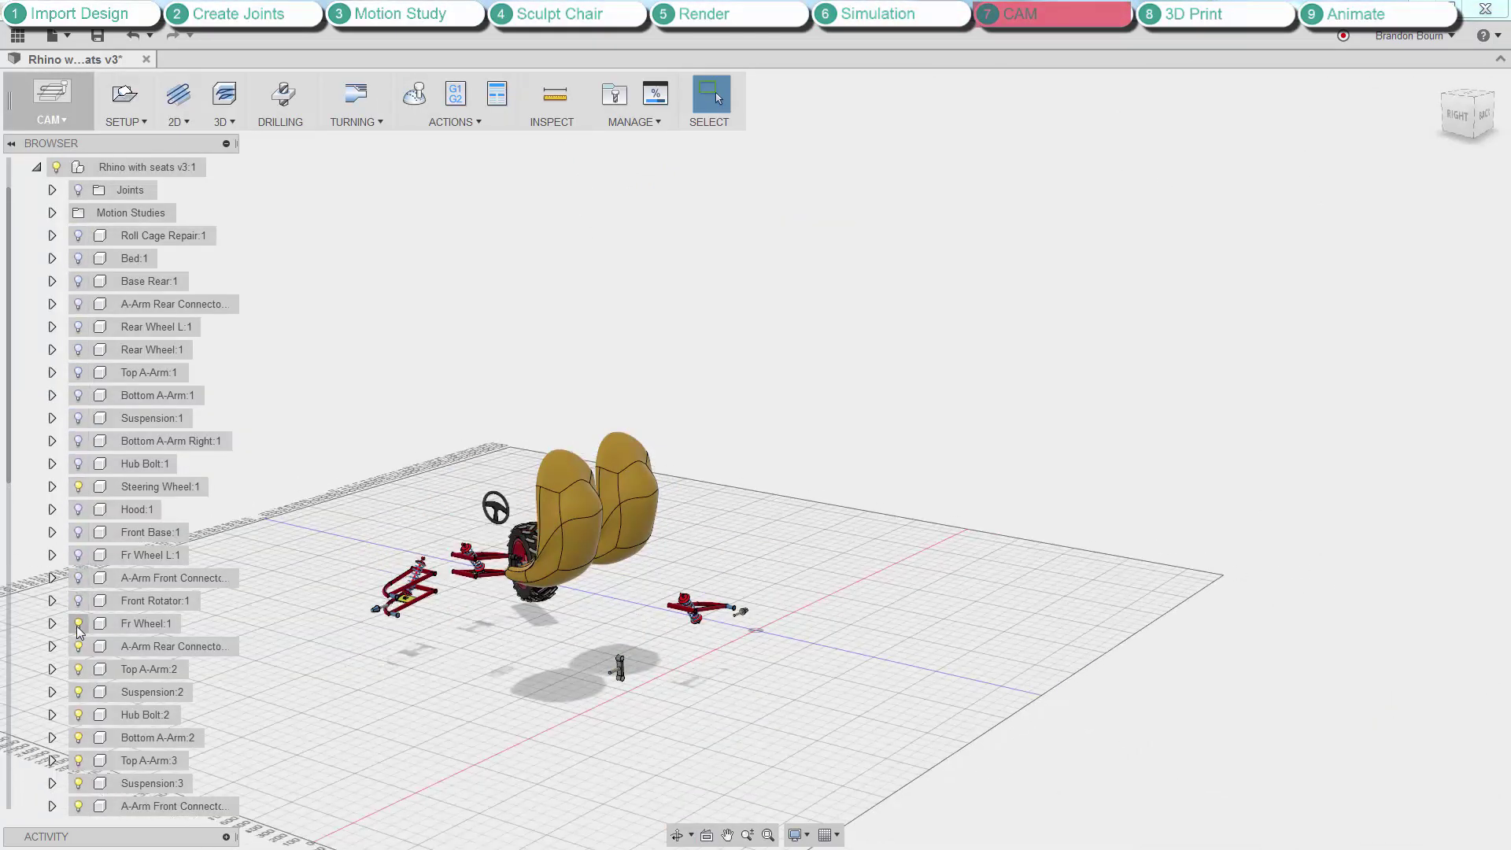
scroll(97, 712, "down", 2)
left_click(78, 577)
left_click(78, 601)
left_click(78, 623)
left_click(78, 714)
left_click(78, 737)
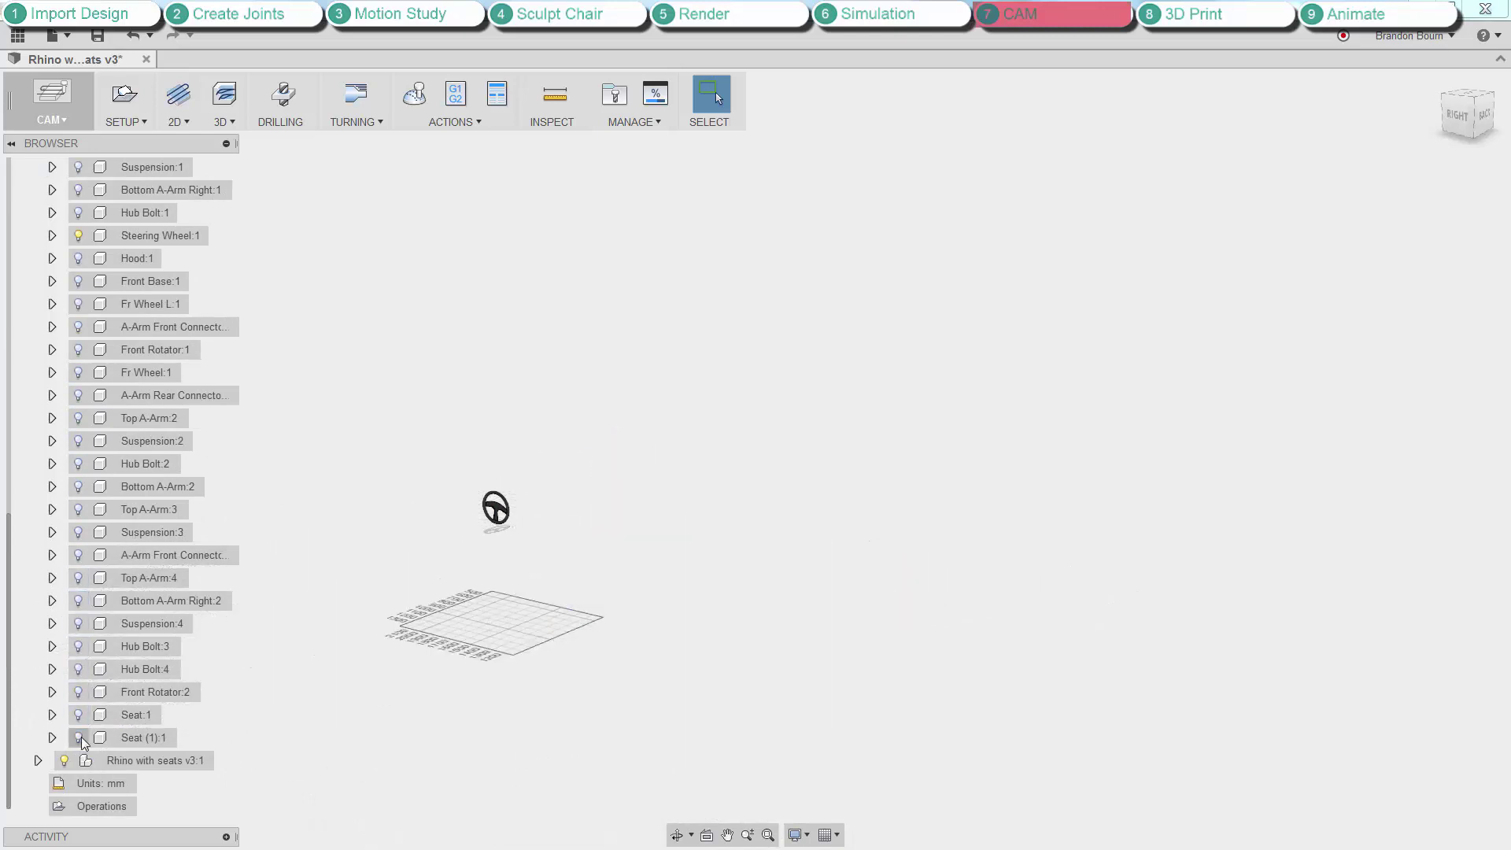
scroll(78, 737, "up", 4)
left_click(38, 190)
Create a Milling setup with the steering wheel's spoke body as its model.
left_click(124, 96)
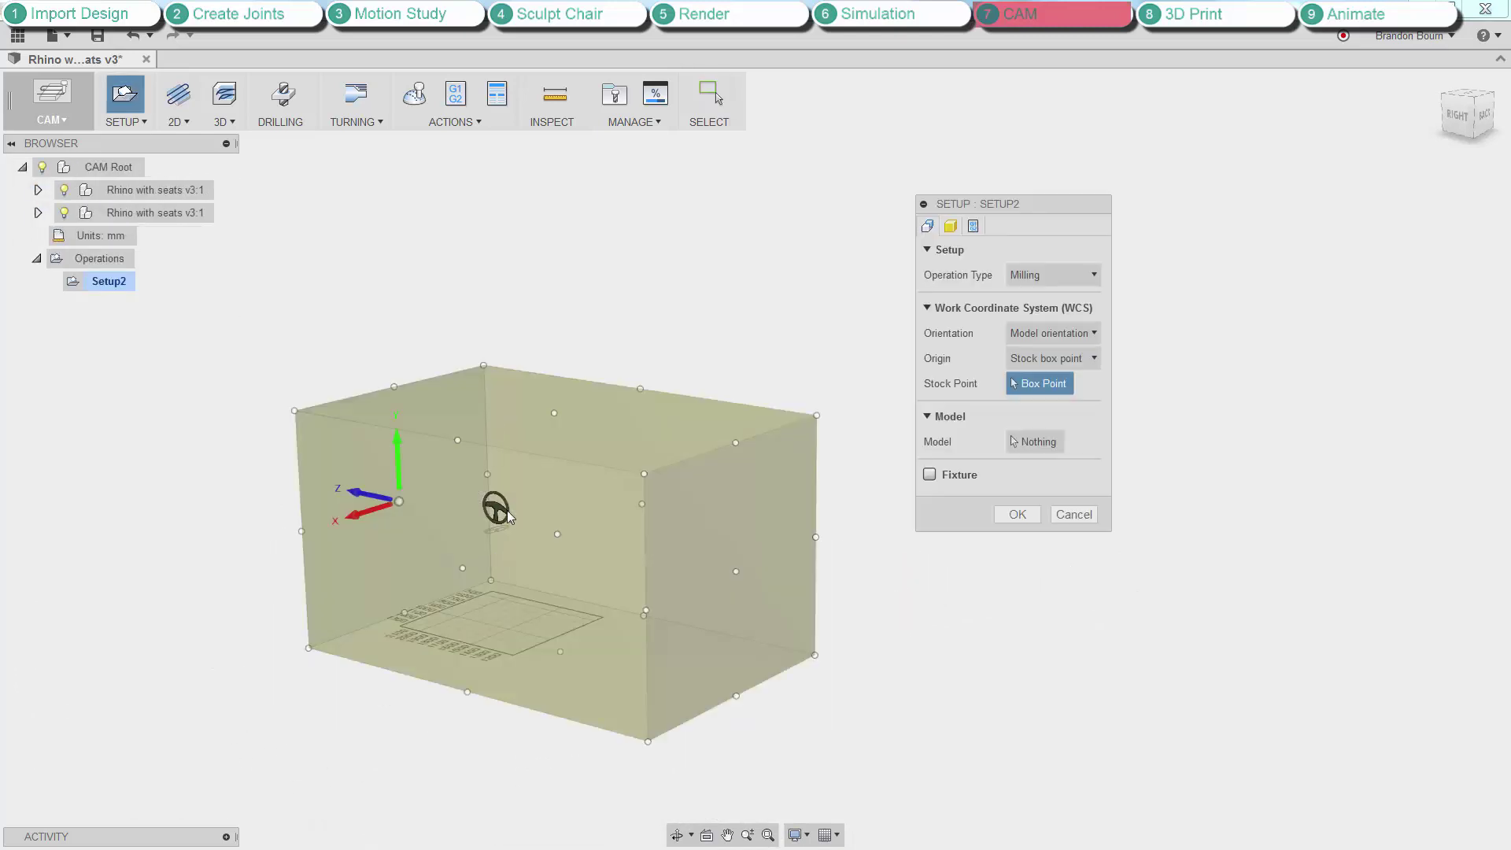
scroll(472, 512, "up", 5)
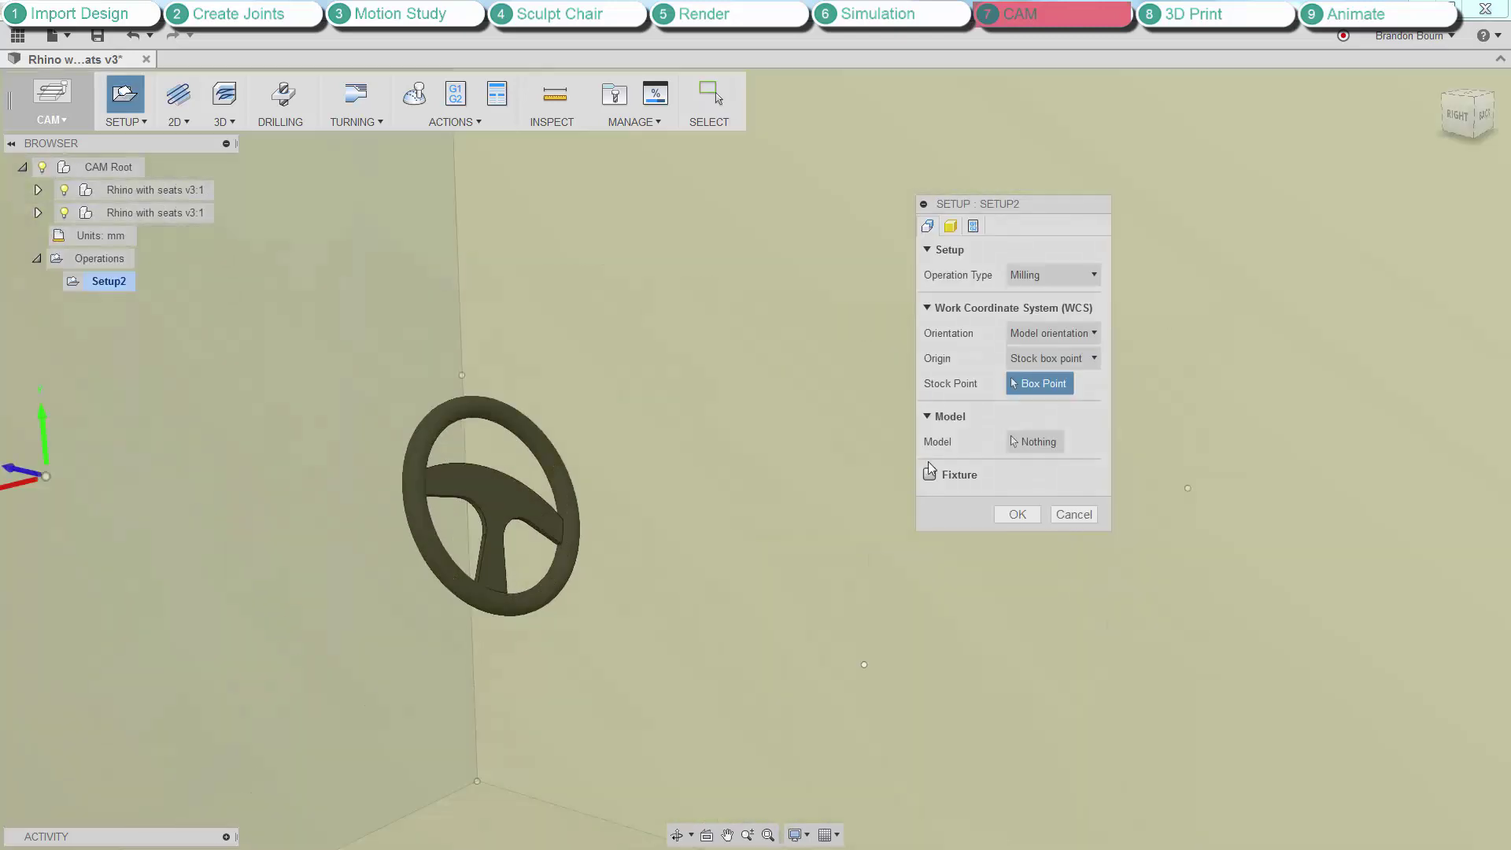
left_click(505, 494)
Orient the setup by selected Z axis/plane, using the flat face of the steering wheel's spokes as Z axis, and accept the setup.
left_click(1051, 333)
left_click(1090, 375)
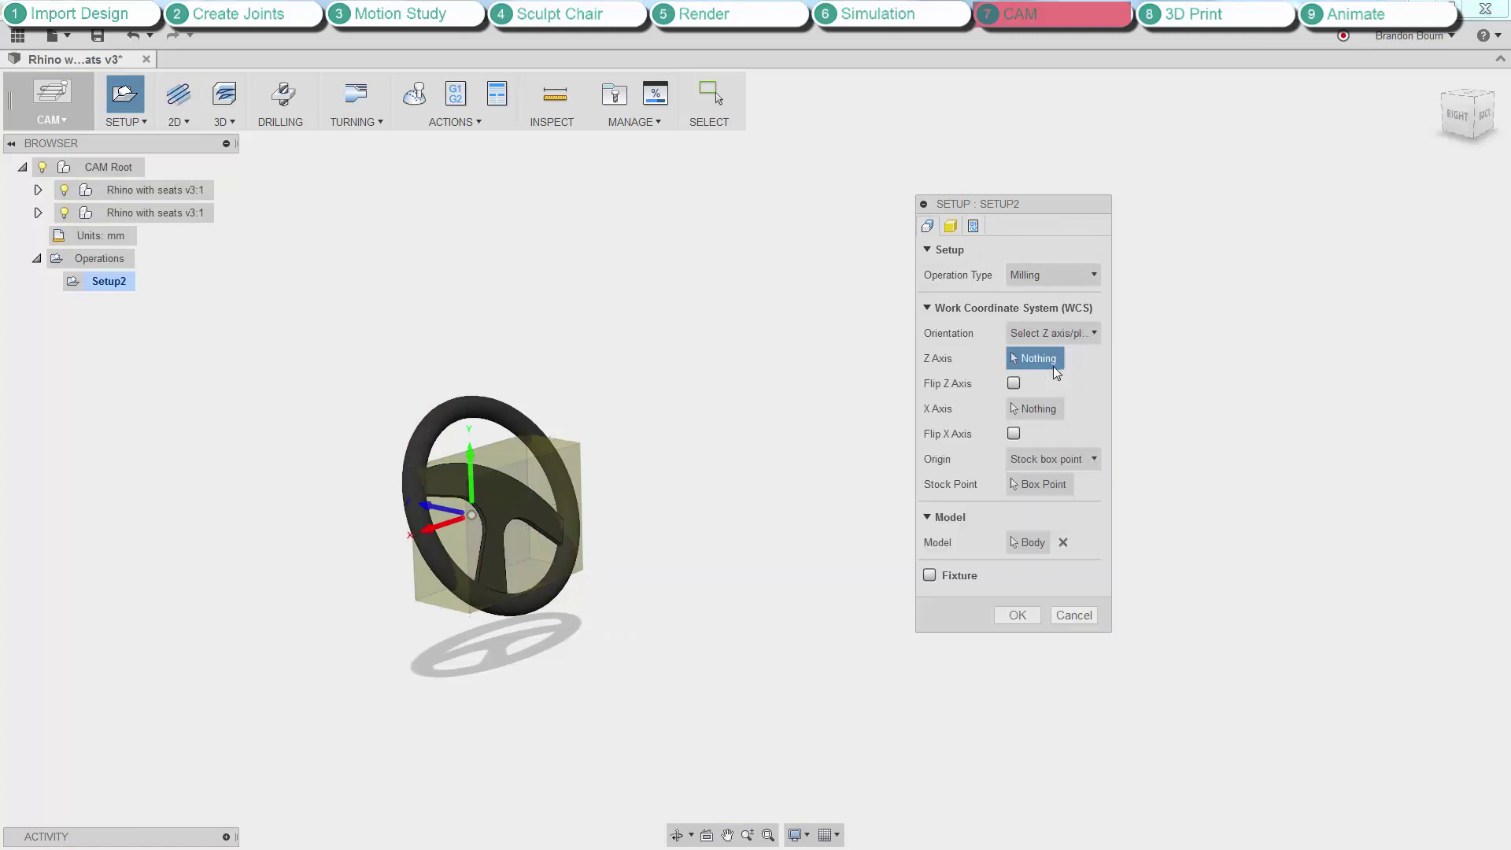
left_click(498, 507)
middle_click_drag(497, 507, 517, 540, "shift")
scroll(523, 544, "down", 4)
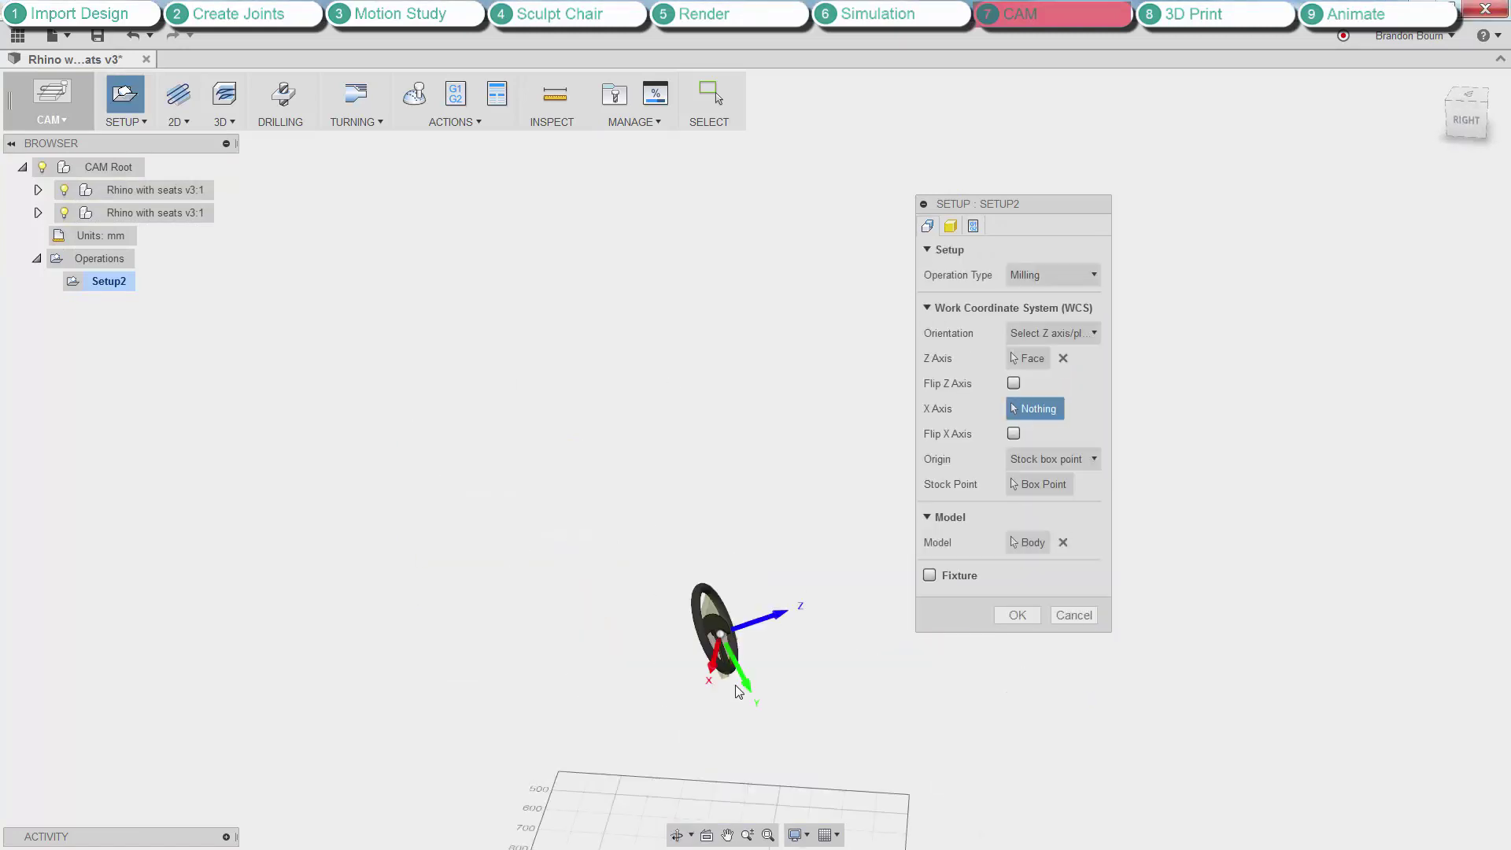
scroll(721, 682, "up", 6)
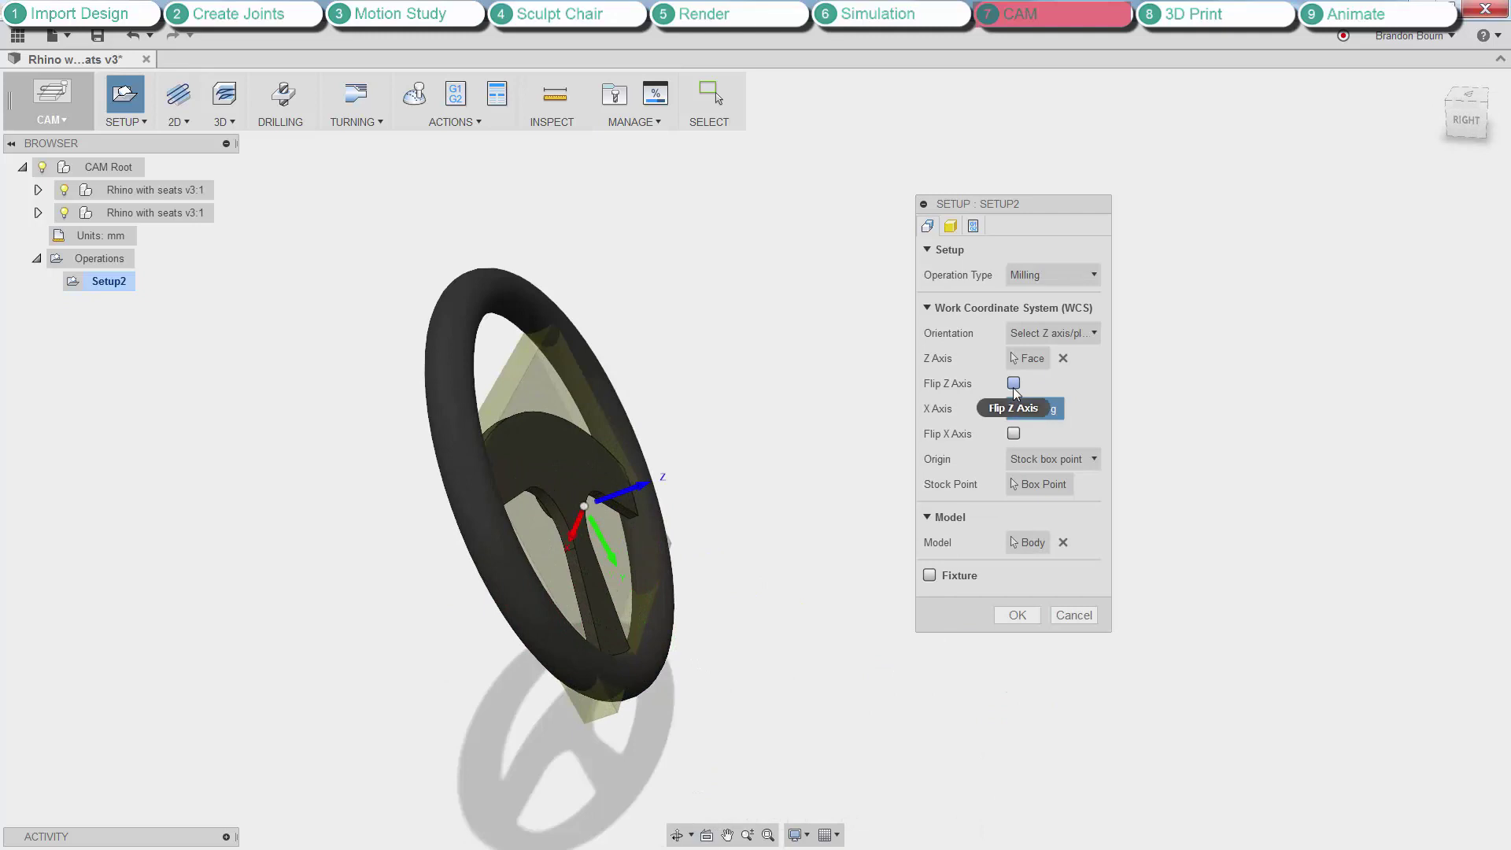
left_click(1051, 334)
left_click(1055, 366)
left_click(1015, 615)
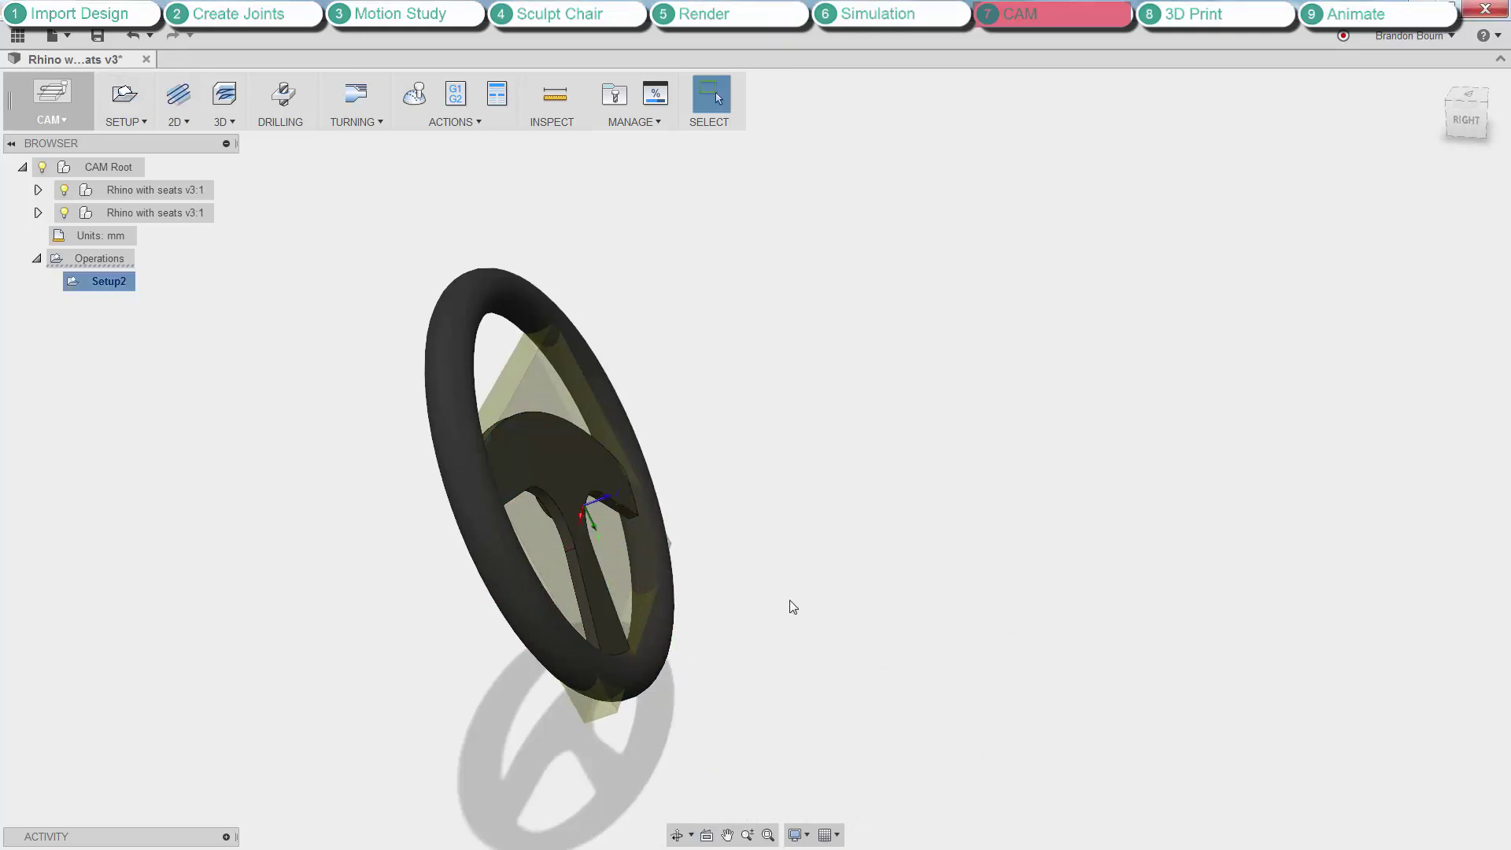
Start a 2D Adaptive operation and choose the outline of the steering wheel's spokes as its pocket chain.
scroll(793, 606, "down", 2)
left_click(179, 106)
left_click(206, 143)
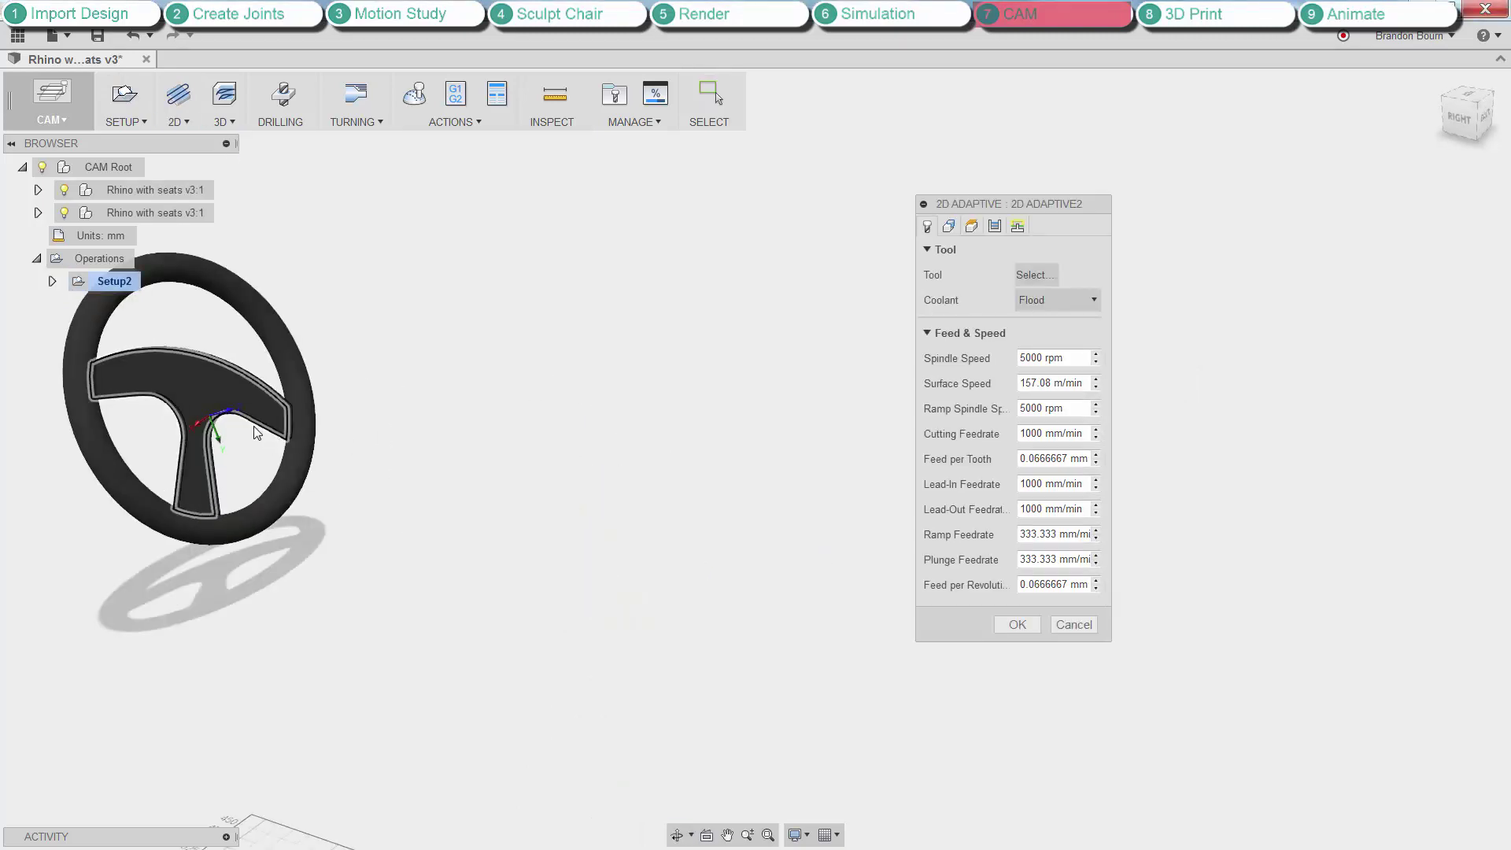
left_click(260, 429)
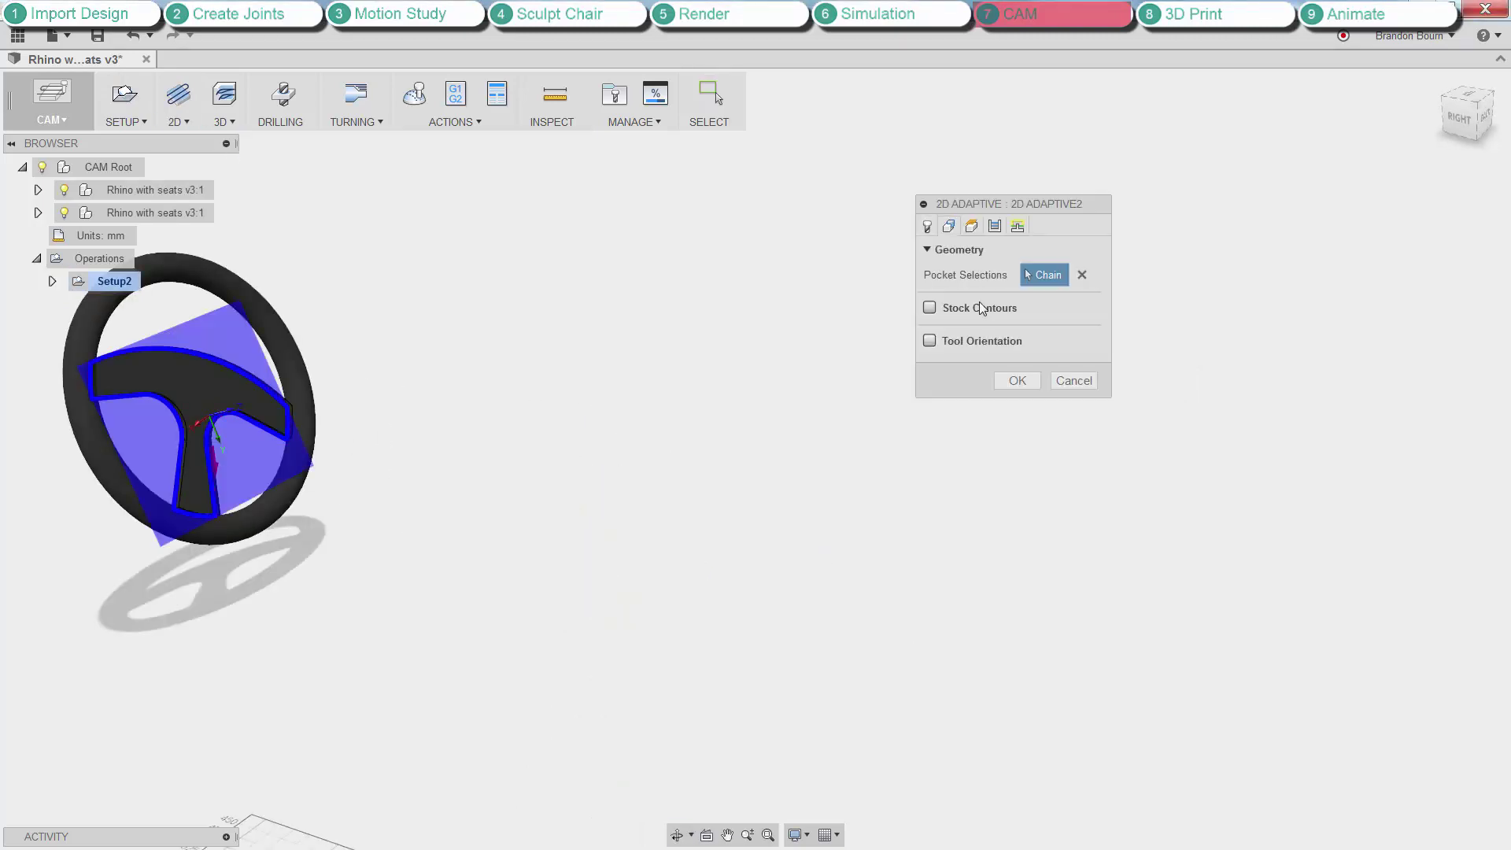
Assign the Ø1/4" flat end mill as the tool of the 2D Adaptive operation.
left_click(927, 226)
left_click(1037, 274)
scroll(668, 391, "down", 10)
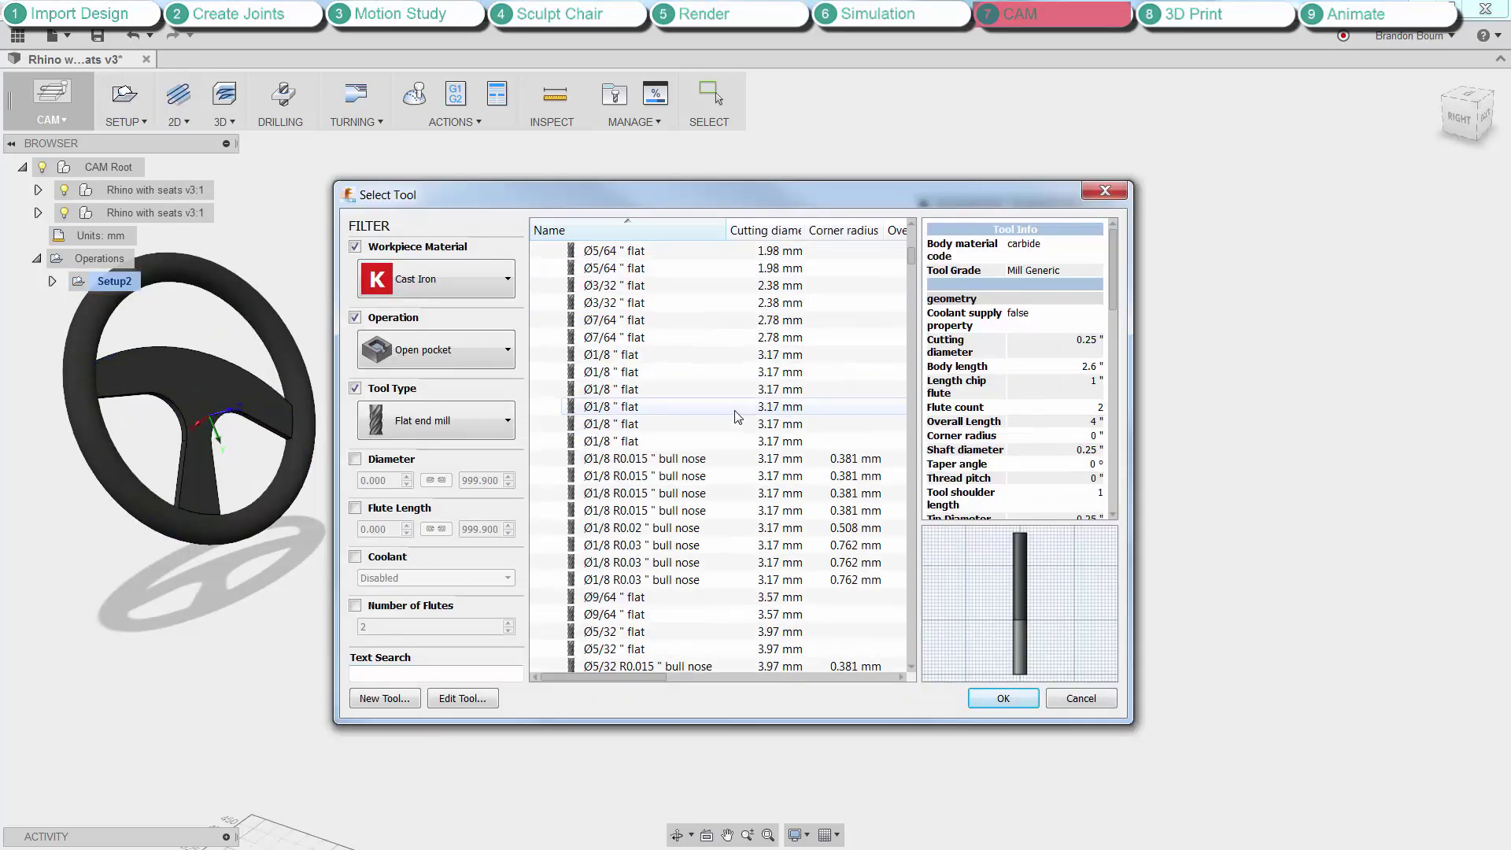
scroll(668, 391, "down", 5)
left_click(598, 459)
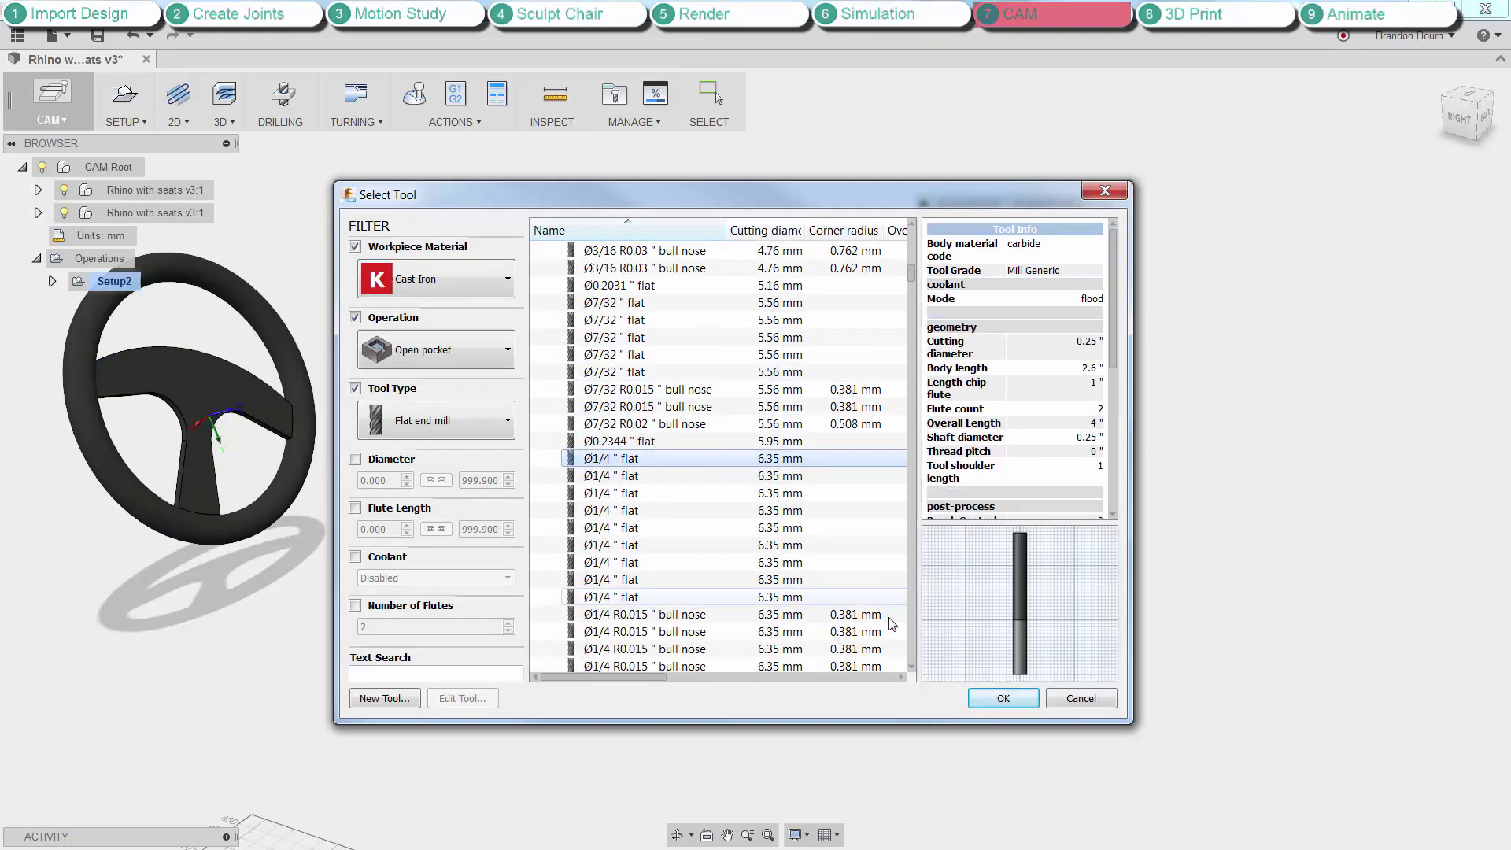
left_click(989, 698)
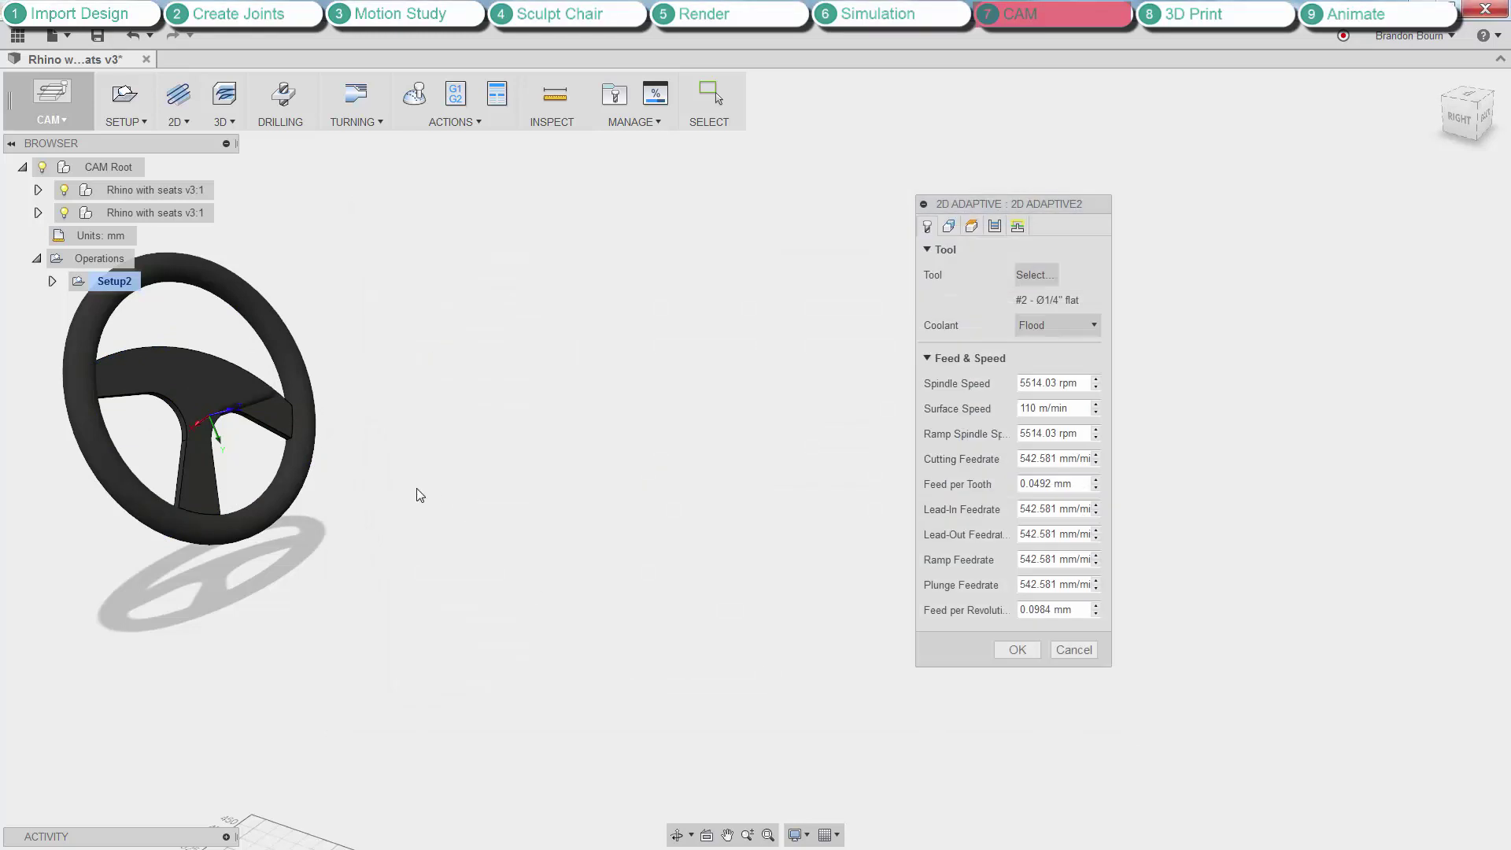
Accept the 2D Adaptive operation on the steering wheel's spokes and simulate the generated toolpath, closing the simulation when done.
left_click(1018, 650)
scroll(693, 461, "down", 3)
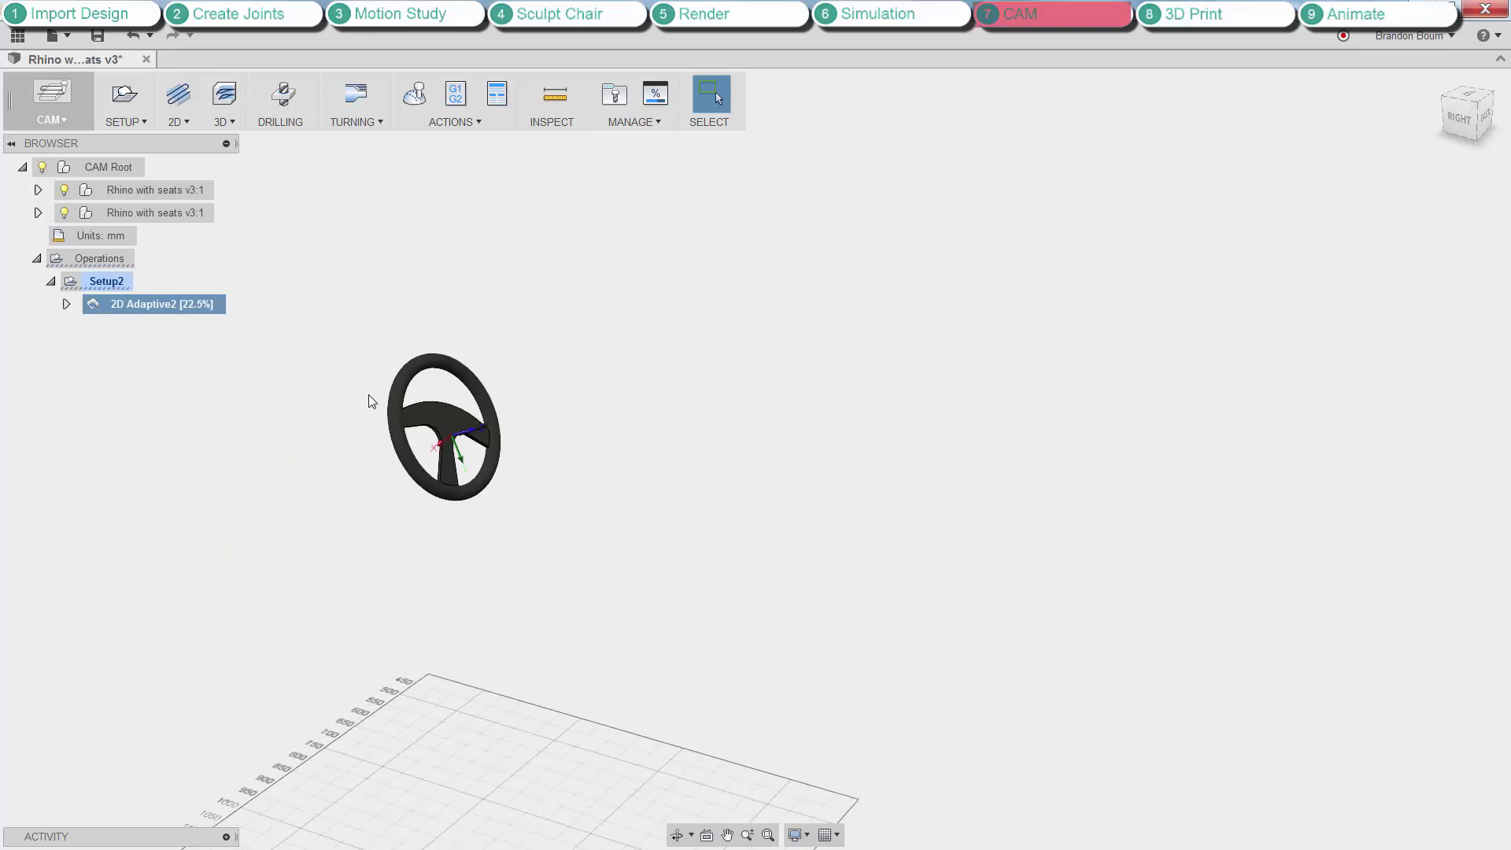
scroll(384, 406, "up", 5)
middle_click_drag(452, 432, 405, 511, "shift")
scroll(624, 419, "down", 3)
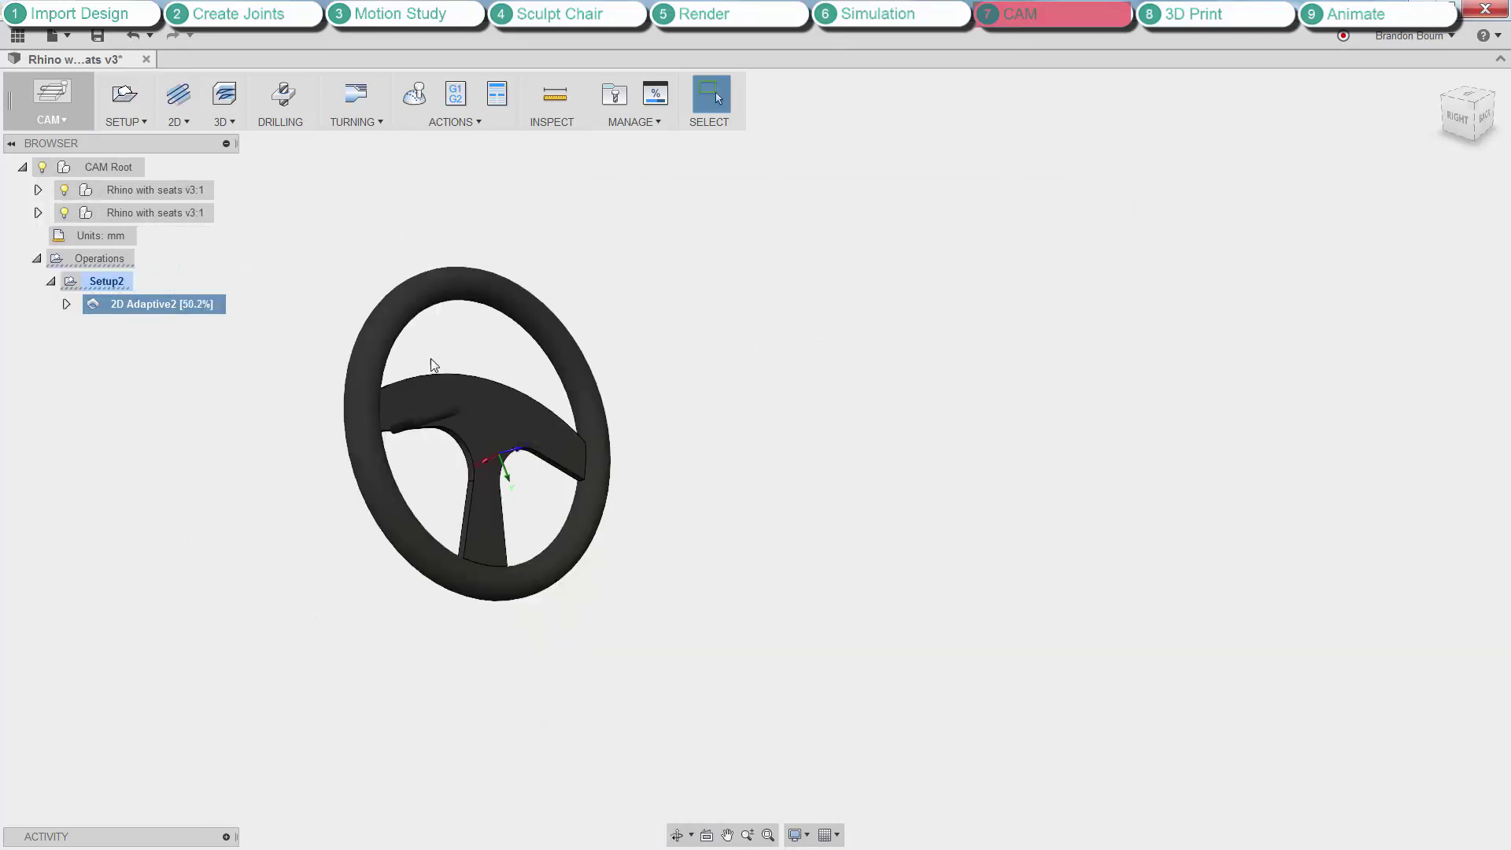
left_click(414, 94)
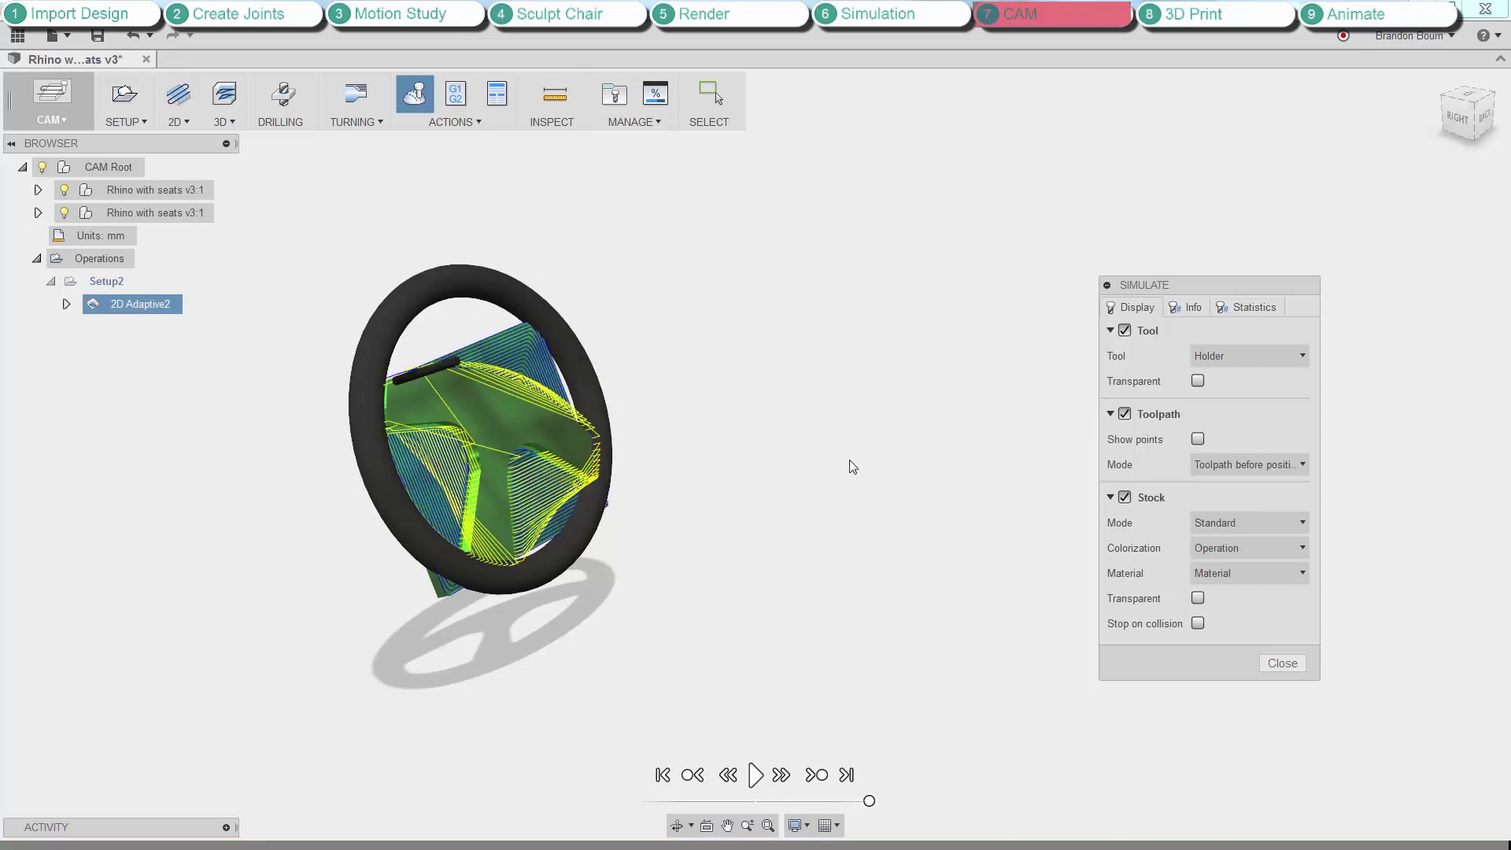
left_click(1281, 663)
Return to the Model workspace and send the whole Rhino with seats v3 design to Print Studio for 3D printing at Medium refinement.
left_click(51, 118)
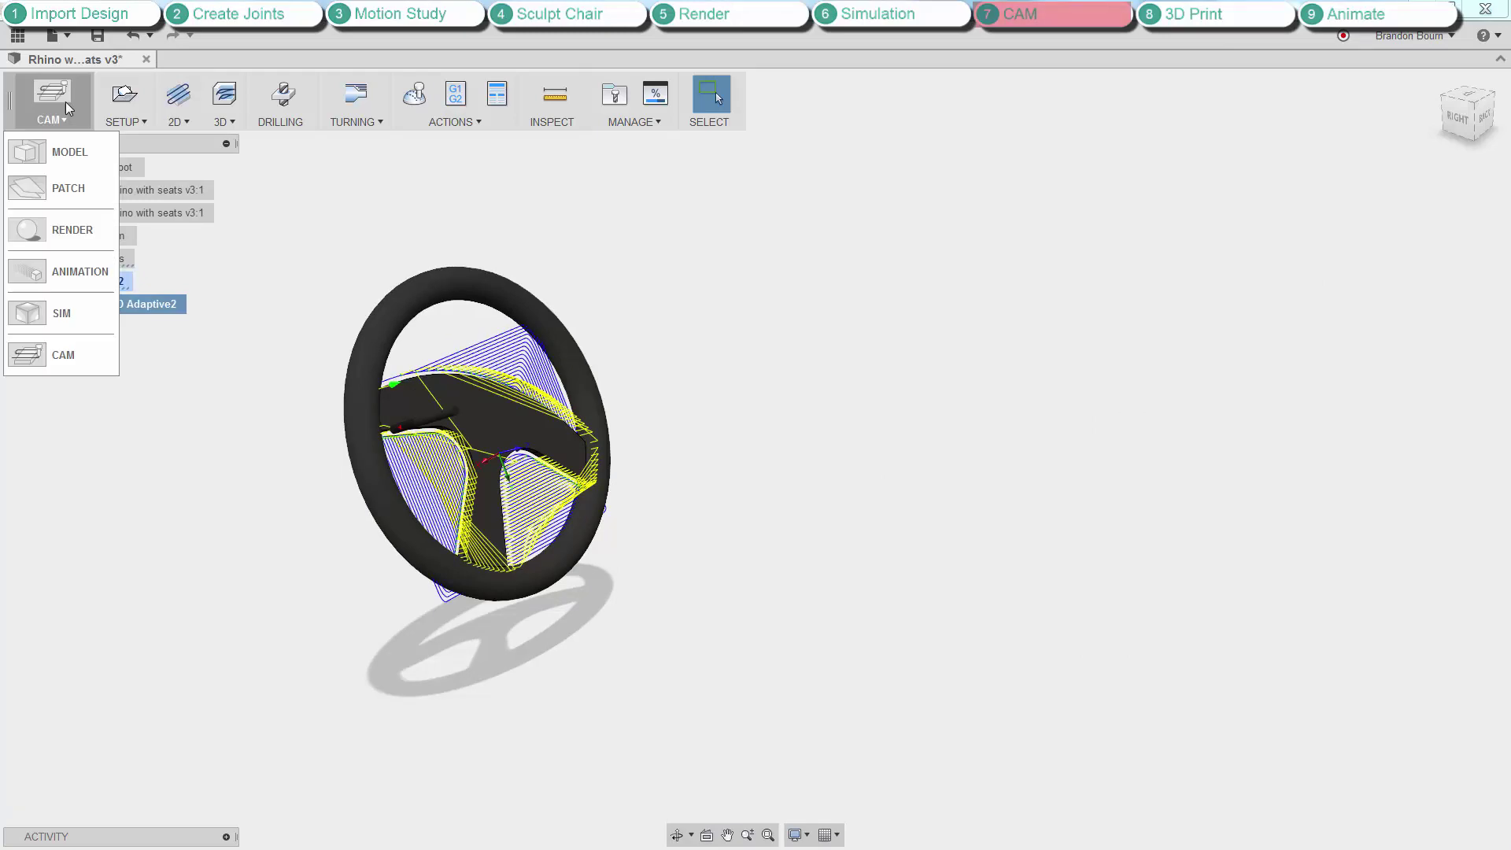
left_click(63, 146)
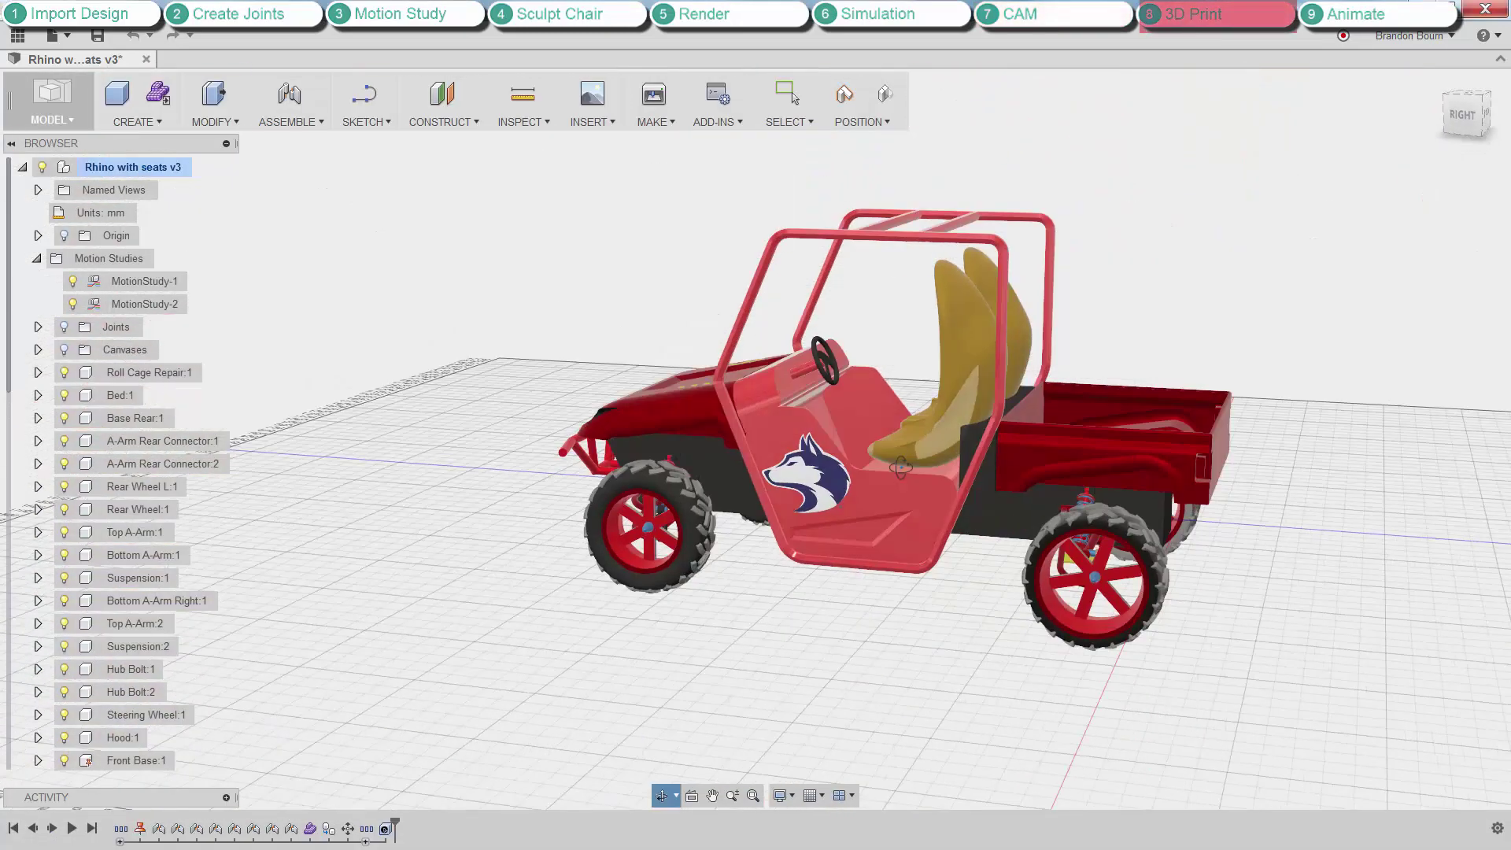
left_click(654, 95)
left_click(132, 167)
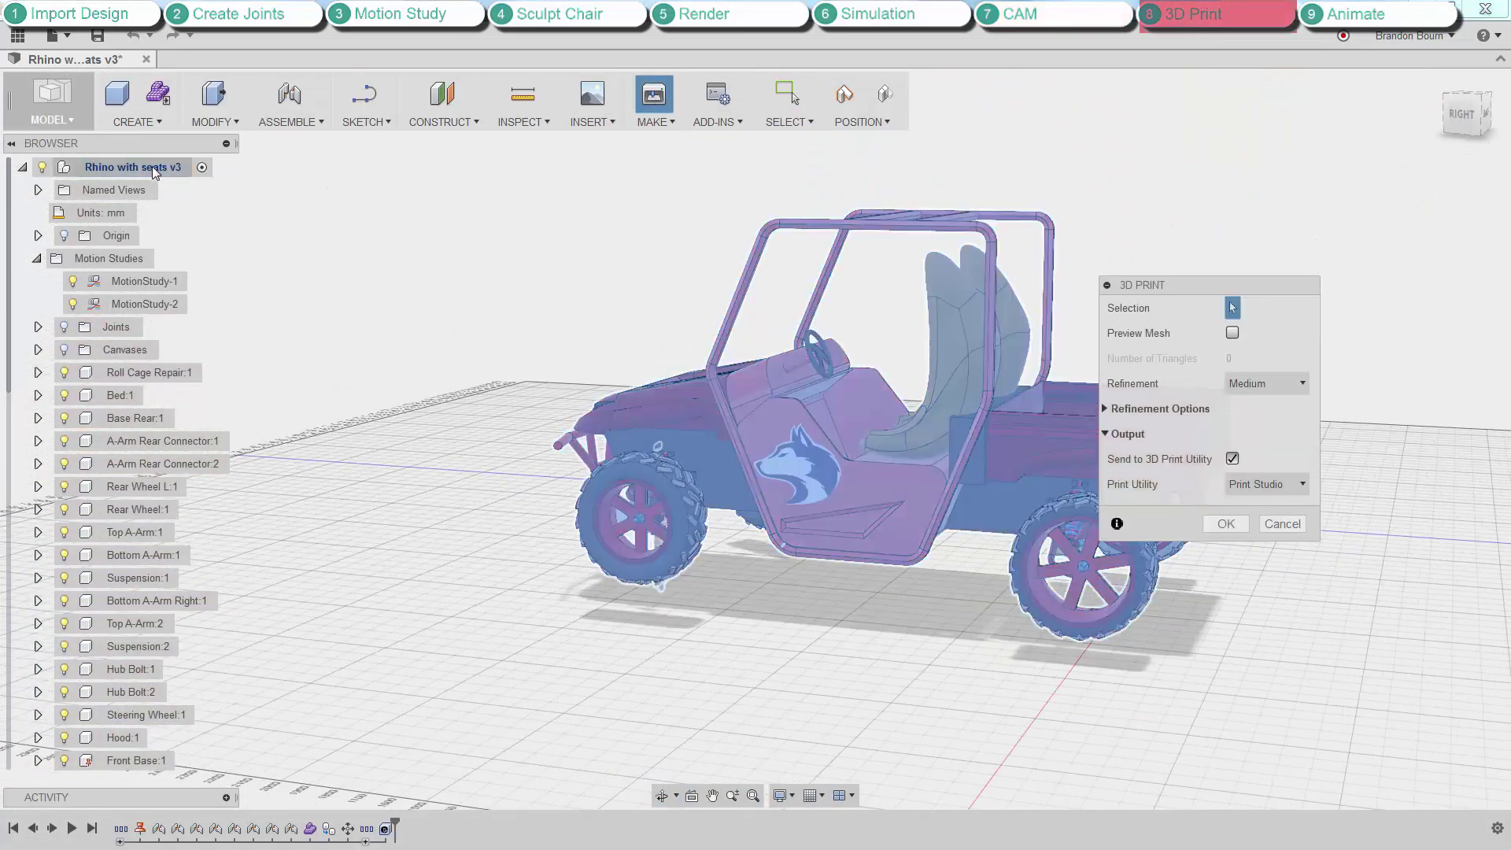
left_click(1226, 523)
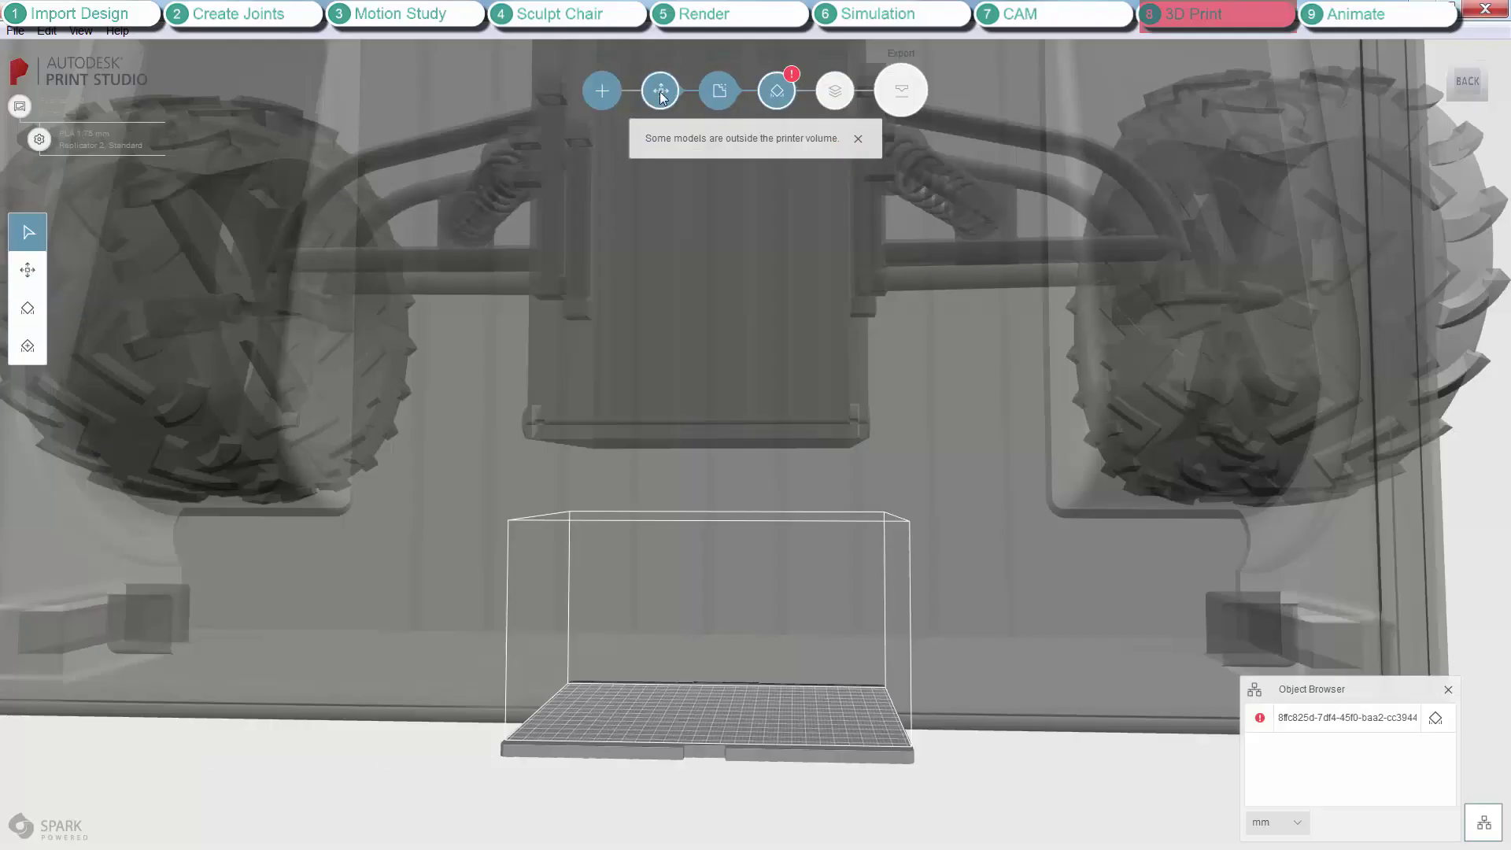
Scale the imported vehicle model to fit the printer's build volume.
left_click(27, 308)
left_click(436, 436)
left_click(146, 359)
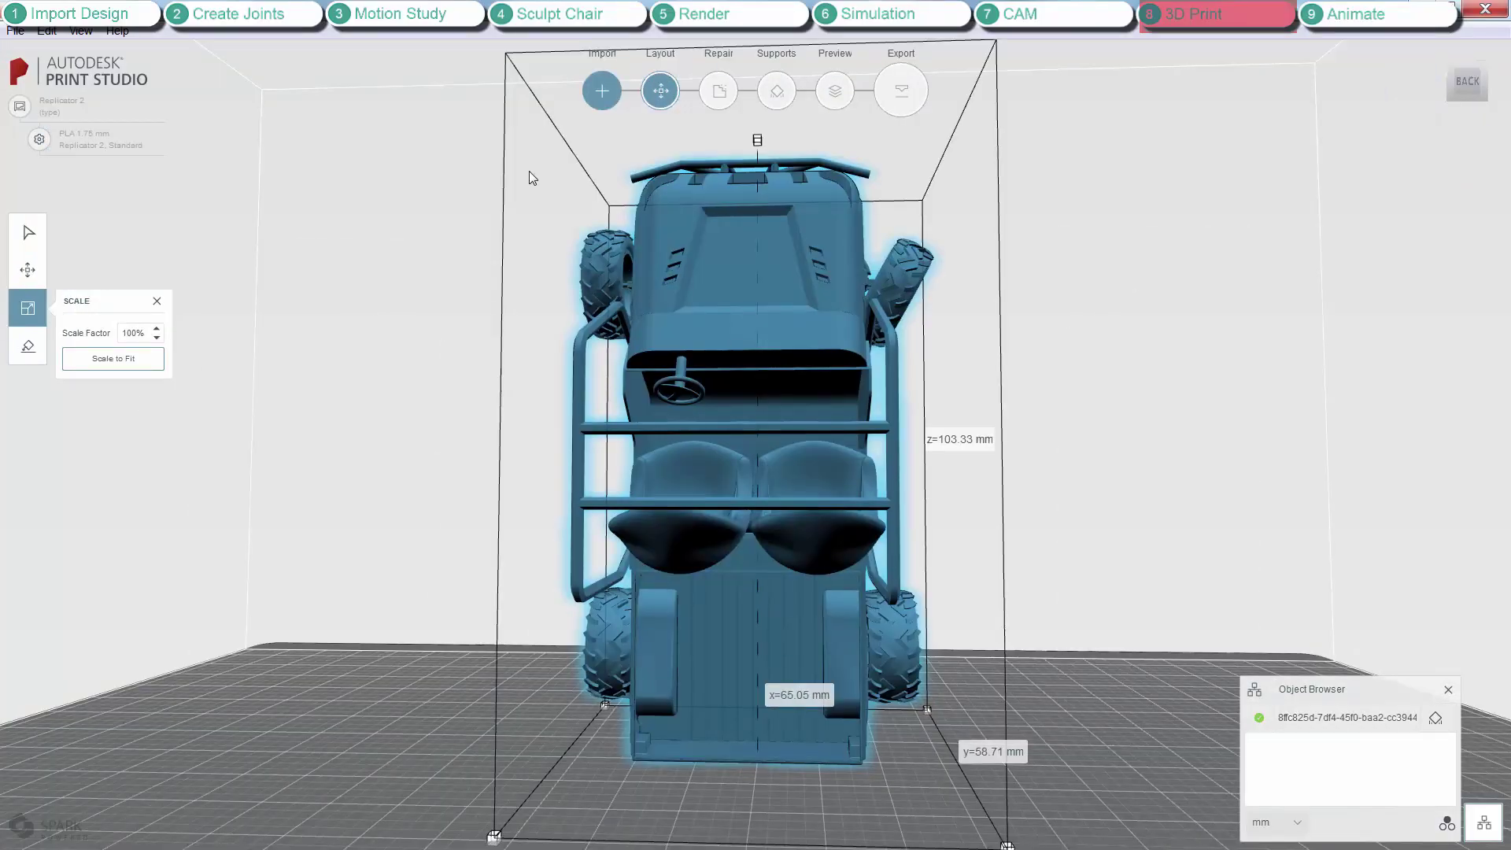
Optimize the vehicle's print rotation and add automatic supports to it.
left_click(776, 91)
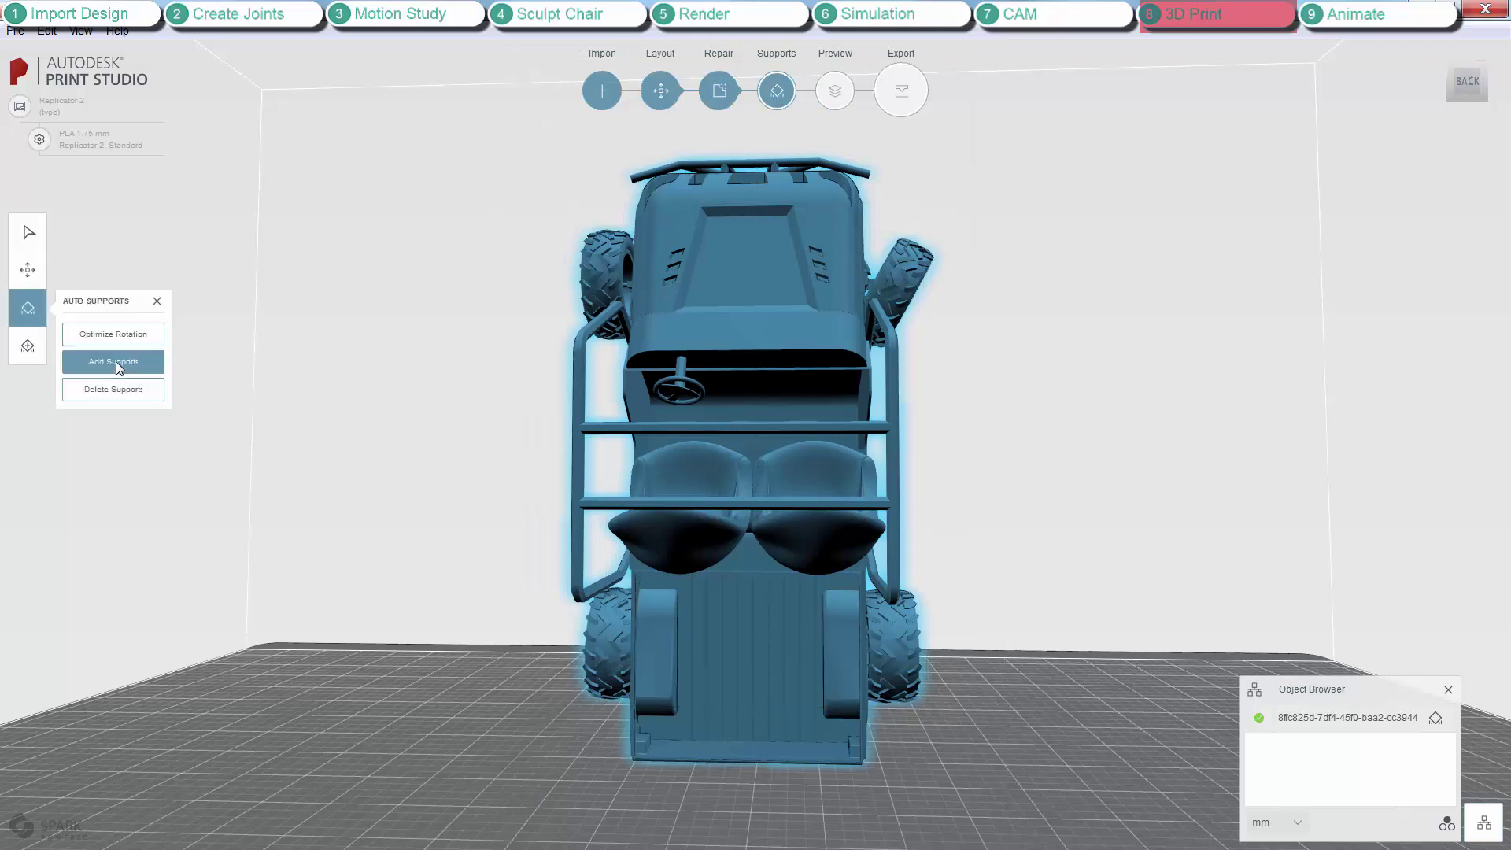
left_click(116, 361)
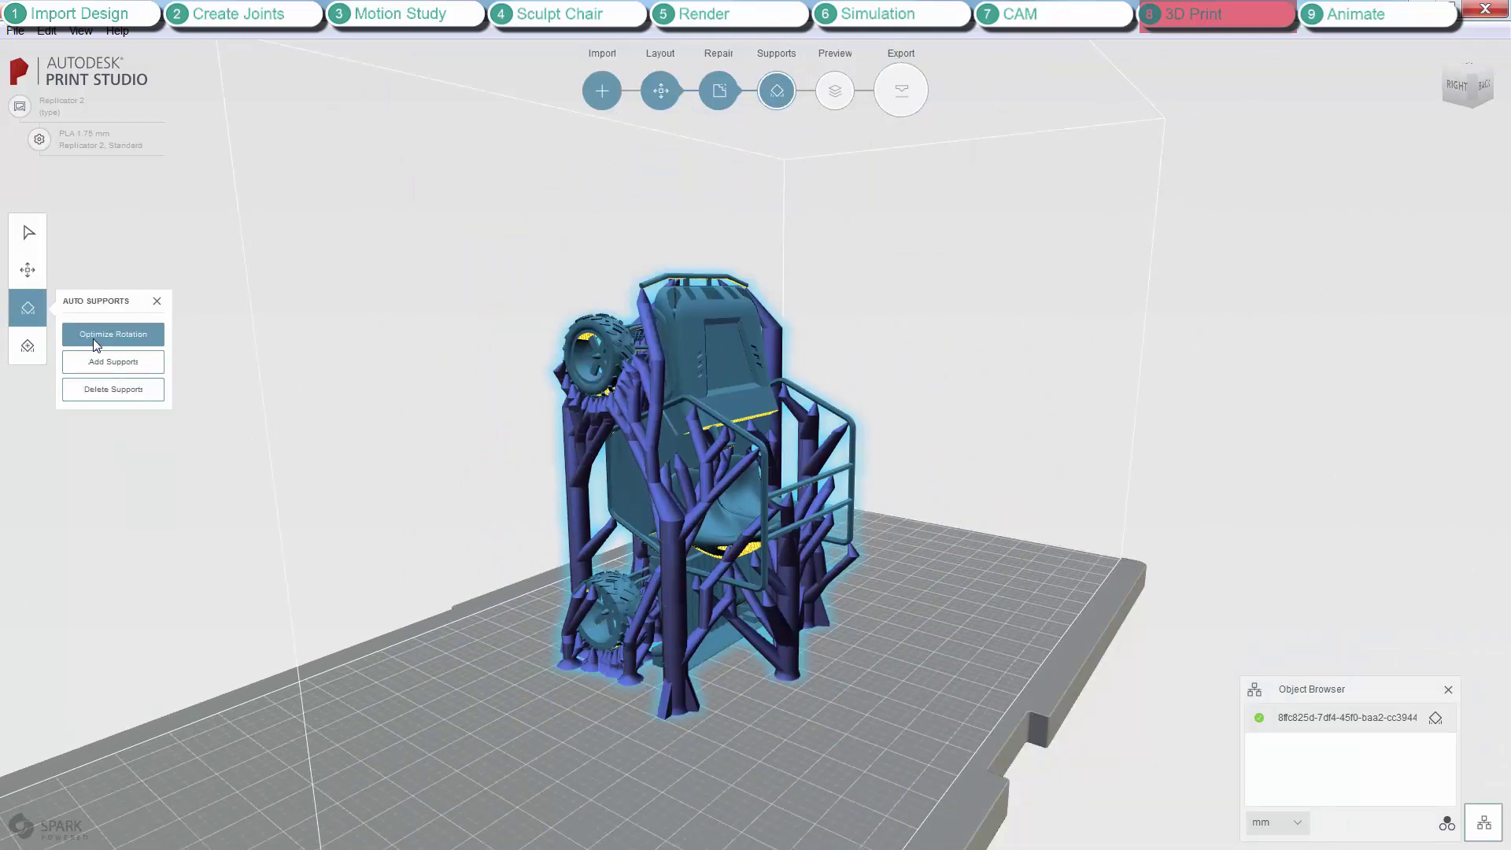
left_click(93, 338)
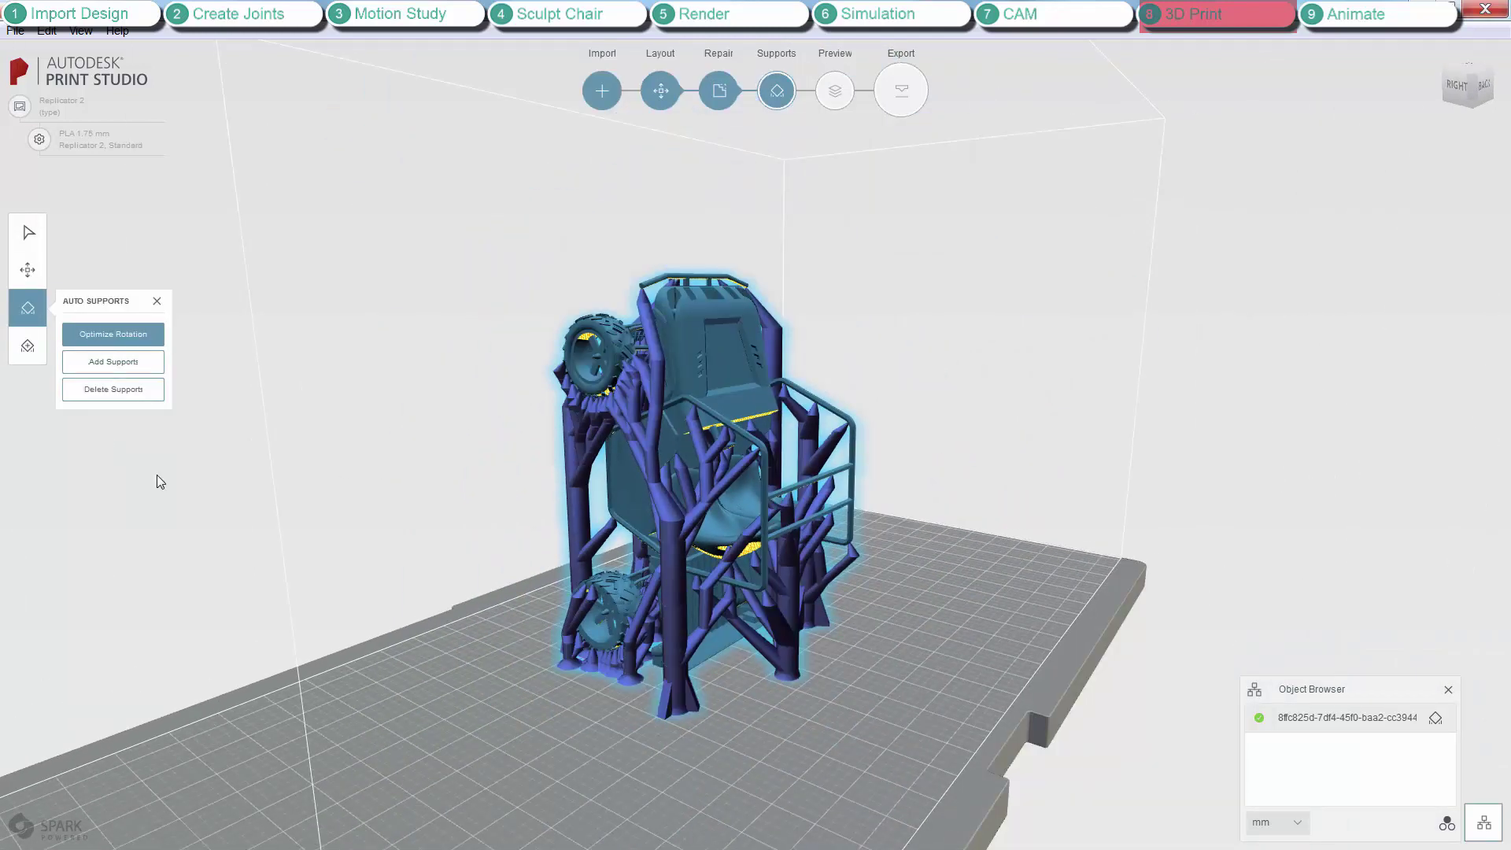
left_click(112, 362)
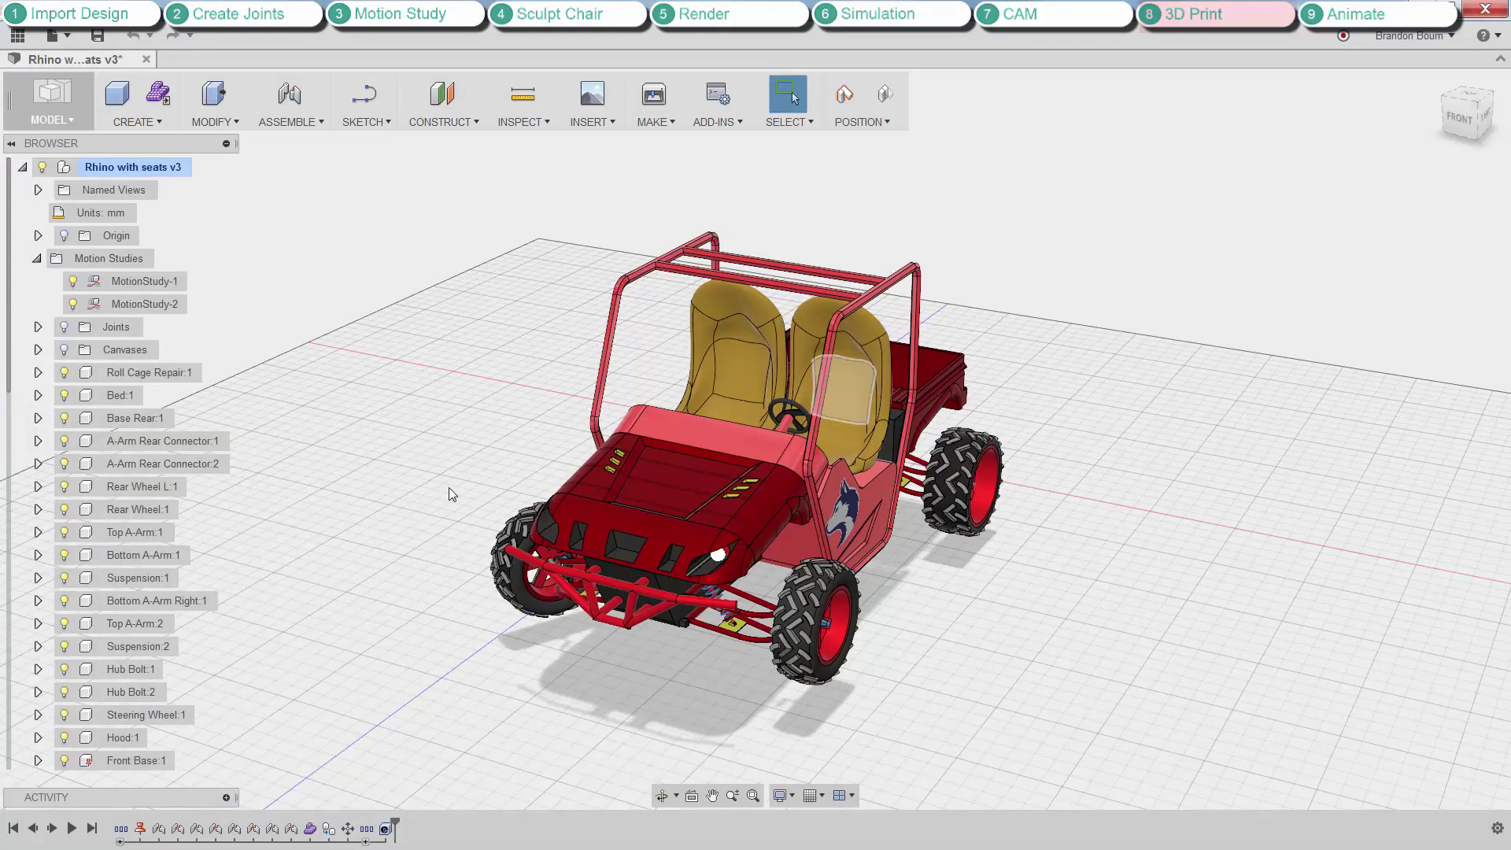
Switch back to Fusion 360's Animation workspace and record a camera orbit and zoom-out of the vehicle.
left_click(48, 101)
left_click(67, 229)
middle_click_drag(432, 495, 654, 526, "shift")
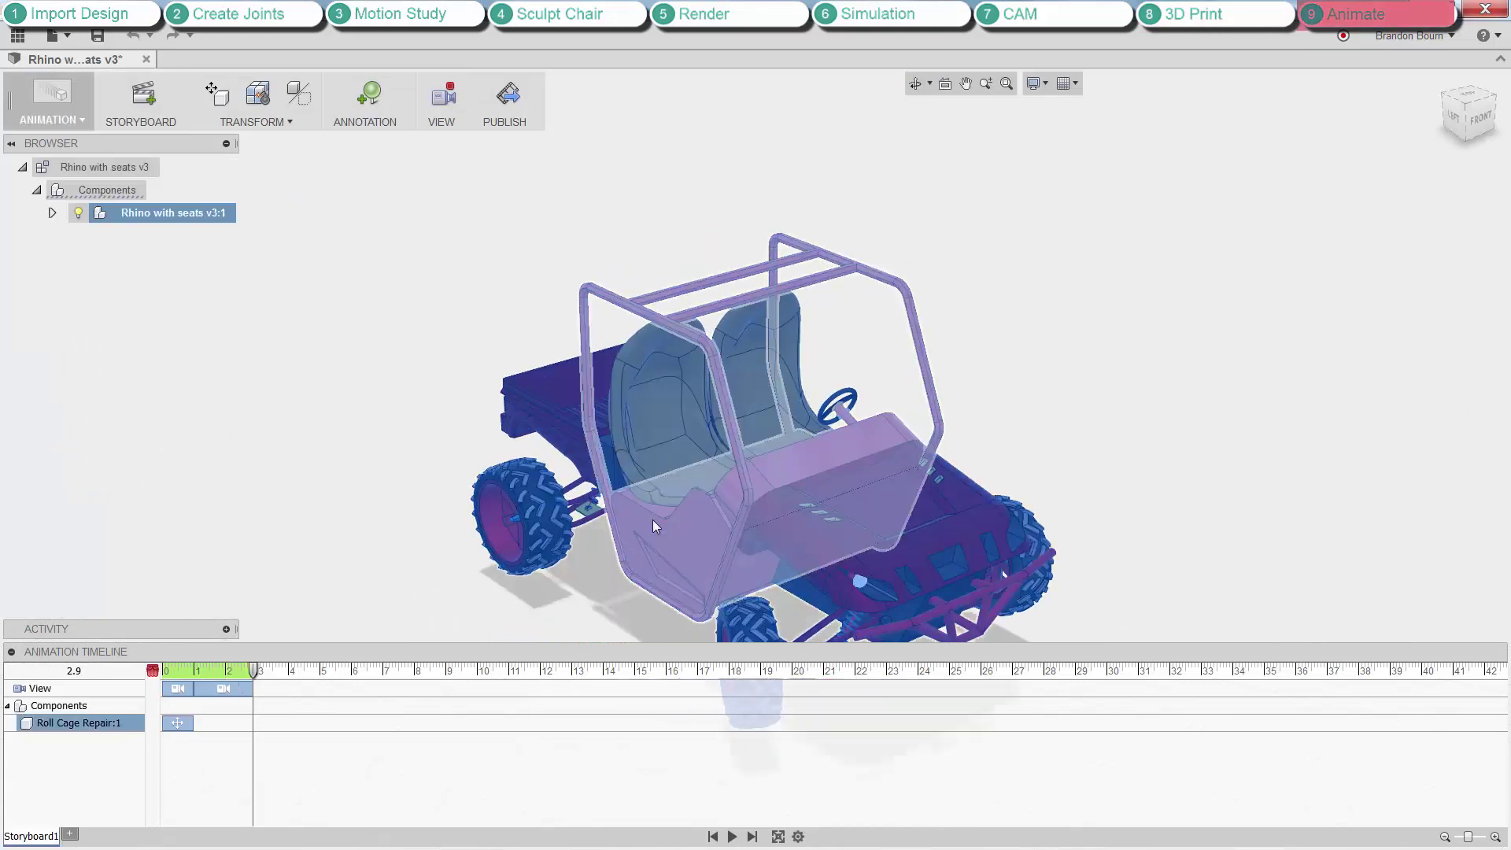
scroll(654, 526, "down", 3)
key("Escape")
Move the hood straight up above the vehicle and the front base 2000 mm forward along X with Transform Components.
left_click(217, 94)
left_click(774, 508)
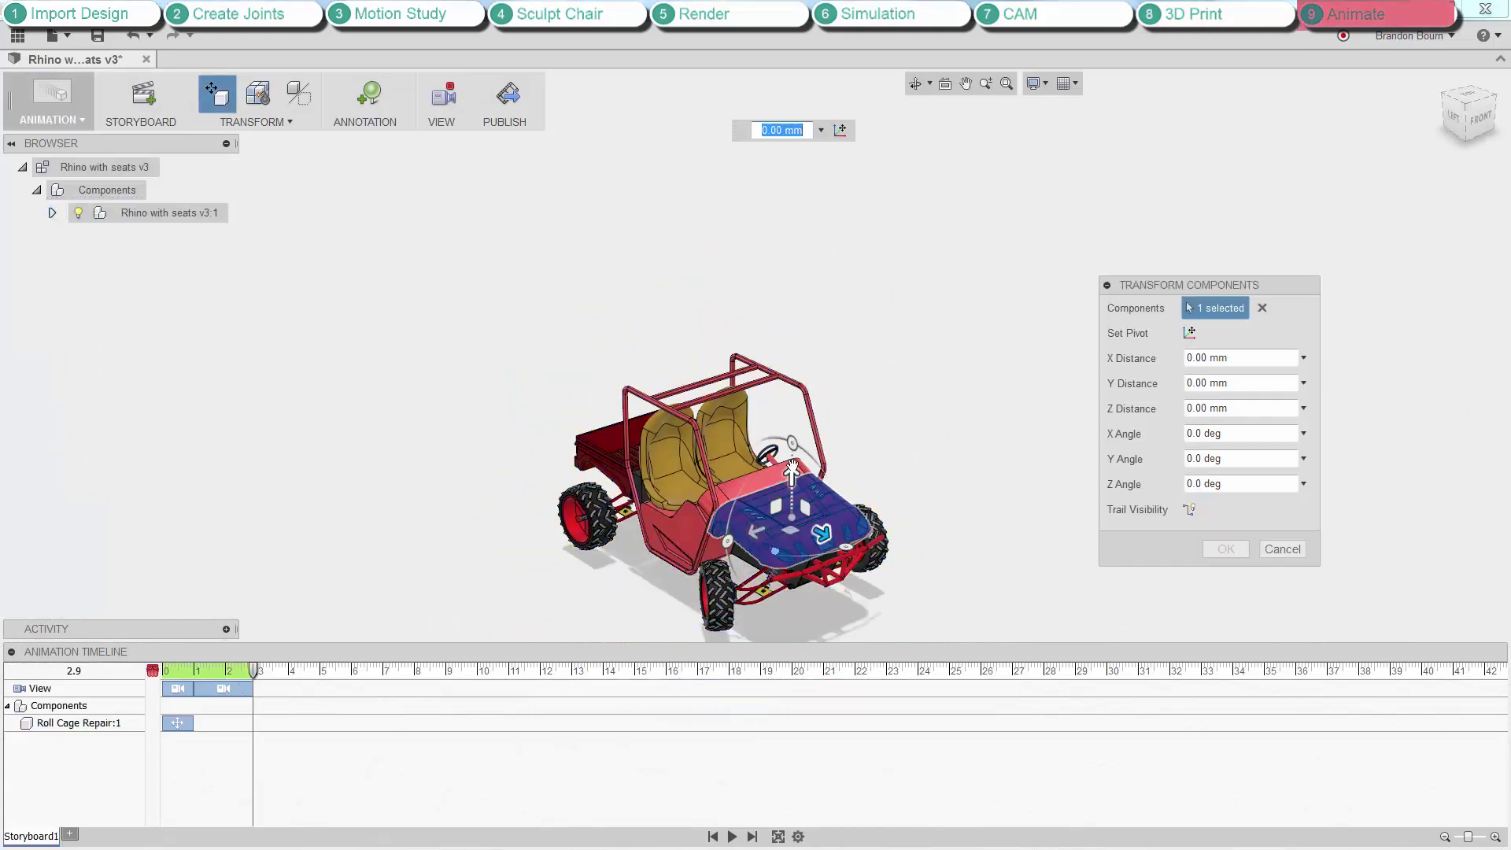
left_click_drag(793, 477, 793, 280)
key("Return")
left_click(795, 555)
left_click_drag(824, 576, 926, 630)
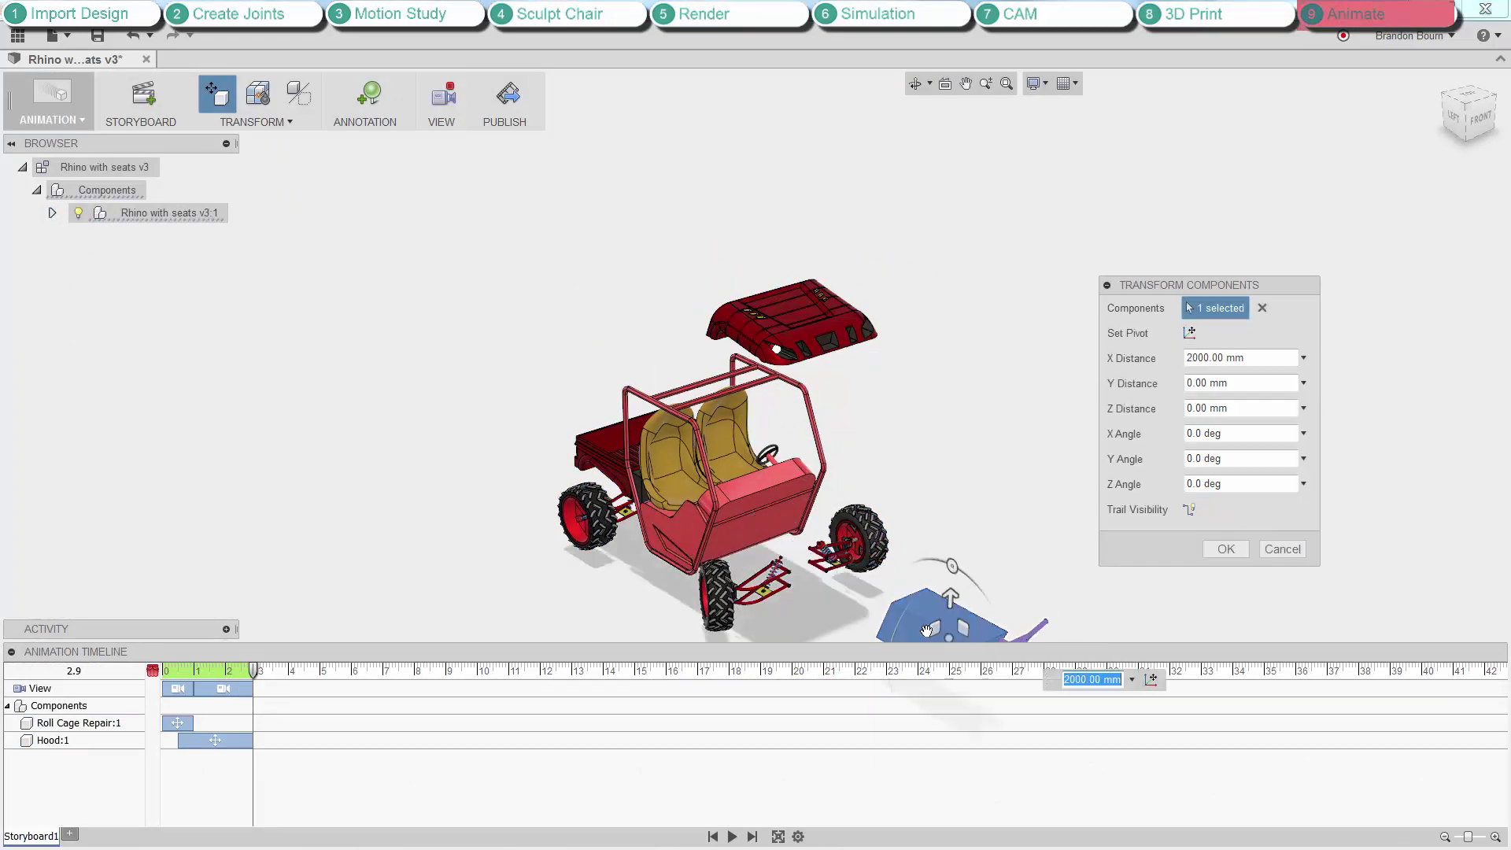
Move the front left wheel up, its top A-arm outward and its bottom A-arm -250 mm in Z, and play the animation.
scroll(837, 364, "down", 2)
scroll(858, 507, "up", 7)
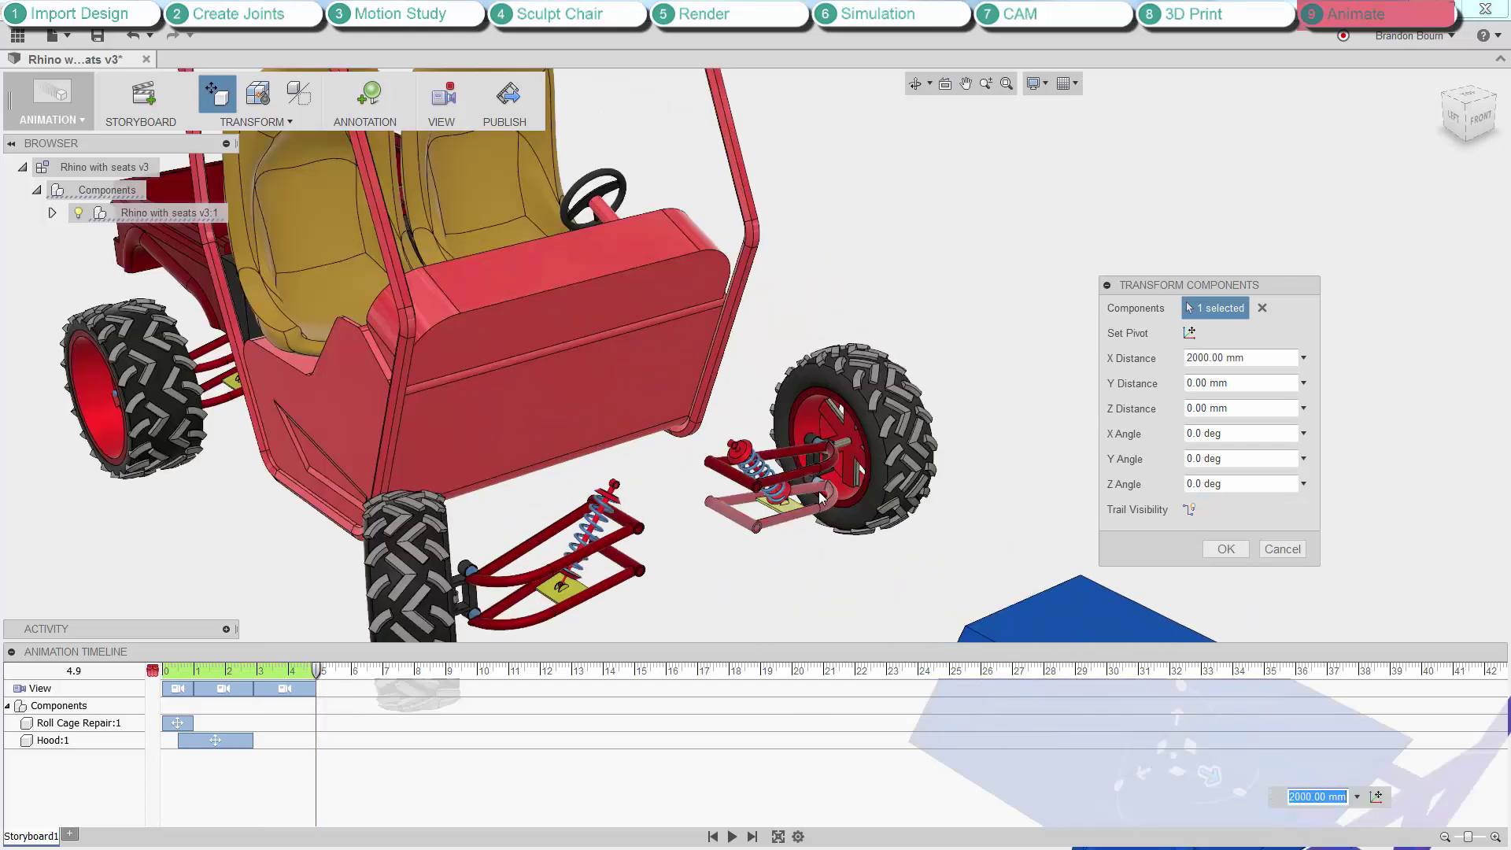
left_click(880, 383)
left_click_drag(871, 372, 870, 175)
left_click(796, 455)
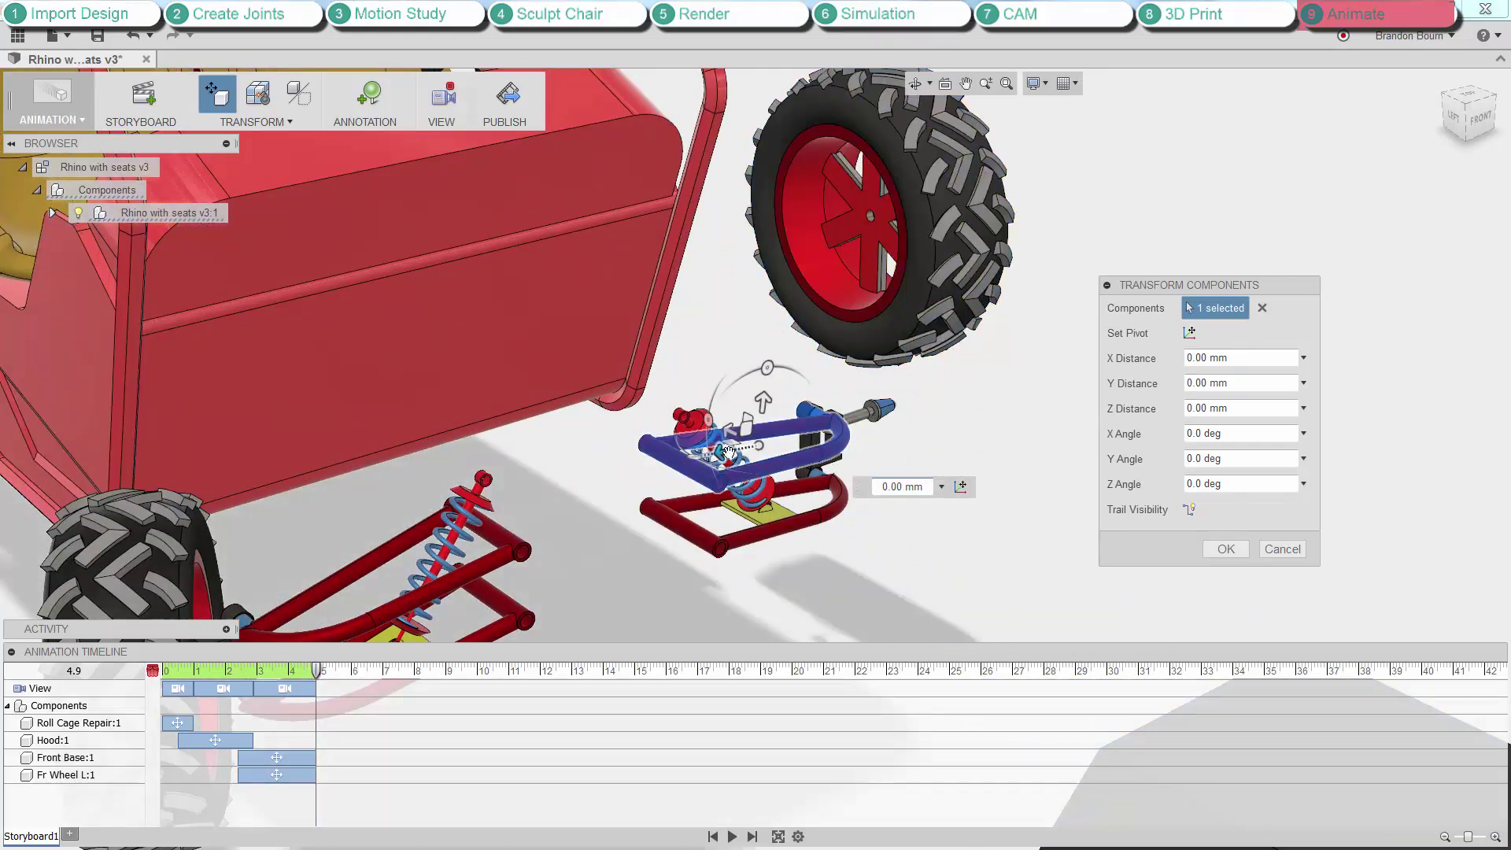
left_click_drag(731, 453, 1005, 405)
left_click(772, 525)
left_click_drag(753, 461, 758, 573)
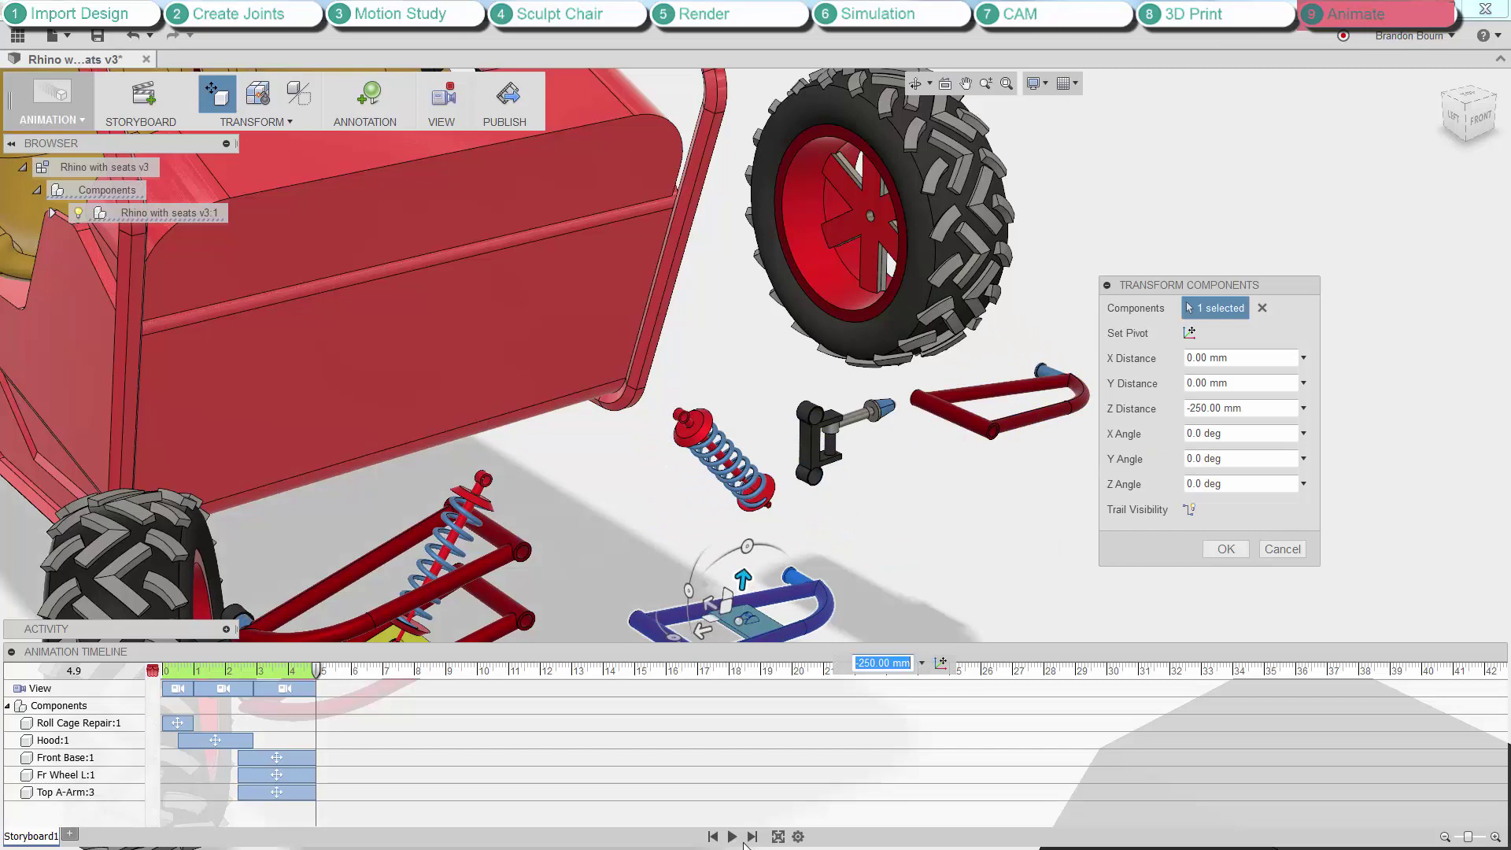
left_click(732, 837)
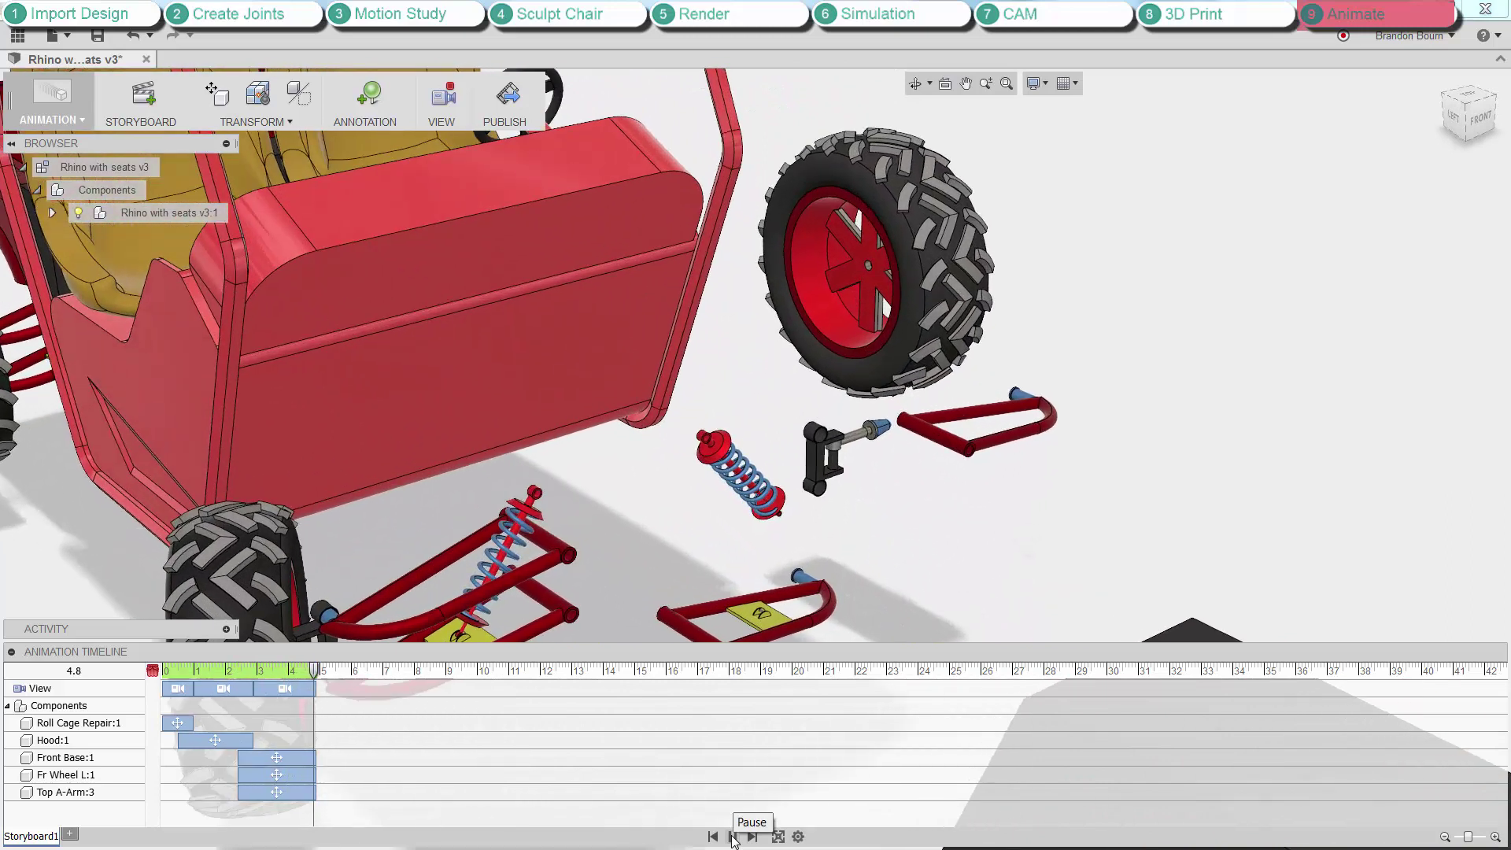
Record consecutive camera moves that zoom out from and orbit around the vehicle between 1 and 9 seconds on the storyboard.
left_click(197, 671)
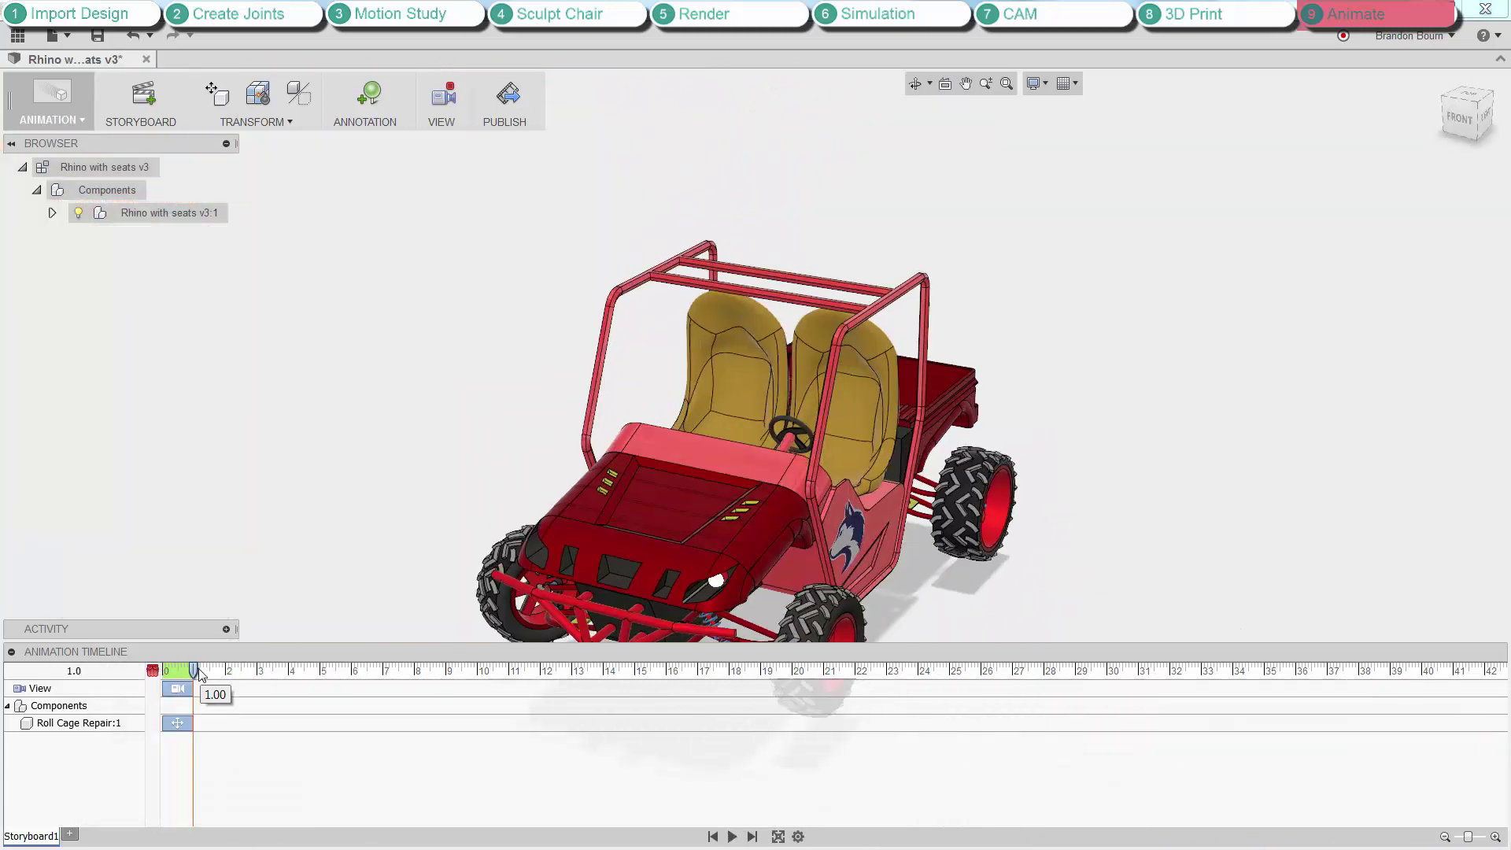
scroll(378, 533, "down", 3)
middle_click_drag(378, 533, 592, 525, "shift")
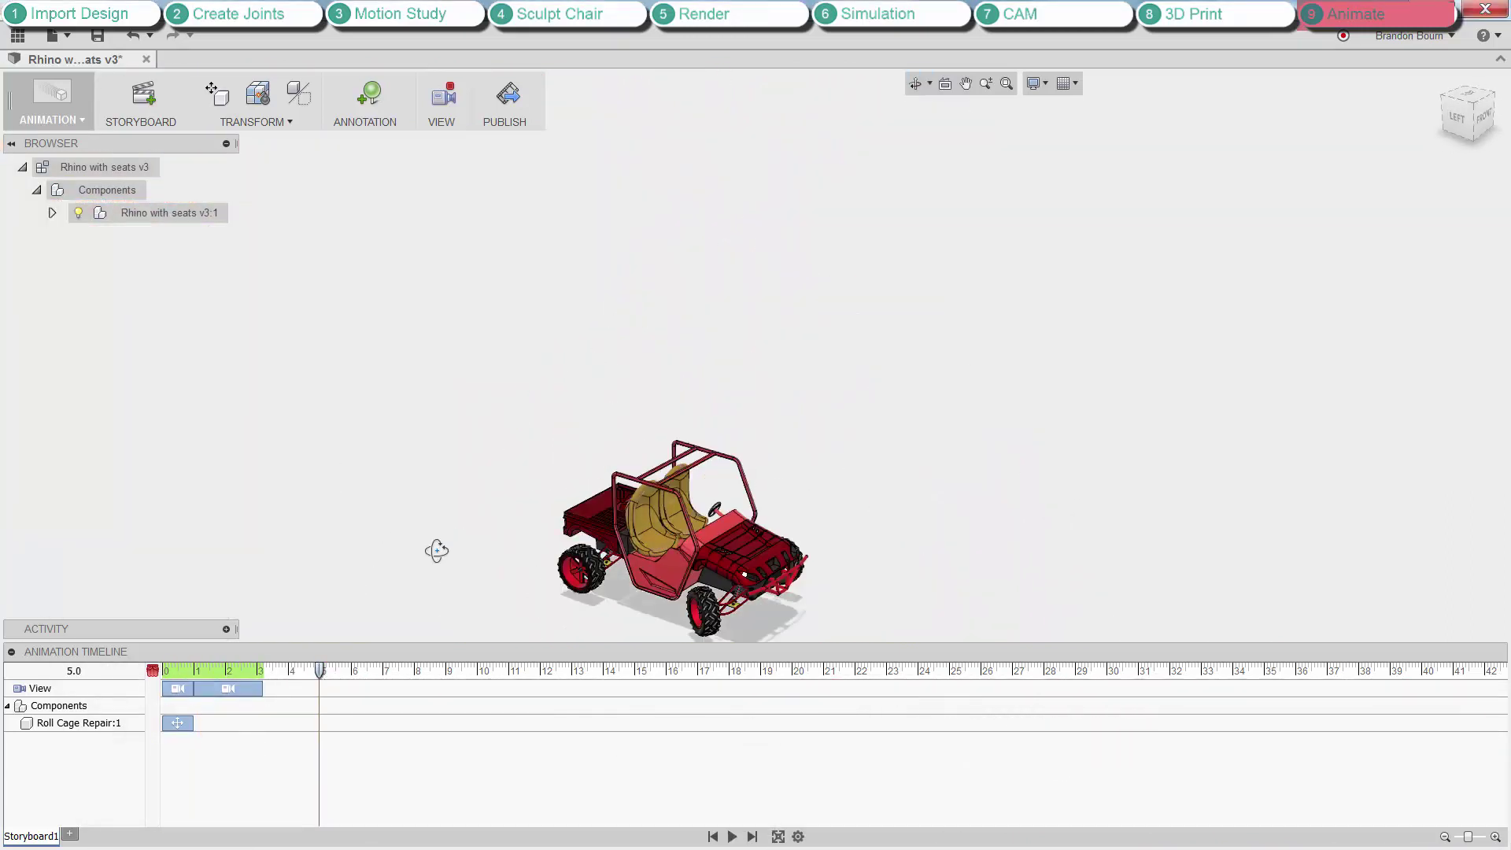
middle_click_drag(437, 551, 621, 543, "shift")
left_click_drag(319, 671, 386, 673)
middle_click_drag(425, 527, 630, 520, "shift")
left_click_drag(385, 670, 446, 671)
middle_click_drag(394, 519, 582, 504, "shift")
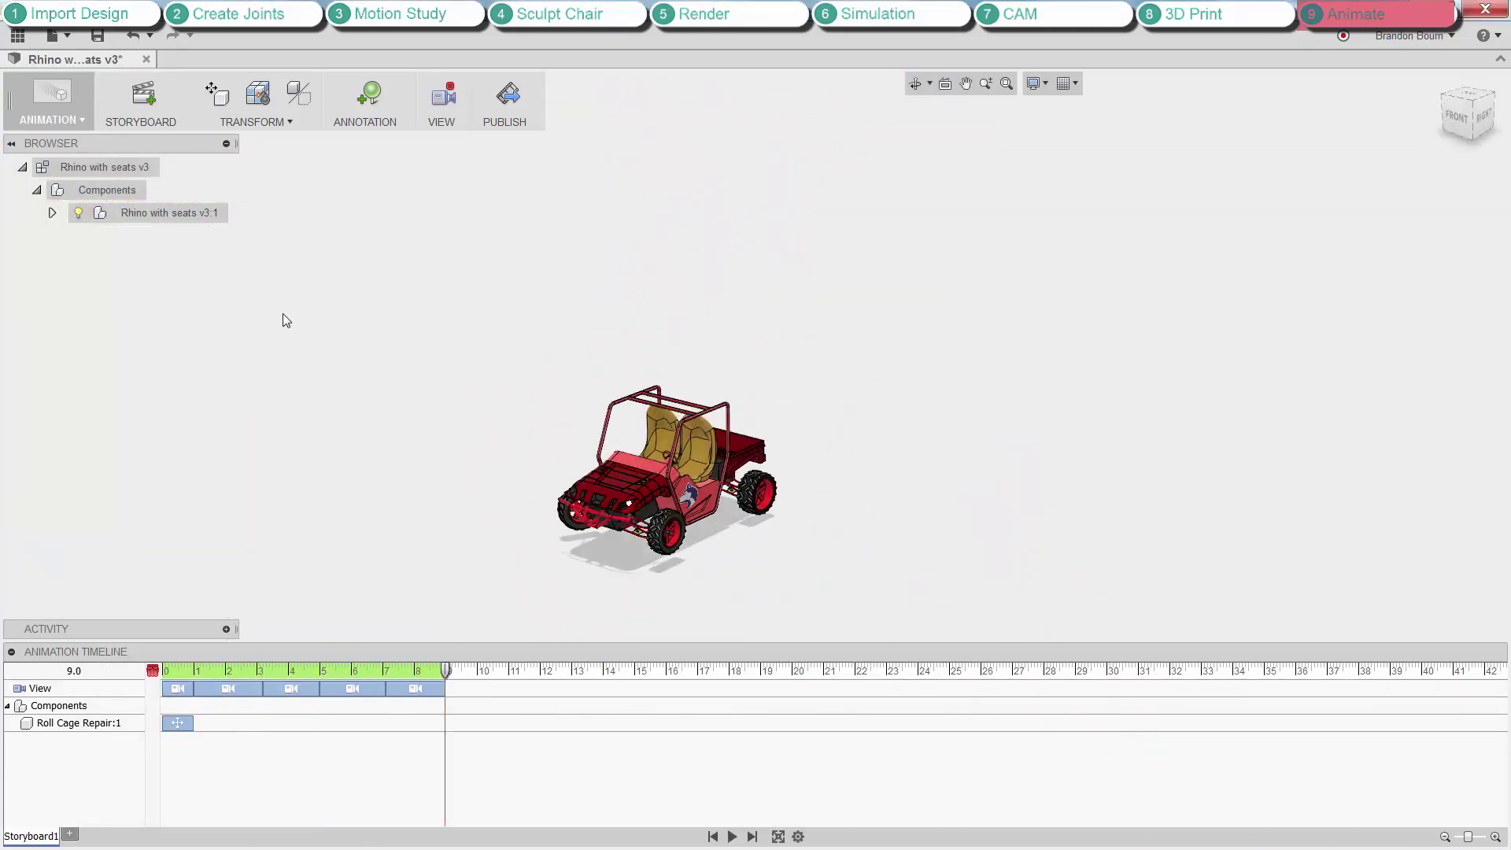
Auto-explode the whole vehicle from 9 to 13.3 seconds and shift the Front Base, Hood, Bed, Hub Bolt:2 and Rear Wheel:1 moves to start at 1 second.
left_click(170, 212)
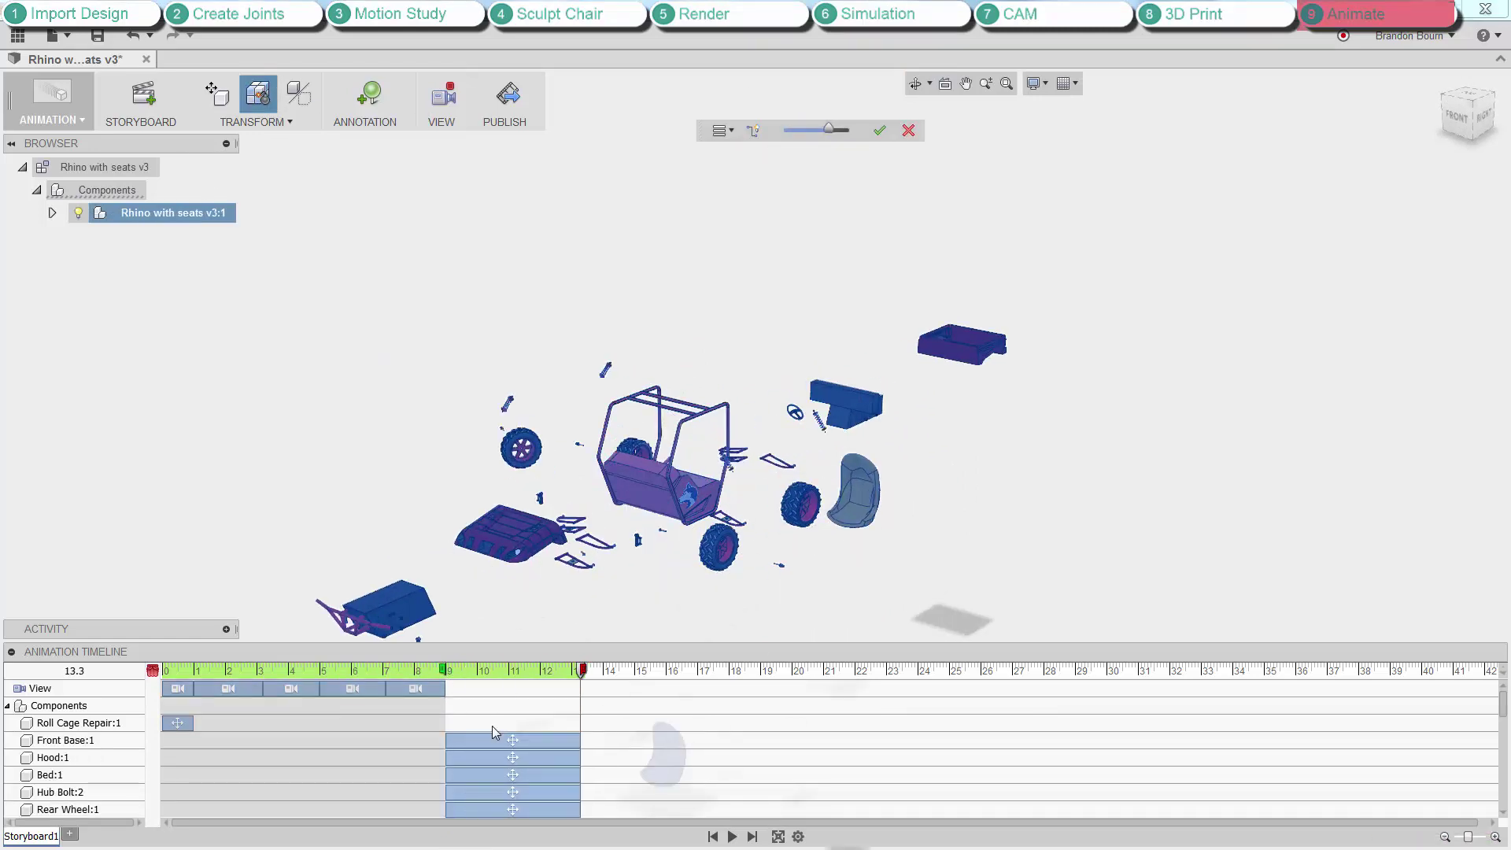
left_click_drag(513, 740, 261, 740)
left_click(511, 775)
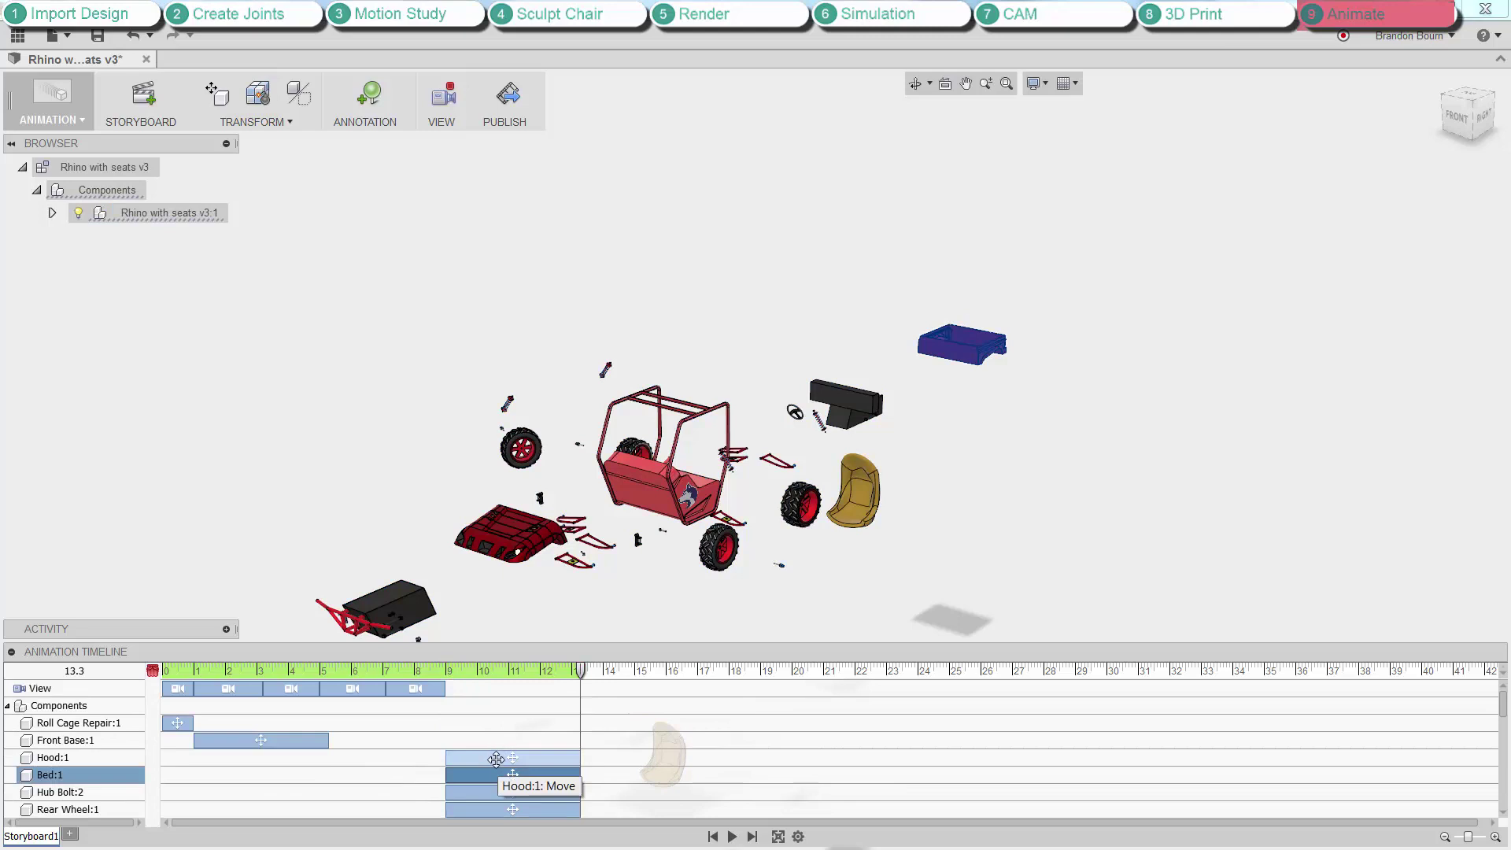
left_click(491, 809, "ctrl")
scroll(491, 809, "down", 1)
left_click_drag(504, 716, 257, 765)
scroll(487, 732, "down", 1)
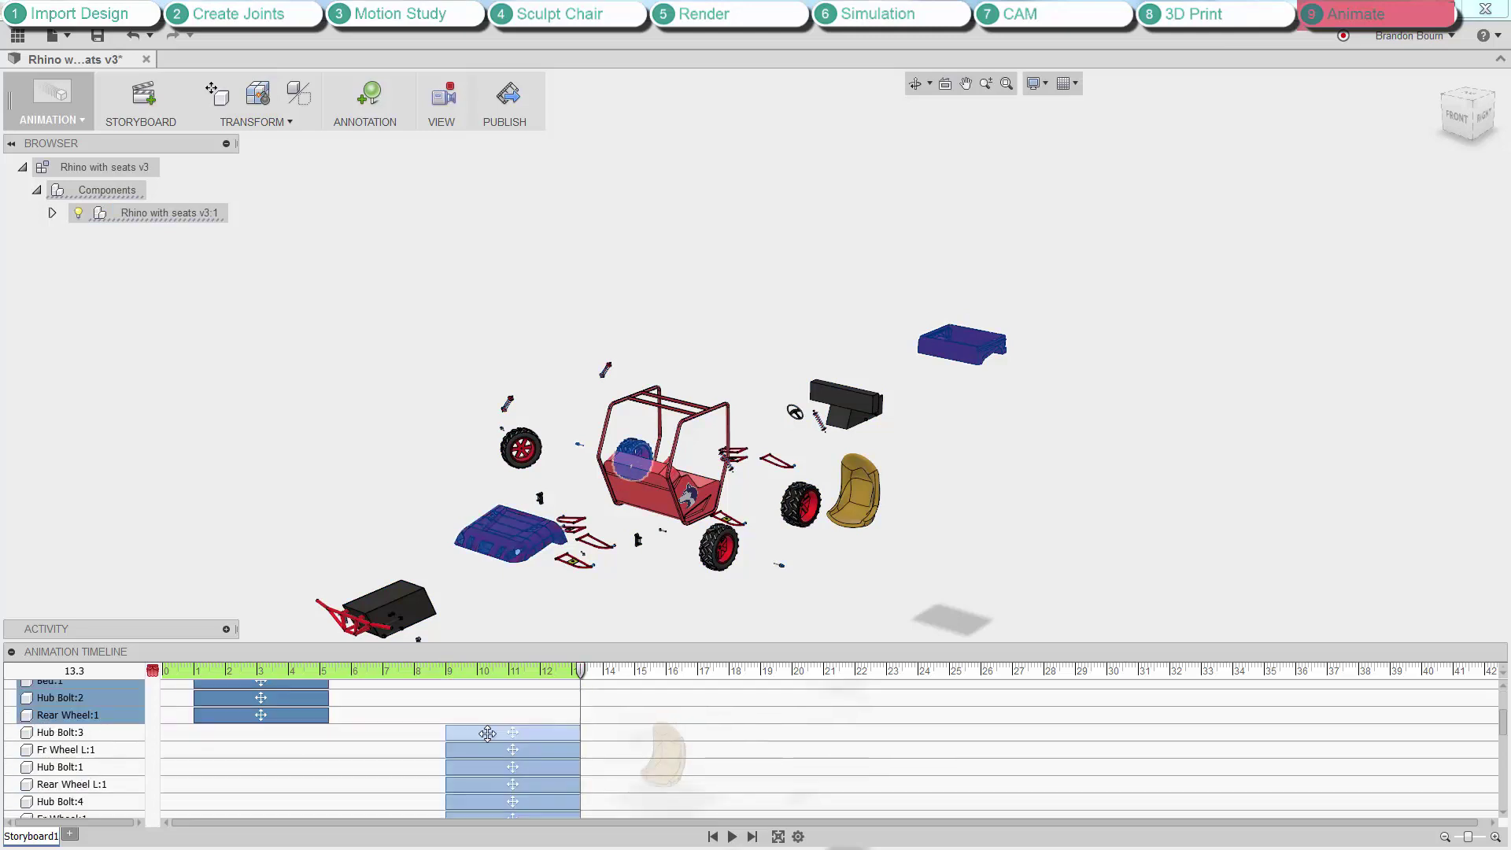
Shift the moves of the remaining hub bolts and wheels, from Hub Bolt:3 through Fr Wheel:1, to start at 3 seconds.
left_click(487, 732)
left_click(487, 749, "ctrl")
left_click(487, 766, "ctrl")
left_click(487, 811, "ctrl")
left_click_drag(487, 807, 298, 786)
scroll(472, 748, "down", 2)
Shift the Suspension and Steering Wheel moves earlier on the timeline, to start at about 5 seconds.
left_click(489, 740)
left_click(489, 811, "shift")
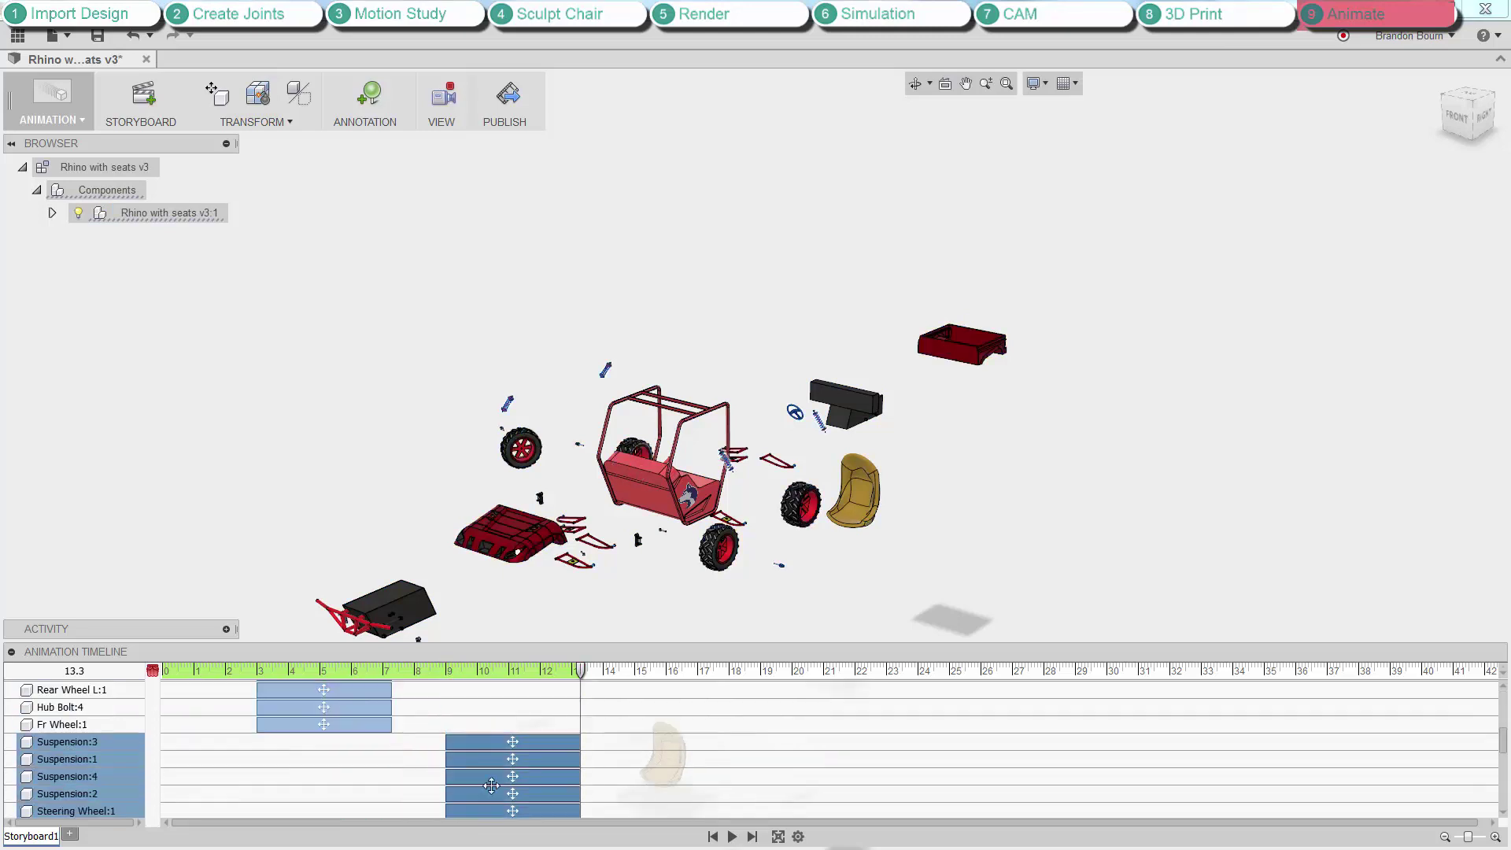
scroll(489, 803, "down", 1)
left_click_drag(488, 811, 367, 771, "shift")
scroll(440, 757, "down", 2)
Shift the next group of moves, ending with A-Arm Front Connector and Base Rear:1, to start at about 7 seconds.
left_click(481, 740)
left_click(496, 756, "shift")
left_click(507, 809, "shift")
scroll(510, 779, "down", 2)
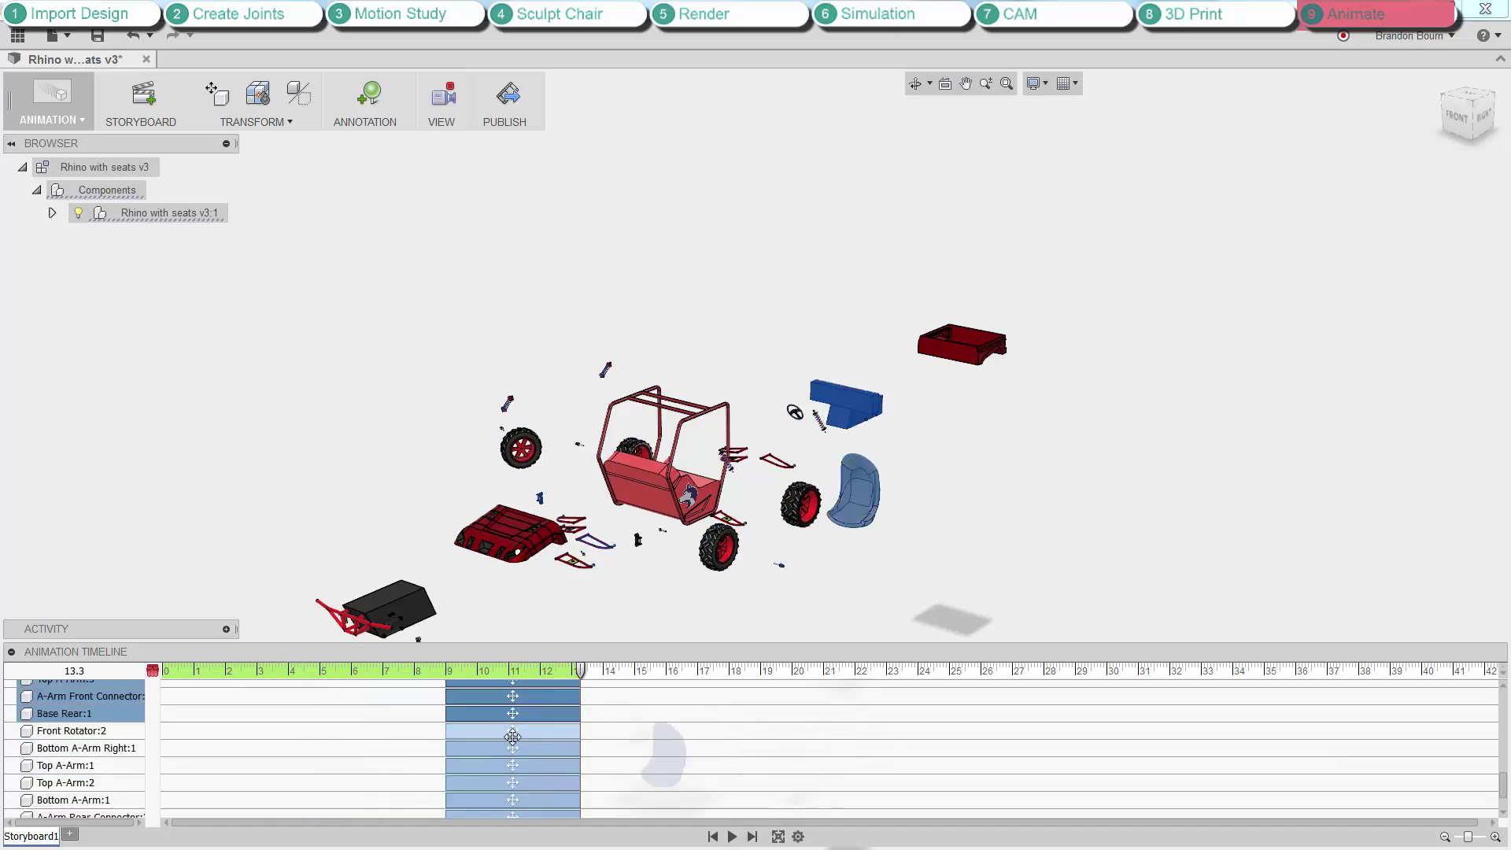
left_click_drag(512, 749, 442, 740, "shift")
scroll(441, 739, "down", 1)
left_click(482, 722)
left_click(509, 774, "shift")
left_click(512, 809, "shift")
scroll(611, 778, "up", 8)
left_click(610, 776)
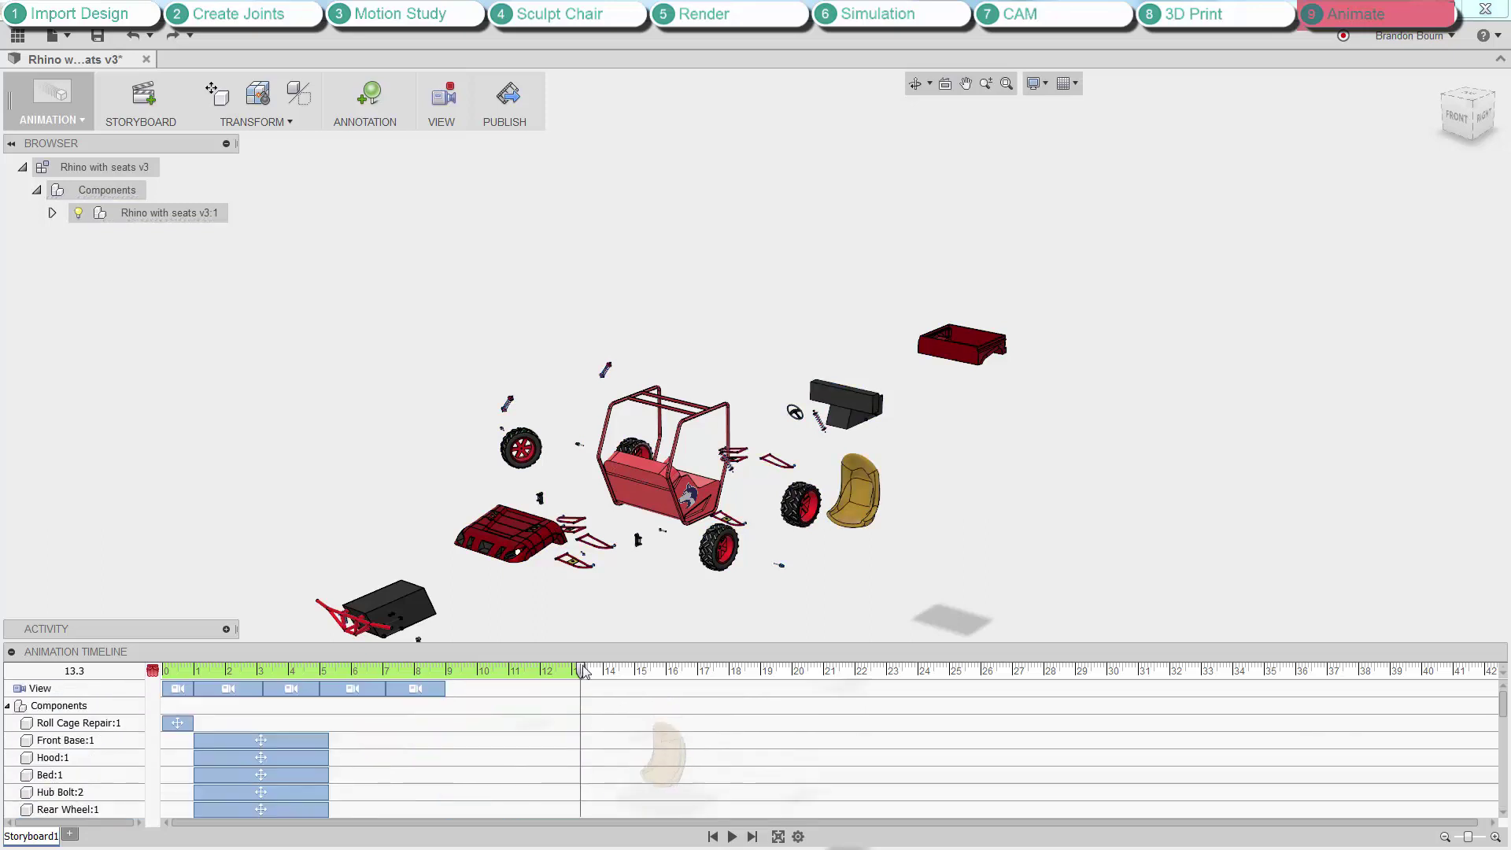
Restore all components of Rhino with seats v3:1 to their home positions by 15.5 seconds on the timeline and play the storyboard.
left_click(295, 120)
left_click(303, 158)
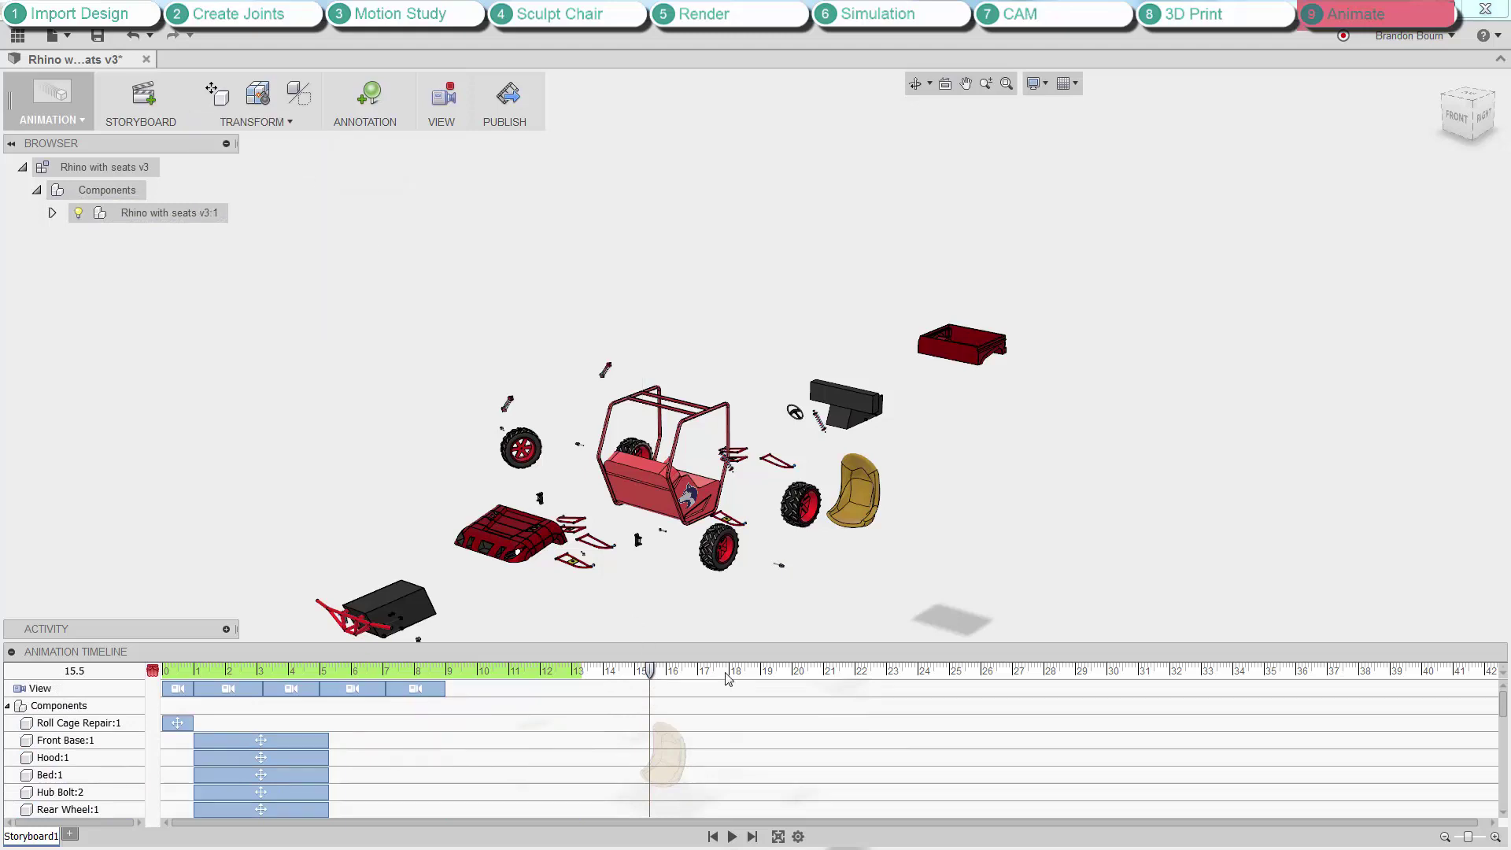
left_click(161, 212)
right_click(317, 215)
left_click(314, 164)
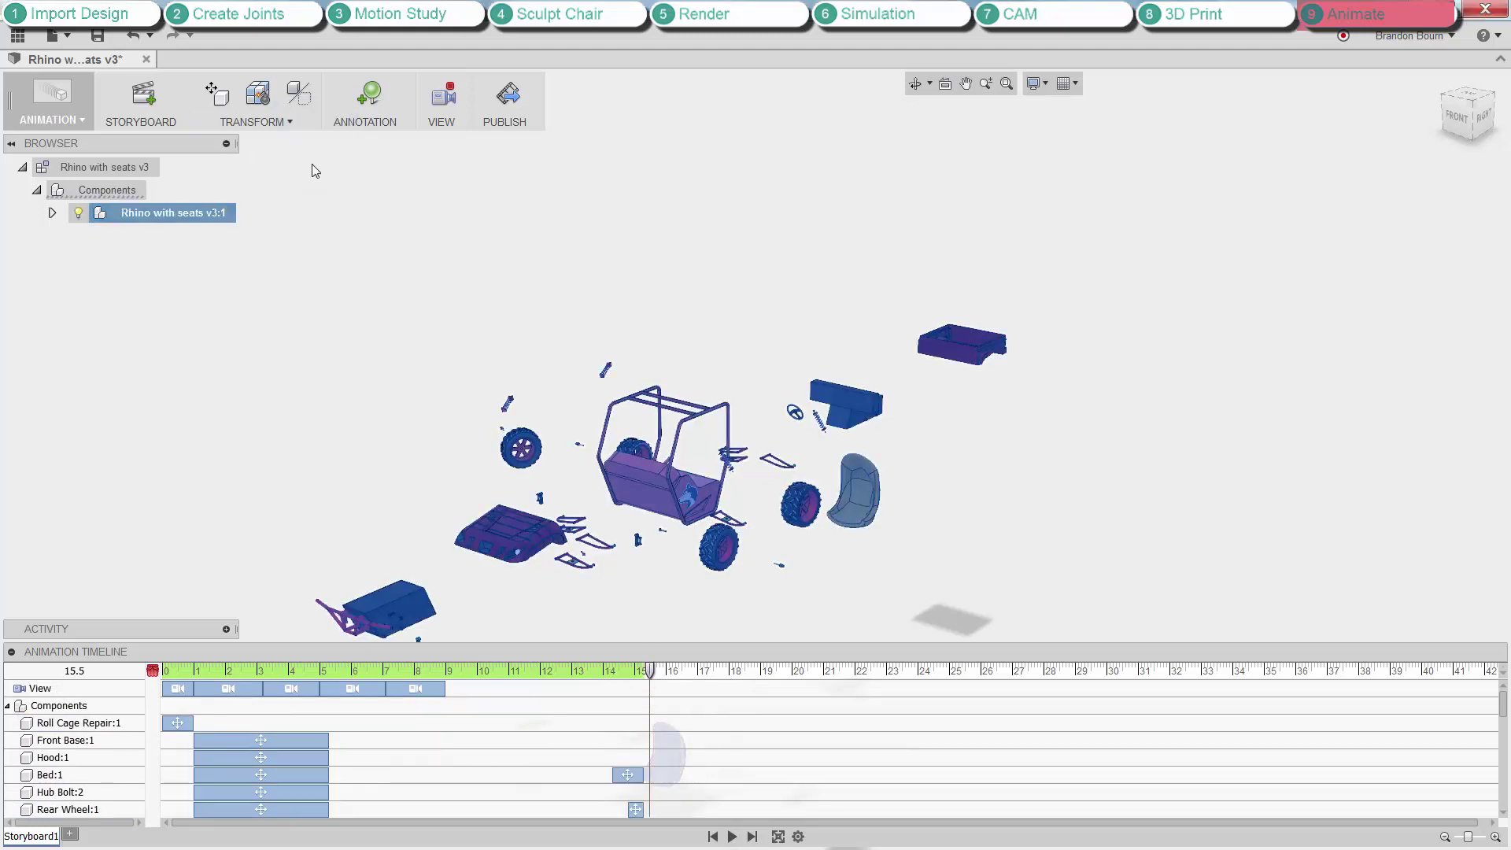
left_click(733, 836)
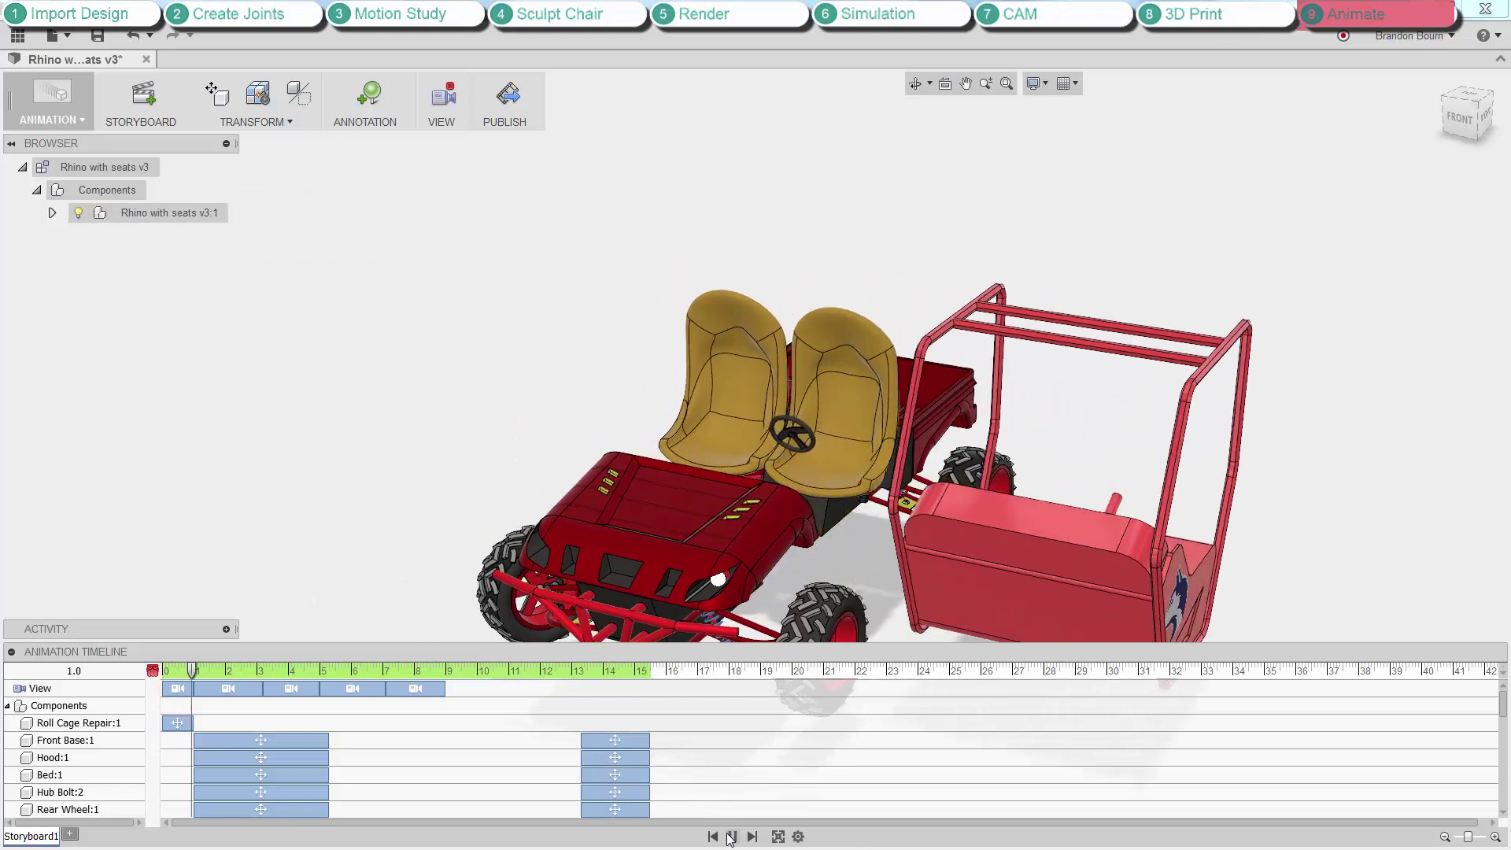